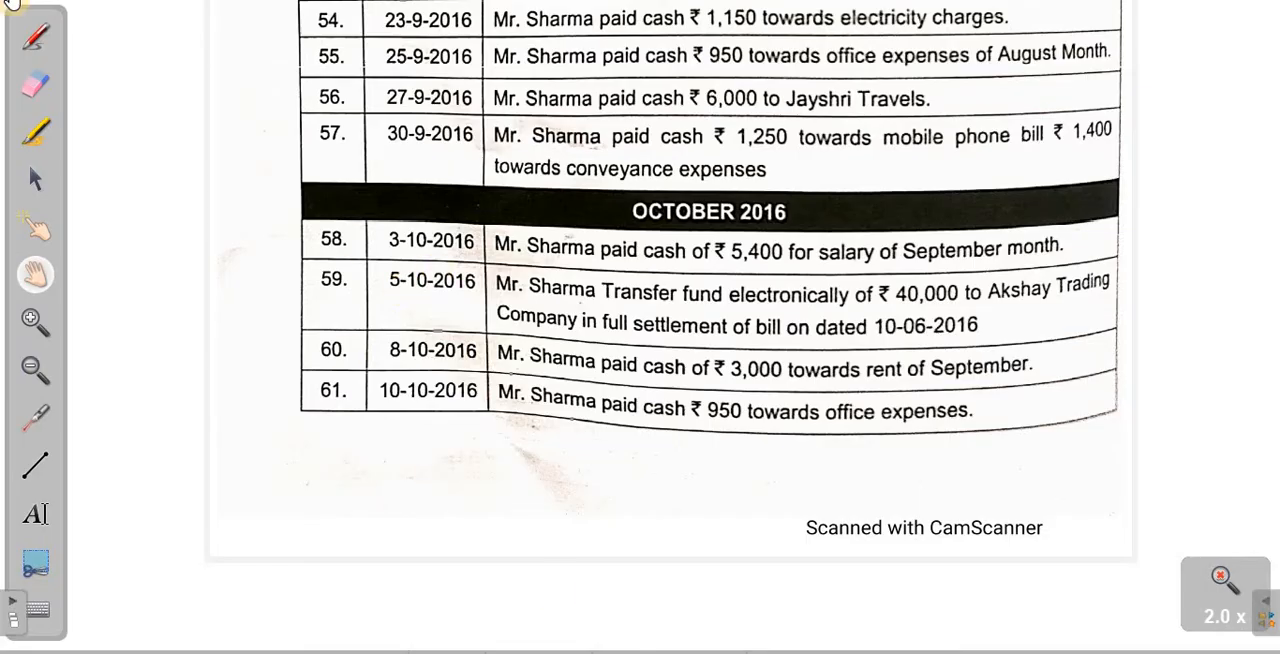
# - Circle the ₹5,400 amount and underline "salary" in entry 58 of the scanned transaction list with the pen
pyautogui.click(42, 38)
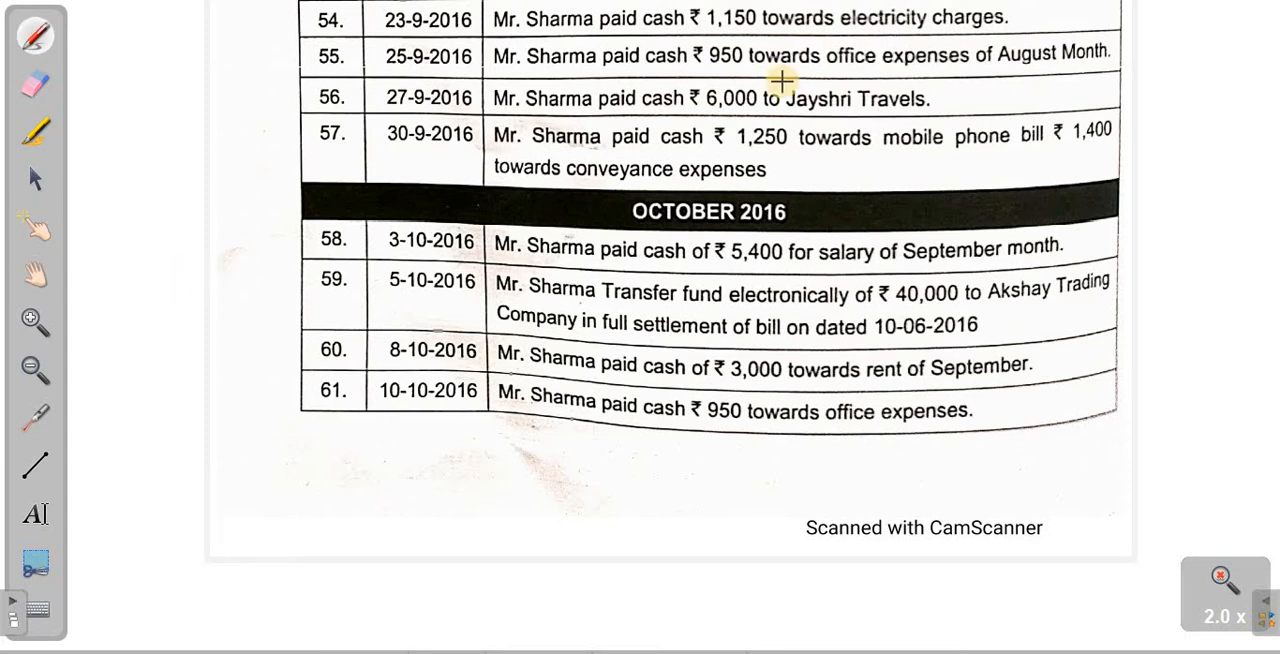
pyautogui.moveTo(760, 243)
pyautogui.mouseDown()
pyautogui.moveTo(745, 262)
pyautogui.moveTo(784, 248)
pyautogui.moveTo(880, 258)
pyautogui.mouseUp()
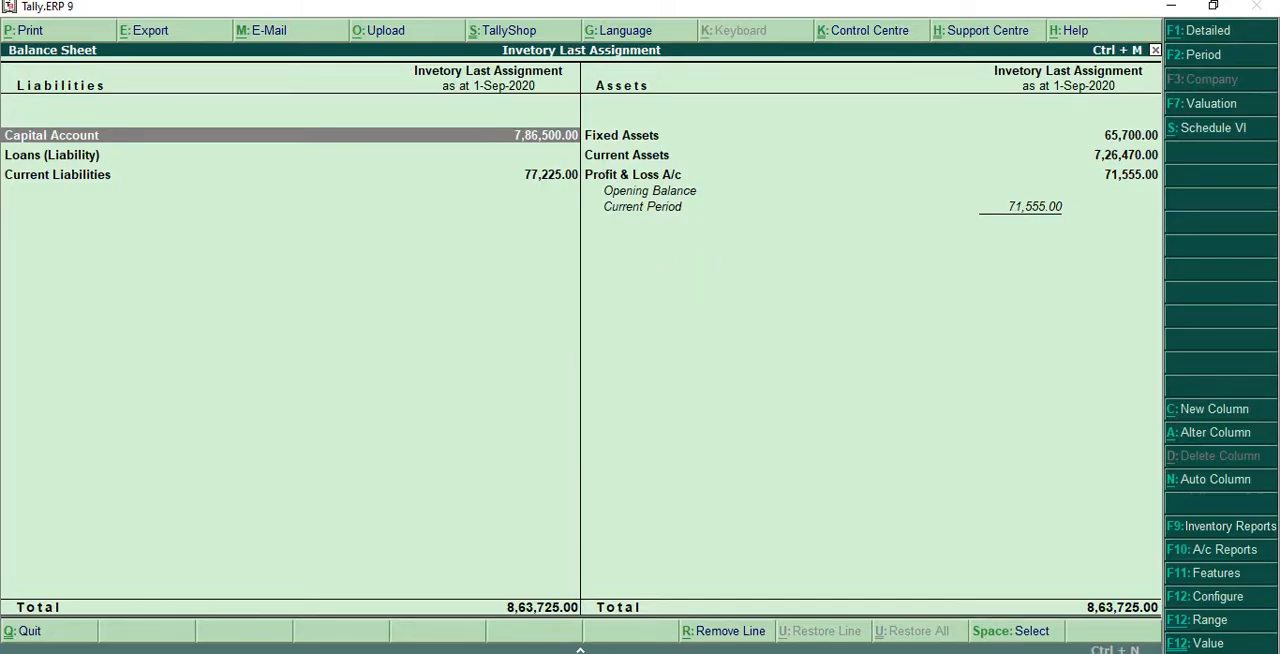
# - In Tally.ERP 9, leave the Balance Sheet, open accounting voucher entry and set the voucher date to 1-10-2020
pyautogui.press('Escape')
pyautogui.press('Escape')
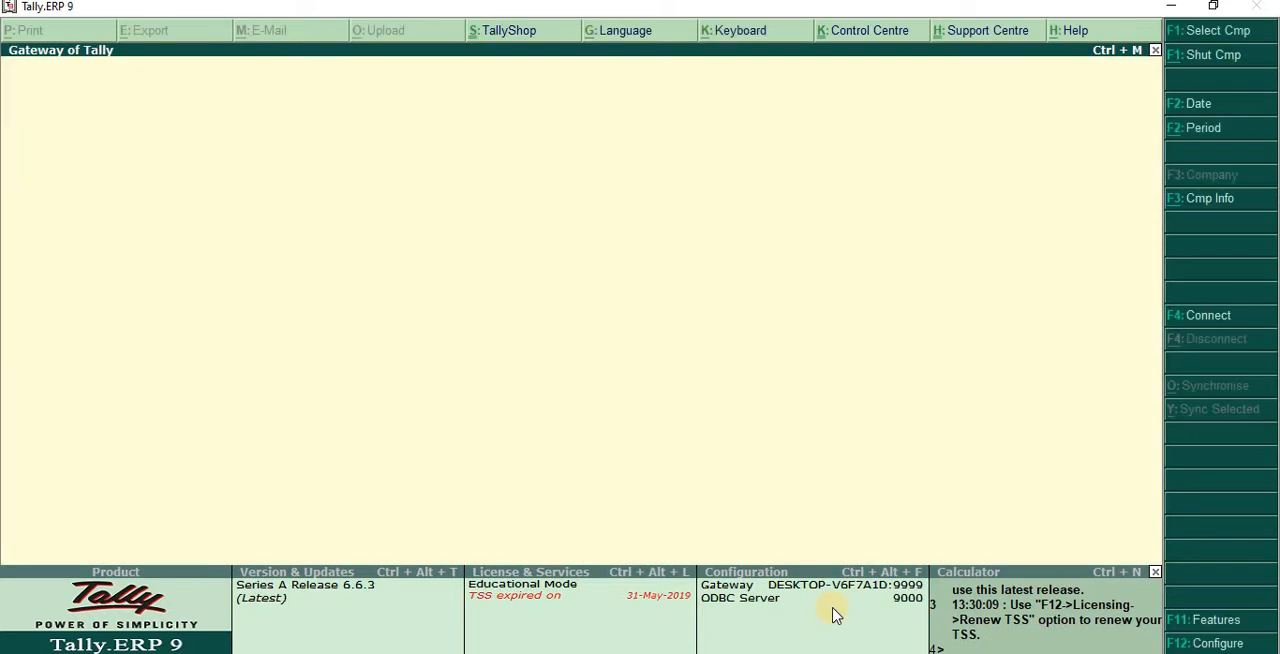
pyautogui.click(612, 418)
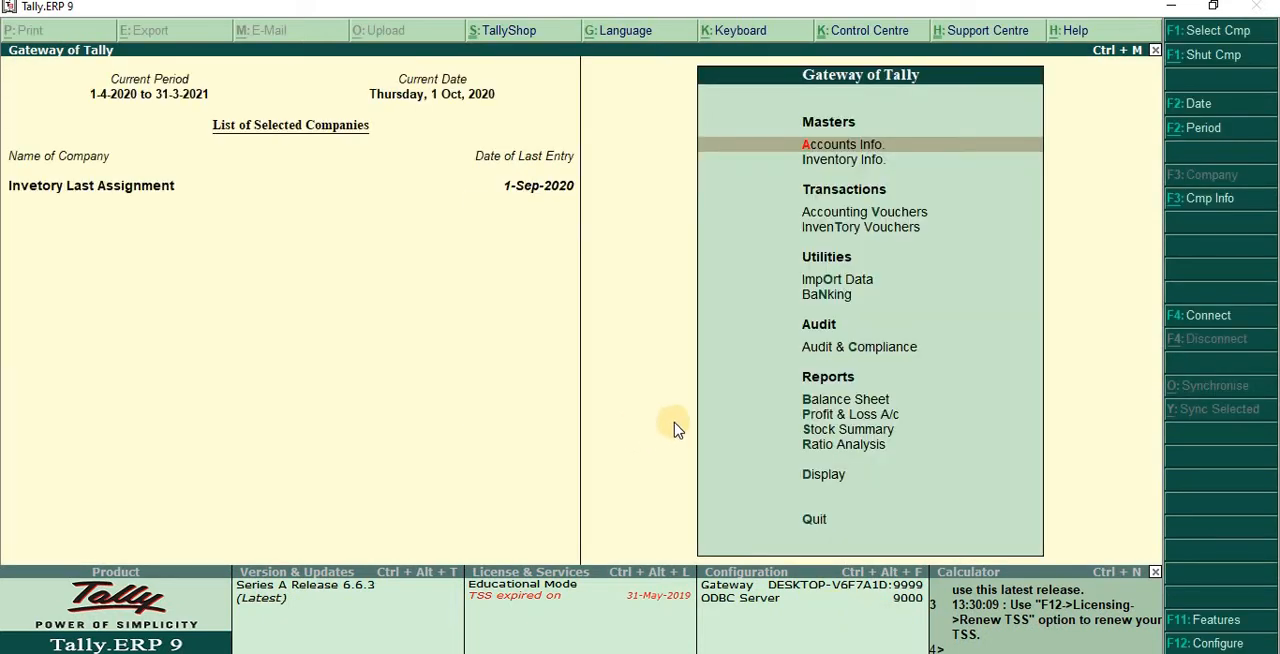
pyautogui.press('v')
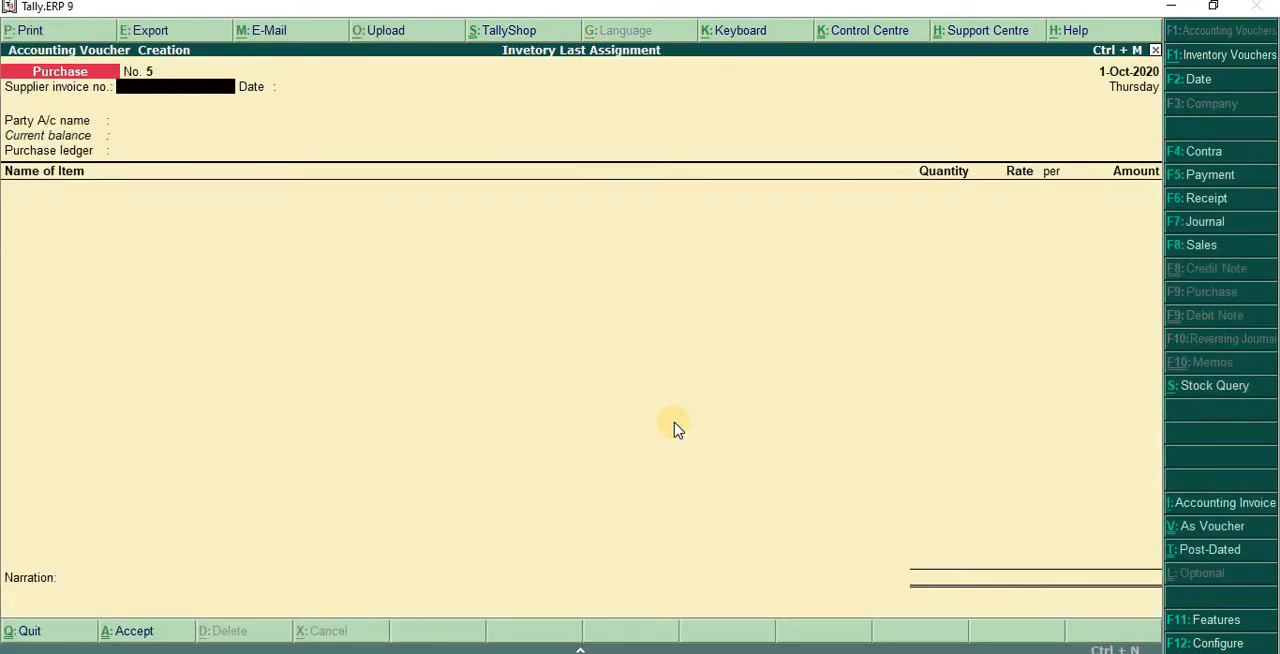
pyautogui.press('F2')
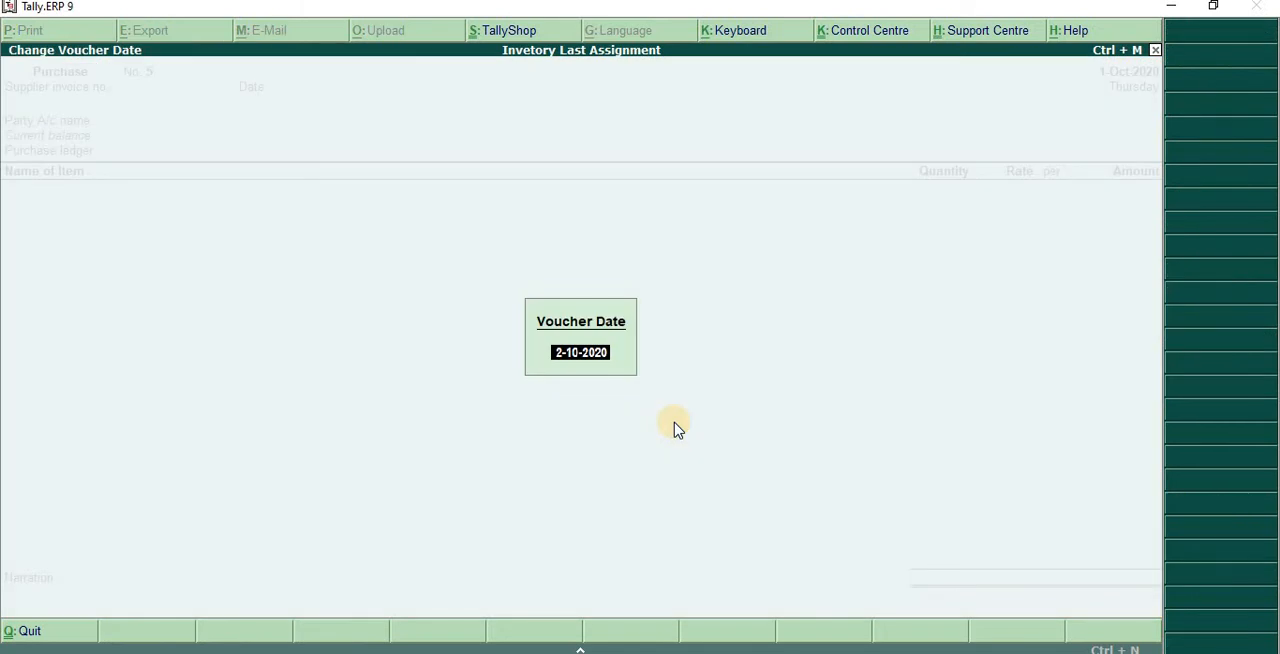
pyautogui.write('1-10')
pyautogui.press('Return')
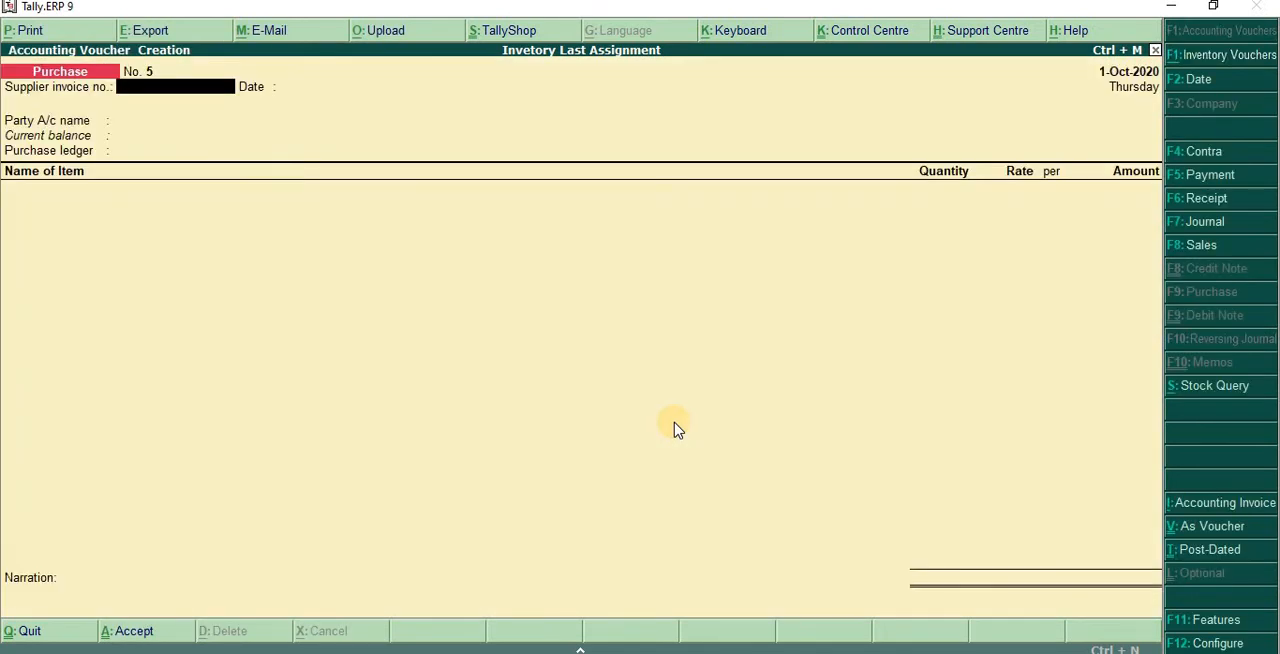
# - Change to a Payment voucher without a reference number and choose Cash as the paying account
pyautogui.press('Return')
pyautogui.press('Return')
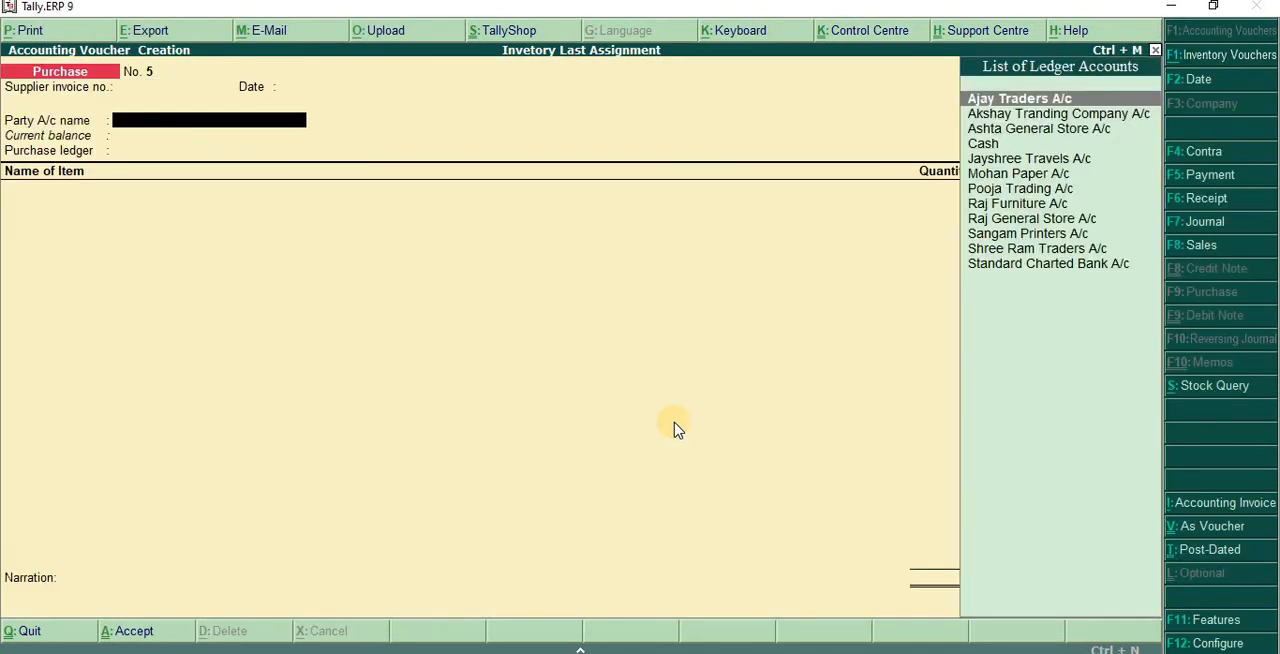
pyautogui.press('F5')
pyautogui.press('Return')
pyautogui.press('Return')
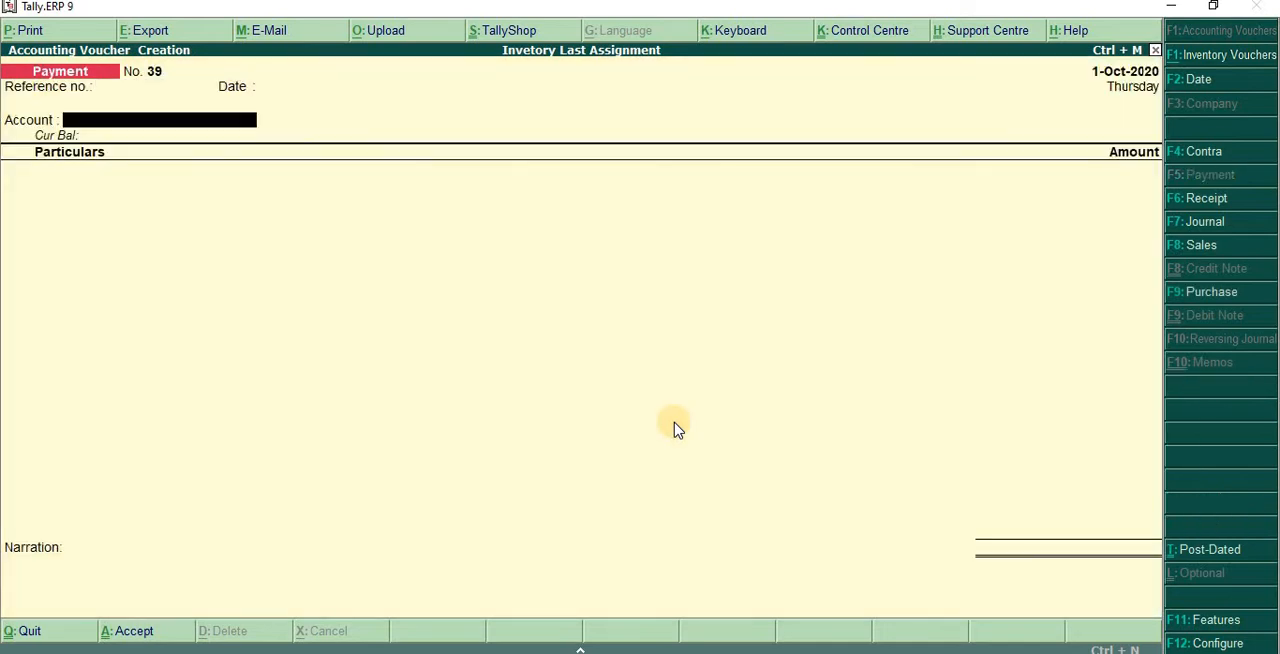
pyautogui.write('CA')
pyautogui.press('Return')
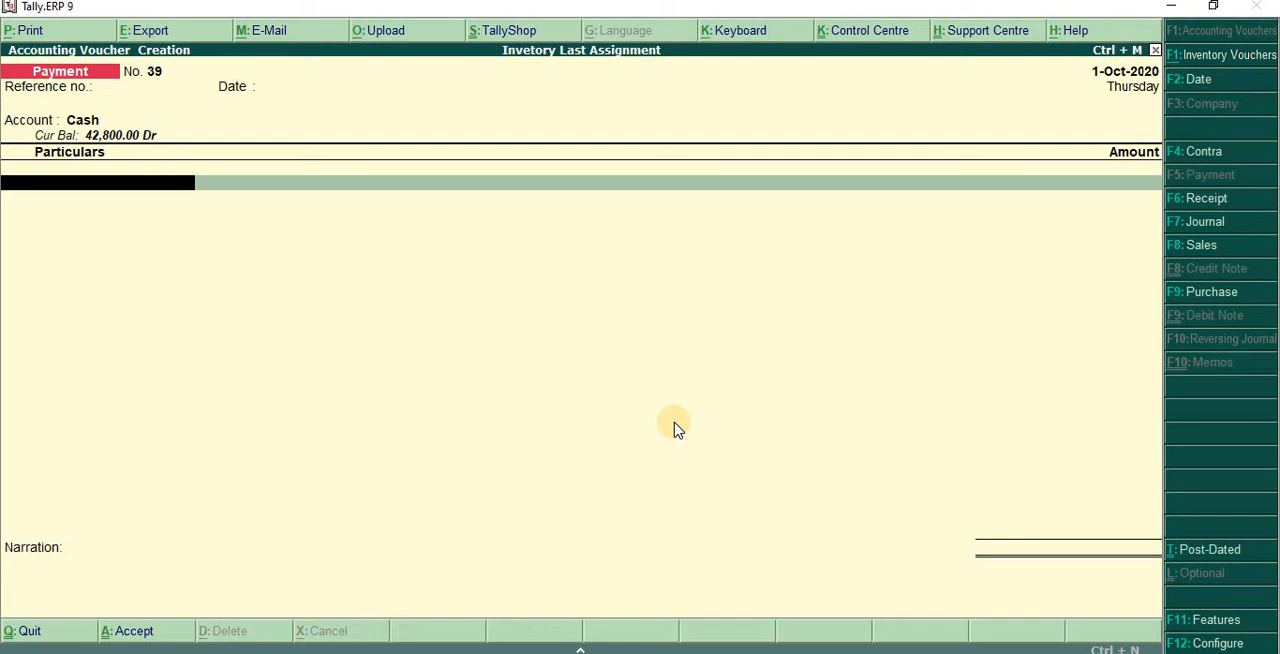
# - Add Salary A/c to the payment's particulars with an amount of 5,400
pyautogui.write('SALAR')
pyautogui.press('Return')
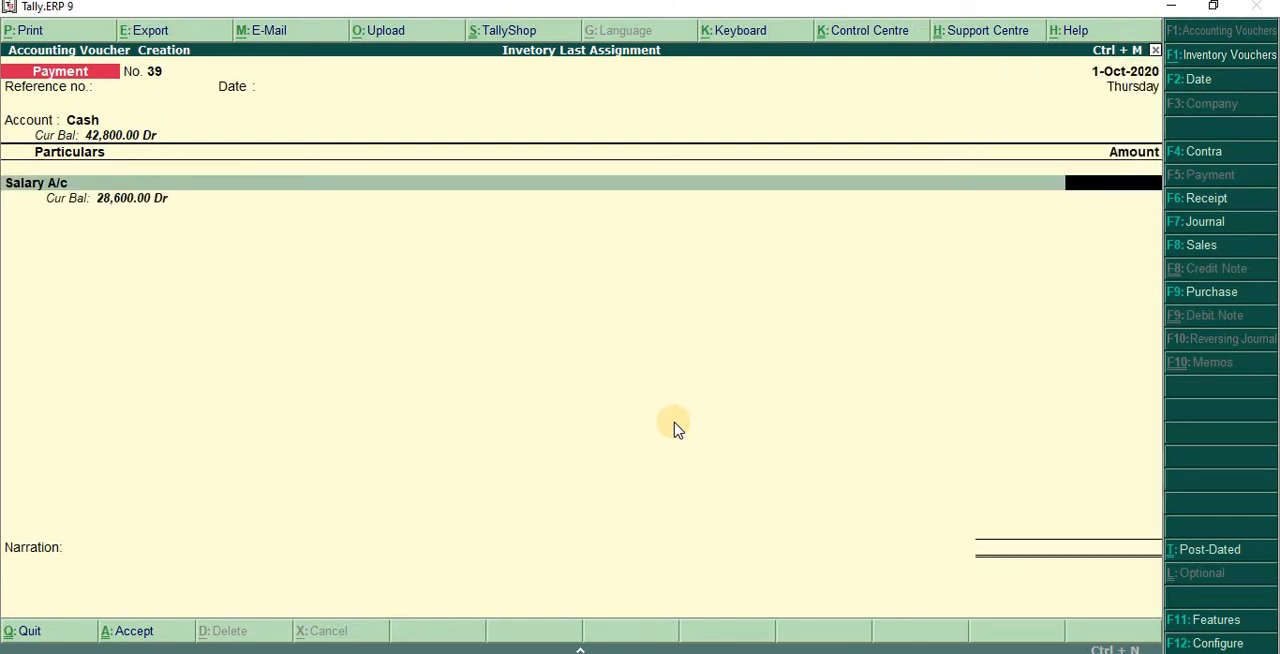
pyautogui.write('5400')
pyautogui.press('Return')
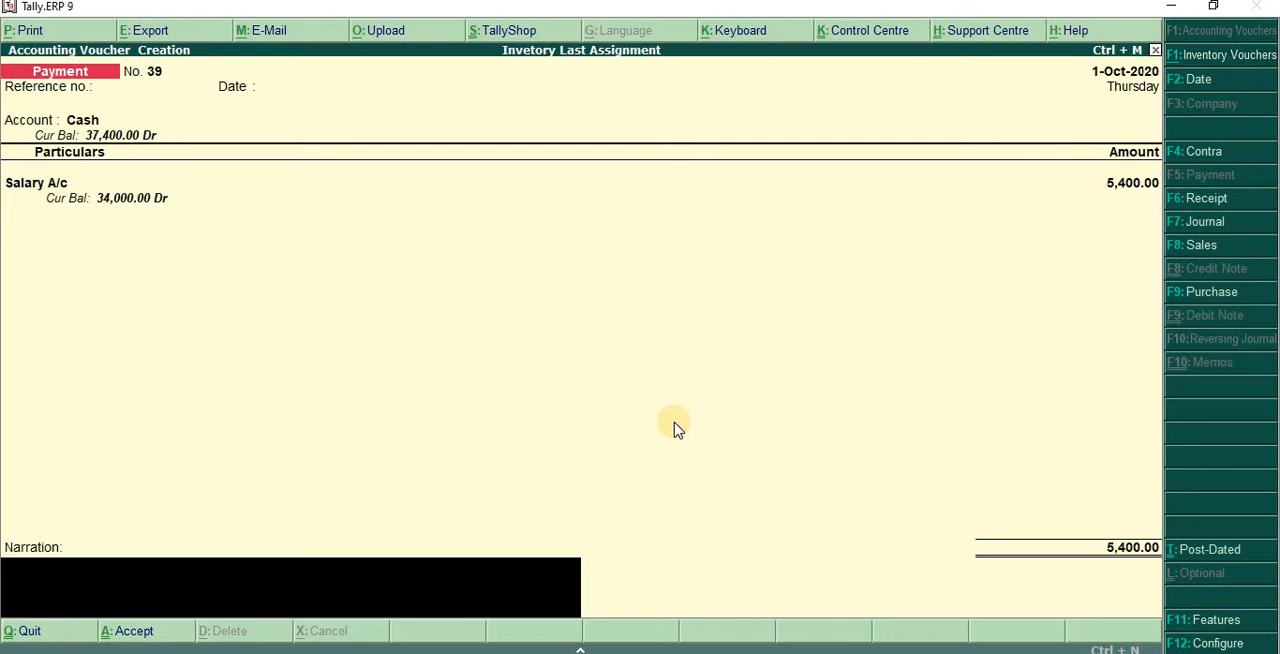
# - Enter the narration "Salary paid sep month.." and save the salary payment voucher
pyautogui.write('SpSal')
pyautogui.press('BackSpace')
pyautogui.write('lary t')
pyautogui.press('BackSpace')
pyautogui.write('paid sep month')
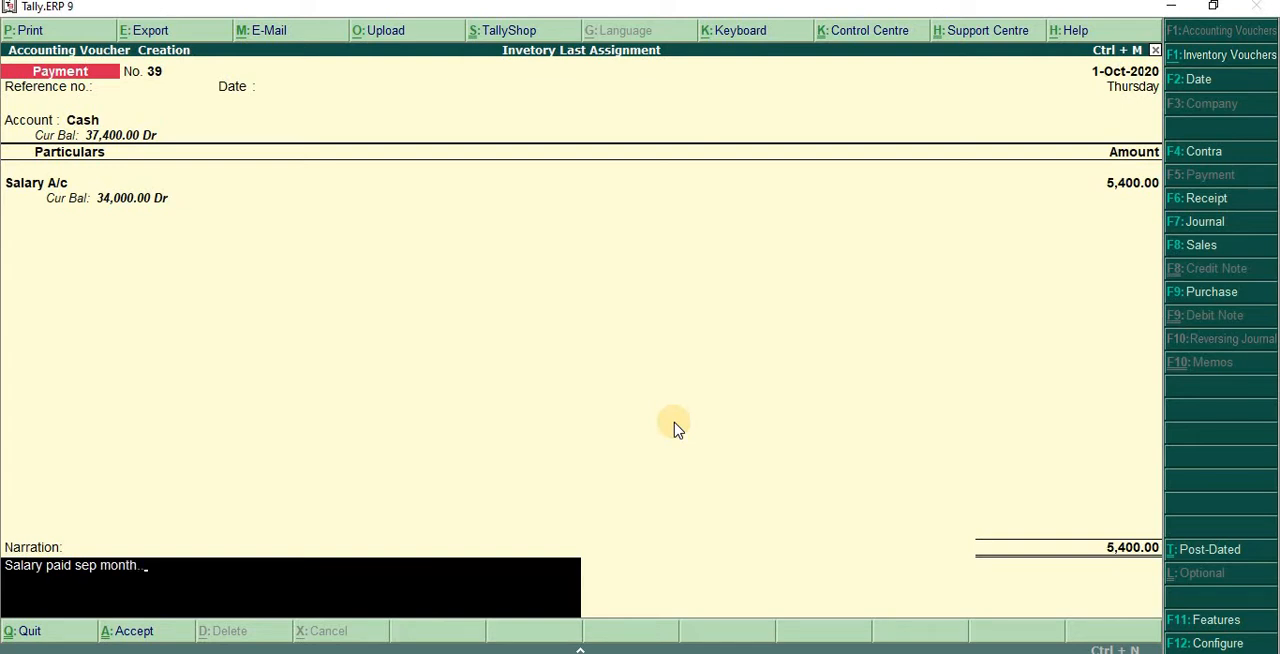
pyautogui.write('.')
pyautogui.press('Return')
pyautogui.press('Return')
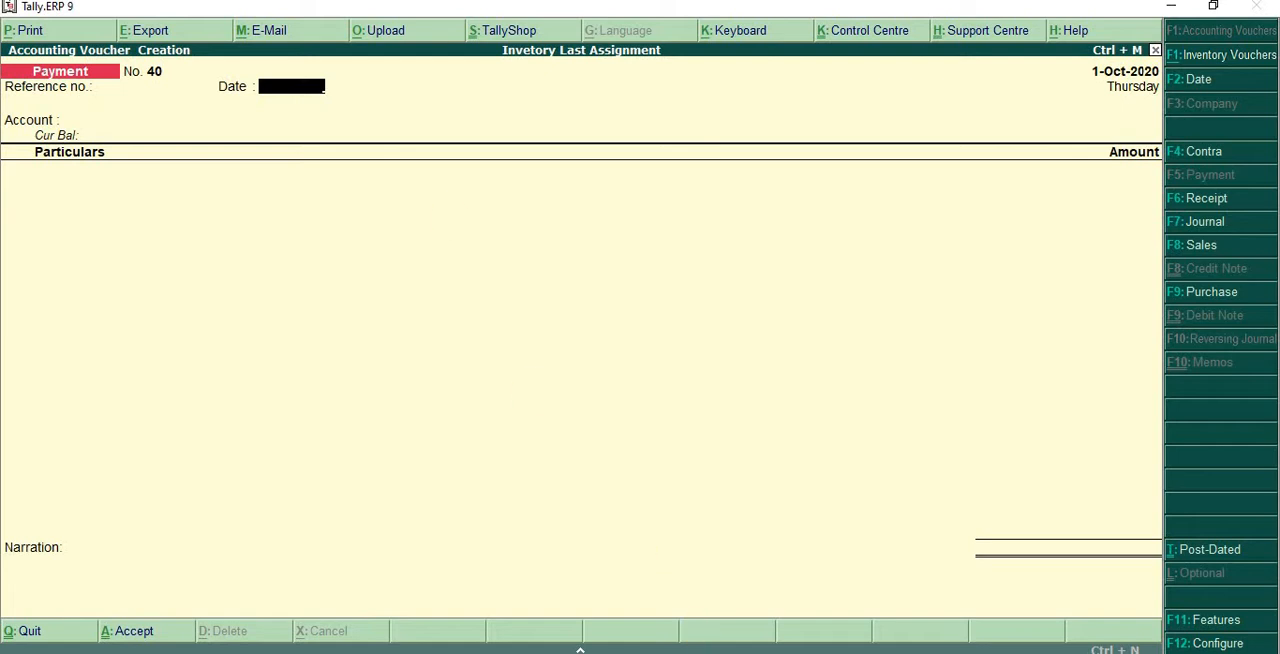
# - Switch to the scanned list and, in entry 59, underline "Transfer", "40,000" and "full", and circle the bill date 10-06-2016
pyautogui.click(665, 650)
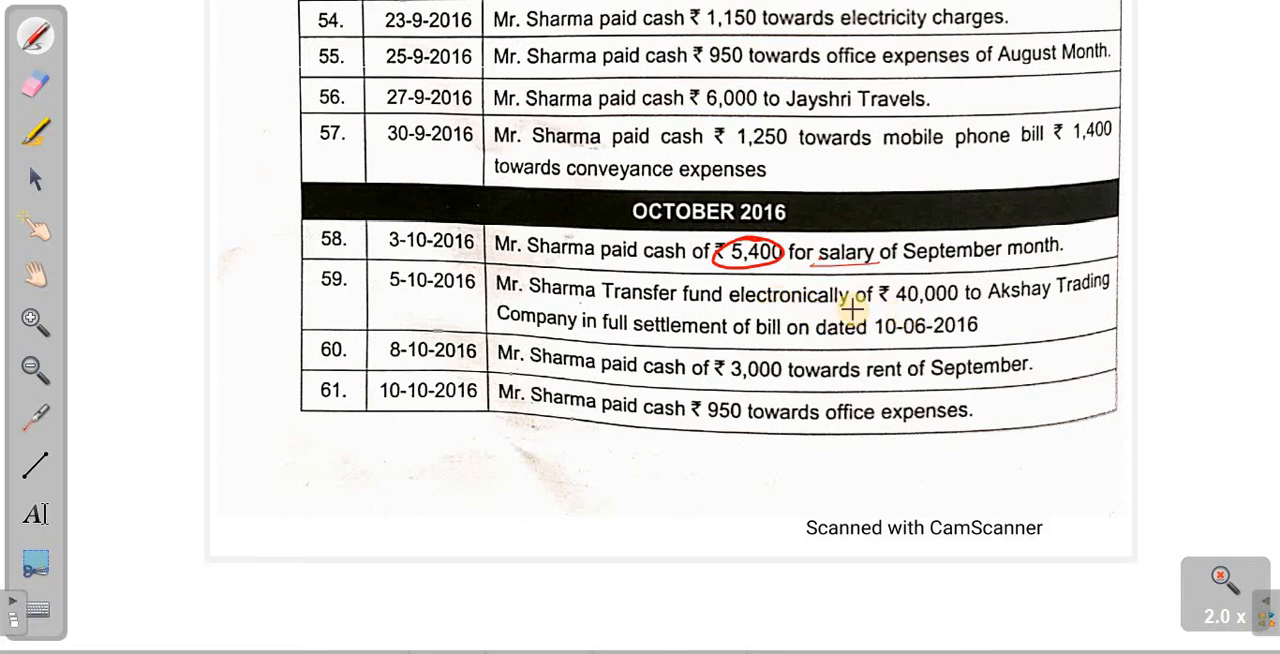
pyautogui.moveTo(561, 296); pyautogui.dragTo(680, 314)
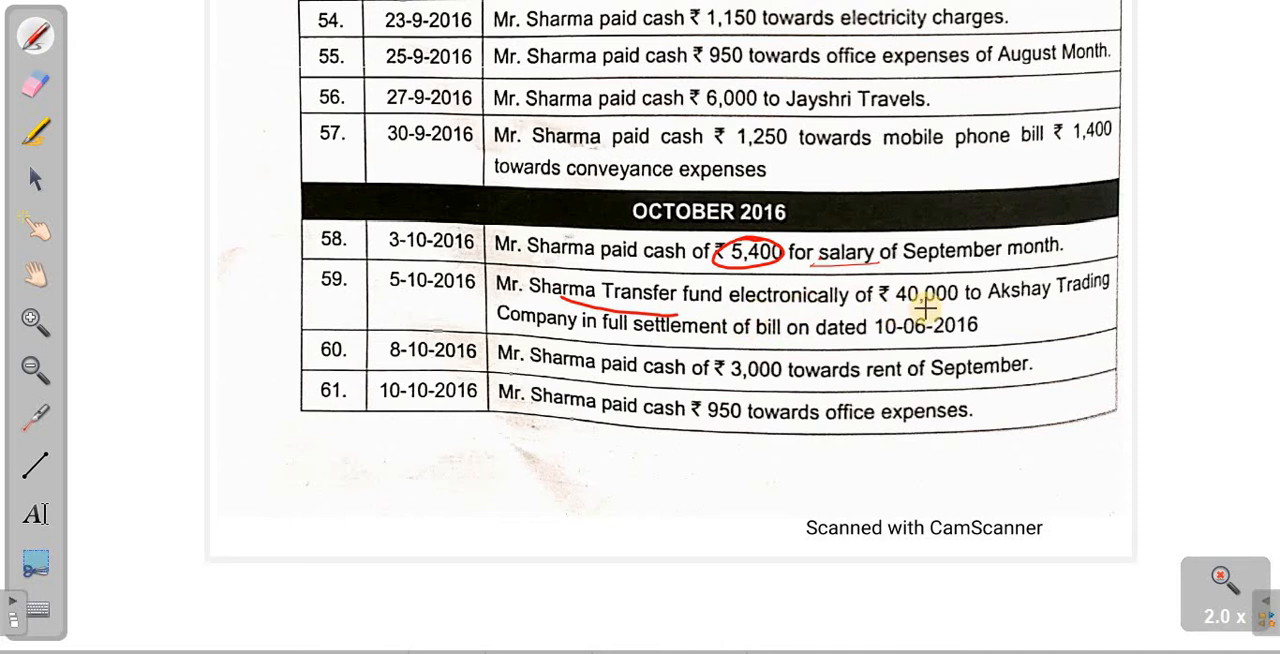
pyautogui.moveTo(958, 307); pyautogui.dragTo(913, 312)
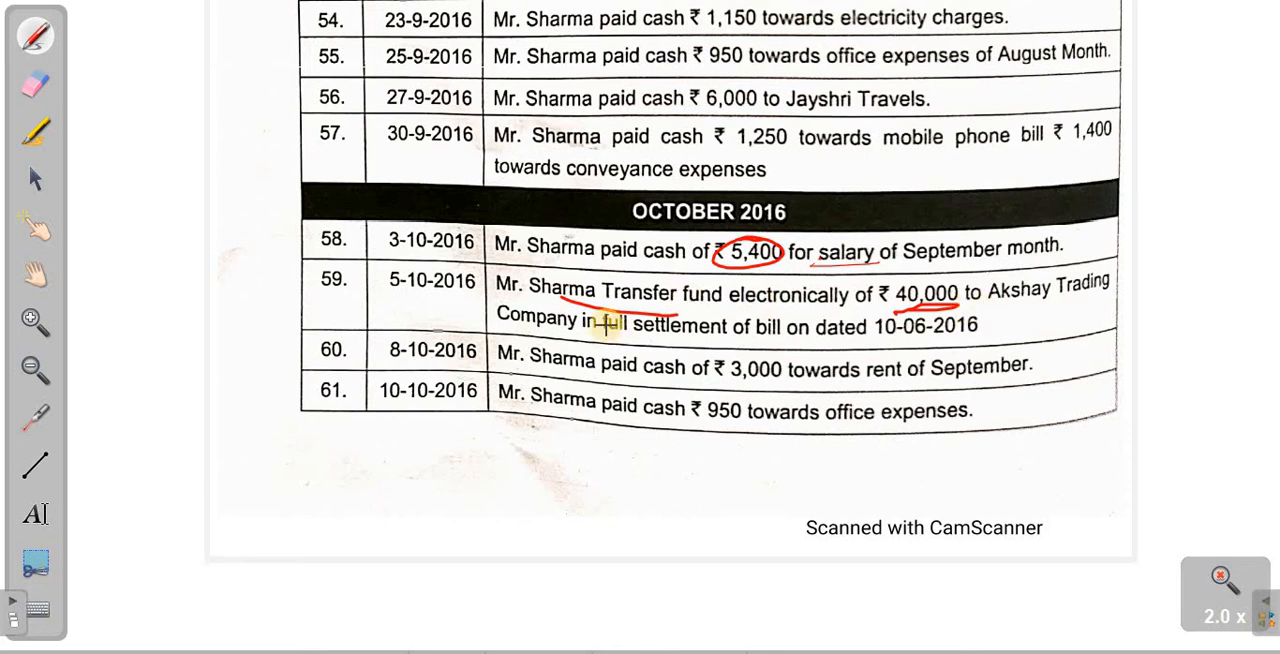
pyautogui.moveTo(604, 337); pyautogui.dragTo(640, 334)
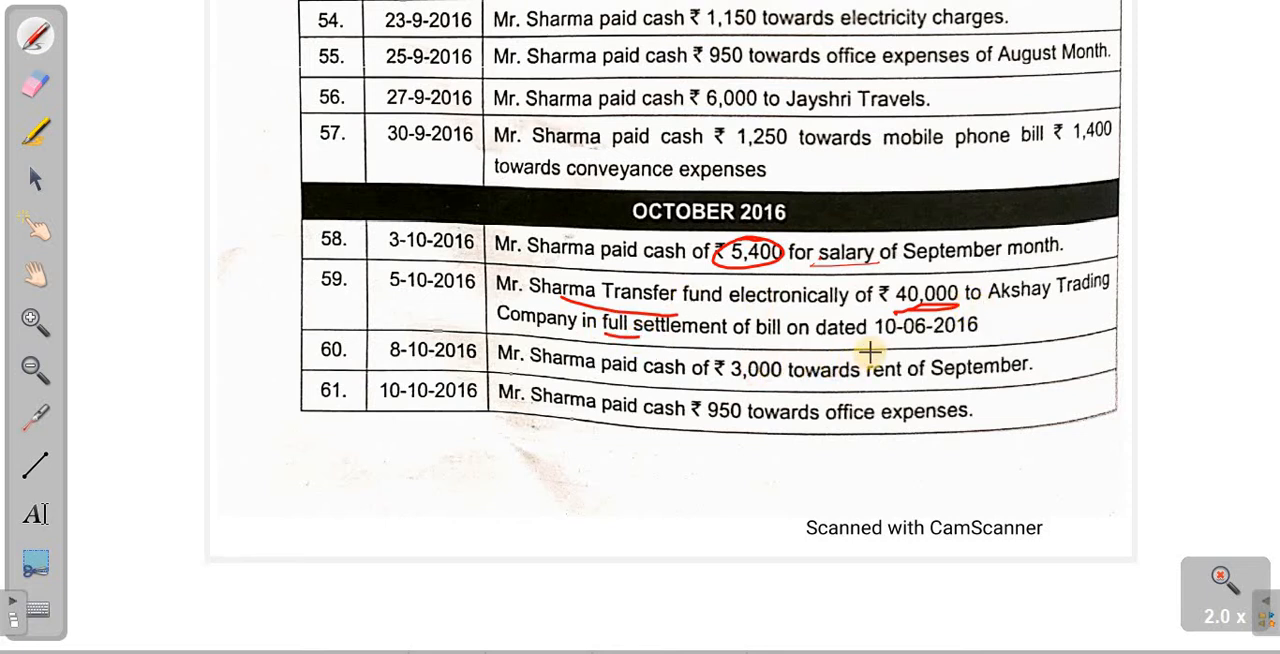
pyautogui.moveTo(869, 350); pyautogui.dragTo(937, 346)
pyautogui.moveTo(910, 300)
pyautogui.mouseDown()
pyautogui.moveTo(870, 342)
pyautogui.moveTo(980, 337)
pyautogui.moveTo(896, 312)
pyautogui.moveTo(985, 327)
pyautogui.mouseUp()
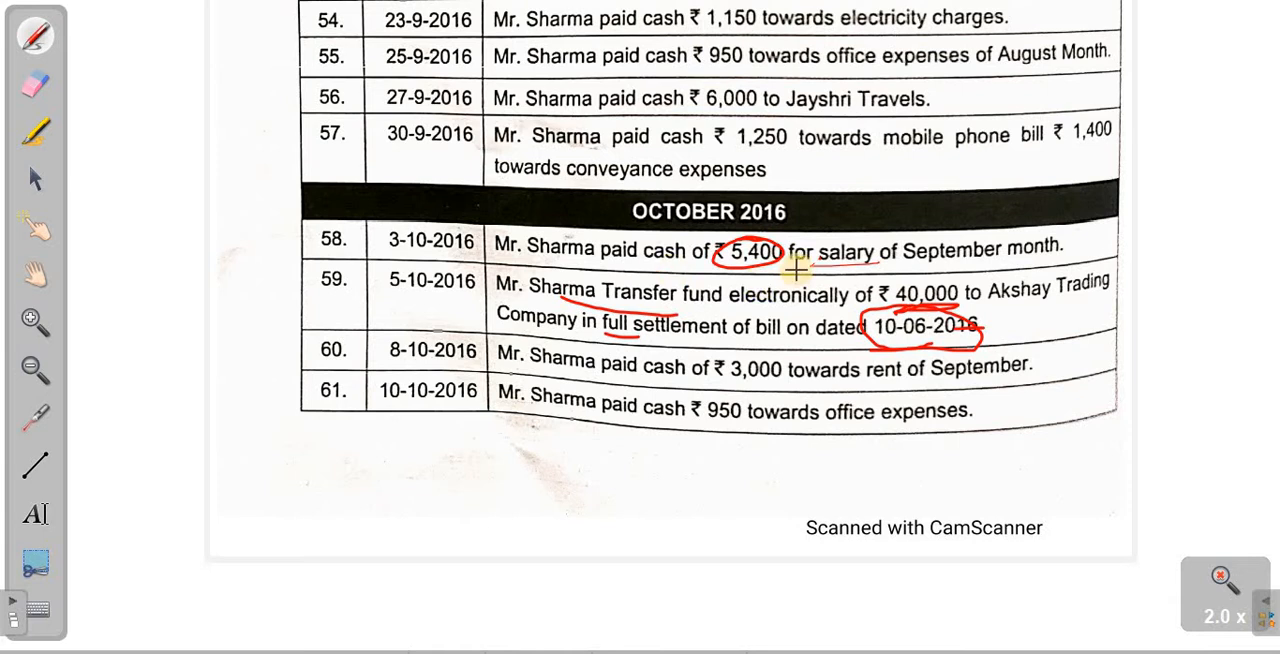
# - Erase the pen marks on entries 58 and 59, and circle and underline only the bill date 10-06-2016
pyautogui.click(36, 86)
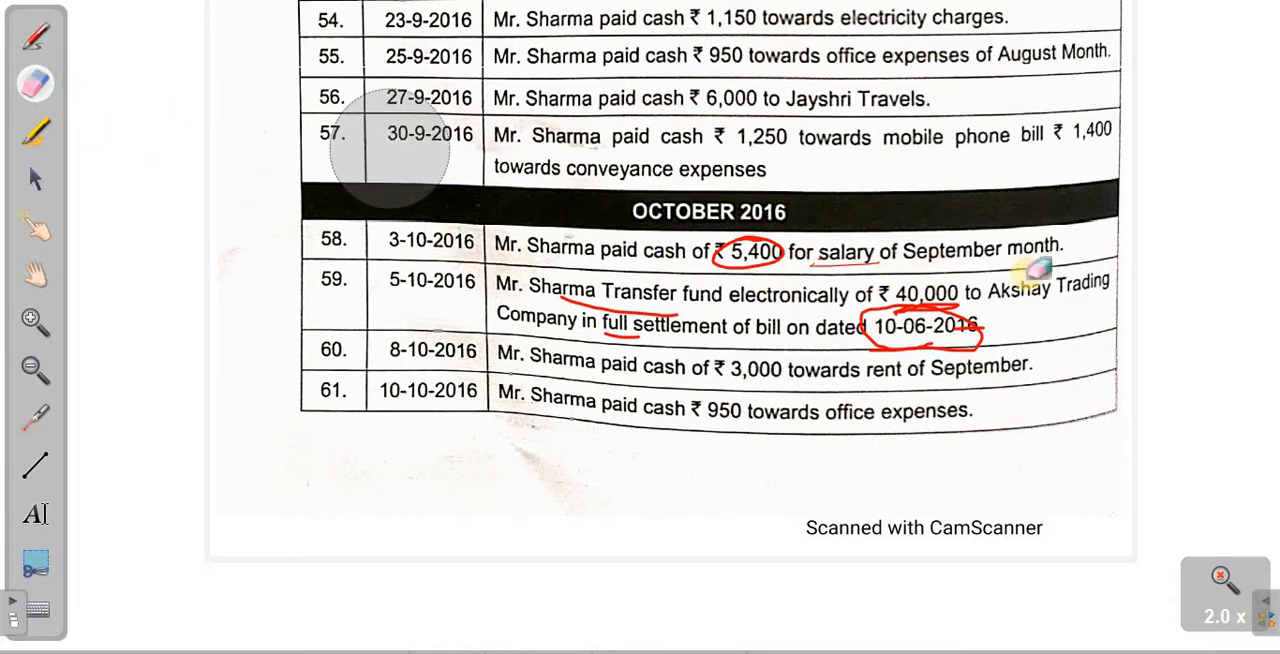
pyautogui.moveTo(965, 327)
pyautogui.mouseDown()
pyautogui.moveTo(571, 320)
pyautogui.moveTo(457, 229)
pyautogui.mouseUp()
pyautogui.click(53, 37)
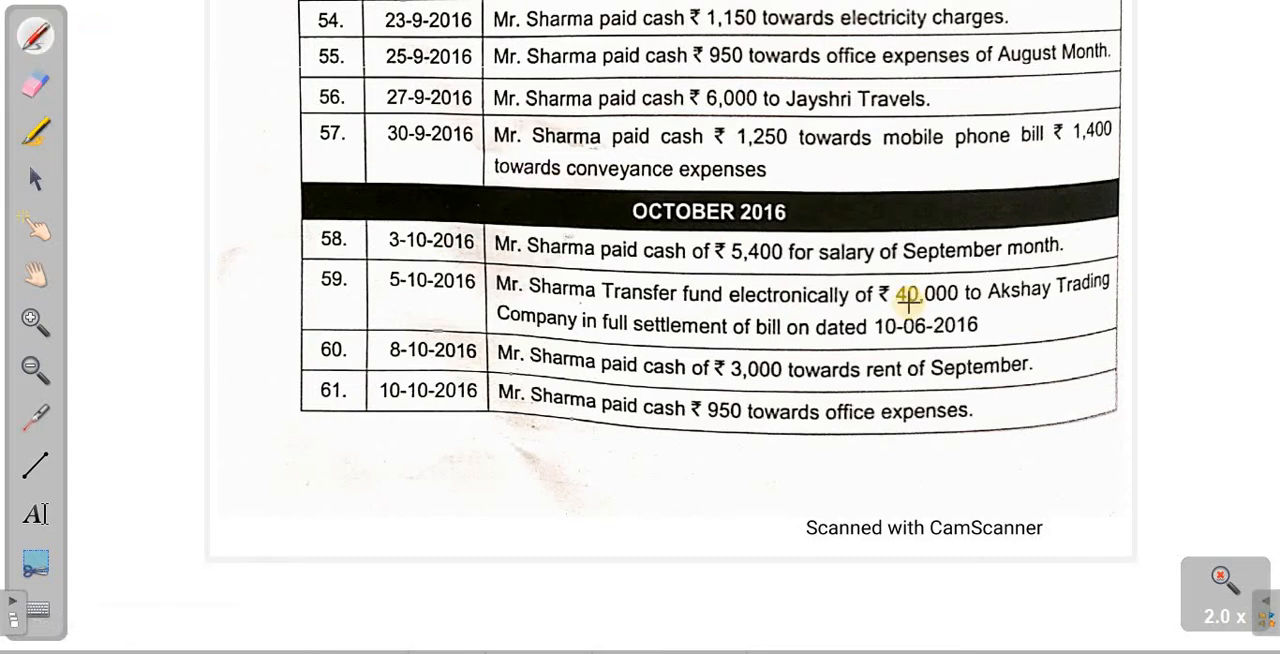
pyautogui.moveTo(971, 314)
pyautogui.mouseDown()
pyautogui.moveTo(908, 354)
pyautogui.moveTo(1000, 314)
pyautogui.mouseUp()
pyautogui.moveTo(919, 313); pyautogui.dragTo(917, 307)
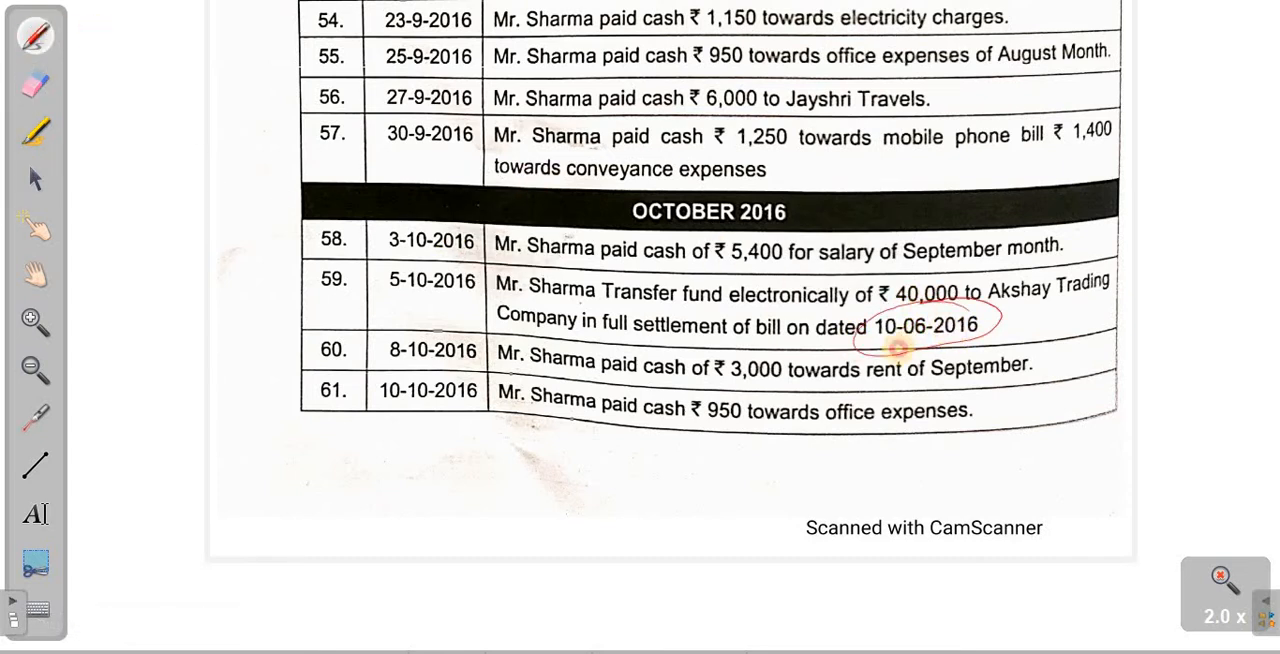
pyautogui.moveTo(899, 347); pyautogui.dragTo(964, 335)
# - In Tally, skip the date of the new payment voucher to reach its Account field, and return to the scanned list
pyautogui.hotkey('alt', 'Tab')
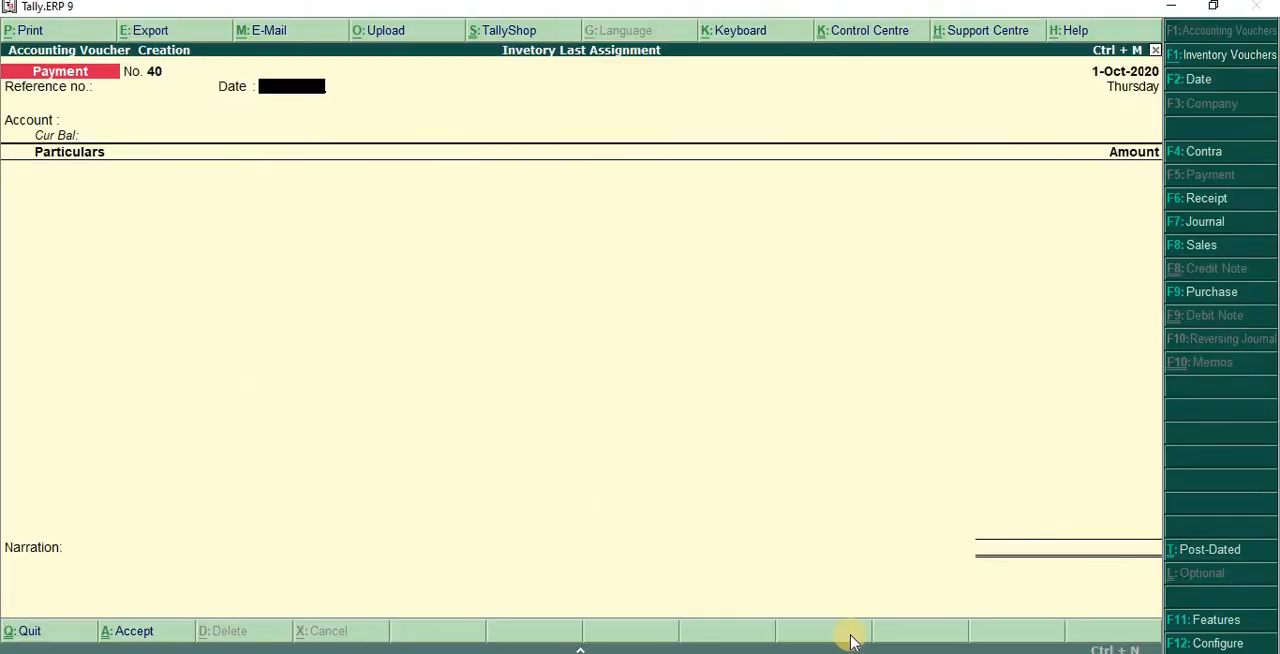
pyautogui.press('Return')
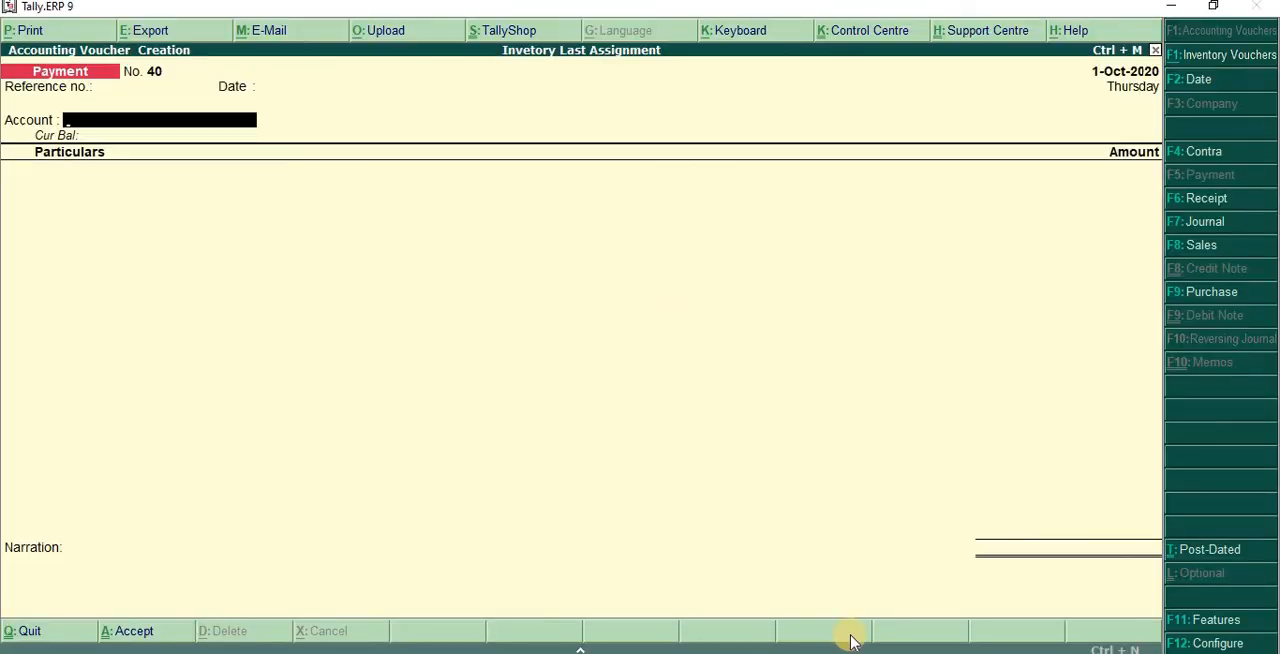
pyautogui.hotkey('alt', 'Tab')
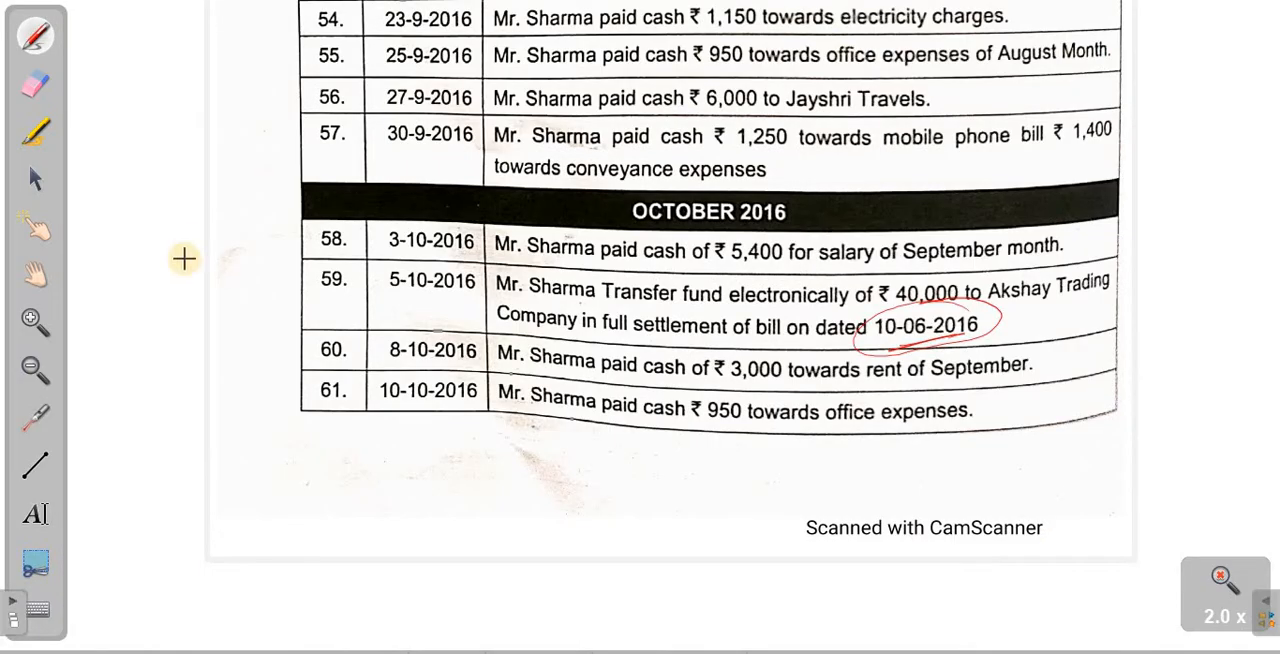
# - Write F5 and F7 in the margin beside the October entries and circle each one
pyautogui.moveTo(143, 239)
pyautogui.mouseDown()
pyautogui.moveTo(134, 286)
pyautogui.moveTo(196, 268)
pyautogui.mouseUp()
pyautogui.moveTo(99, 255); pyautogui.dragTo(122, 239)
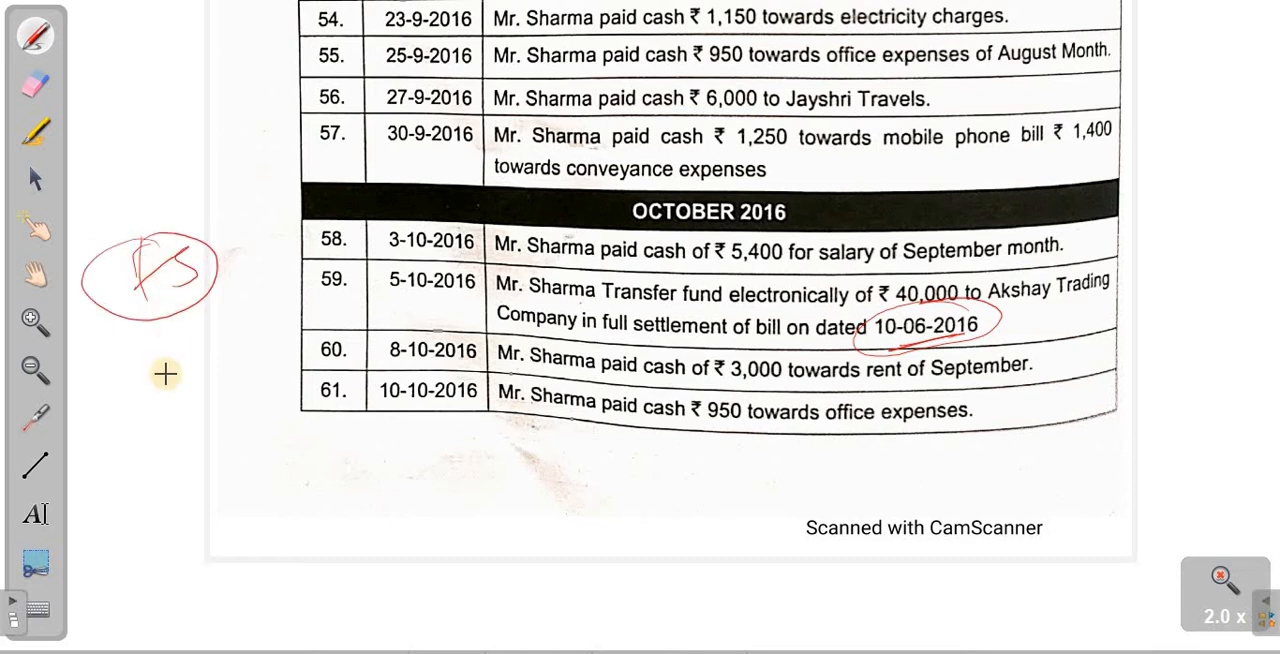
pyautogui.moveTo(142, 384)
pyautogui.mouseDown()
pyautogui.moveTo(148, 446)
pyautogui.moveTo(160, 406)
pyautogui.mouseUp()
pyautogui.moveTo(167, 385)
pyautogui.mouseDown()
pyautogui.moveTo(197, 411)
pyautogui.moveTo(162, 376)
pyautogui.moveTo(180, 366)
pyautogui.mouseUp()
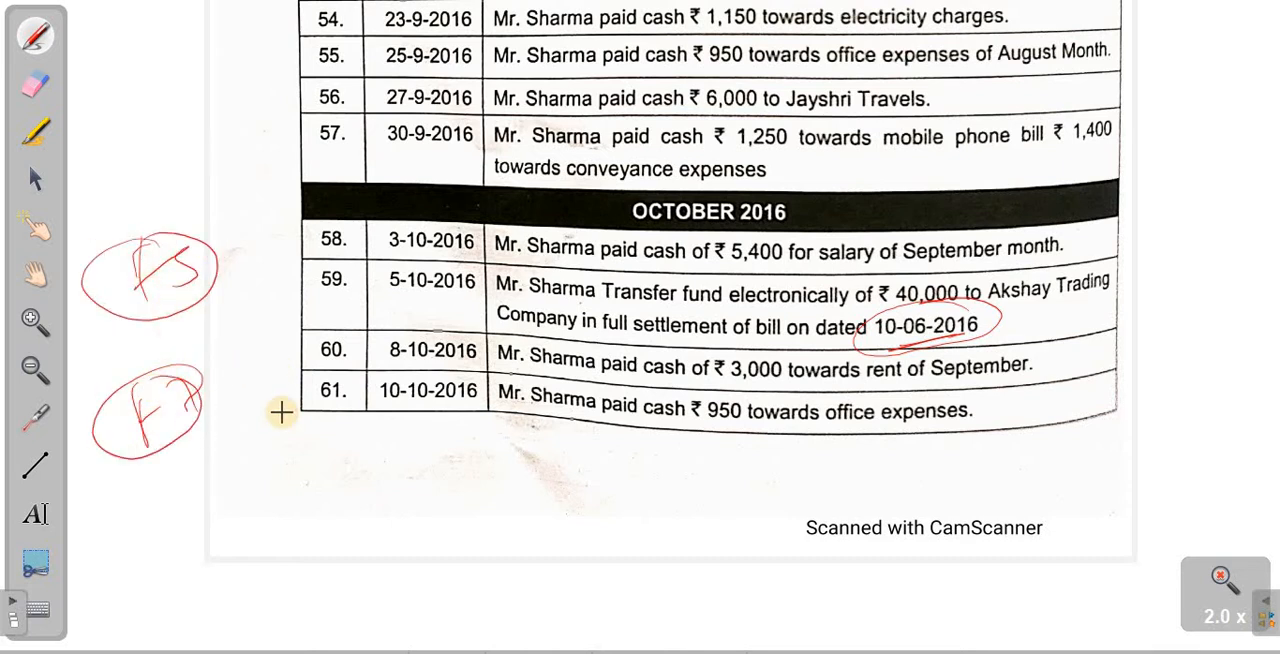
pyautogui.moveTo(196, 475)
pyautogui.mouseDown()
pyautogui.moveTo(197, 525)
pyautogui.moveTo(286, 457)
pyautogui.moveTo(368, 432)
pyautogui.mouseUp()
pyautogui.moveTo(384, 392)
pyautogui.mouseDown()
pyautogui.moveTo(414, 486)
pyautogui.moveTo(380, 403)
pyautogui.moveTo(395, 397)
pyautogui.mouseUp()
# - In Tally, choose Standard Charted Bank A/c as the paying account and Akshay Tranding Company A/c as particulars, with reference type Agst Ref
pyautogui.hotkey('alt', 'Tab')
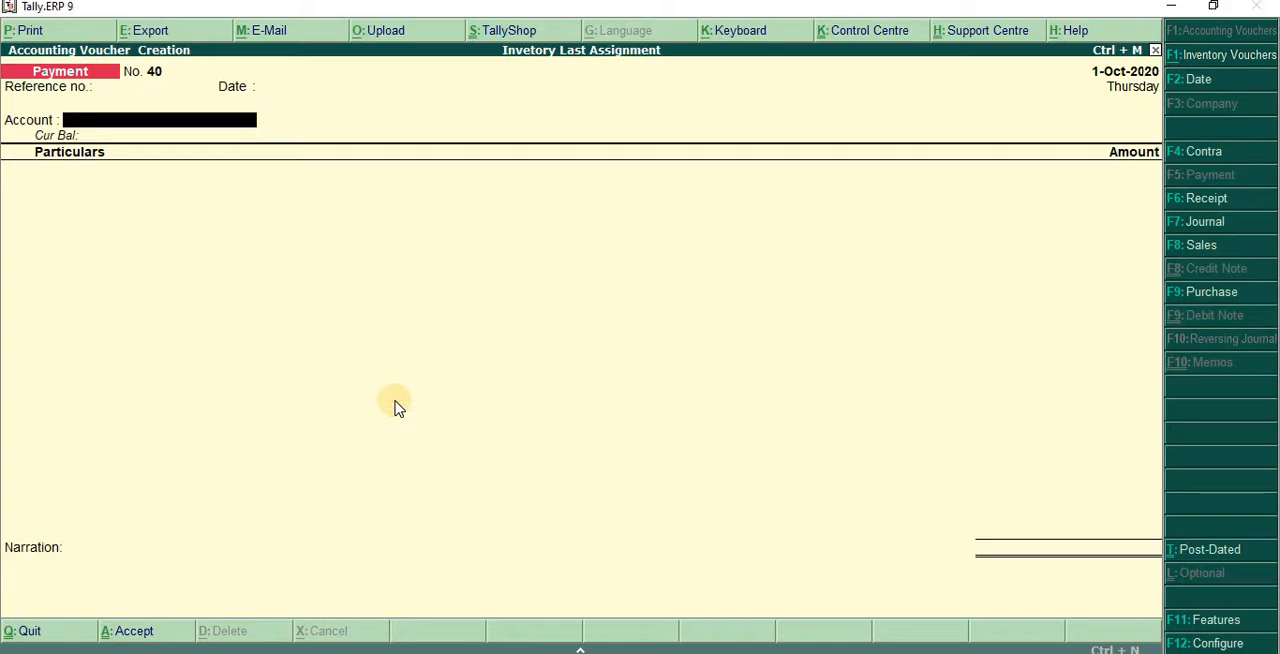
pyautogui.write('sta')
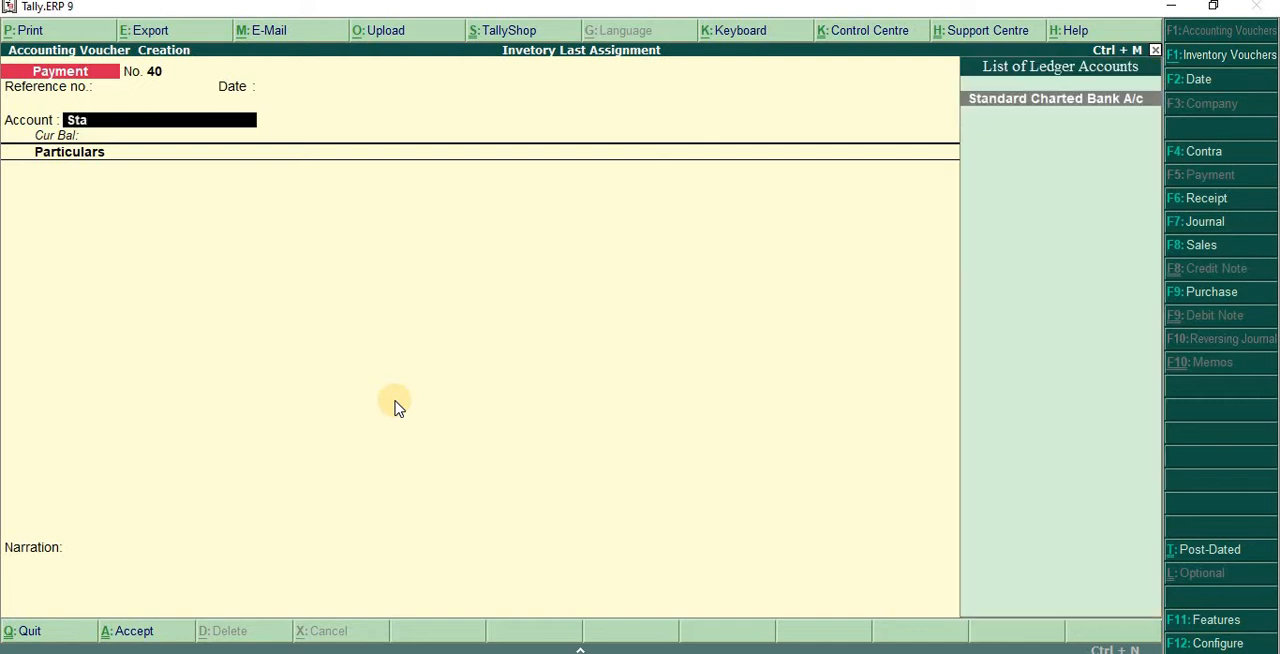
pyautogui.press('Return')
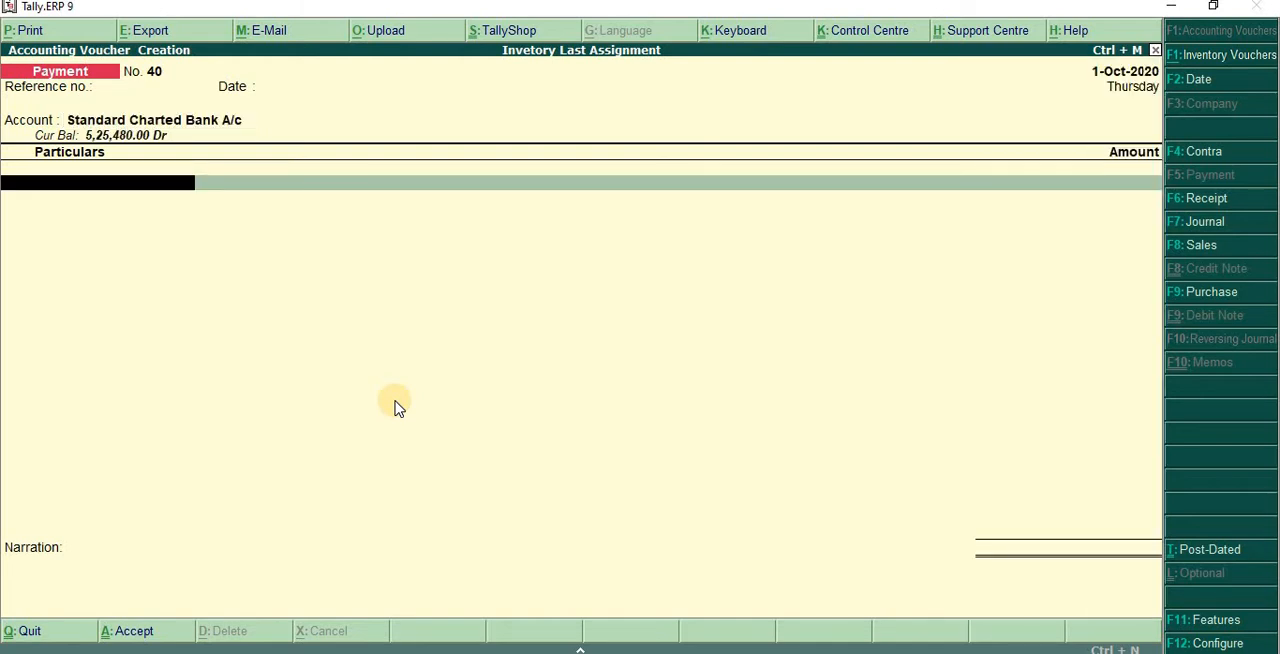
pyautogui.write('Ak')
pyautogui.press('Return')
pyautogui.press('Return')
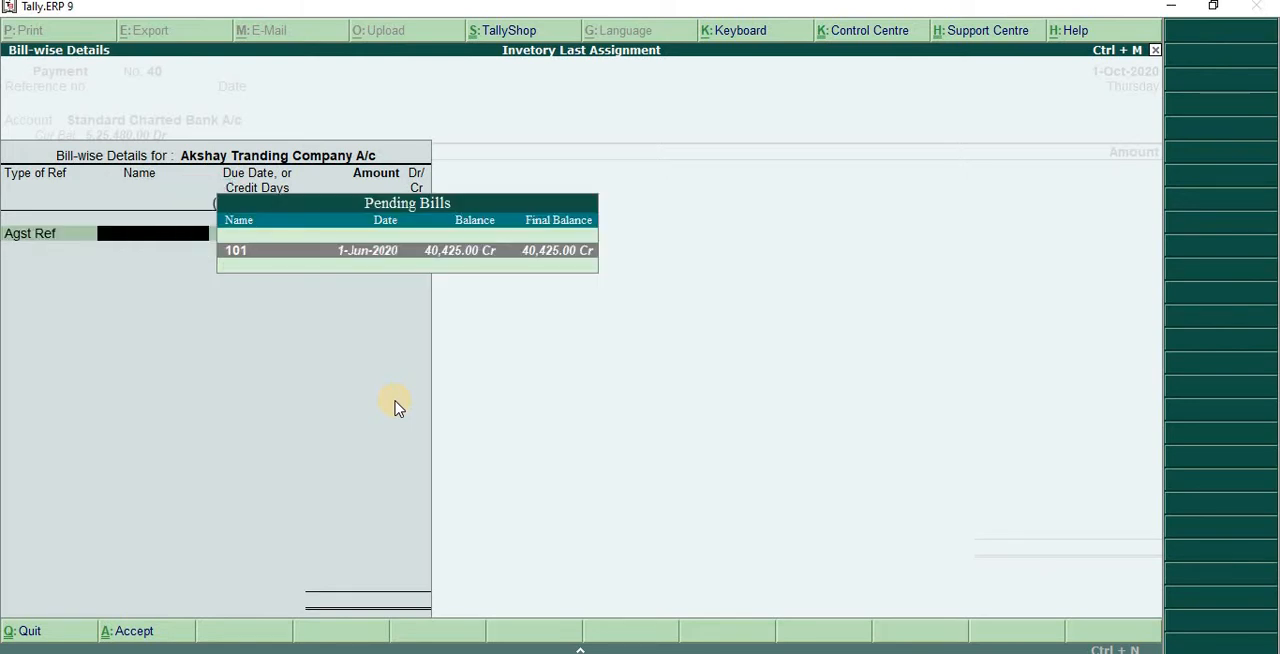
# - Allocate 40,000 Dr against pending bill 101 and accept it as the payment amount
pyautogui.press('Return')
pyautogui.write('4,00,00')
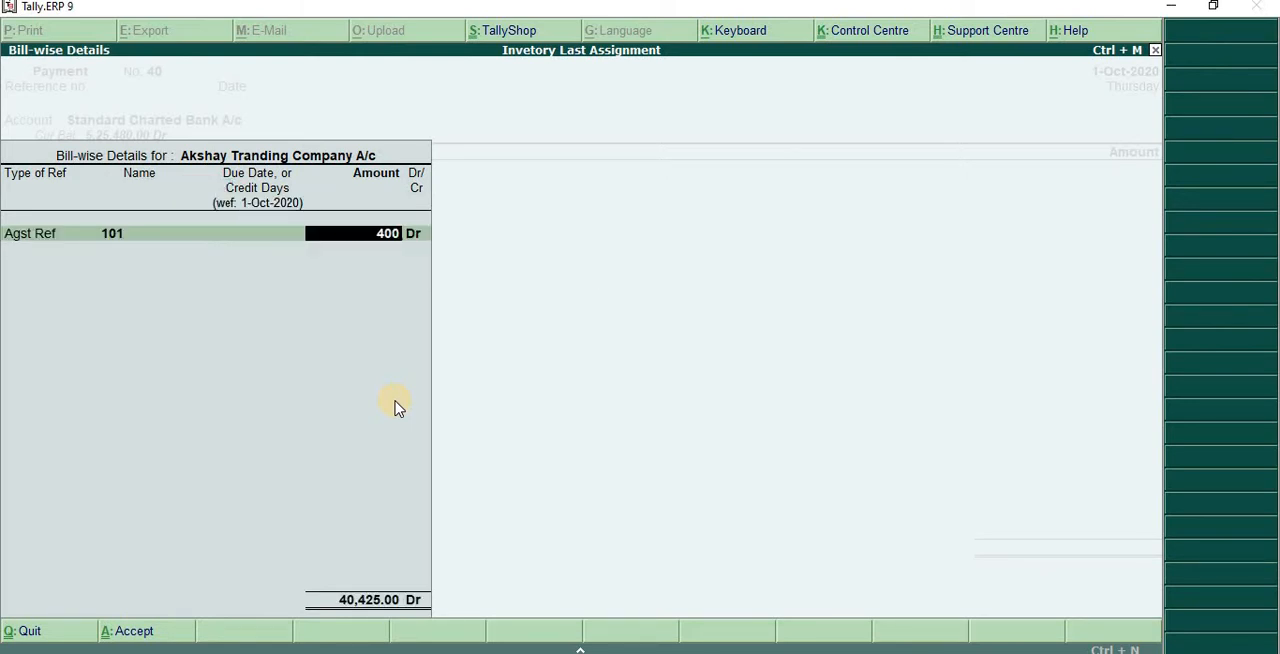
pyautogui.write('000')
pyautogui.press('Return')
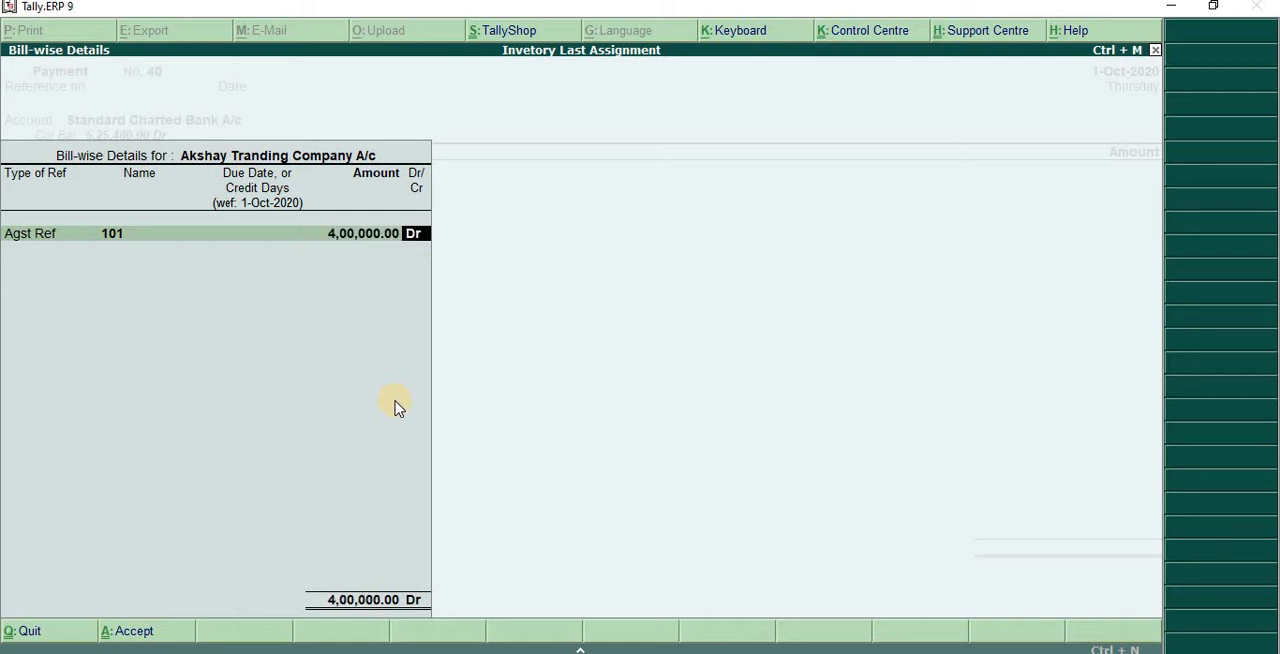
pyautogui.press('BackSpace')
pyautogui.write('40000')
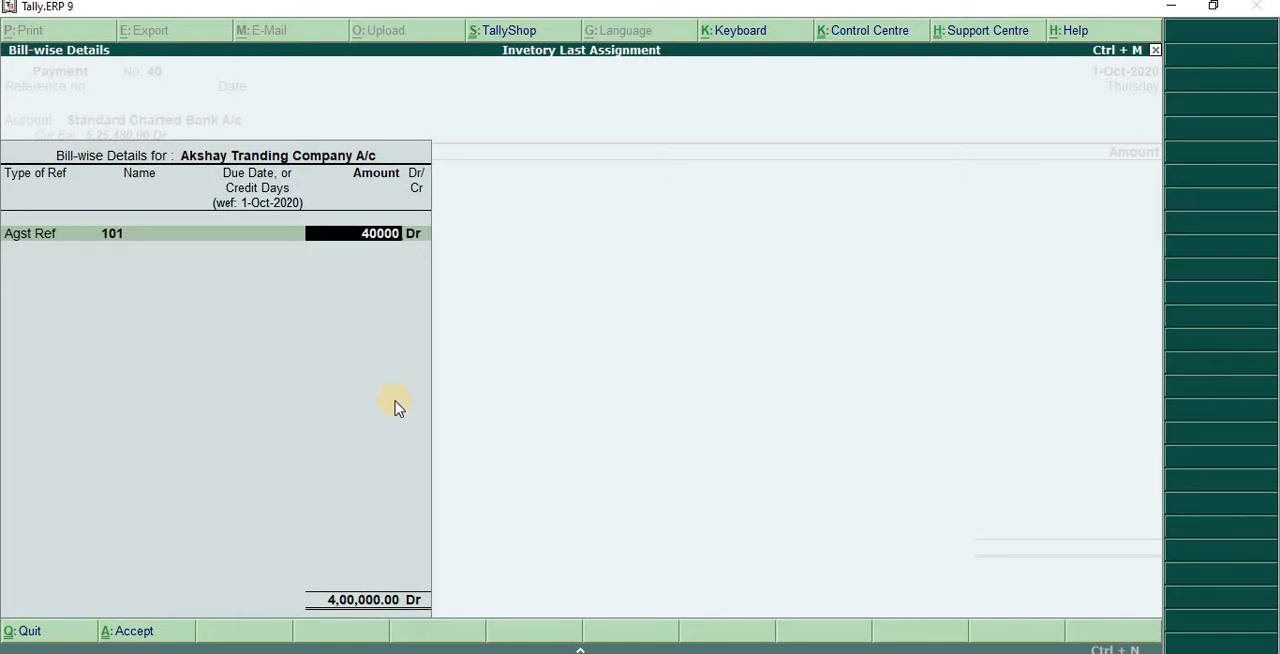
pyautogui.press('Return')
# - Go back to the bill reference of Akshay Tranding Company A/c and re-accept Agst Ref 101 with 40,000 Dr
pyautogui.press('Return')
pyautogui.press('Return')
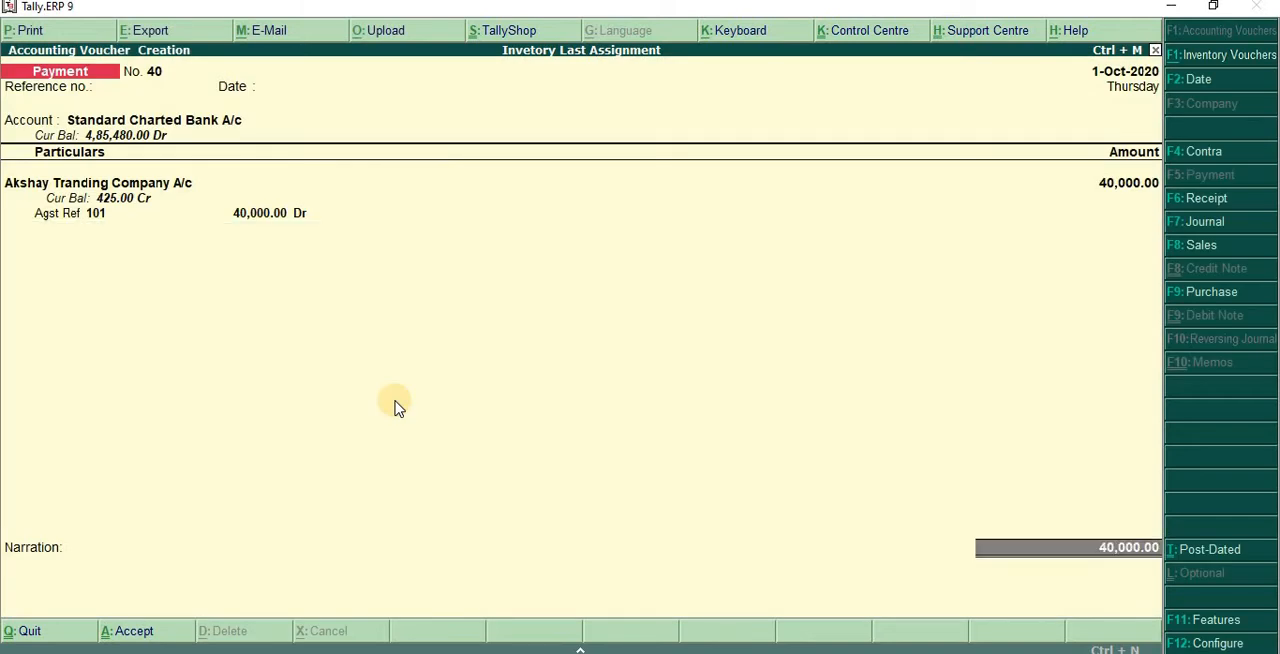
pyautogui.press('Return')
pyautogui.press('Return')
pyautogui.press('Return')
pyautogui.press('Return')
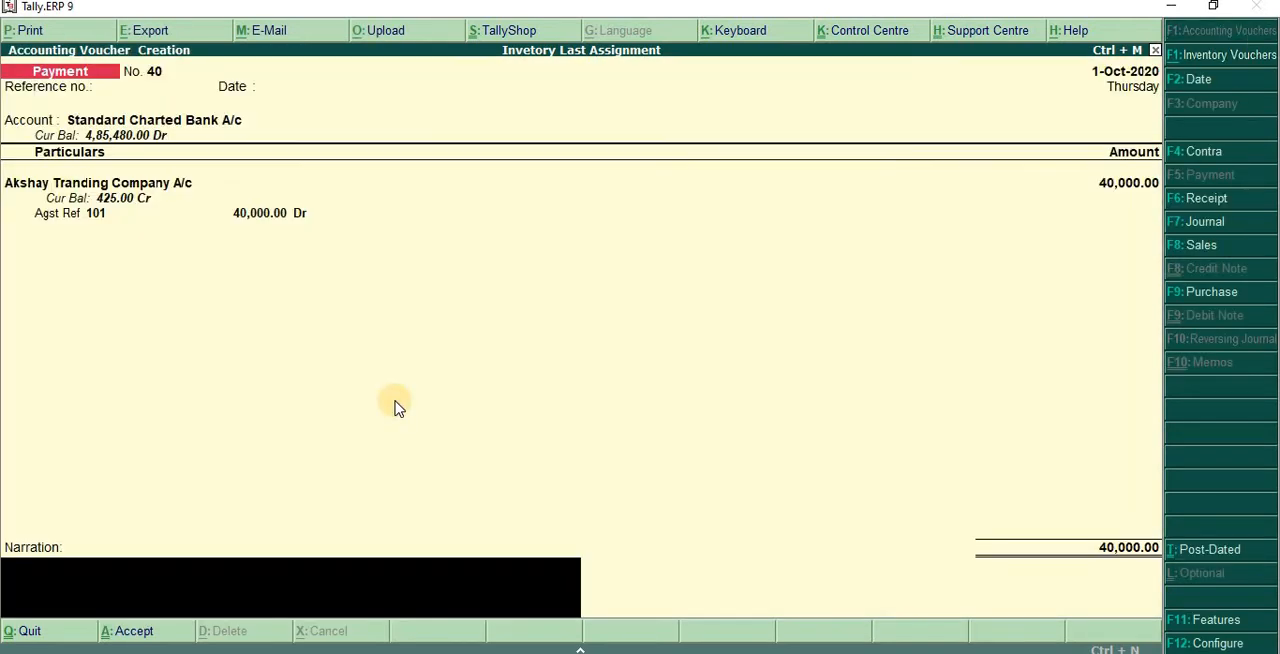
pyautogui.press('BackSpace')
pyautogui.press('BackSpace')
pyautogui.press('BackSpace')
pyautogui.press('BackSpace')
pyautogui.press('BackSpace')
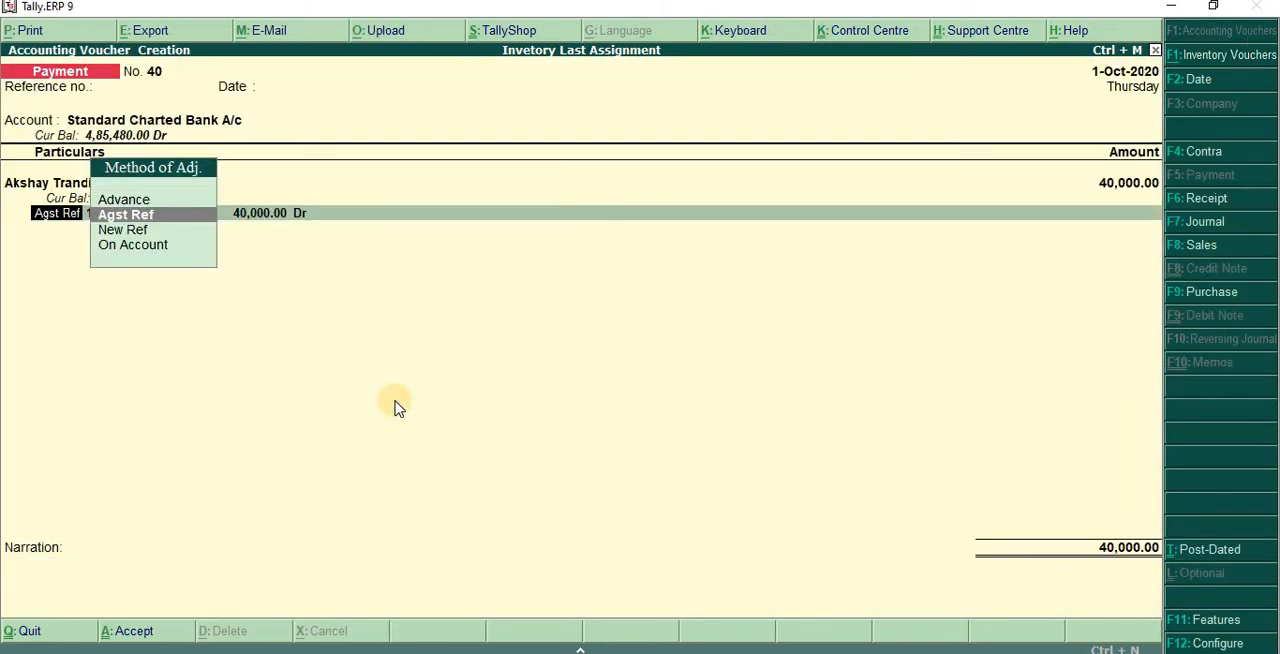
pyautogui.press('Return')
# - Leave the narration empty, set the bank allocation to e-Fund Transfer with its default details, and save the payment voucher
pyautogui.press('Return')
pyautogui.press('Return')
pyautogui.press('Return')
pyautogui.press('Return')
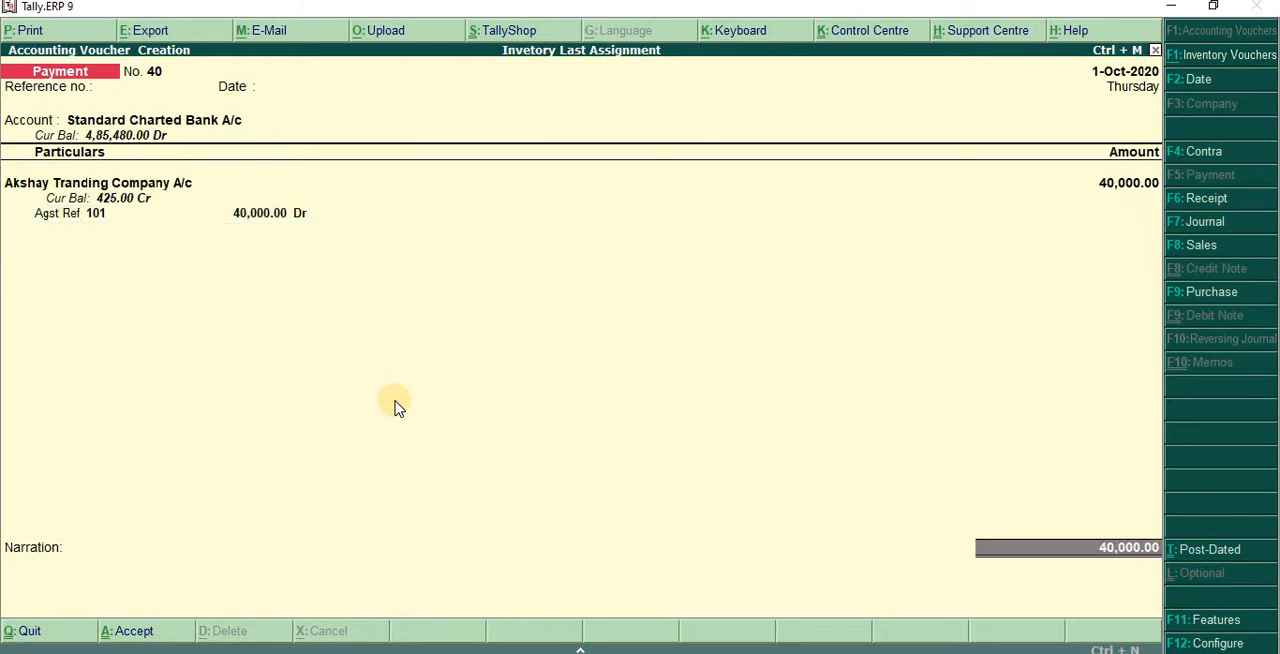
pyautogui.press('Return')
pyautogui.write('e')
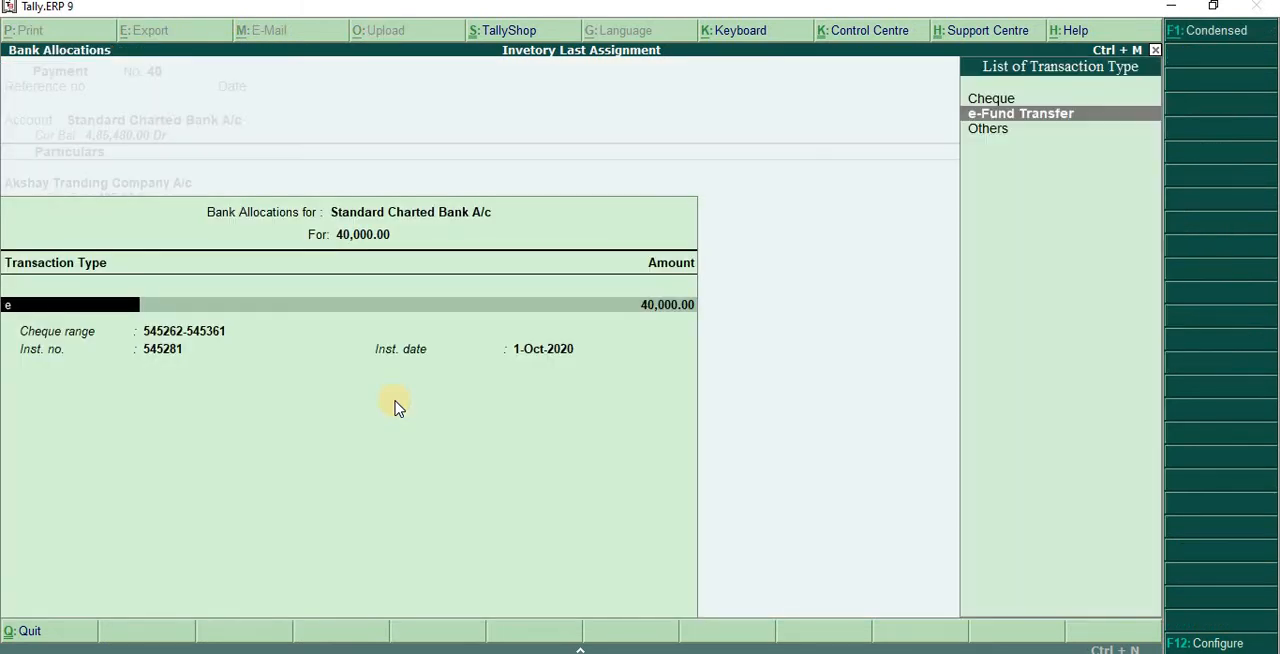
pyautogui.press('Return')
pyautogui.press('Return')
pyautogui.press('Return')
pyautogui.press('Return')
pyautogui.press('Return')
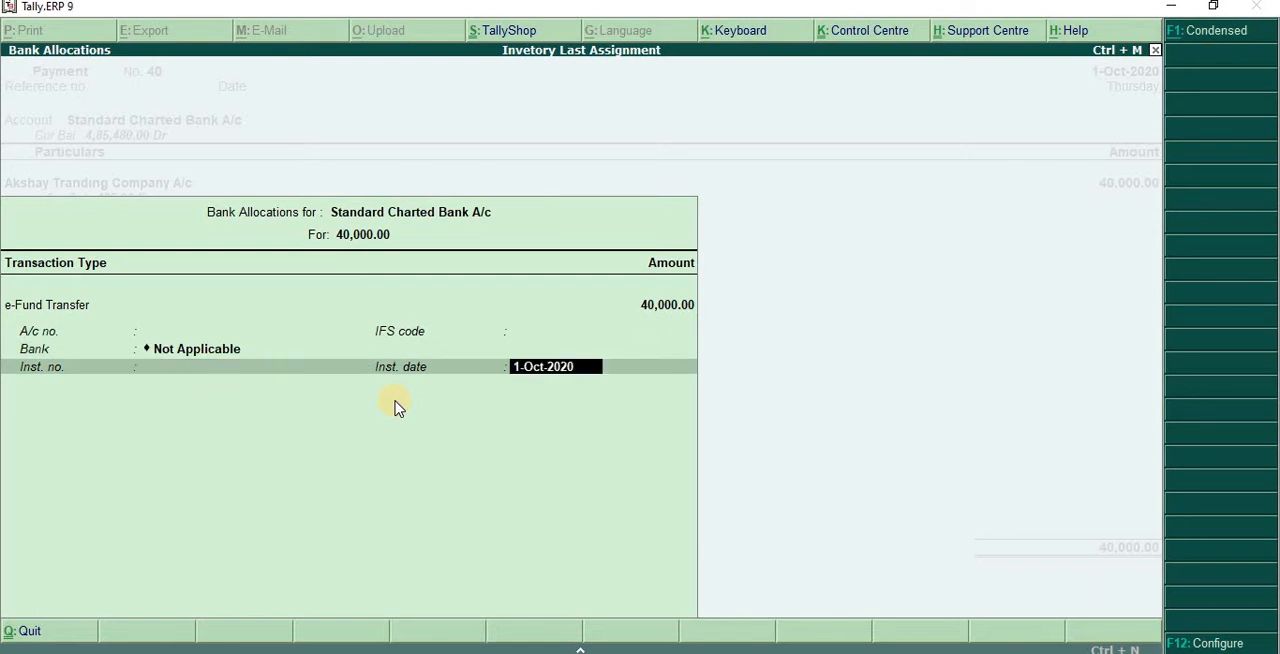
pyautogui.press('Return')
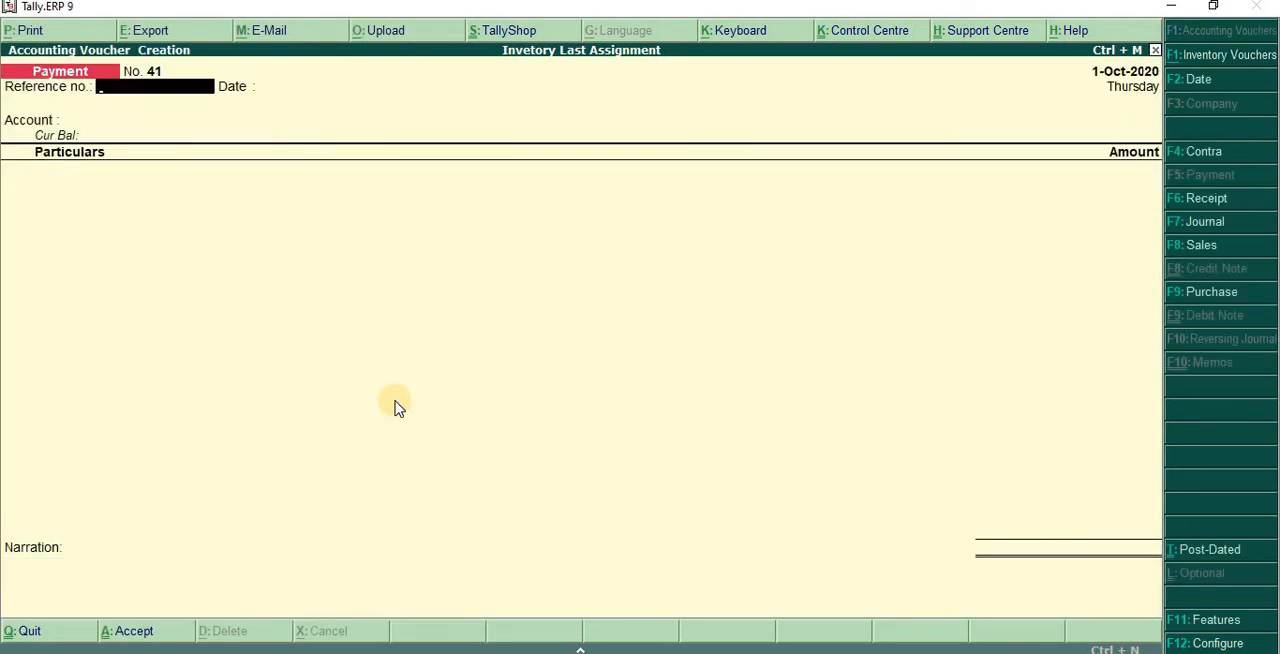
# - Start a journal voucher and debit Akshay Tranding Company A/c 425 as Agst Ref against bill 101
pyautogui.press('F7')
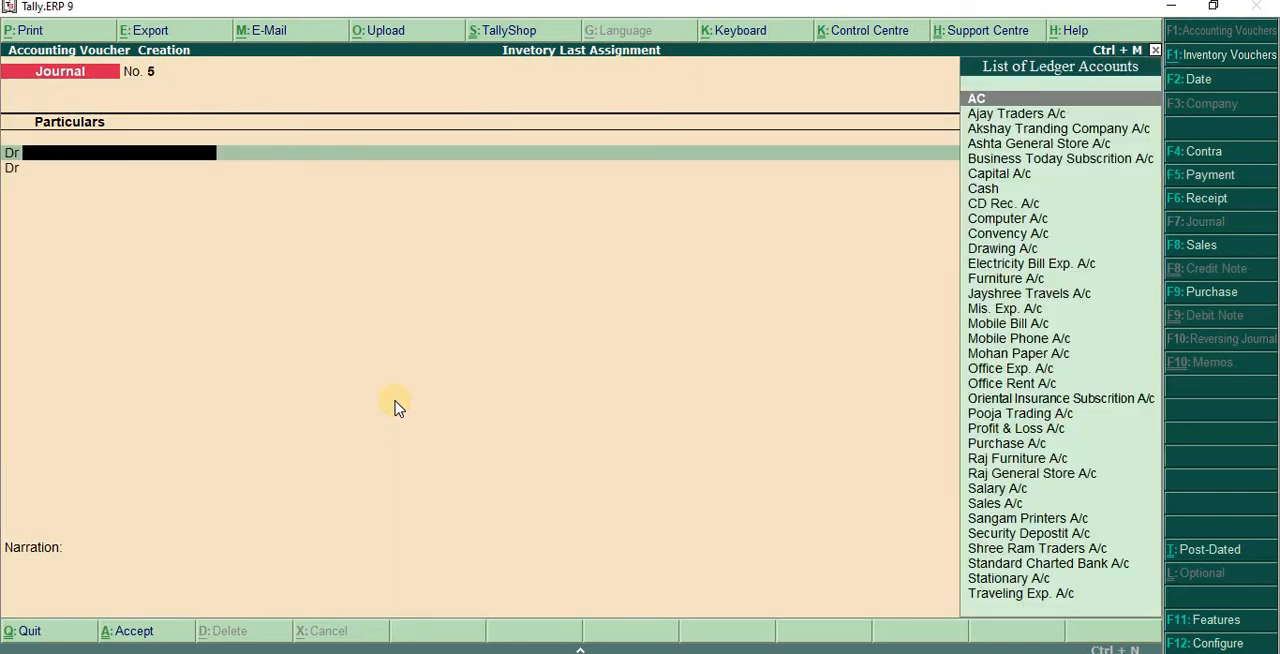
pyautogui.write('Ak')
pyautogui.press('Return')
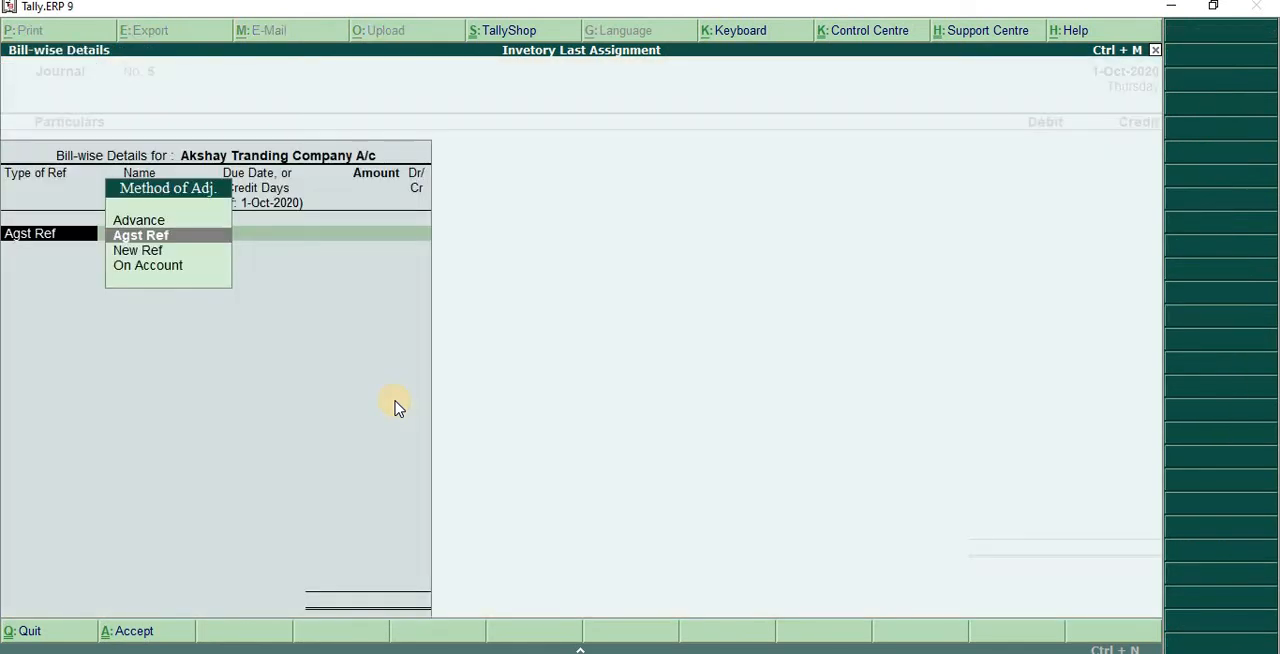
pyautogui.press('Return')
pyautogui.press('Return')
# - Credit CD Rec. A/c with 425 in the journal voucher
pyautogui.press('Return')
pyautogui.press('Return')
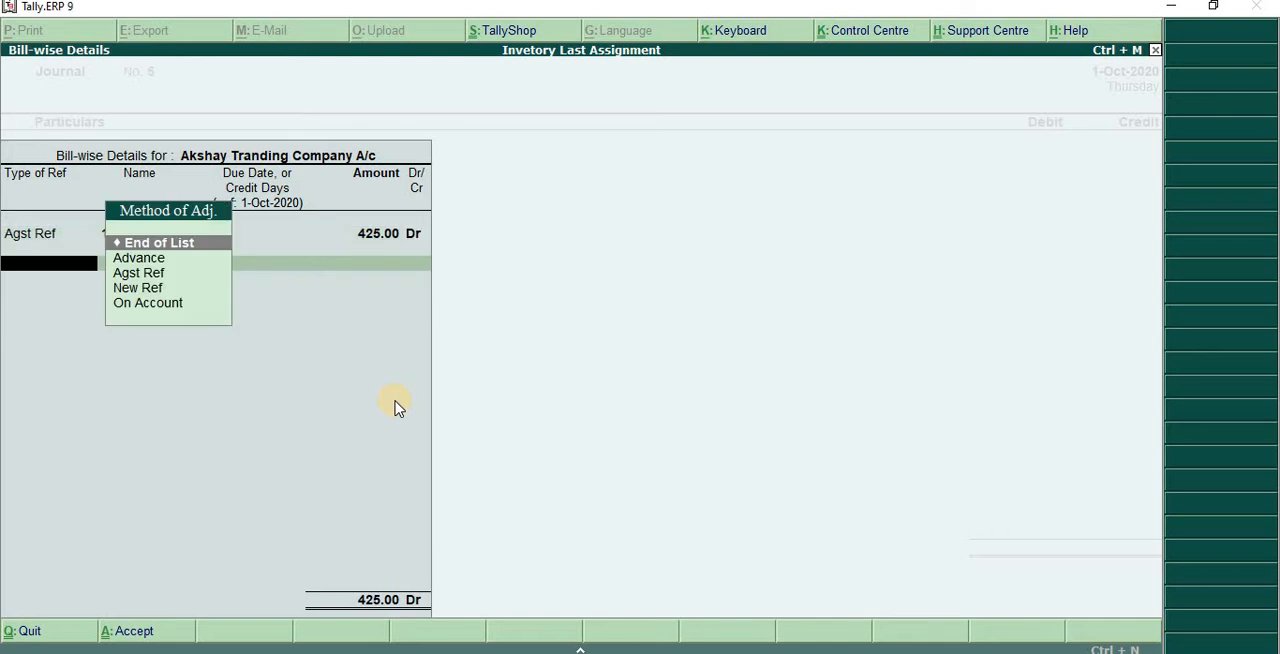
pyautogui.press('Return')
pyautogui.press('c')
pyautogui.press('Return')
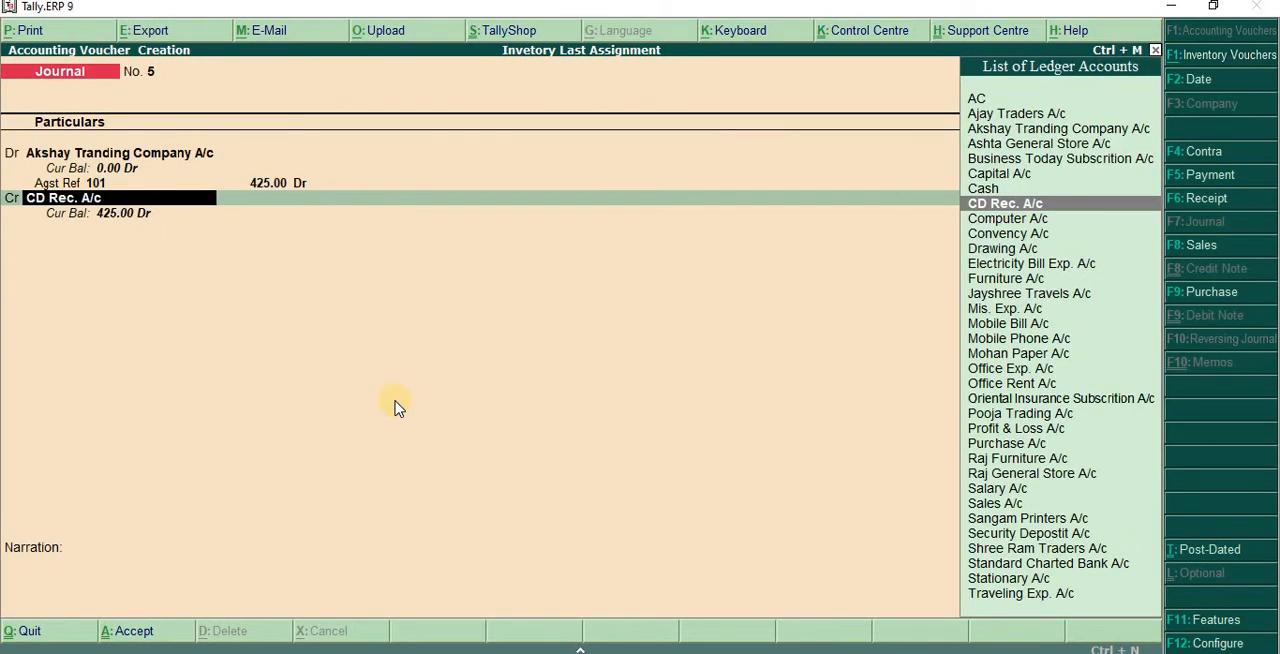
pyautogui.press('Return')
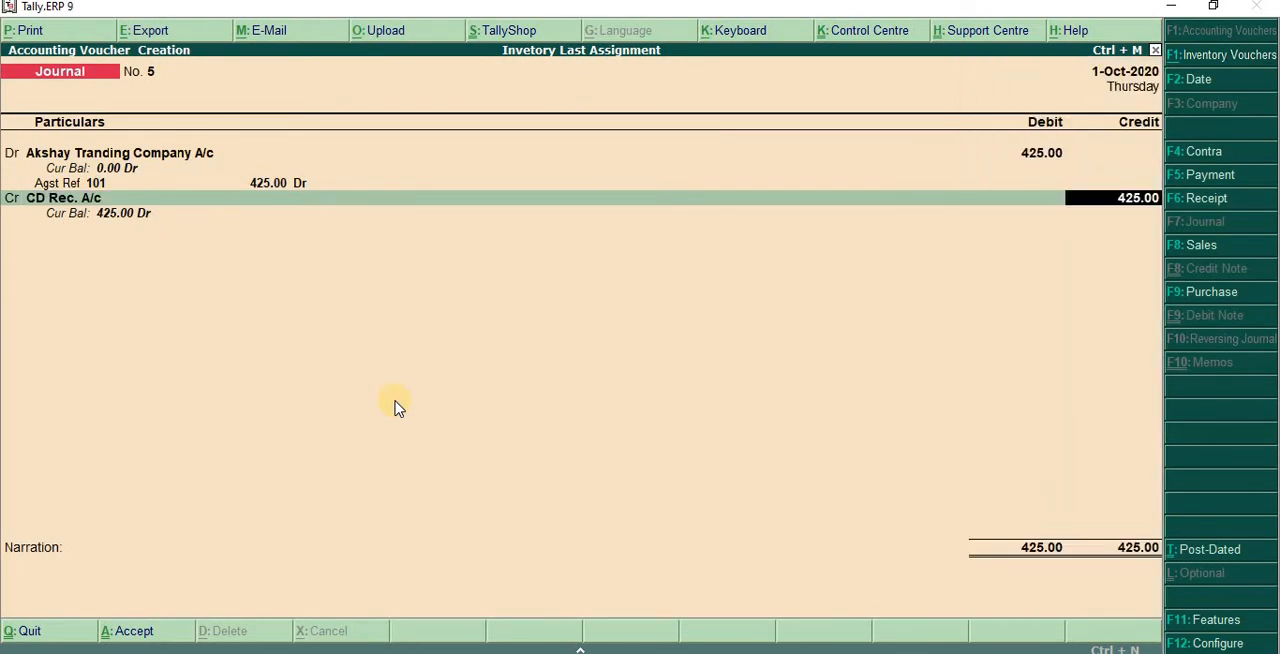
# - Open the CD Rec. A/c ledger from the voucher, review its group and settings, and accept it as it is
pyautogui.press('BackSpace')
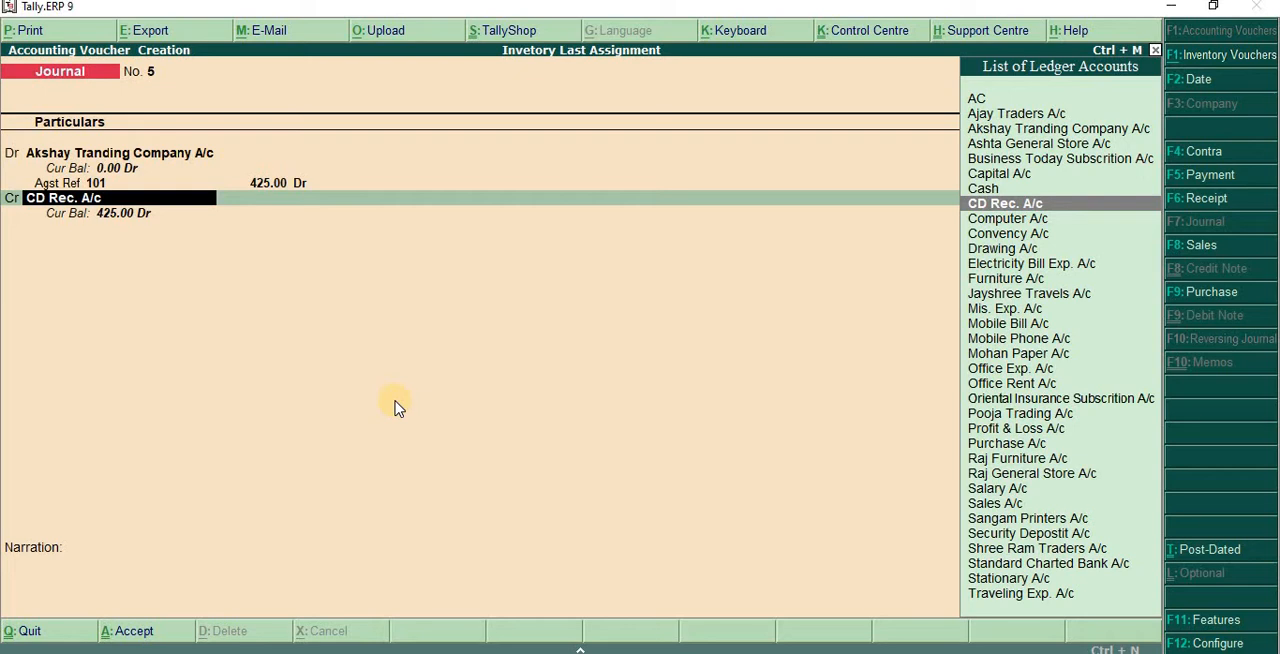
pyautogui.hotkey('ctrl', 'Return')
pyautogui.press('Return')
pyautogui.press('Return')
pyautogui.press('Return')
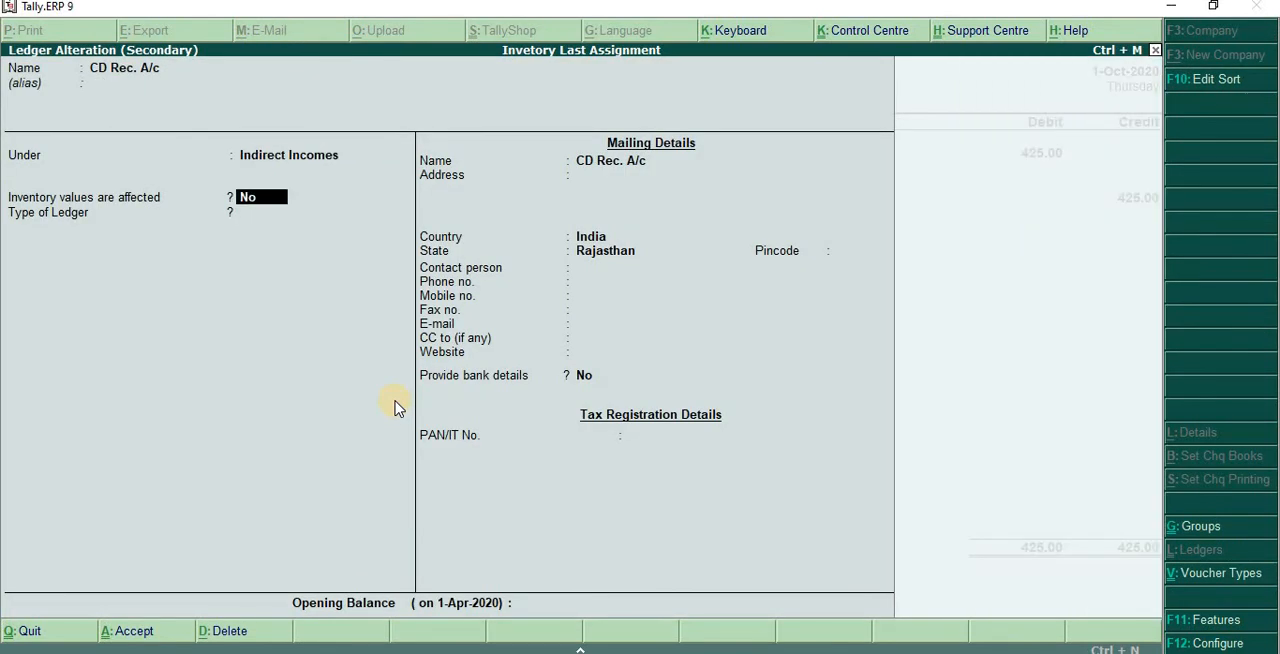
pyautogui.click(394, 400)
pyautogui.hotkey('ctrl', 'a')
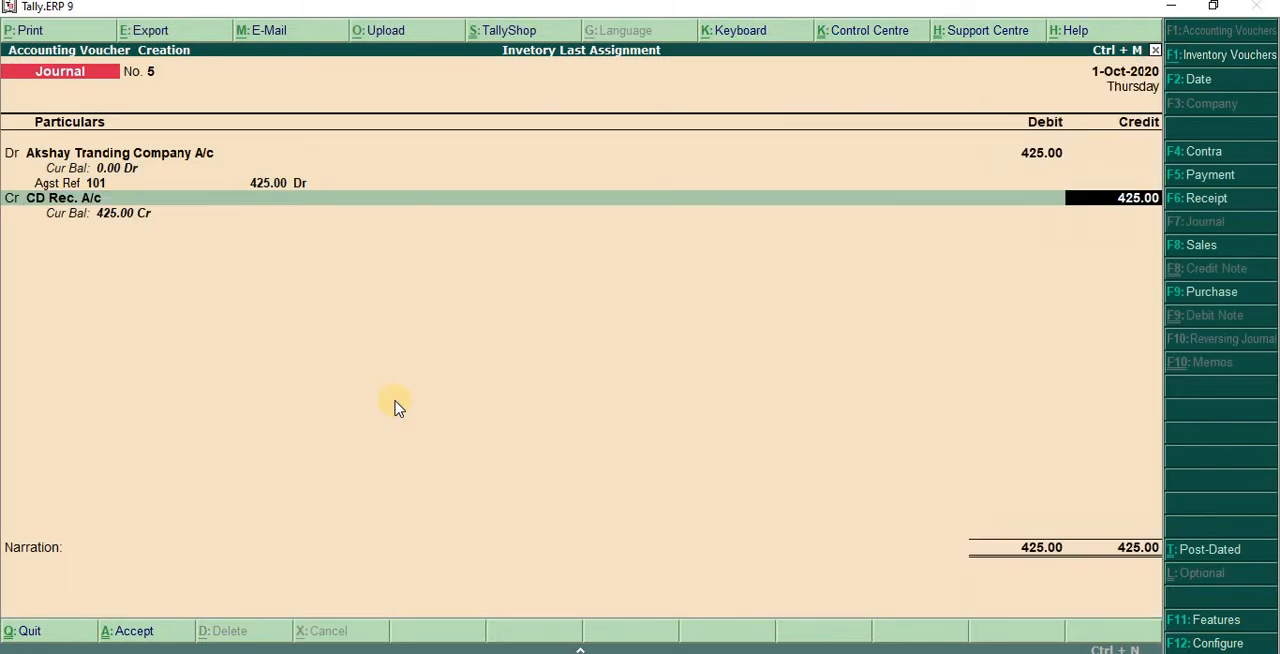
# - Complete the 425 discount journal entry without a narration and save it
pyautogui.press('Return')
pyautogui.click(394, 400)
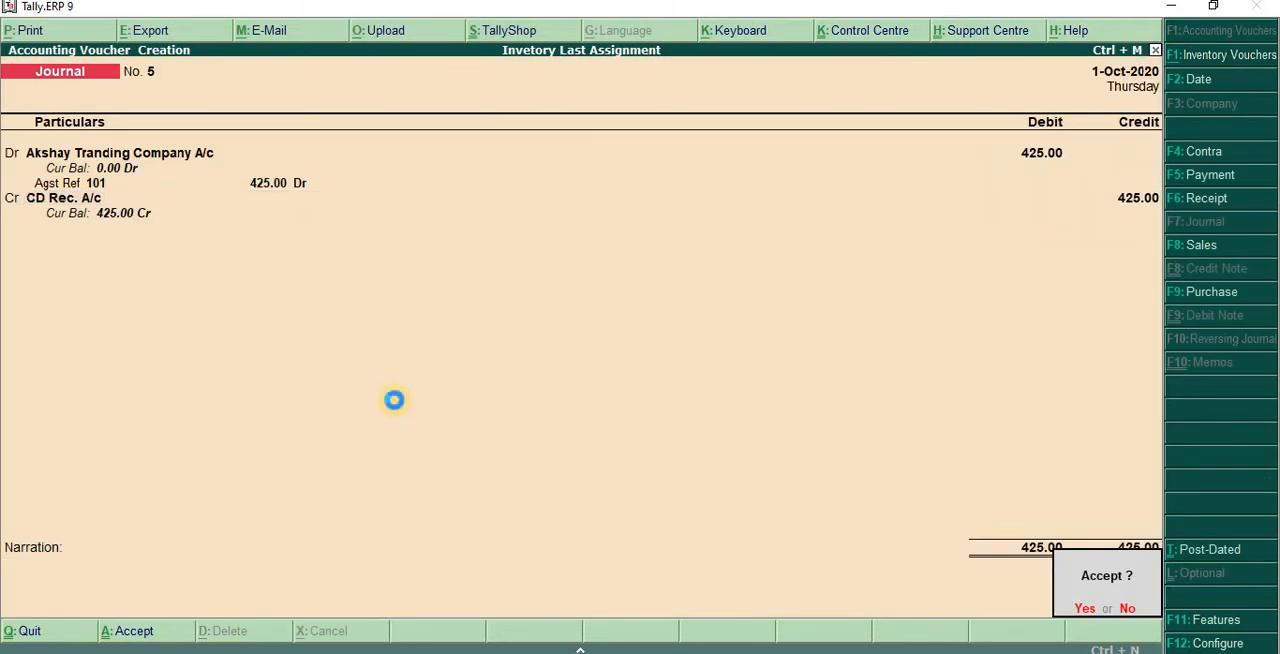
pyautogui.press('Return')
# - Switch to the scanned list, mark the cash amounts 3,000 and 950 of entries 60 and 61, and underline below them
pyautogui.hotkey('alt', 'Tab')
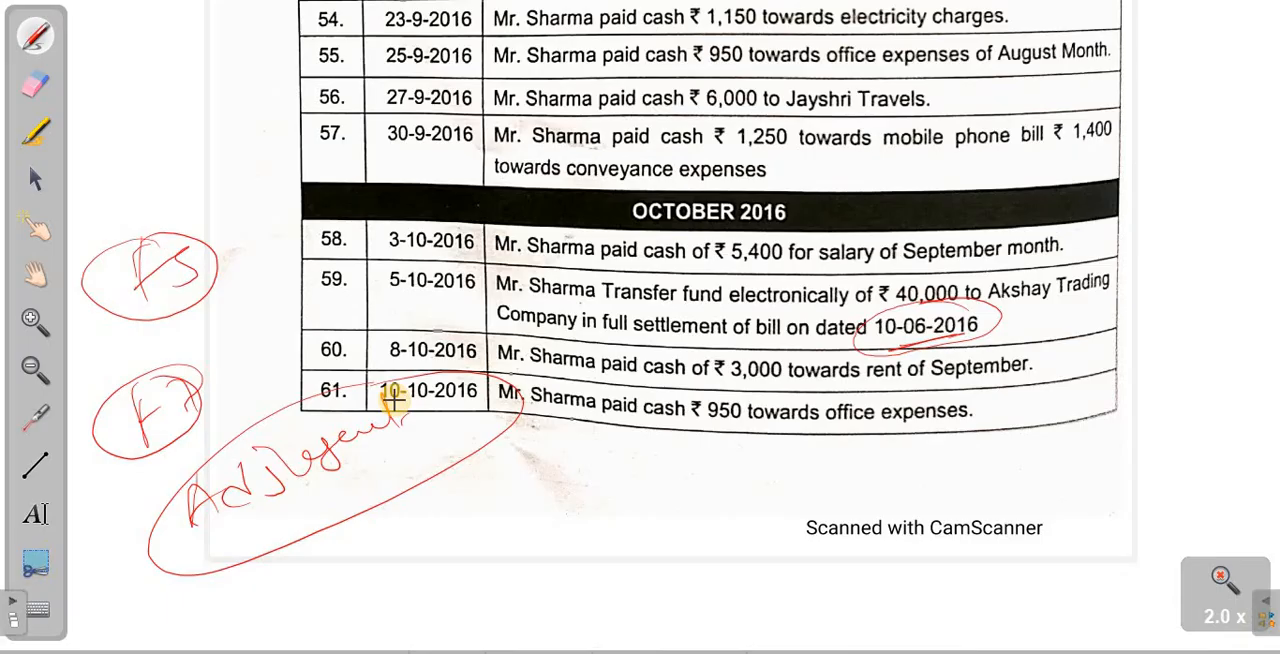
pyautogui.moveTo(638, 388)
pyautogui.mouseDown()
pyautogui.moveTo(697, 380)
pyautogui.moveTo(728, 359)
pyautogui.moveTo(777, 405)
pyautogui.mouseUp()
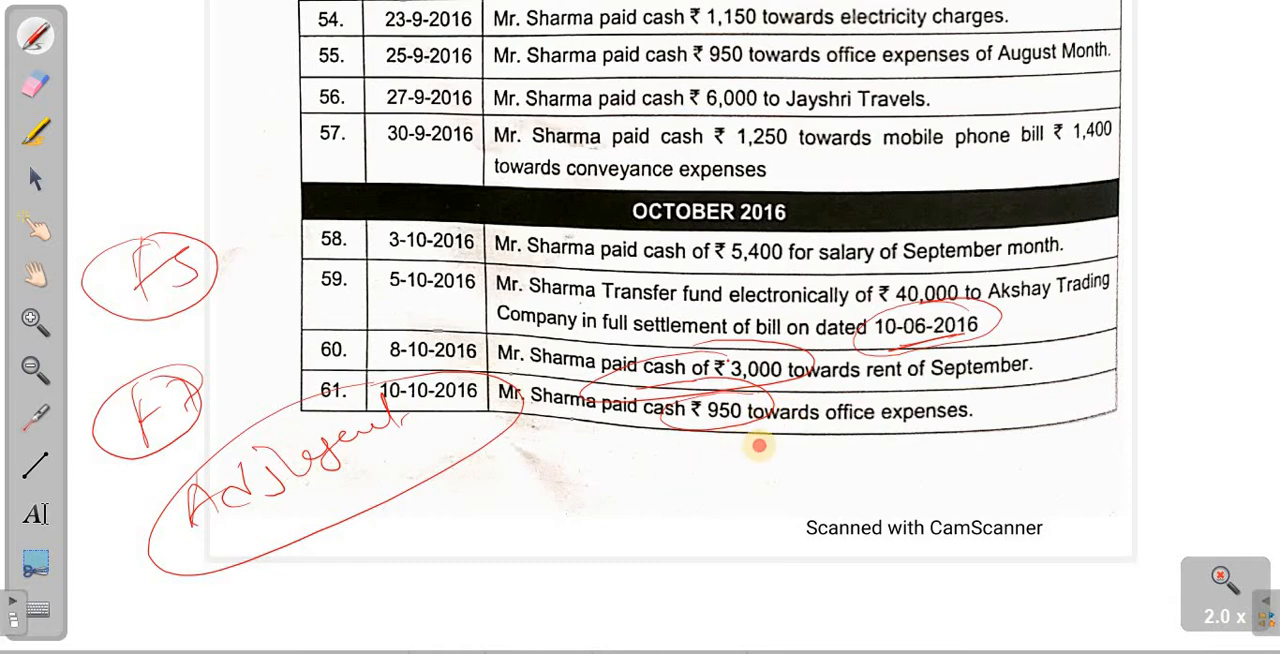
pyautogui.moveTo(757, 448); pyautogui.dragTo(670, 478)
# - In Tally, start a new payment voucher with Cash as the paying account and go to its particulars
pyautogui.hotkey('alt', 'Tab')
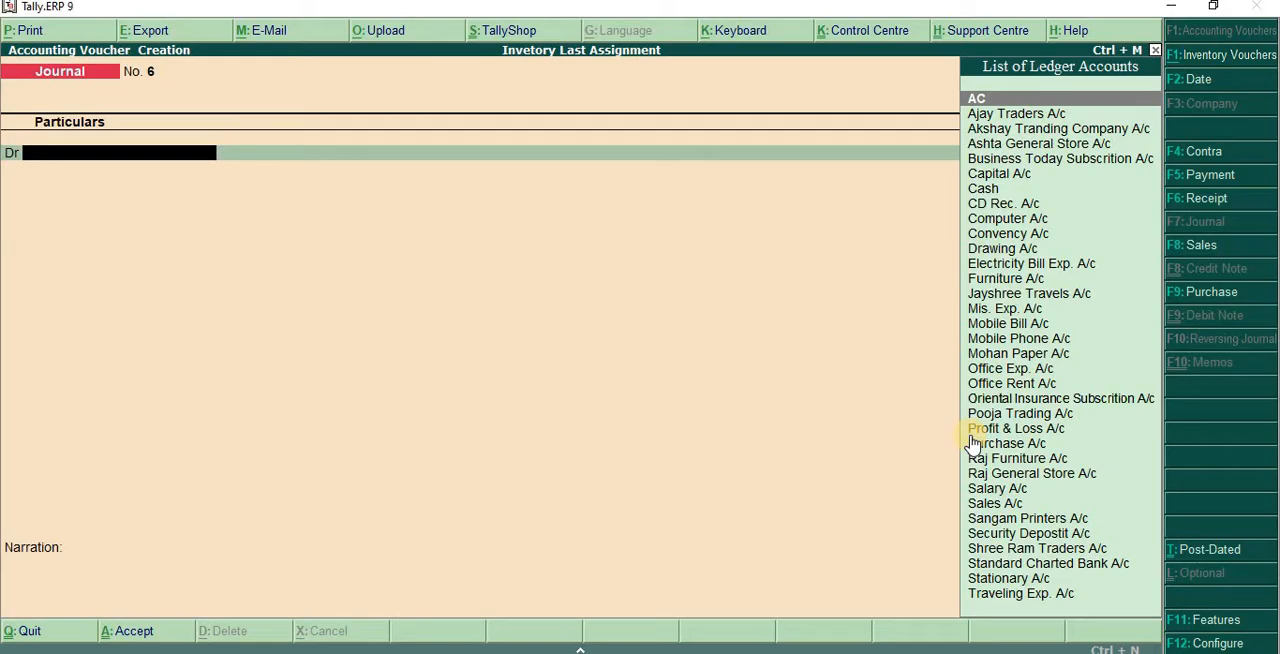
pyautogui.press('F5')
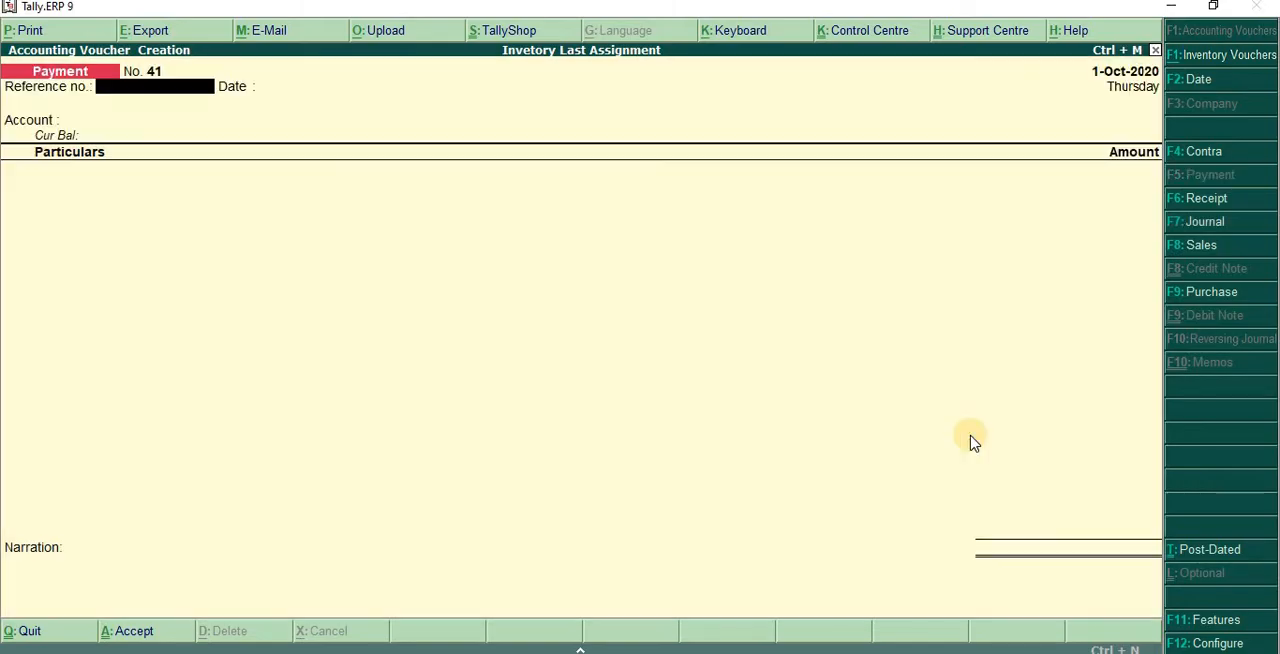
pyautogui.press('Return')
pyautogui.press('Return')
pyautogui.write('C')
pyautogui.press('Return')
pyautogui.write('S')
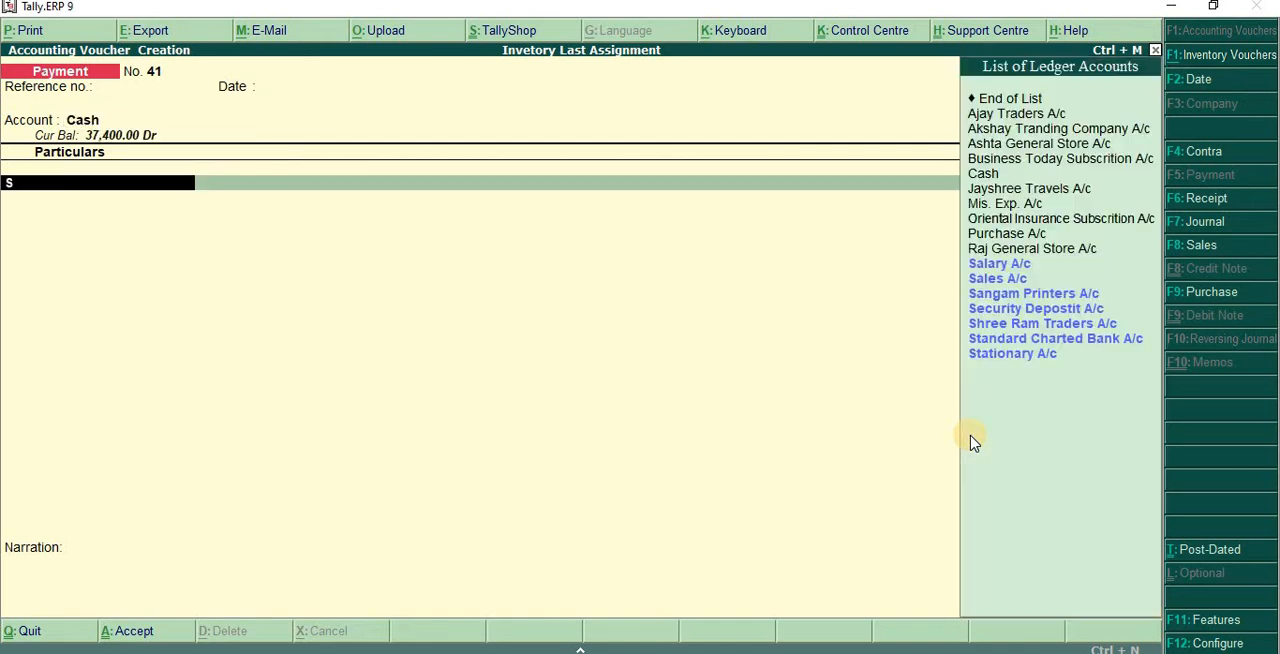
pyautogui.write('o')
pyautogui.press('BackSpace')
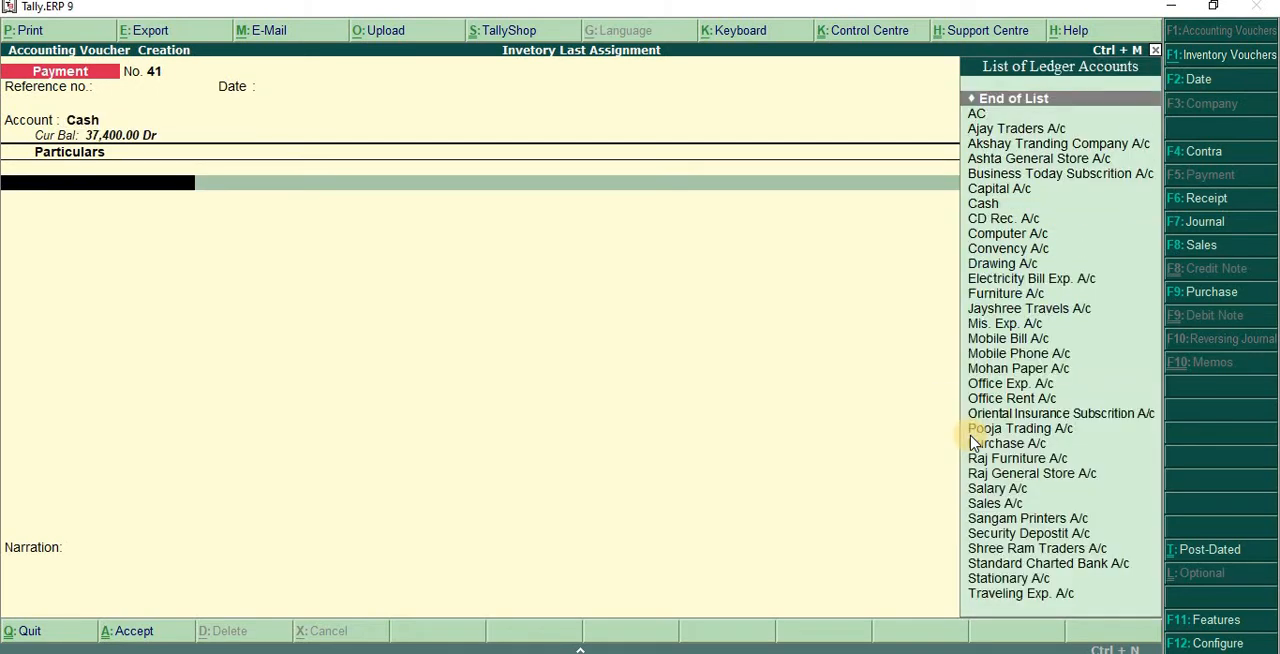
# - Add Office Rent A/c to the cash payment with an amount of 3,000
pyautogui.write('of')
pyautogui.press('Down')
pyautogui.press('Down')
pyautogui.press('Return')
pyautogui.write('3')
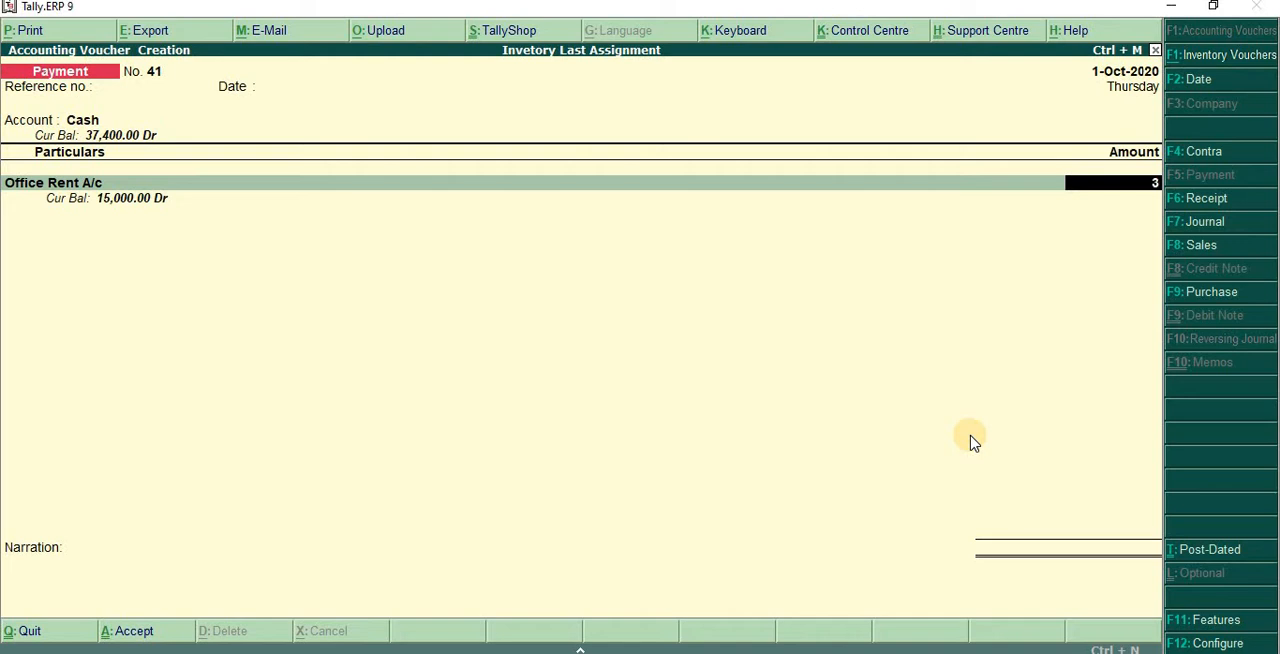
pyautogui.write(',000')
pyautogui.press('Return')
# - Add Office Exp. A/c as the second line of the cash payment with an amount of 950
pyautogui.write('of')
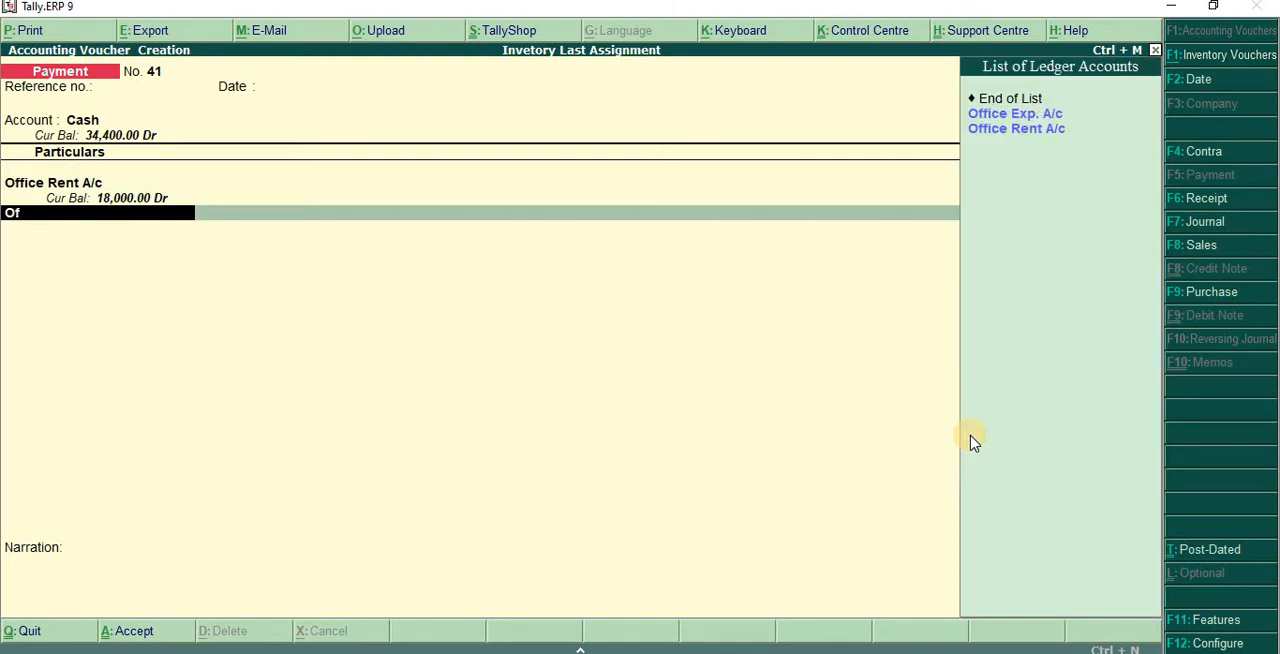
pyautogui.press('Down')
pyautogui.press('Return')
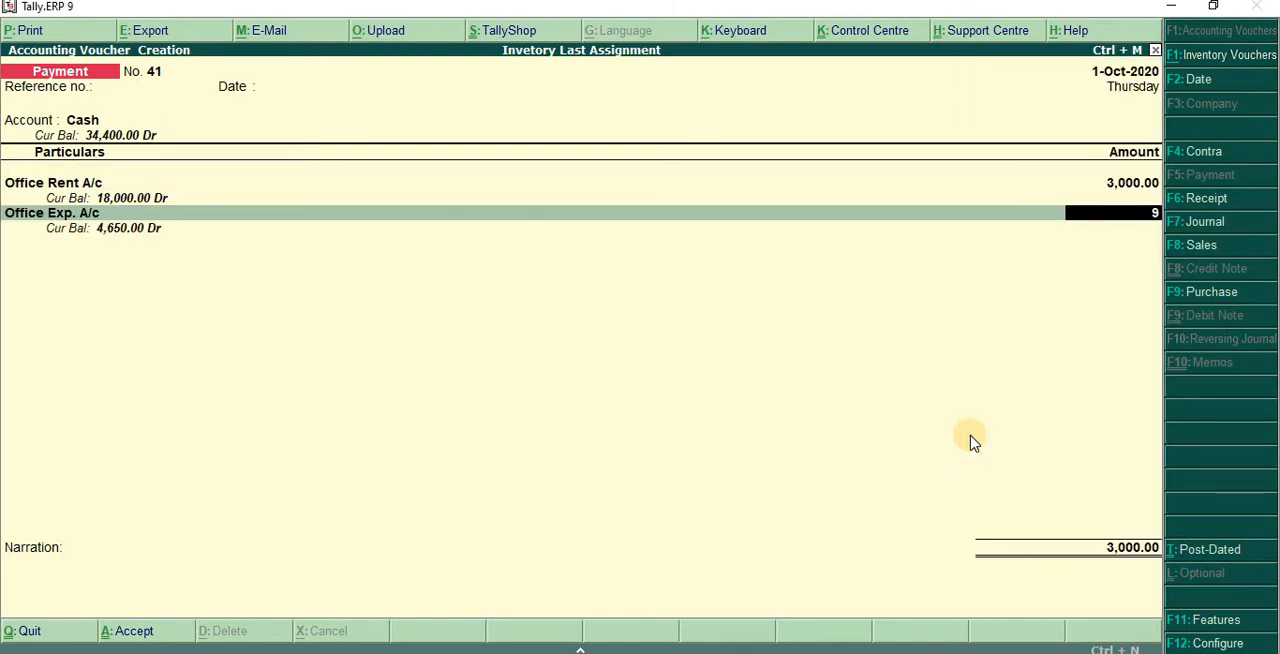
pyautogui.write('50')
pyautogui.press('Return')
# - Check the rent and office expense entries against the scanned list, and save the payment voucher in Tally without a narration
pyautogui.hotkey('alt', 'Tab')
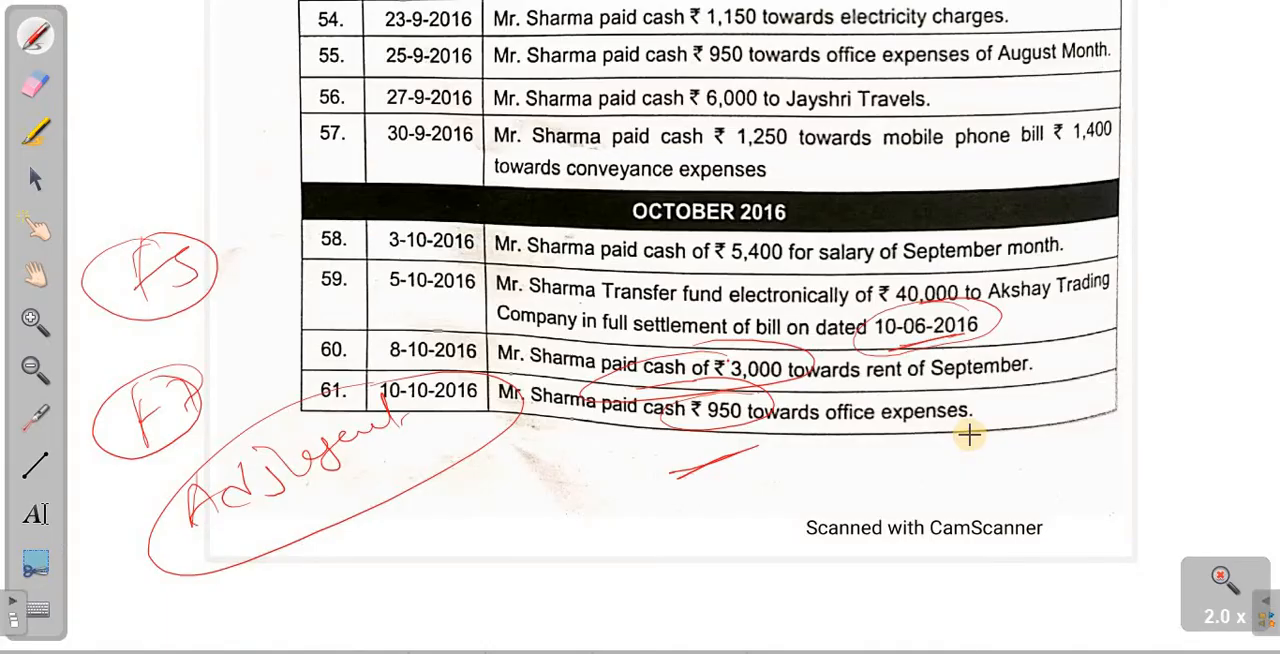
pyautogui.hotkey('alt', 'Tab')
pyautogui.press('Return')
pyautogui.press('Return')
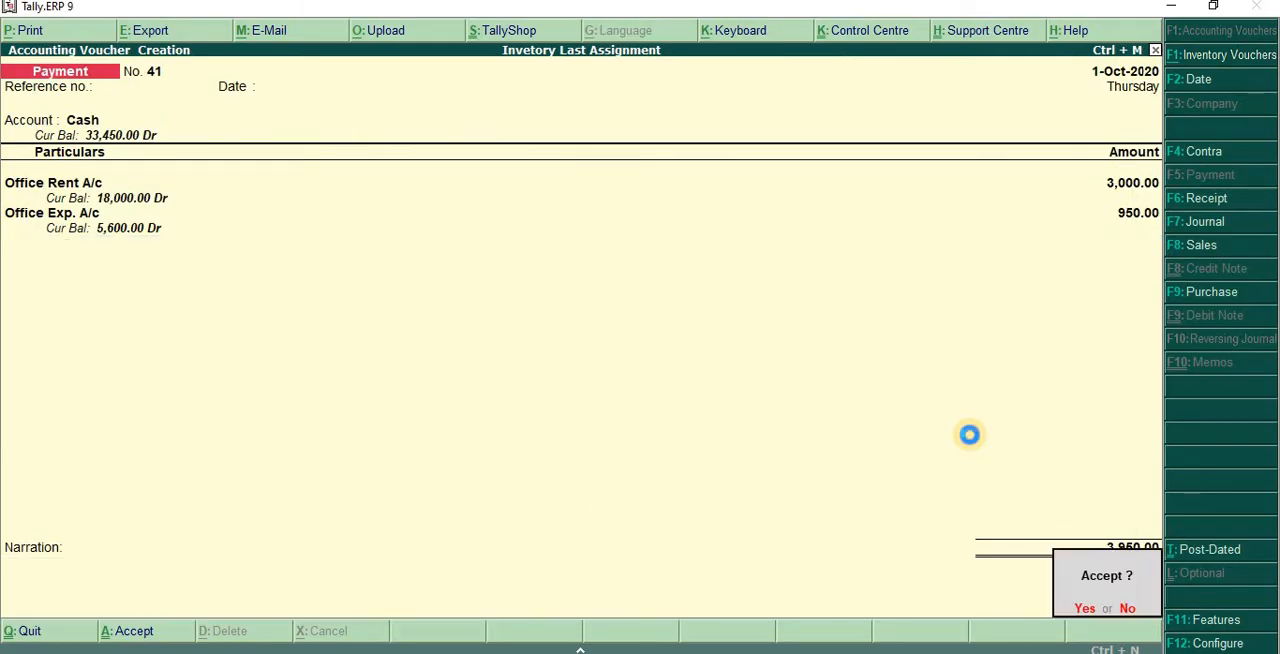
pyautogui.press('Return')
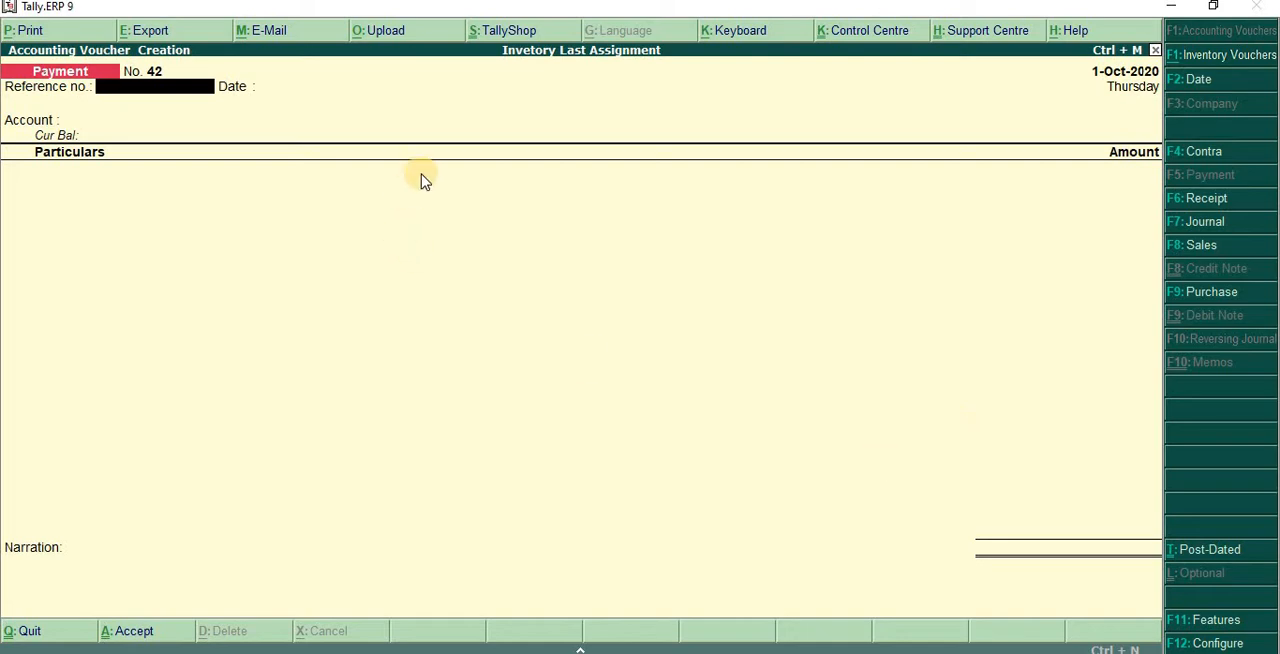
# - Show scanned page 513, enlarge it and bring entry 62 of 13-10-2016 with its item table into view
pyautogui.hotkey('alt', 'Tab')
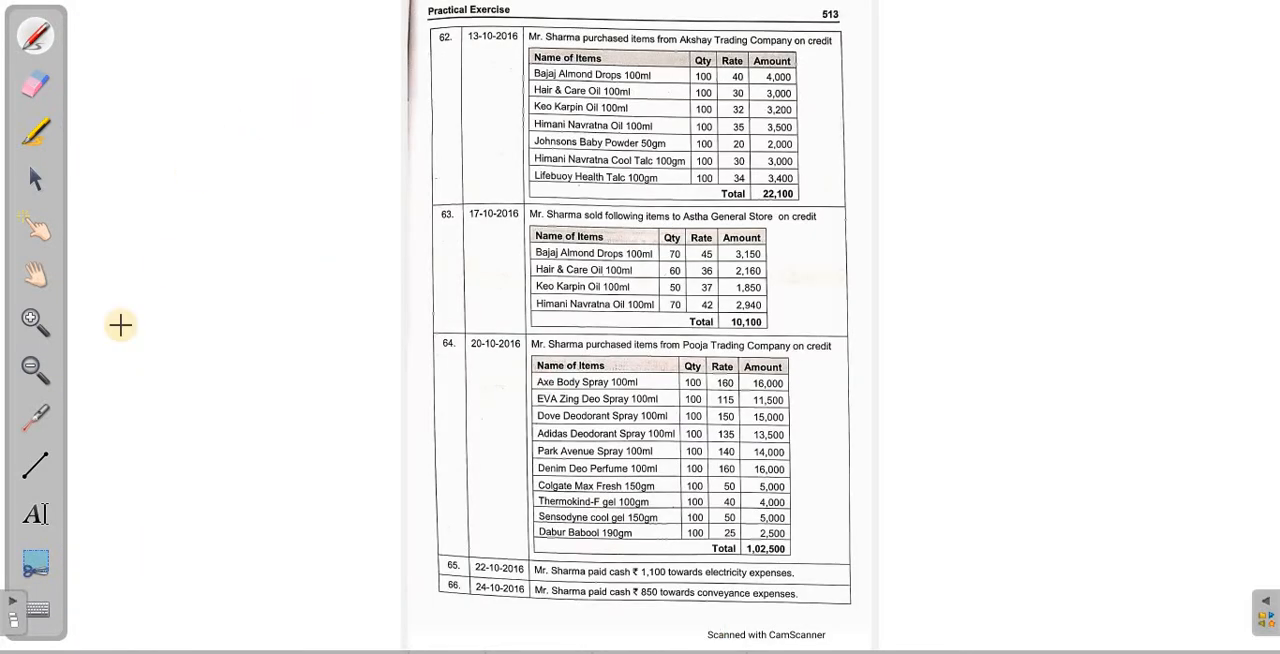
pyautogui.click(33, 318)
pyautogui.click(392, 305)
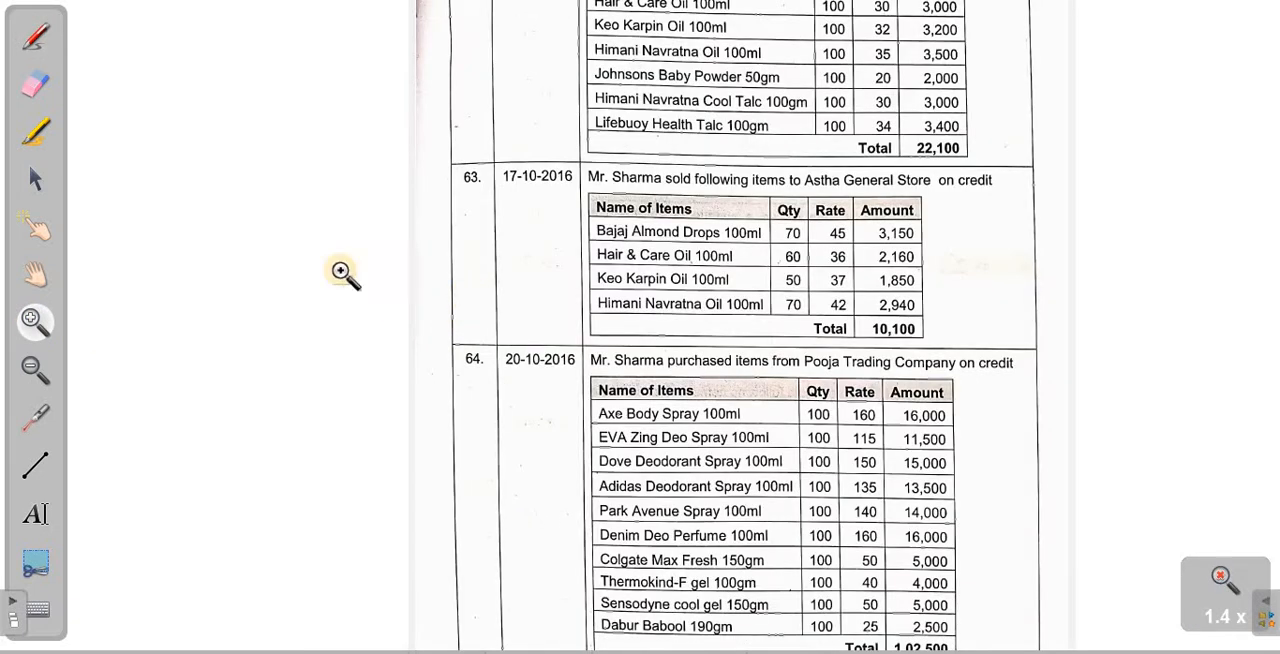
pyautogui.click(35, 273)
pyautogui.moveTo(719, 282); pyautogui.dragTo(966, 368)
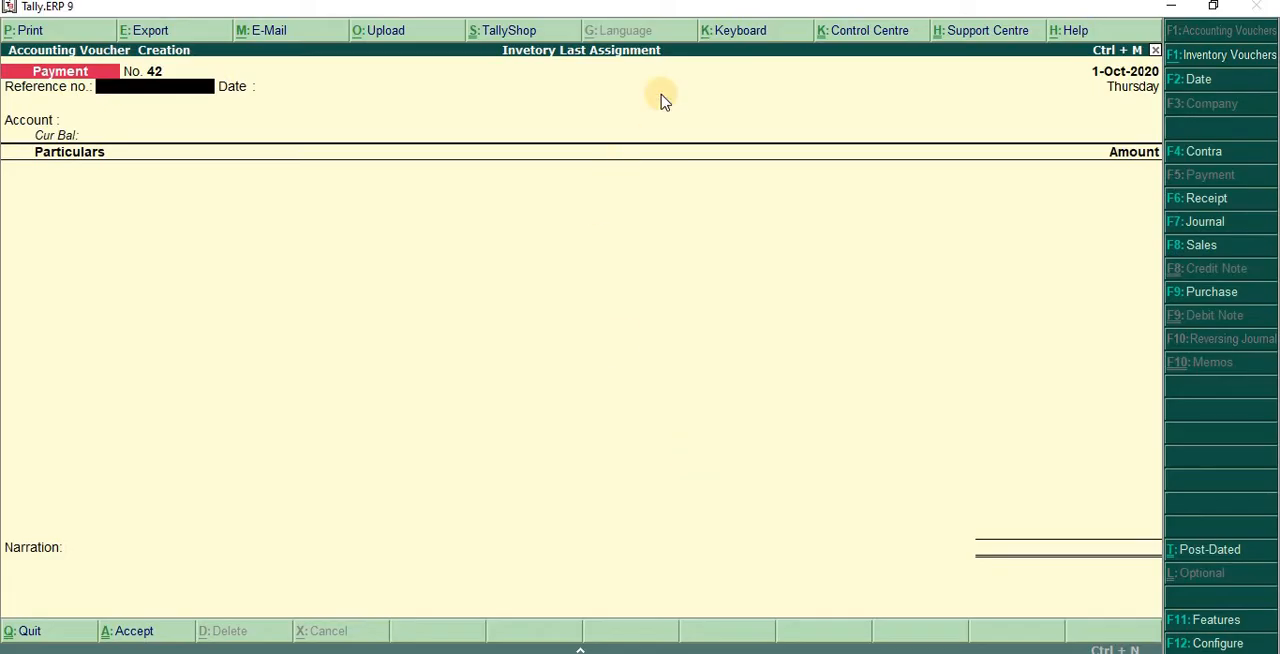
# - Restore Tally to a resizable window, enlarge it and place it so that the item table of scanned entry 62 stays readable
pyautogui.doubleClick(628, 8)
pyautogui.moveTo(421, 110); pyautogui.dragTo(167, 77)
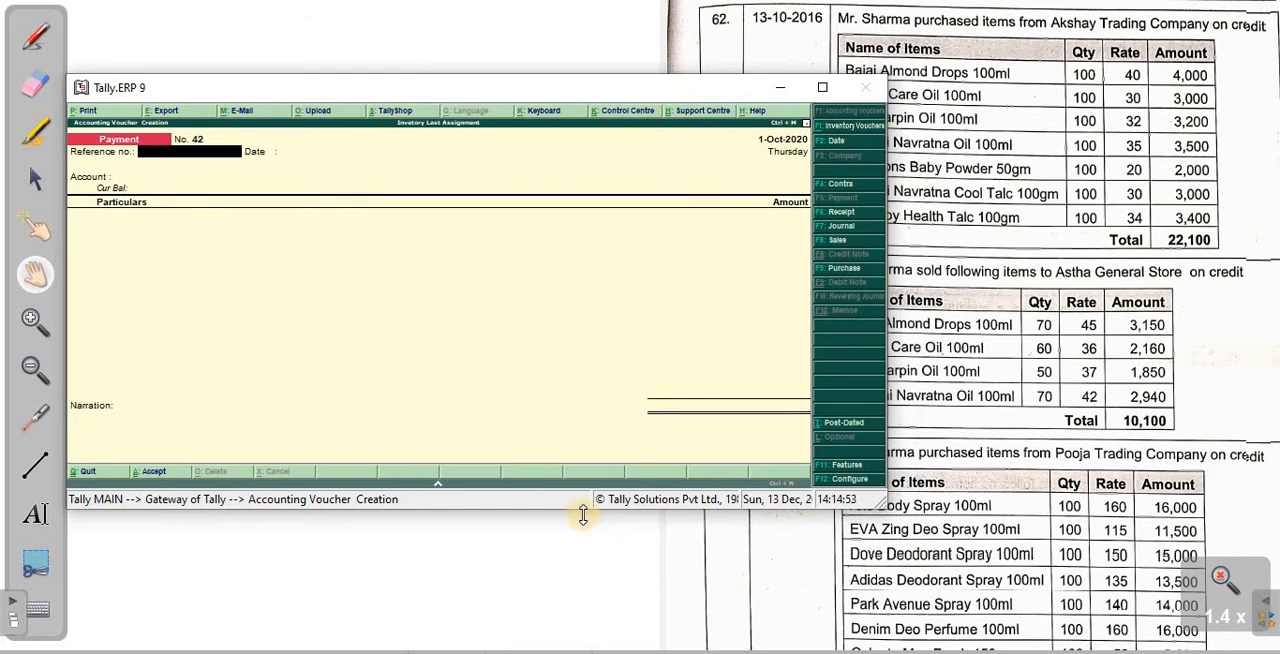
pyautogui.moveTo(640, 550); pyautogui.dragTo(643, 648)
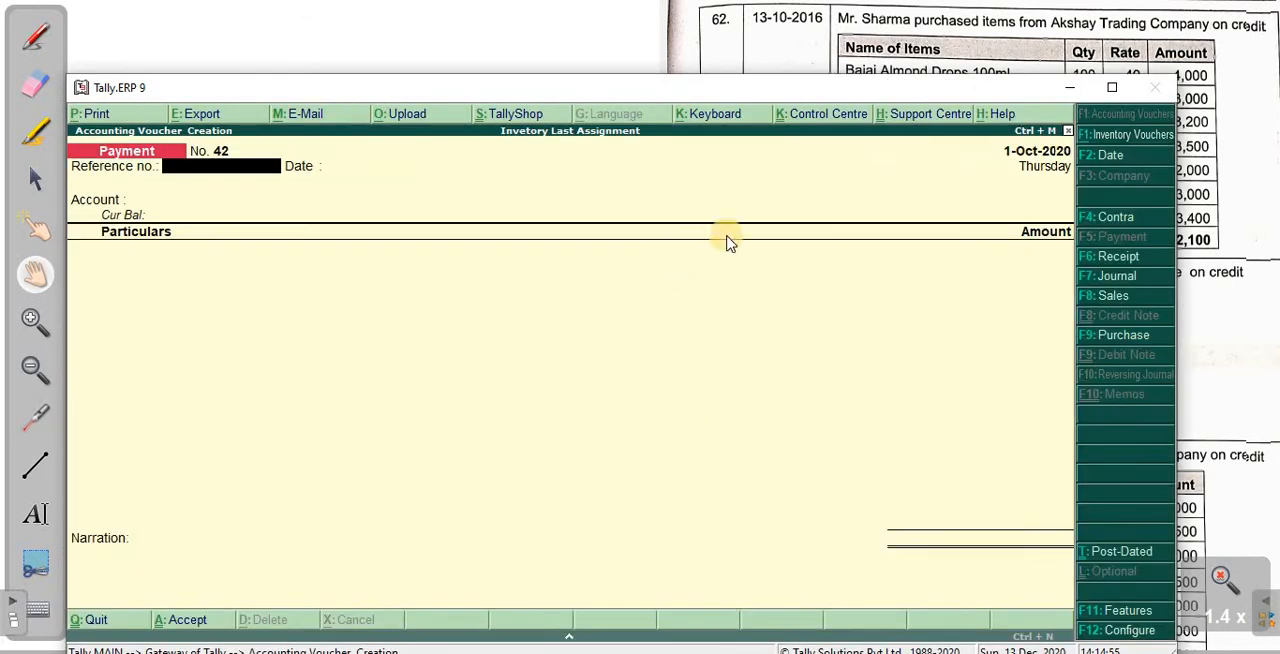
pyautogui.moveTo(703, 97); pyautogui.dragTo(718, 219)
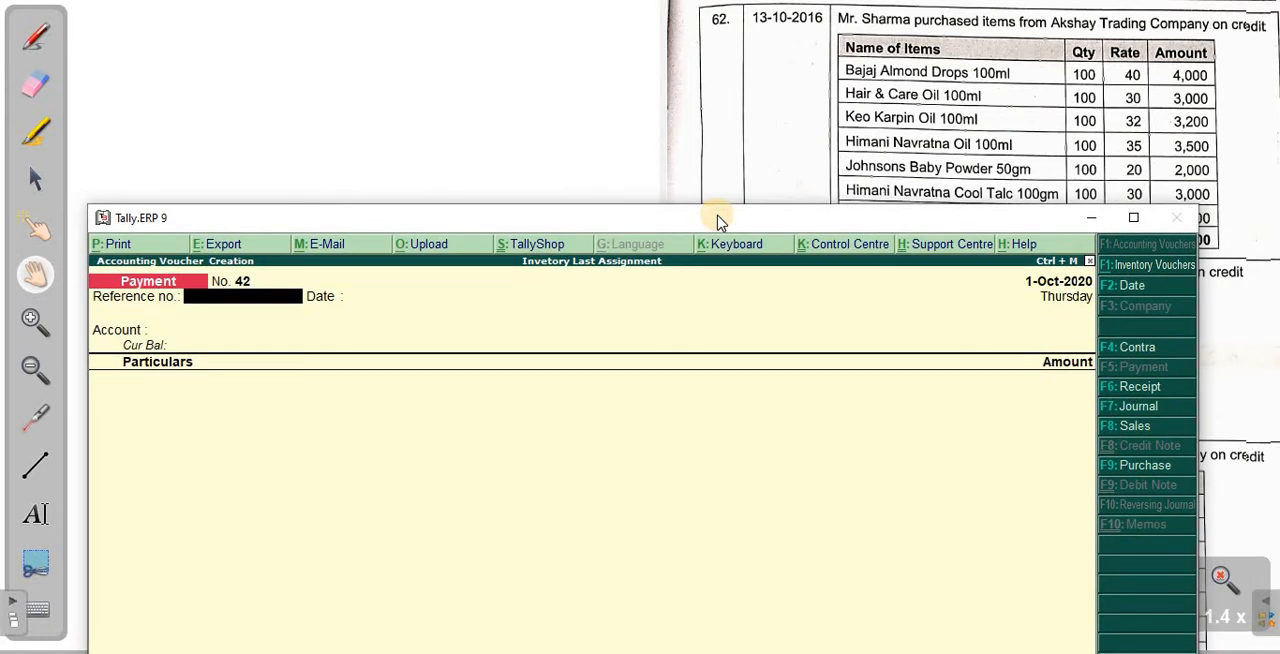
# - Leave voucher entry and open the Stock Items options under Inventory Info
pyautogui.press('Escape')
pyautogui.press('Up')
pyautogui.press('Up')
pyautogui.press('Down')
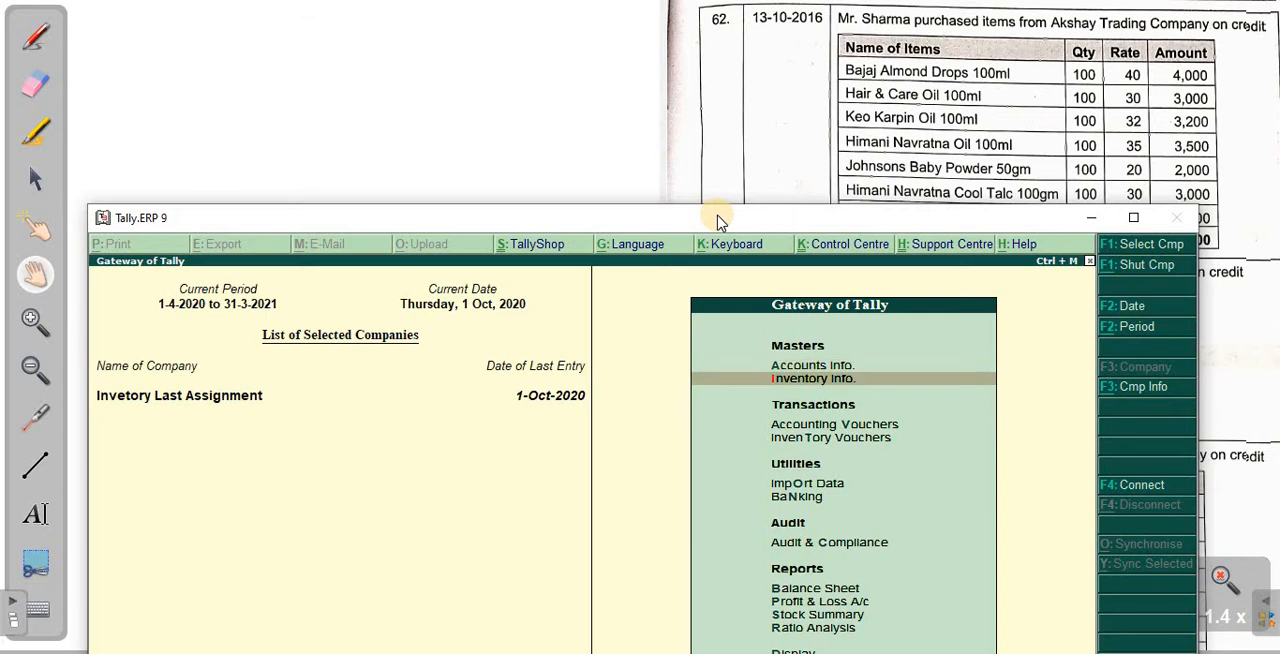
pyautogui.press('Return')
pyautogui.press('Down')
pyautogui.press('Return')
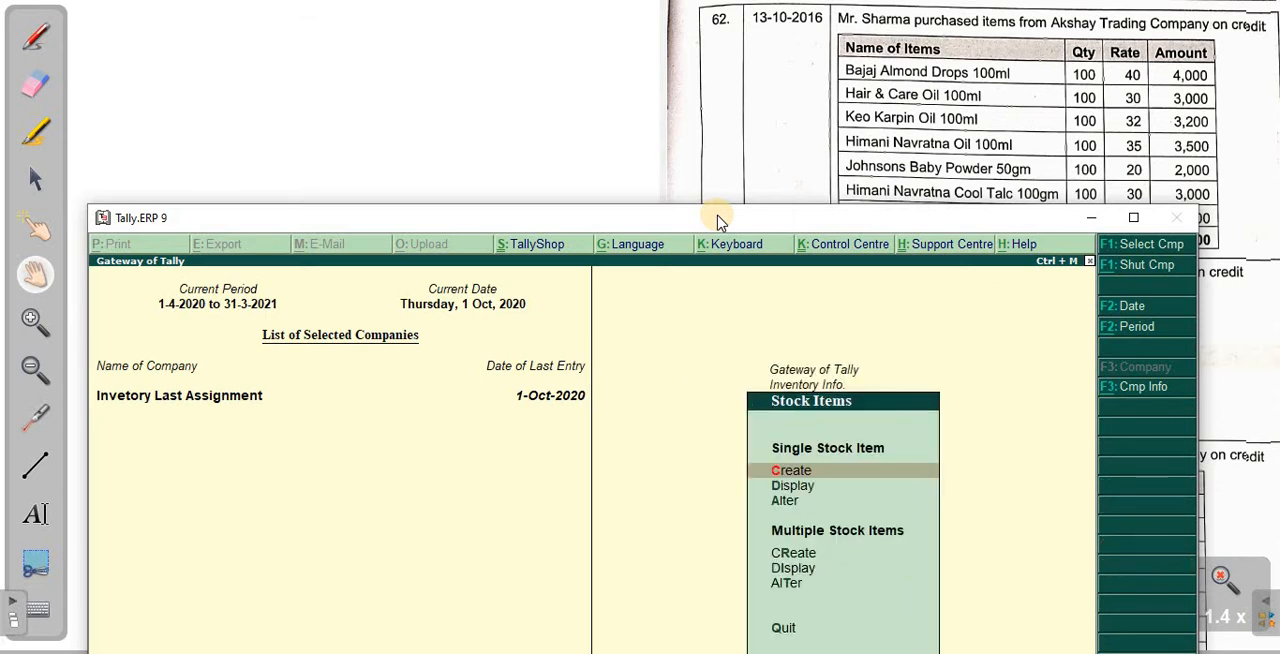
# - Open the creation form for multiple stock items
pyautogui.press('Down')
pyautogui.press('Down')
pyautogui.press('Down')
pyautogui.press('Down')
pyautogui.press('Up')
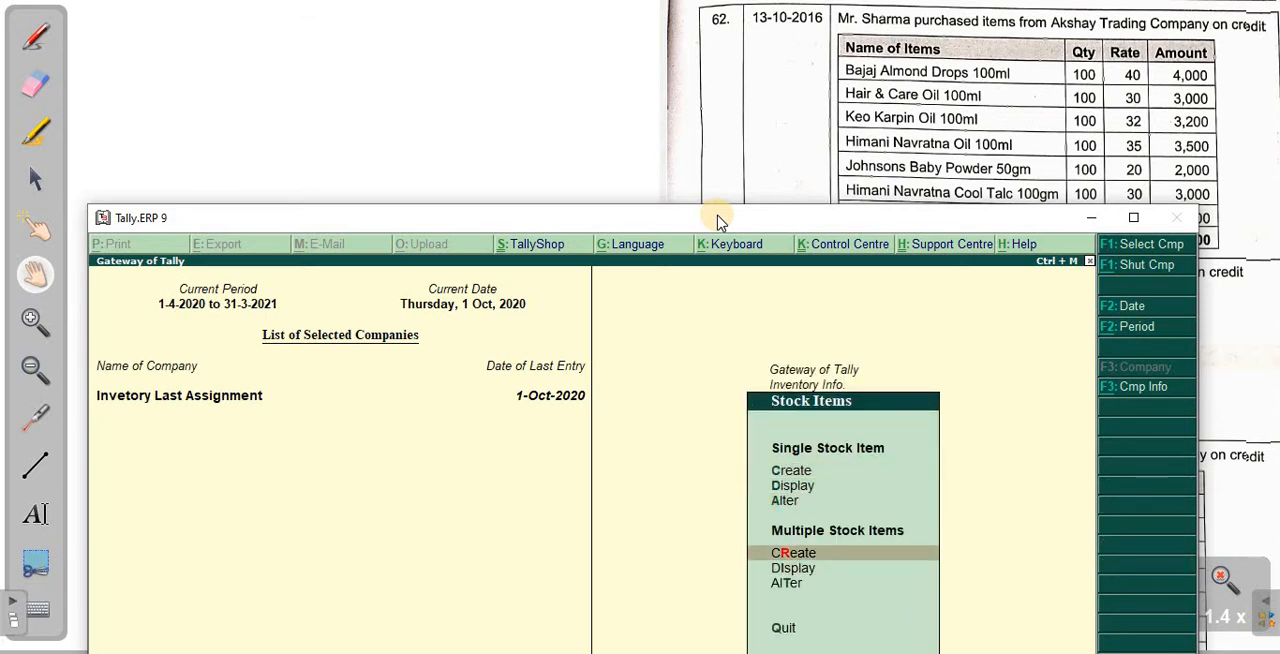
pyautogui.press('Return')
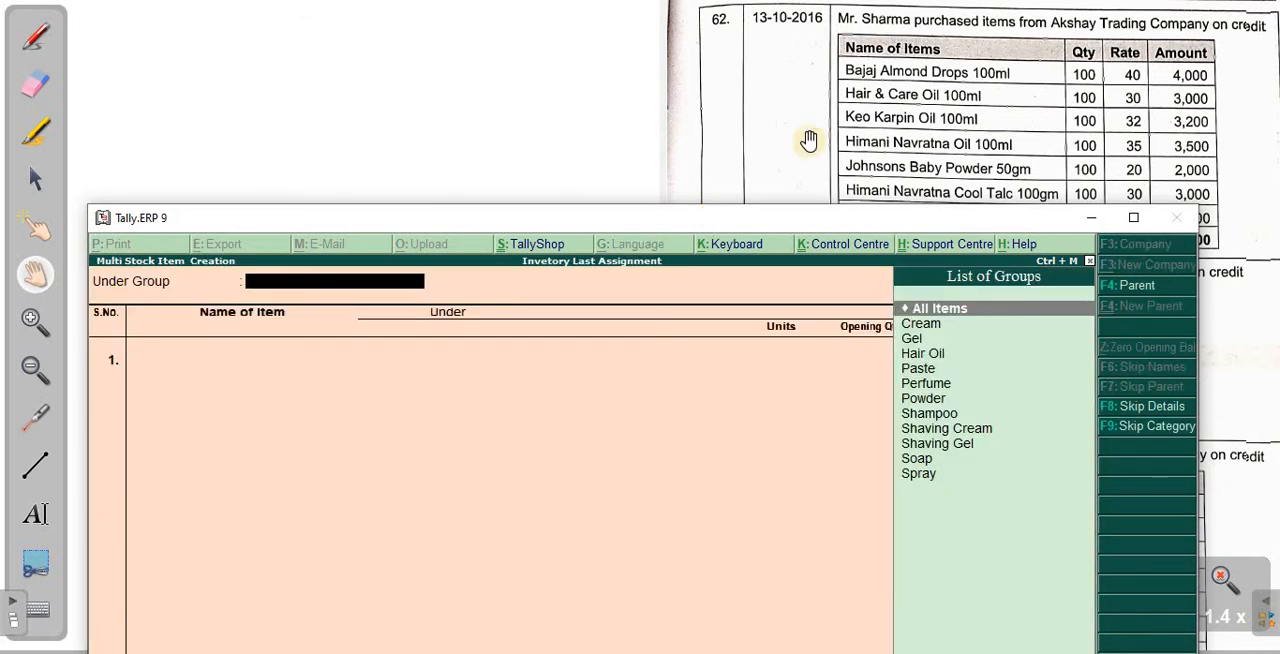
# - Tick the four hair oil items of scanned entry 62 with the red pen and bracket them as one group
pyautogui.click(38, 40)
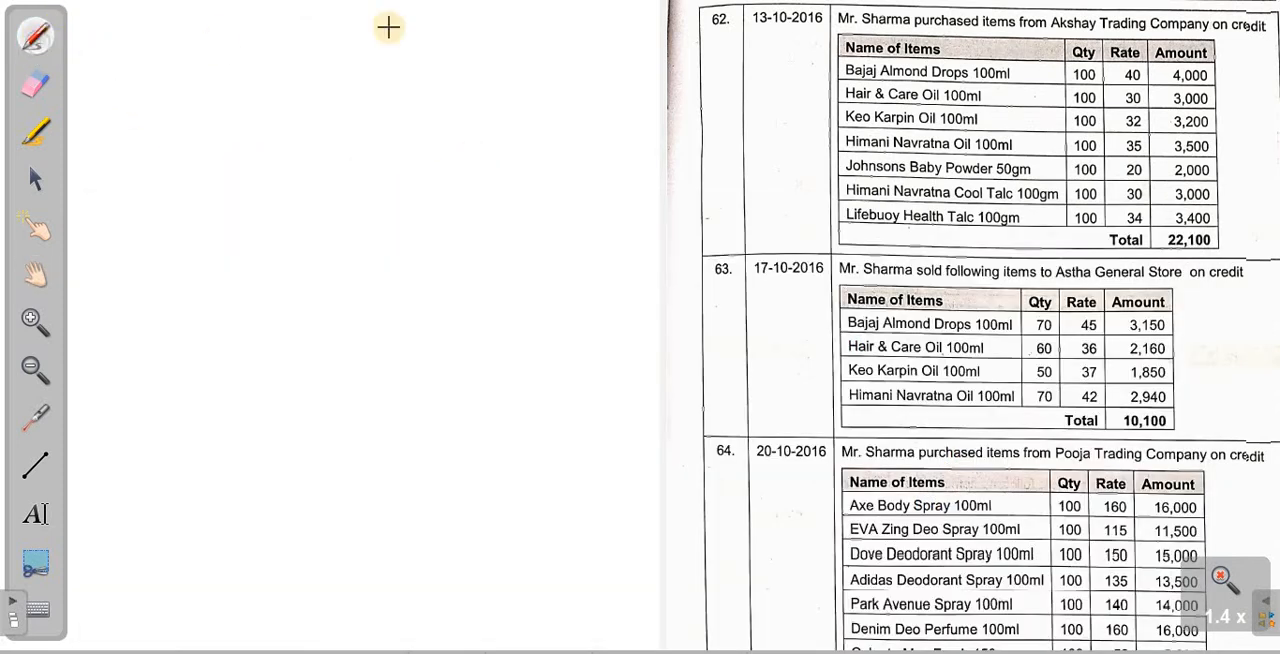
pyautogui.moveTo(846, 62)
pyautogui.mouseDown()
pyautogui.moveTo(831, 88)
pyautogui.moveTo(865, 77)
pyautogui.mouseUp()
pyautogui.moveTo(813, 119); pyautogui.dragTo(846, 110)
pyautogui.moveTo(809, 145); pyautogui.dragTo(844, 136)
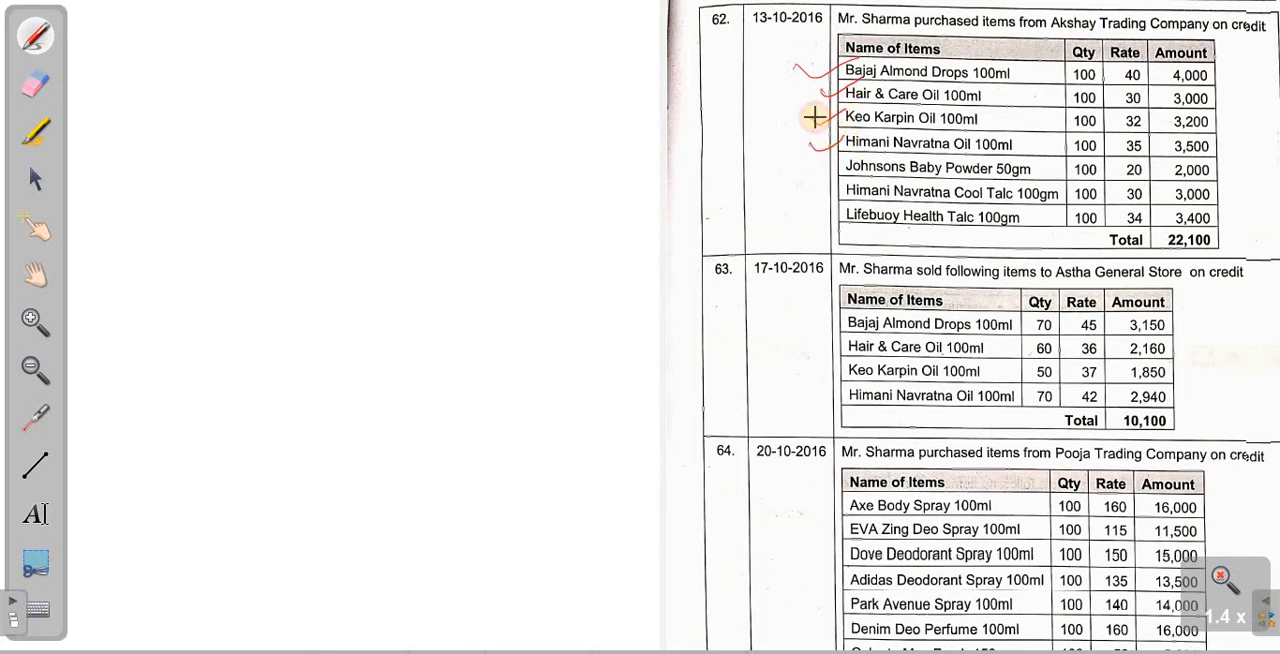
pyautogui.moveTo(821, 80)
pyautogui.mouseDown()
pyautogui.moveTo(758, 80)
pyautogui.moveTo(797, 155)
pyautogui.mouseUp()
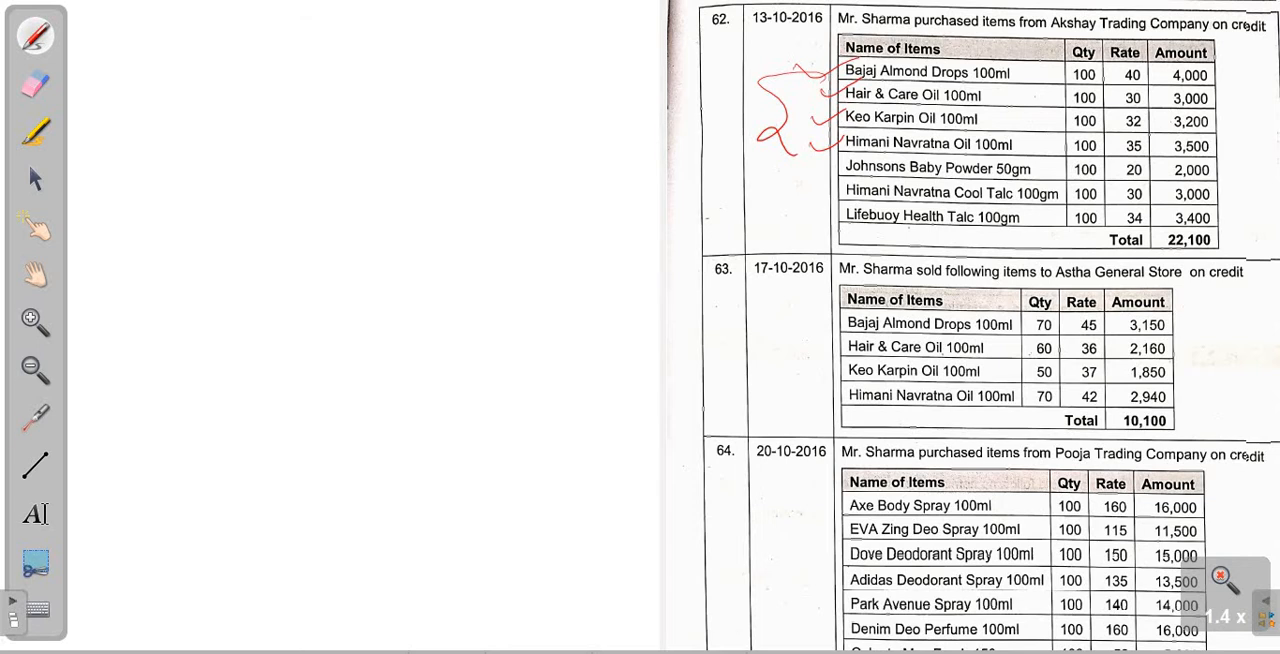
# - Return to Tally and set the group for the new stock items to Hair Oil
pyautogui.click(66, 650)
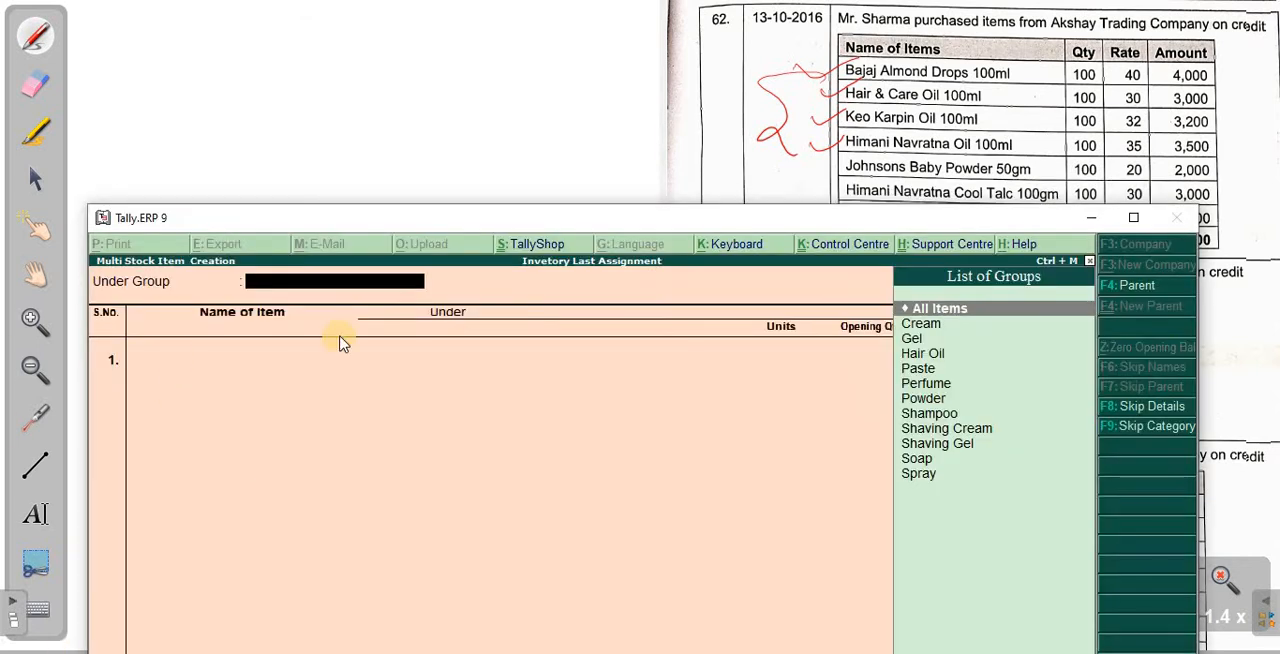
pyautogui.write('hair')
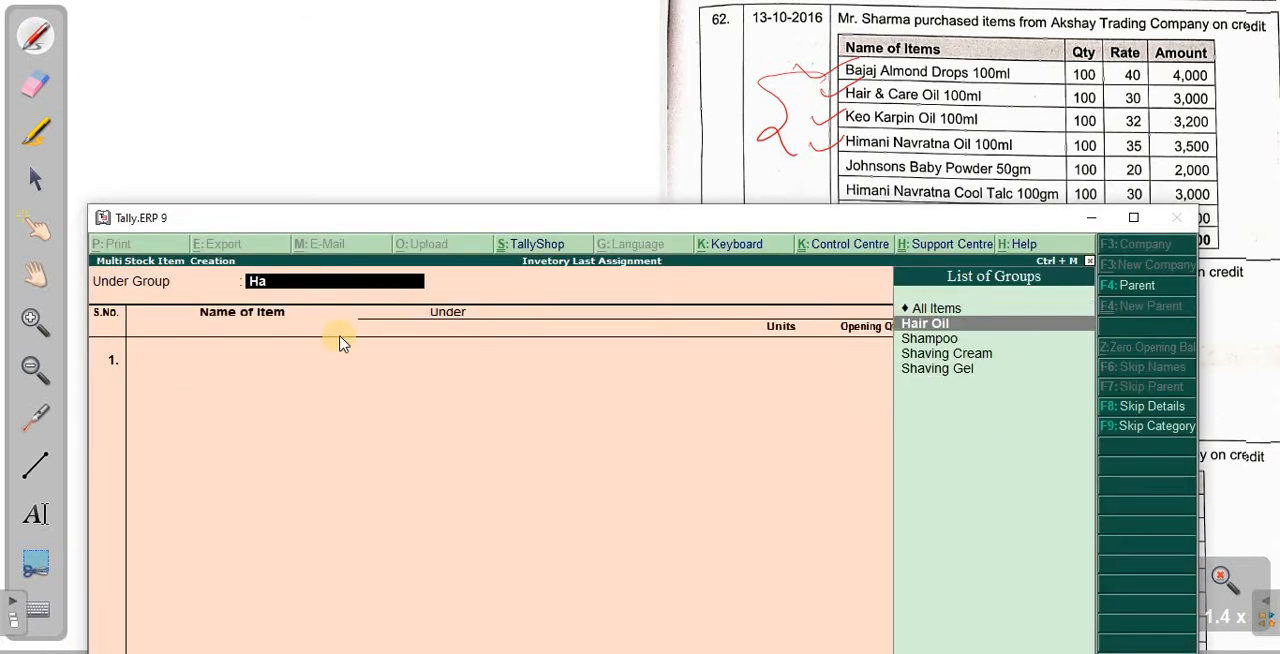
pyautogui.press('Return')
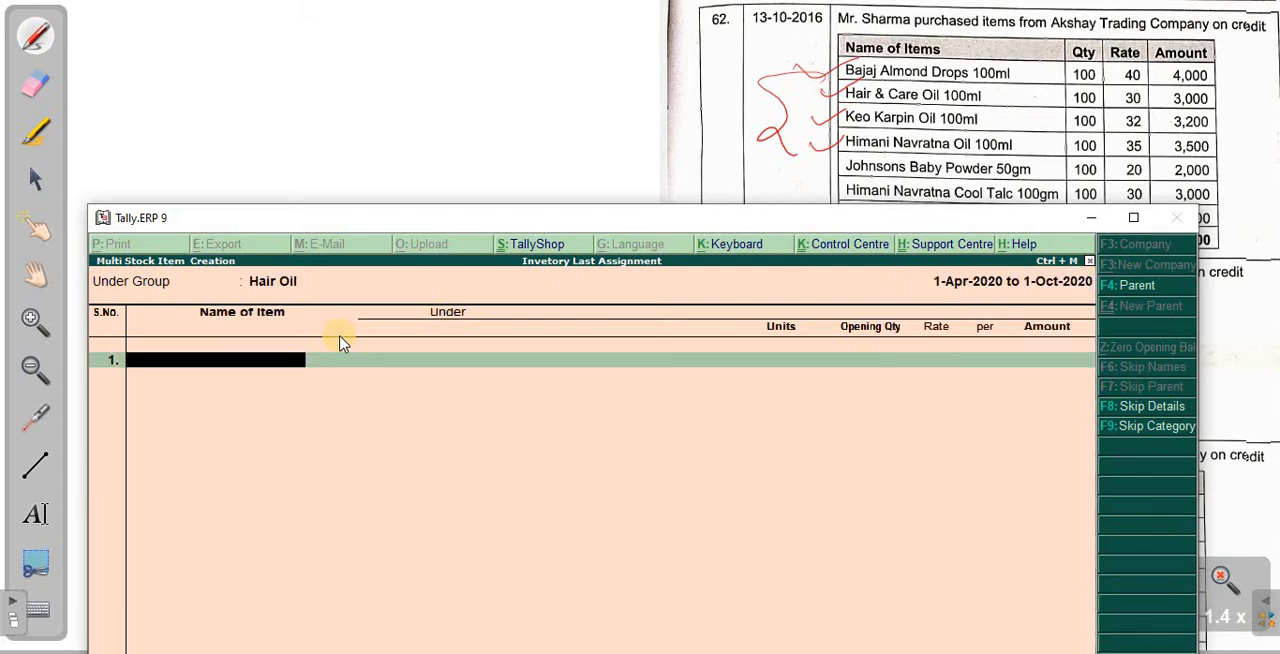
# - Add Bajaj Almond Drops 100Ml as the first Hair Oil item, with unit pcs and no opening quantity
pyautogui.write('Bajaj Alm')
pyautogui.press('BackSpace')
pyautogui.press('BackSpace')
pyautogui.write('Almond Drops')
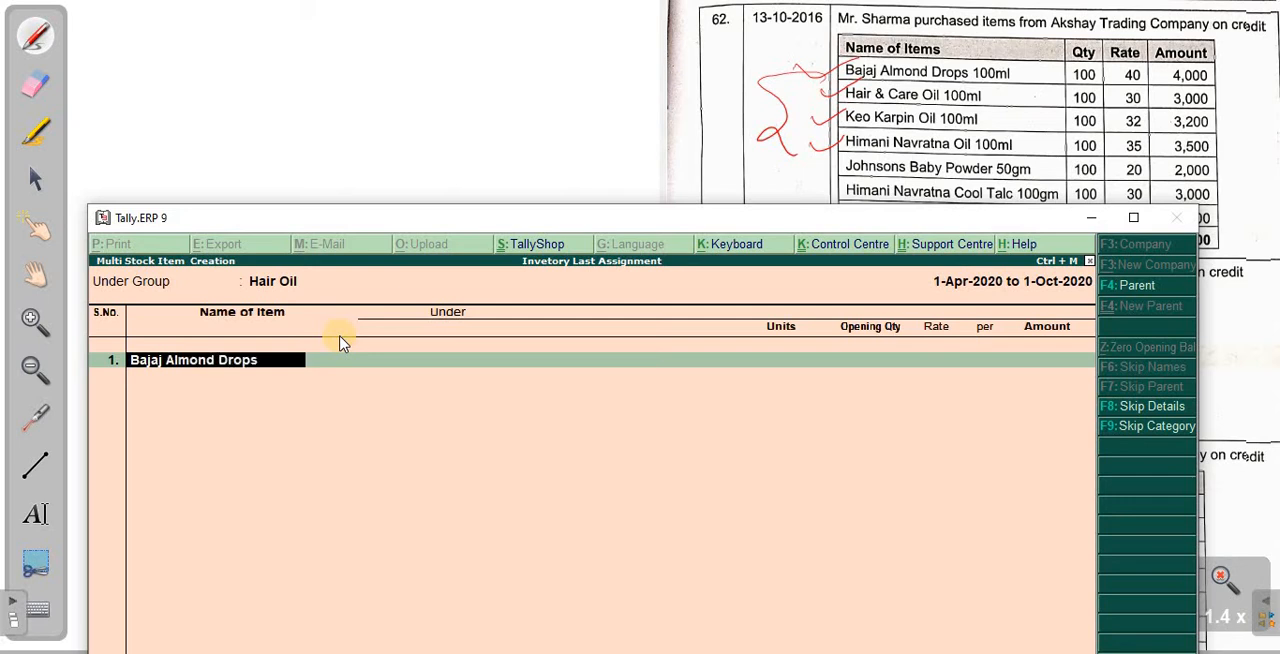
pyautogui.write(' 100Ml')
pyautogui.press('Return')
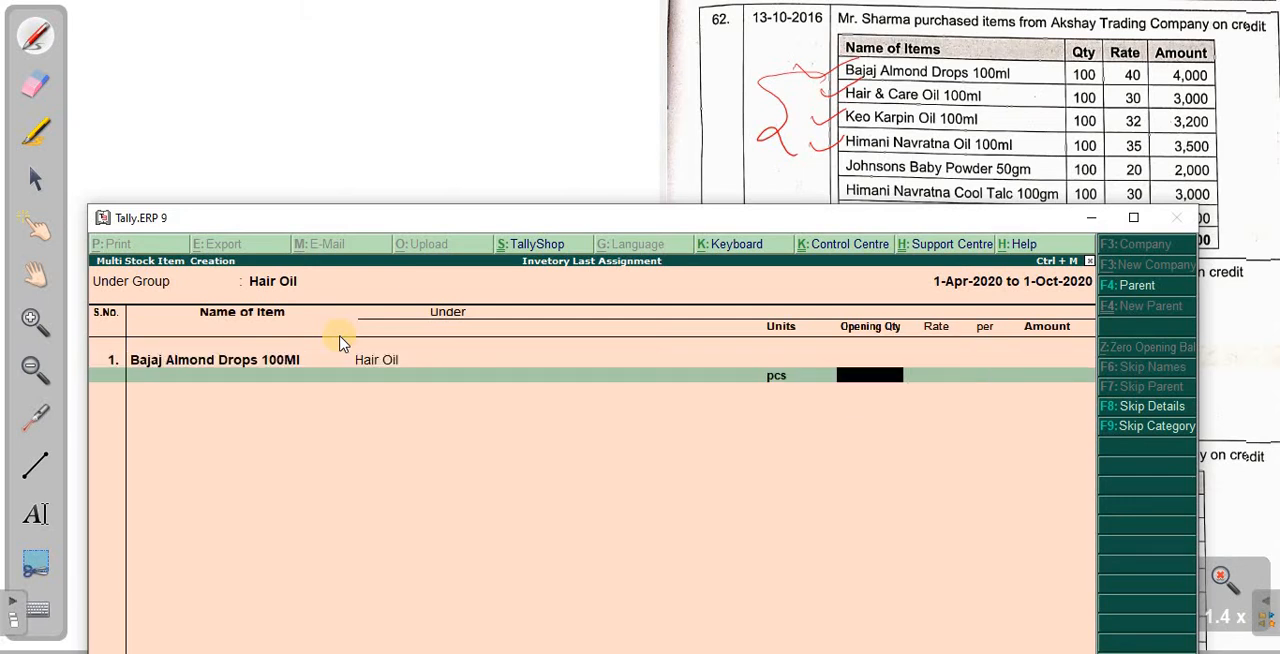
pyautogui.press('Return')
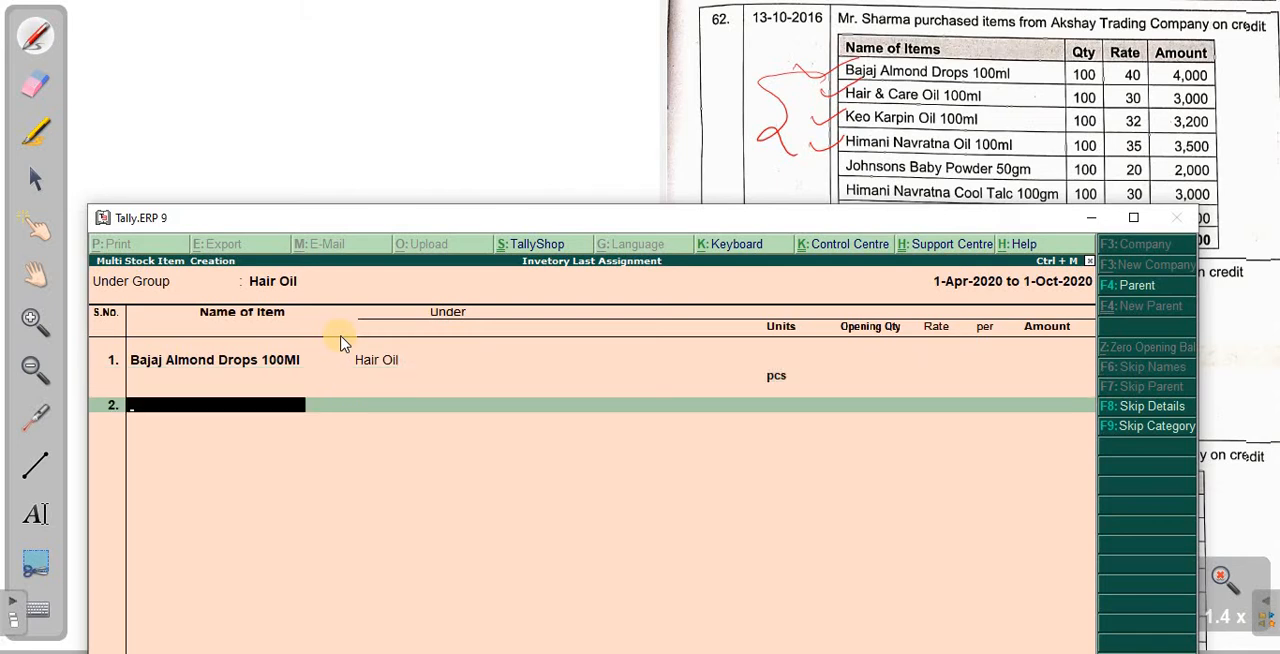
# - Add Hair & Care Oil 100Ml as the second Hair Oil item, with unit pcs and no opening quantity
pyautogui.write('Hair & Care Oil 100ml')
pyautogui.press('Return')
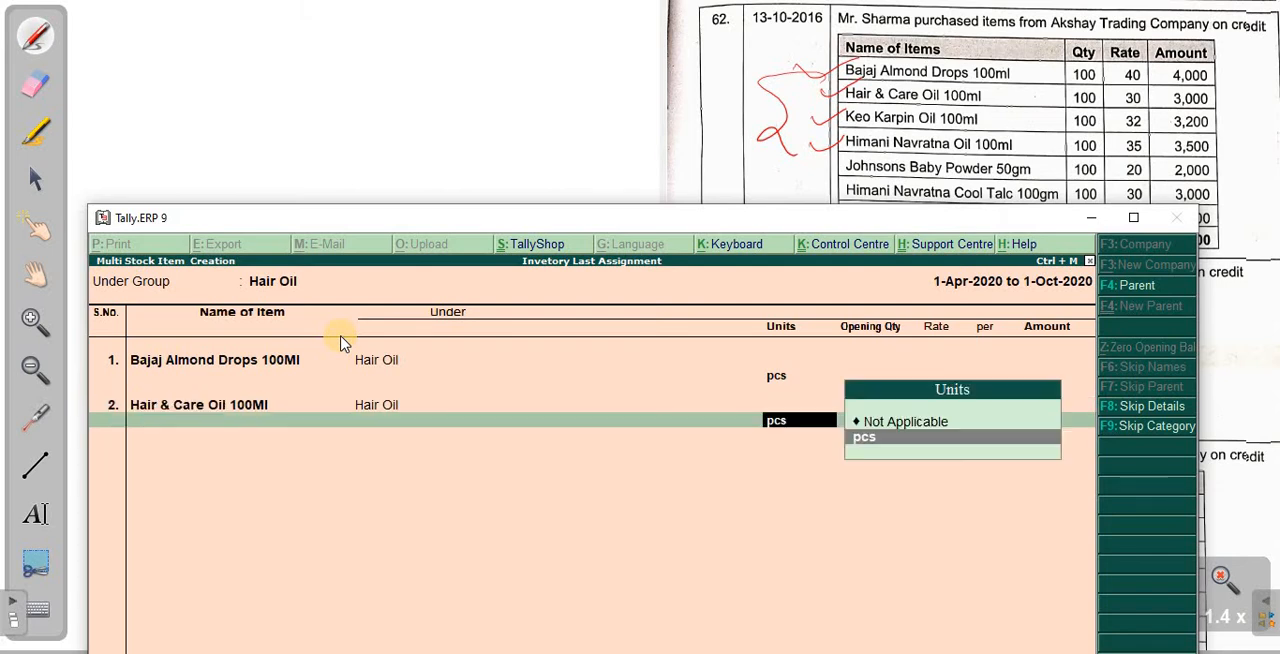
pyautogui.press('Return')
pyautogui.press('Return')
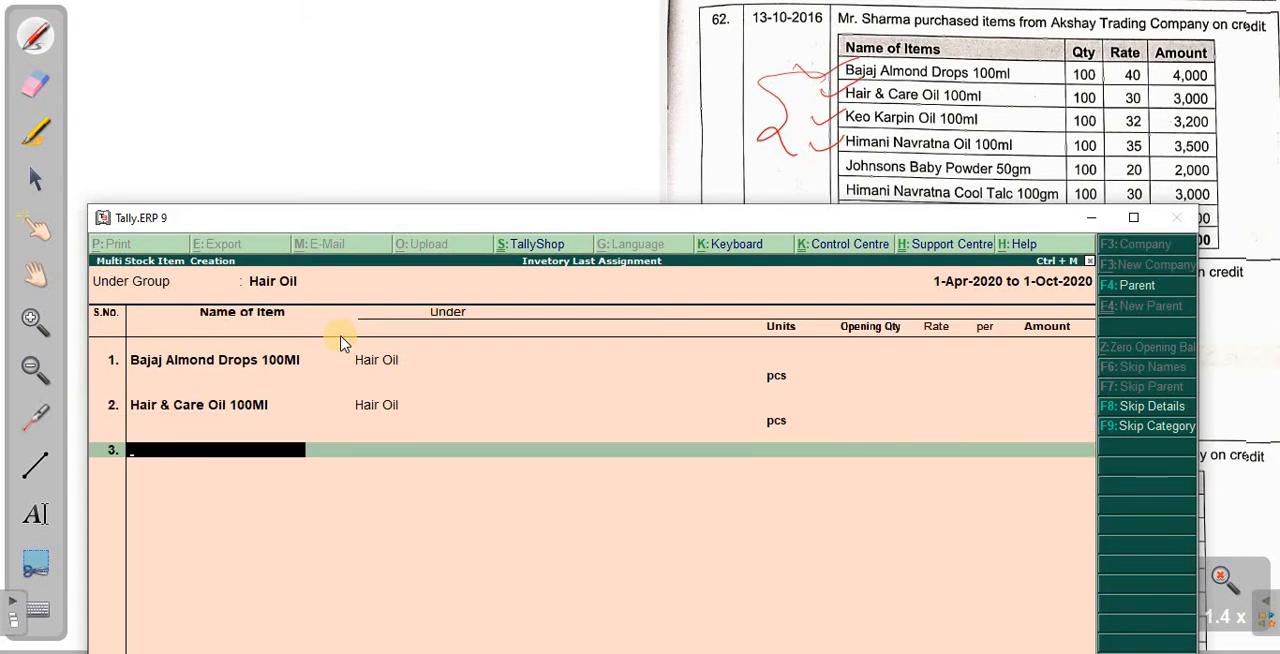
# - Add Keo Karping Oil 100Ml as the third Hair Oil item, with unit pcs and no opening quantity
pyautogui.write('Keo Karping Oil')
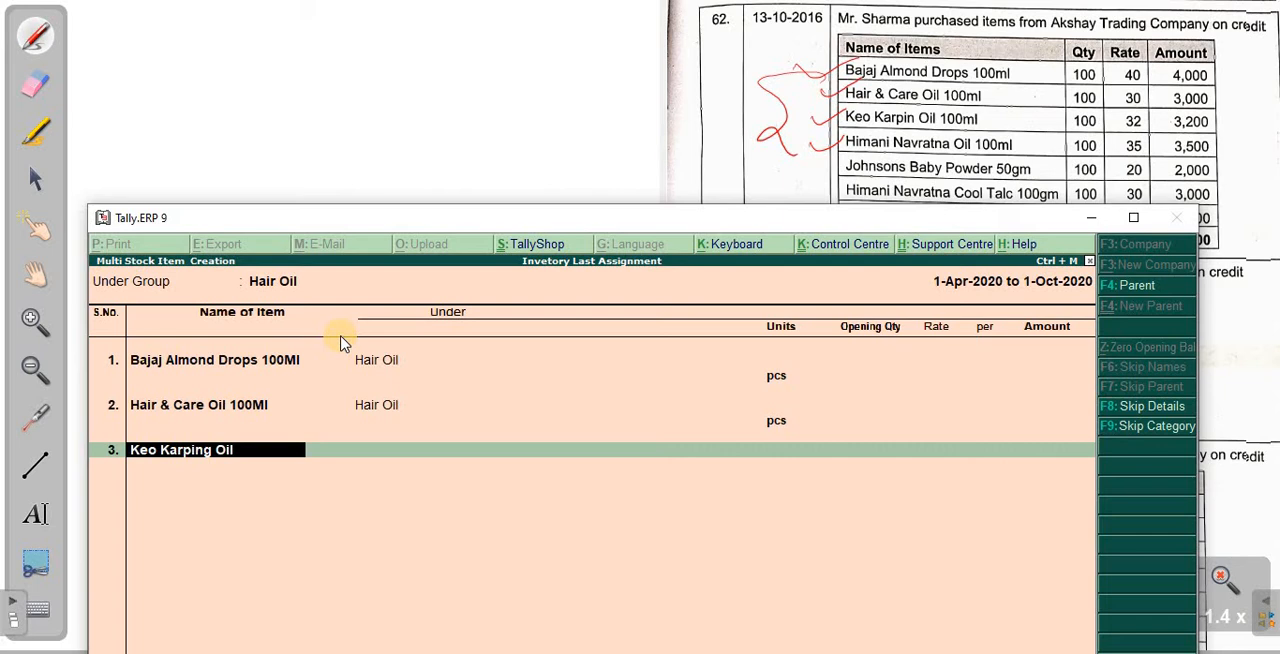
pyautogui.write(' 100Ml')
pyautogui.press('Return')
pyautogui.press('Return')
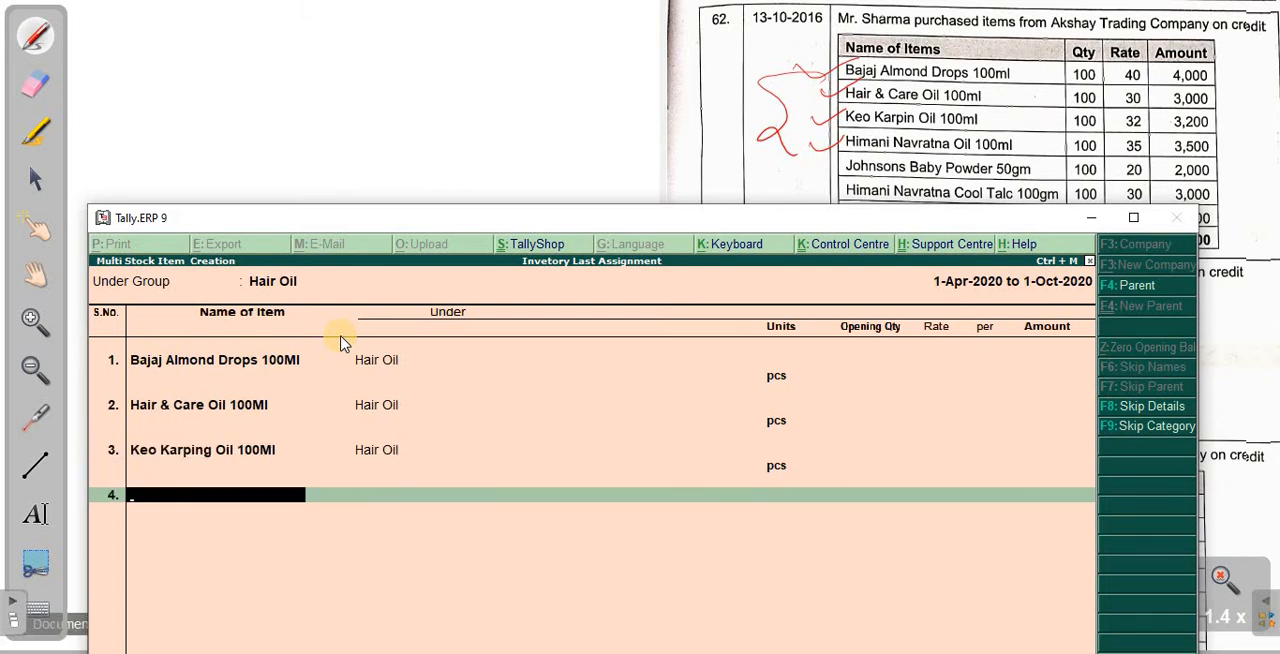
# - Add Himani Navratna Oil 100Ml as the fourth Hair Oil item and save the list of new items
pyautogui.write('Himani')
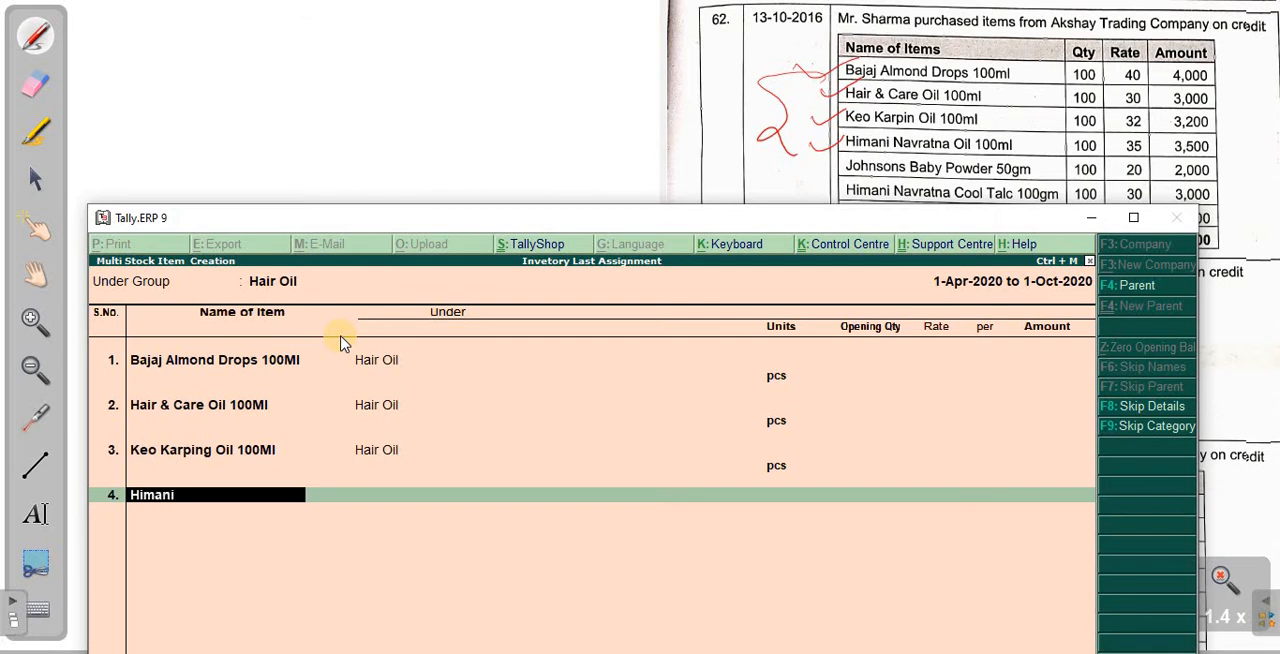
pyautogui.write(' Navrtana Oil 100ML')
pyautogui.press('Return')
pyautogui.press('Return')
pyautogui.click(340, 335)
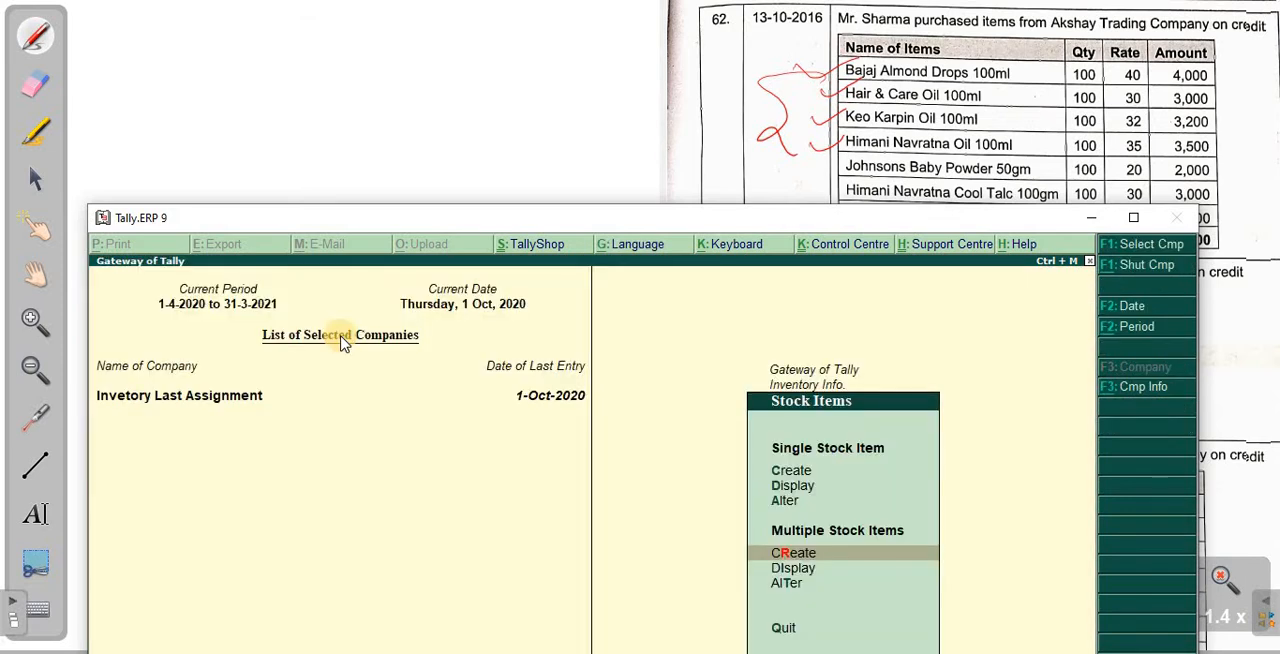
# - Move the Tally window down to uncover the Lifebuoy row, and start another multiple stock item creation under the Powder group
pyautogui.moveTo(588, 214); pyautogui.dragTo(594, 262)
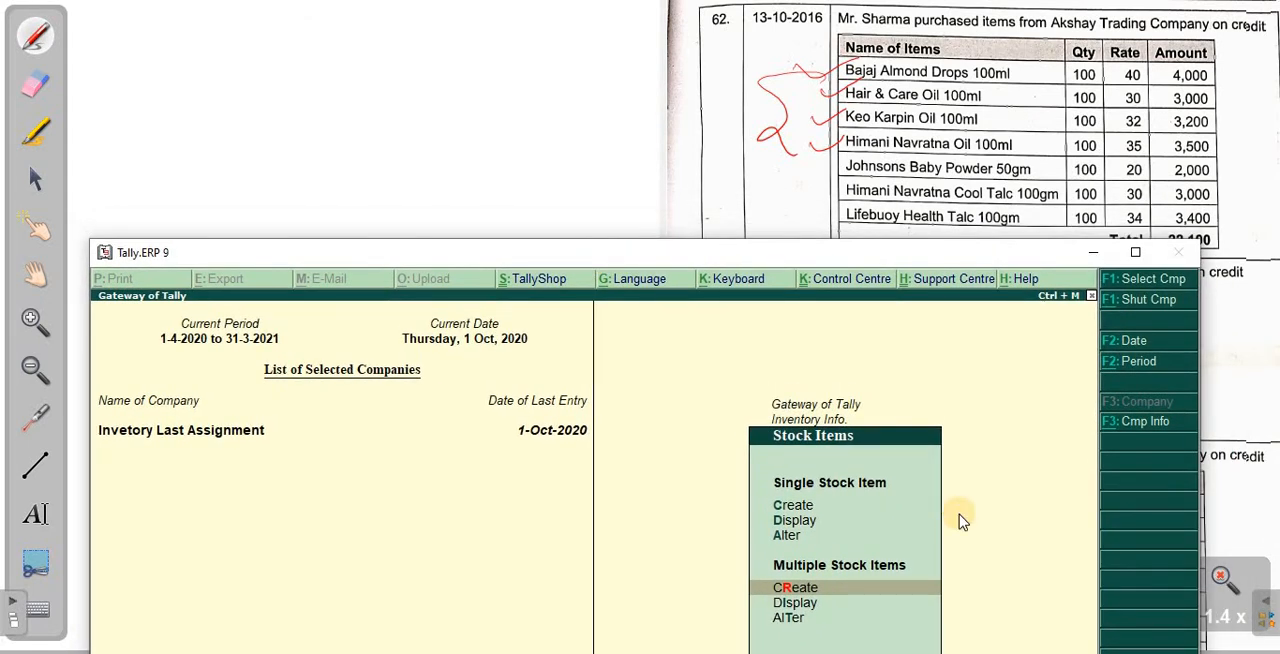
pyautogui.press('Return')
pyautogui.write('pow')
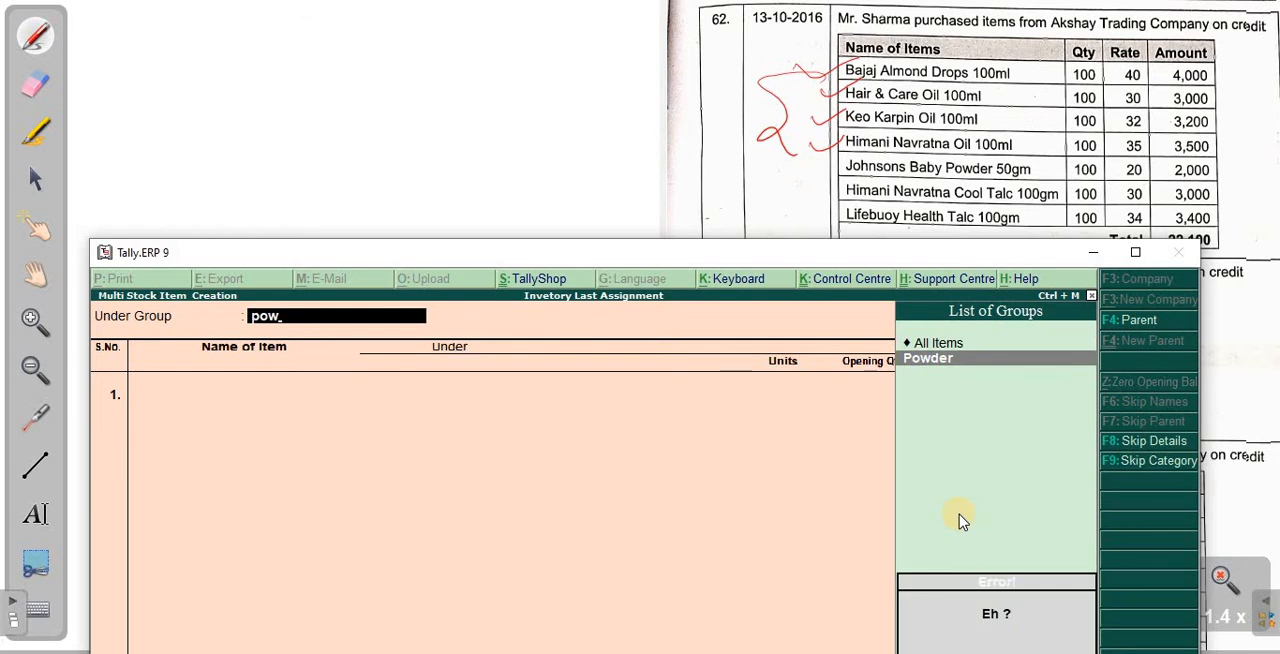
pyautogui.press('Return')
# - Add Johnsond Baby Powder 50Gm as the first Powder item, with unit pcs and no opening quantity
pyautogui.write('J')
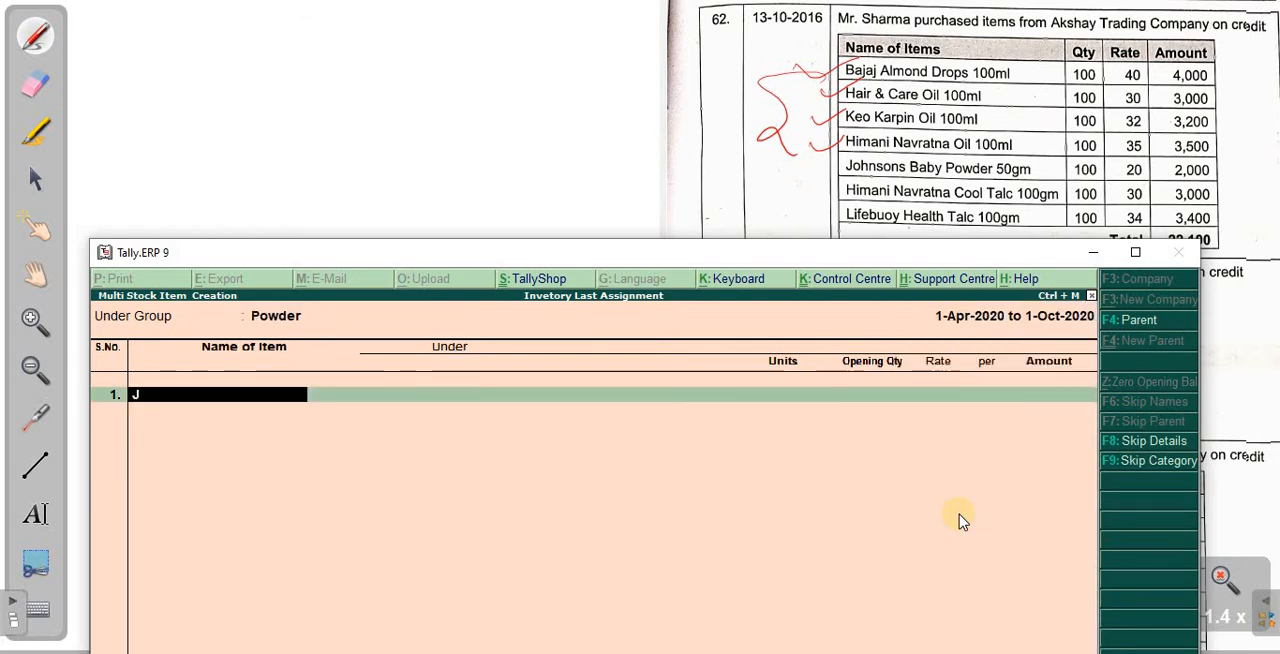
pyautogui.write('ohnsond bab')
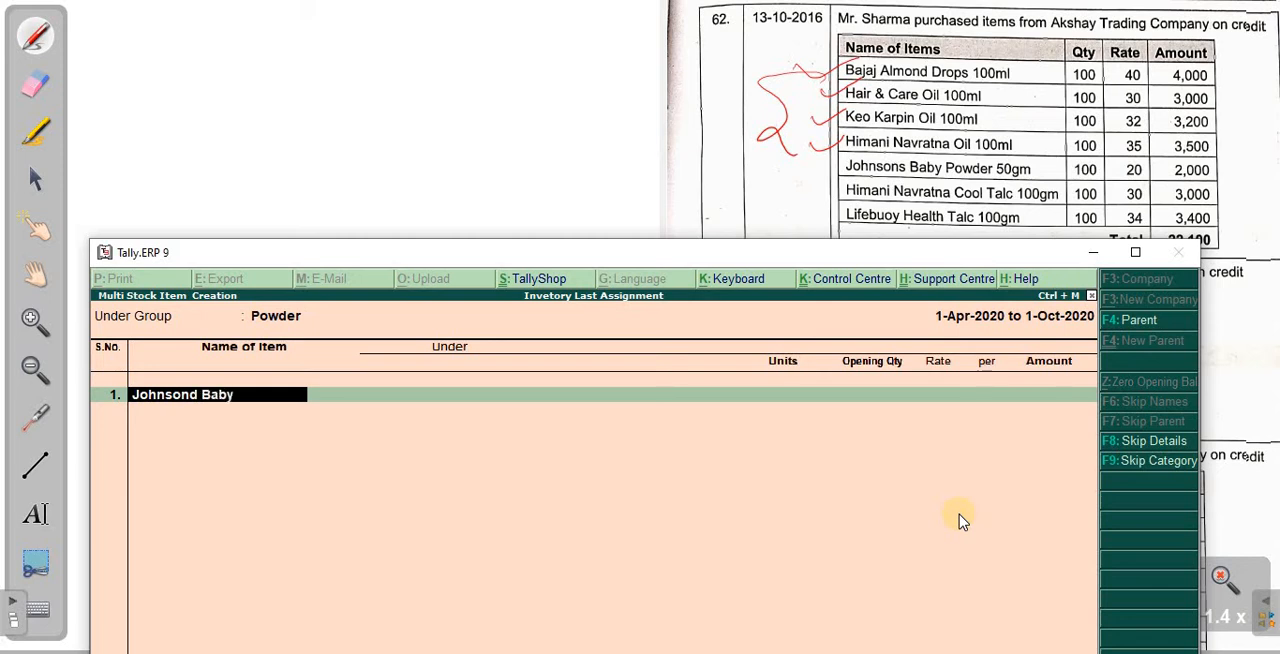
pyautogui.write('y ')
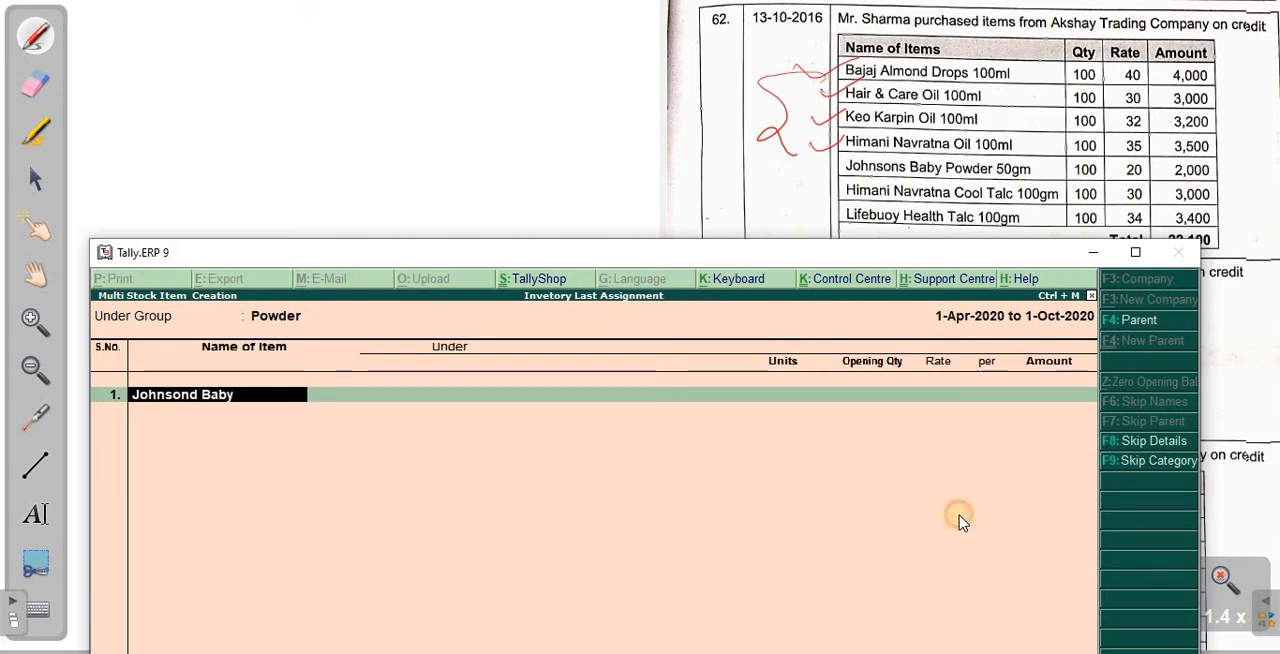
pyautogui.write('Po')
pyautogui.press('Home')
pyautogui.write('W')
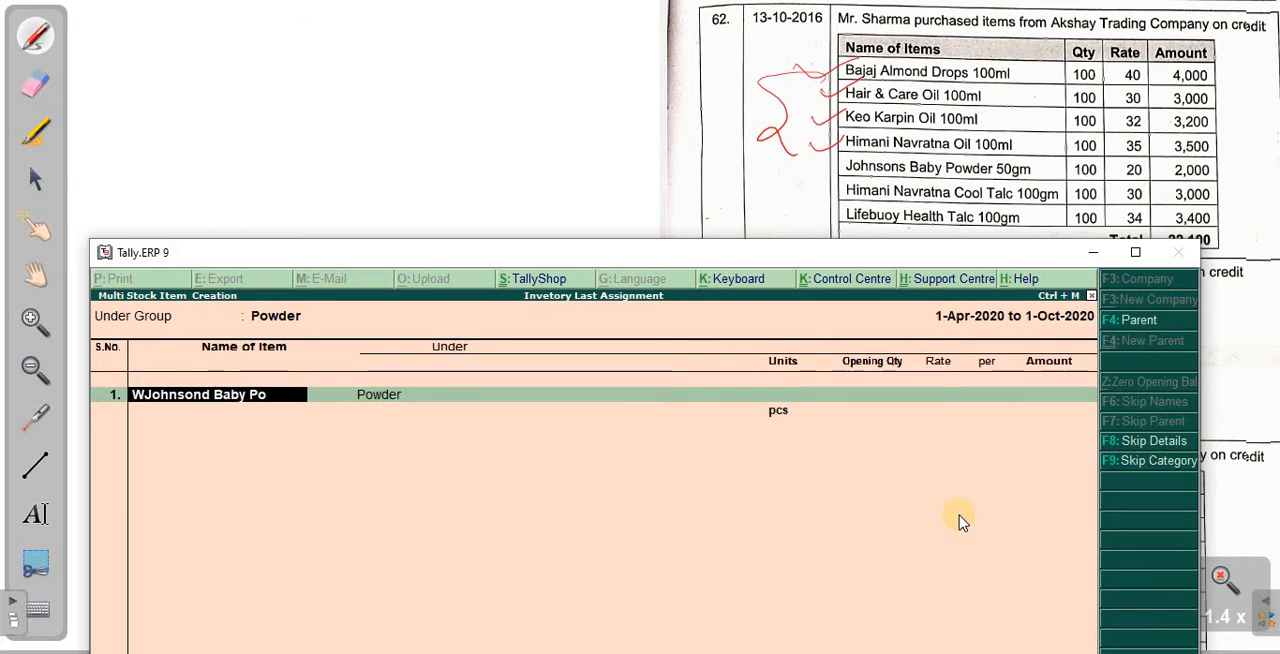
pyautogui.write('der')
pyautogui.press('BackSpace')
pyautogui.press('BackSpace')
pyautogui.press('BackSpace')
pyautogui.press('BackSpace')
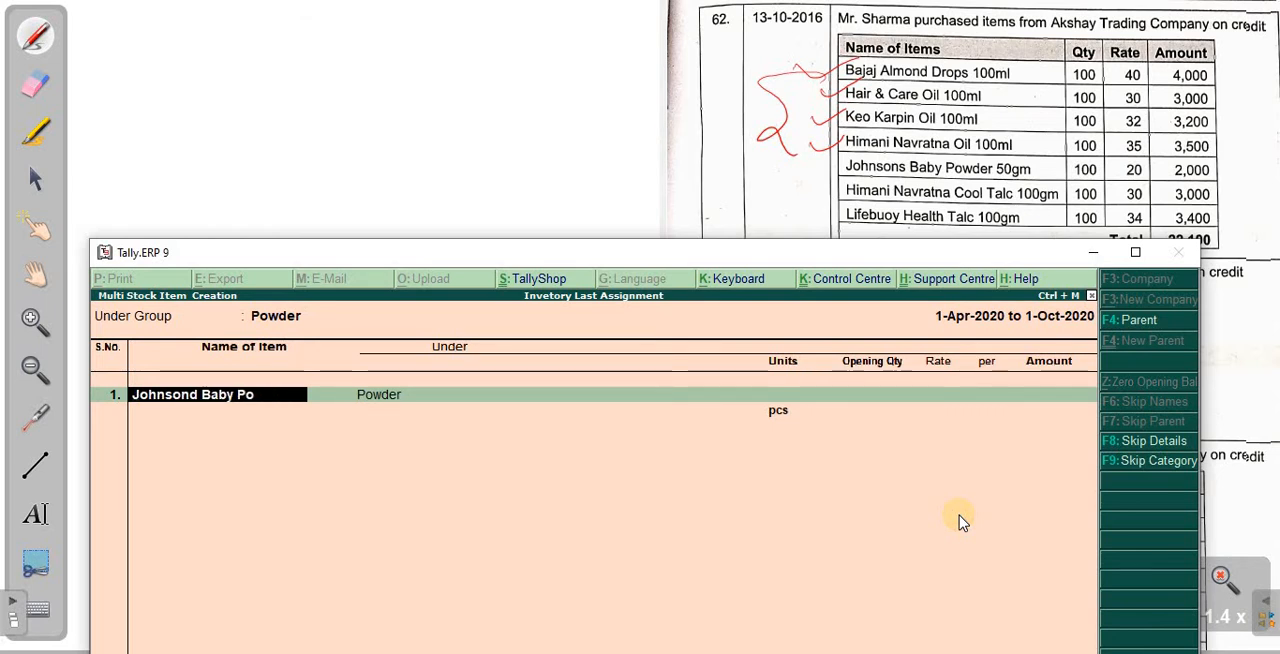
pyautogui.write('wde')
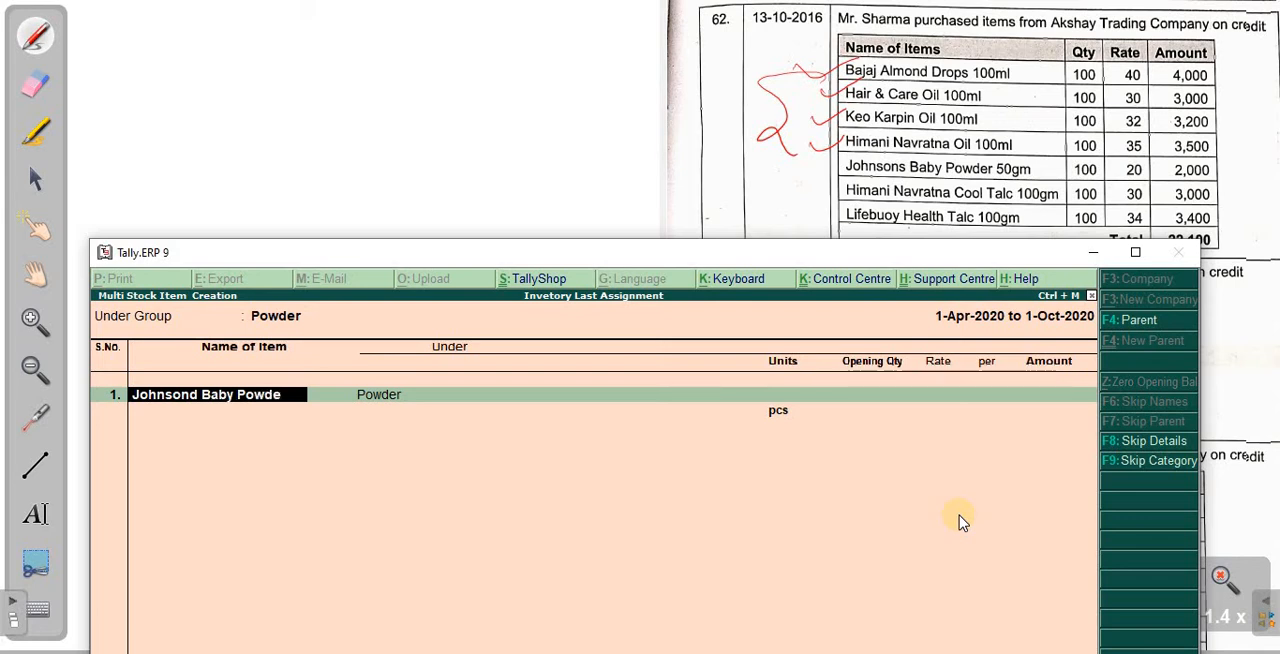
pyautogui.write('r 1')
pyautogui.press('BackSpace')
pyautogui.write('50Gm')
pyautogui.press('Return')
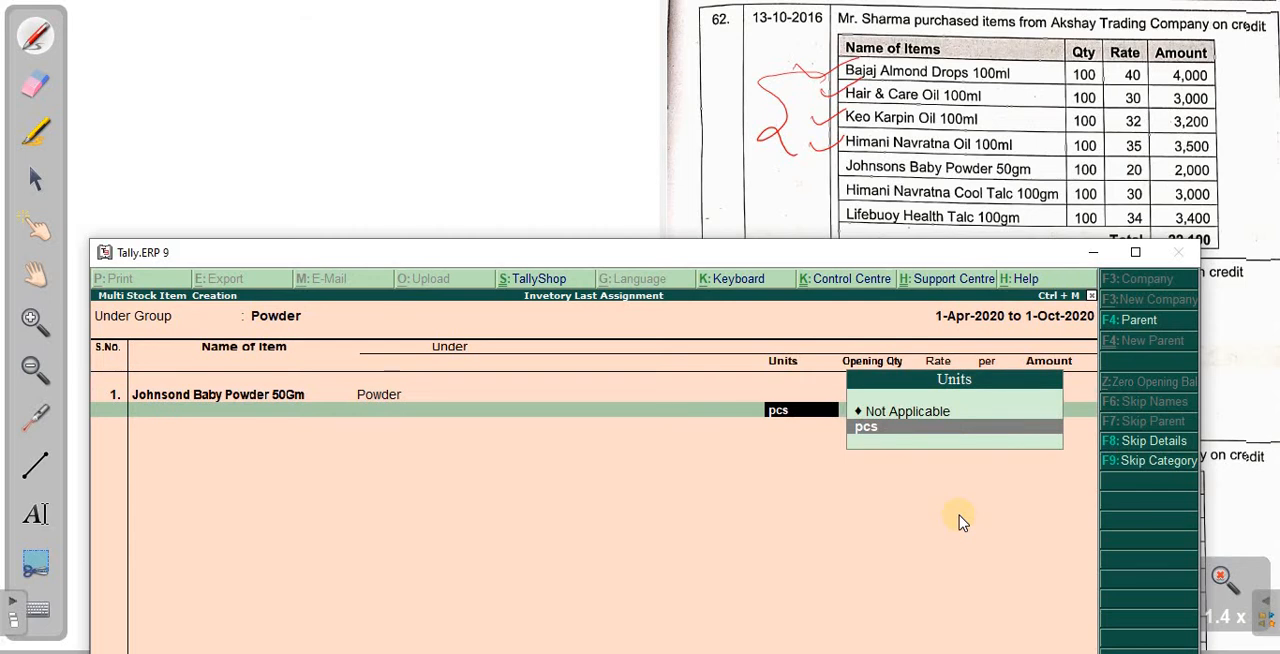
pyautogui.press('Return')
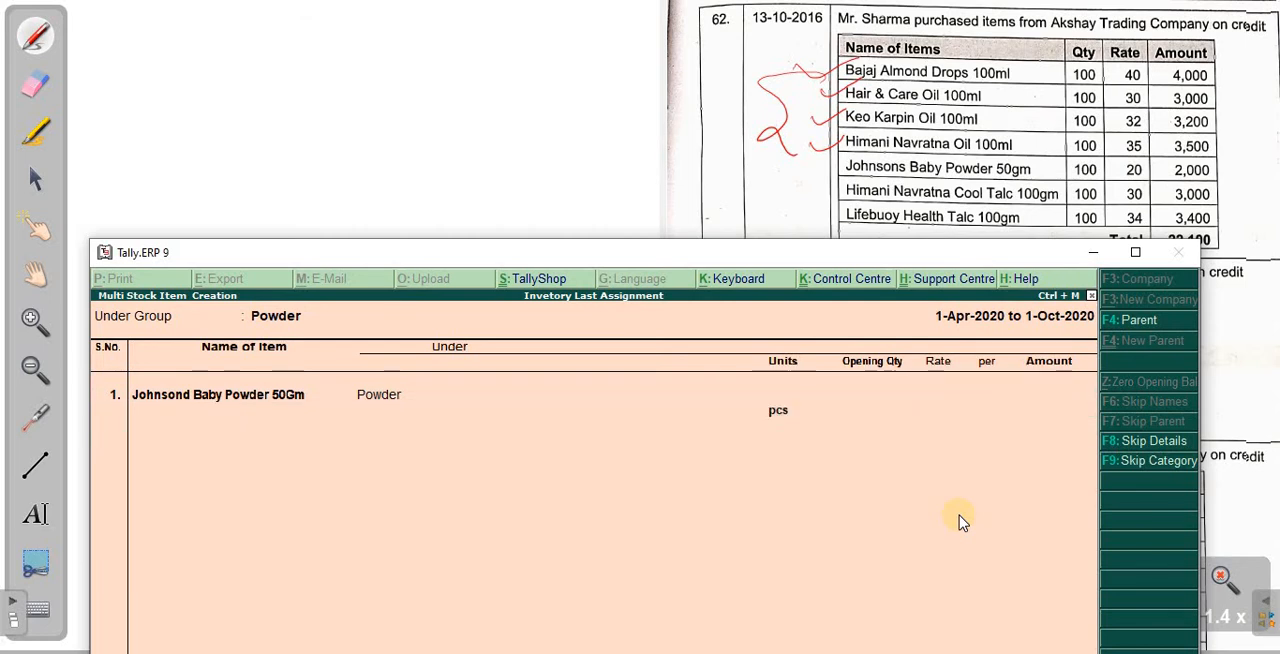
pyautogui.press('Return')
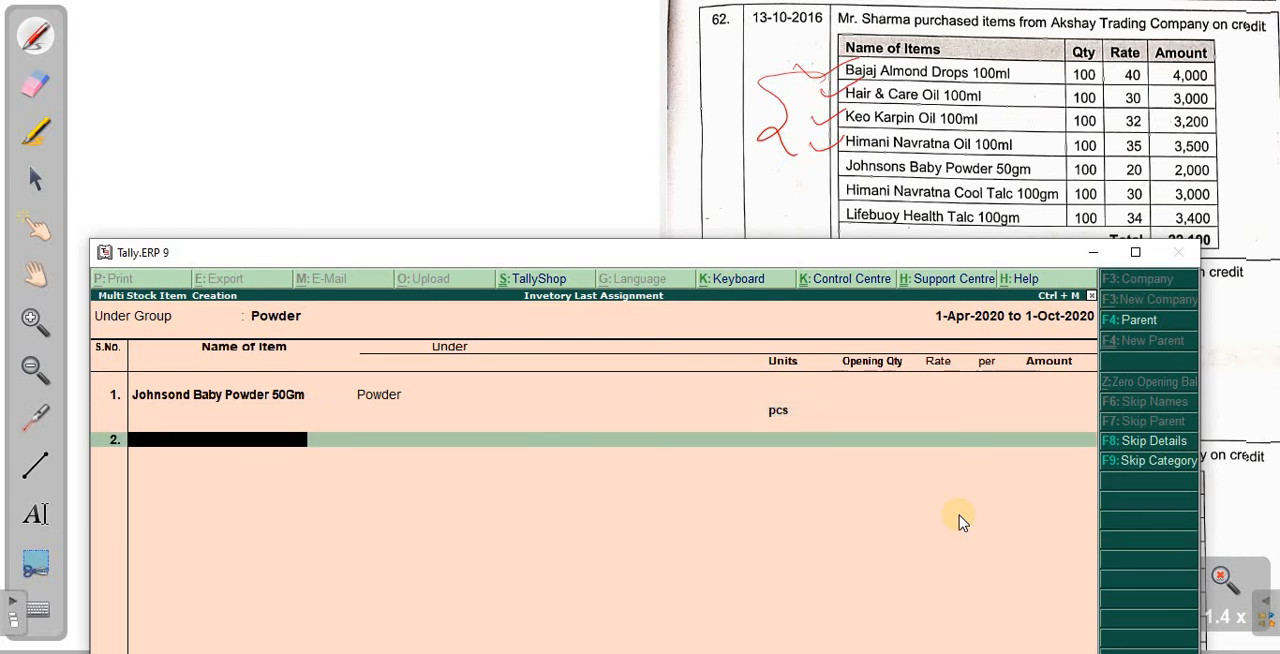
# - Add Himani Navratna Cool Talc 100GM as the second Powder item, with unit pcs and no opening quantity
pyautogui.write('Himani Navratna Co')
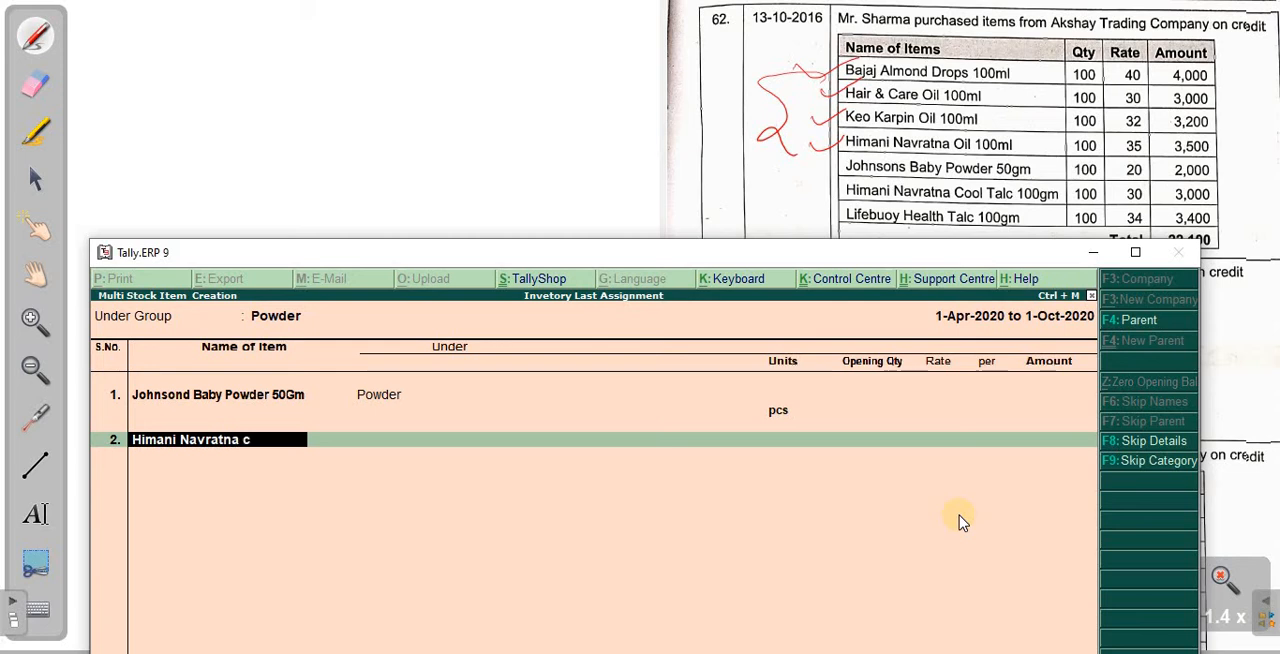
pyautogui.write('ol')
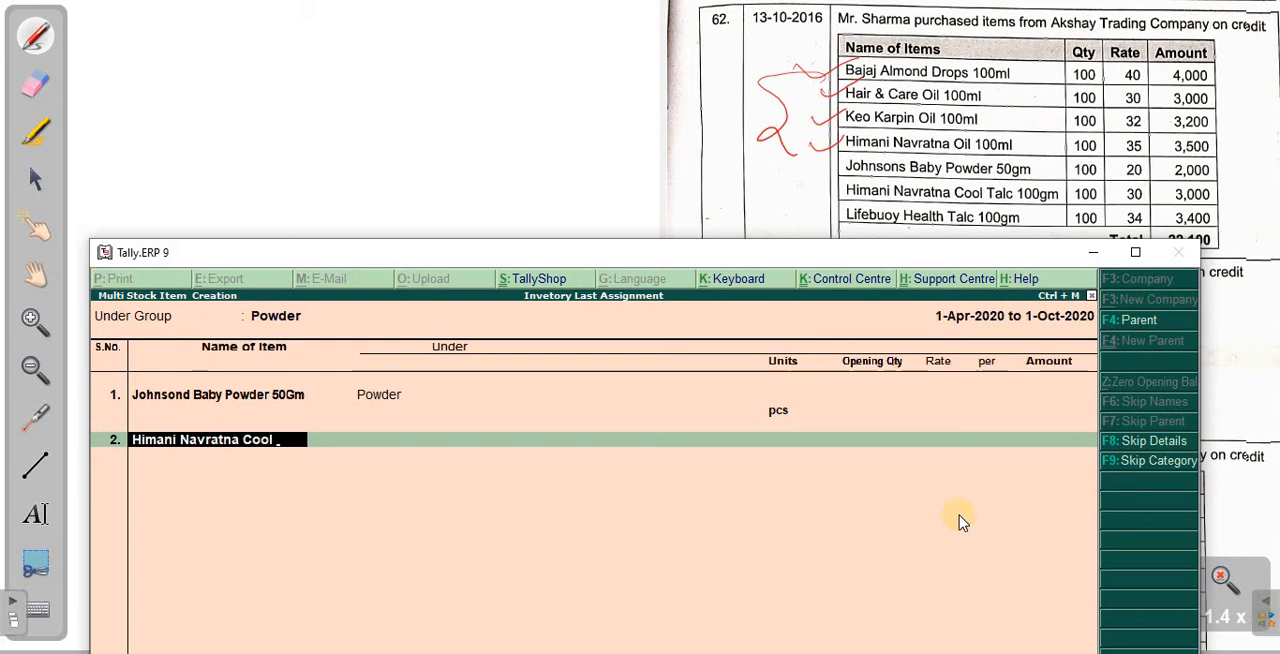
pyautogui.write(' Talc 100GM')
pyautogui.press('Return')
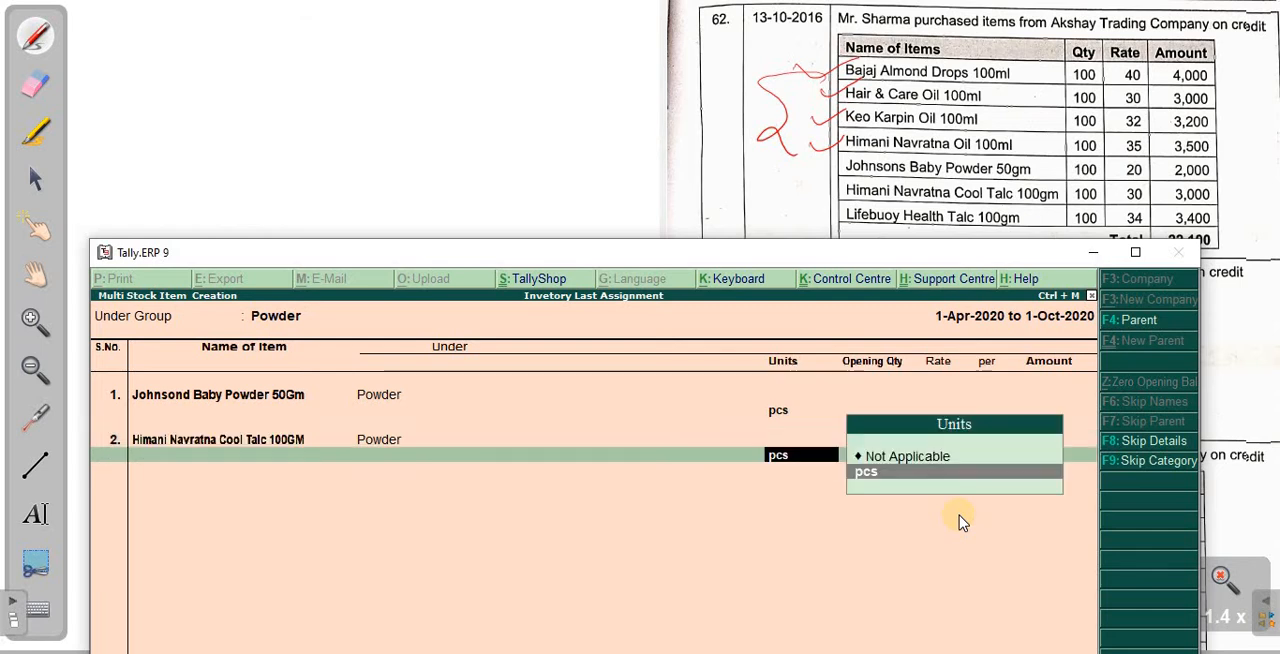
pyautogui.press('Return')
pyautogui.press('Return')
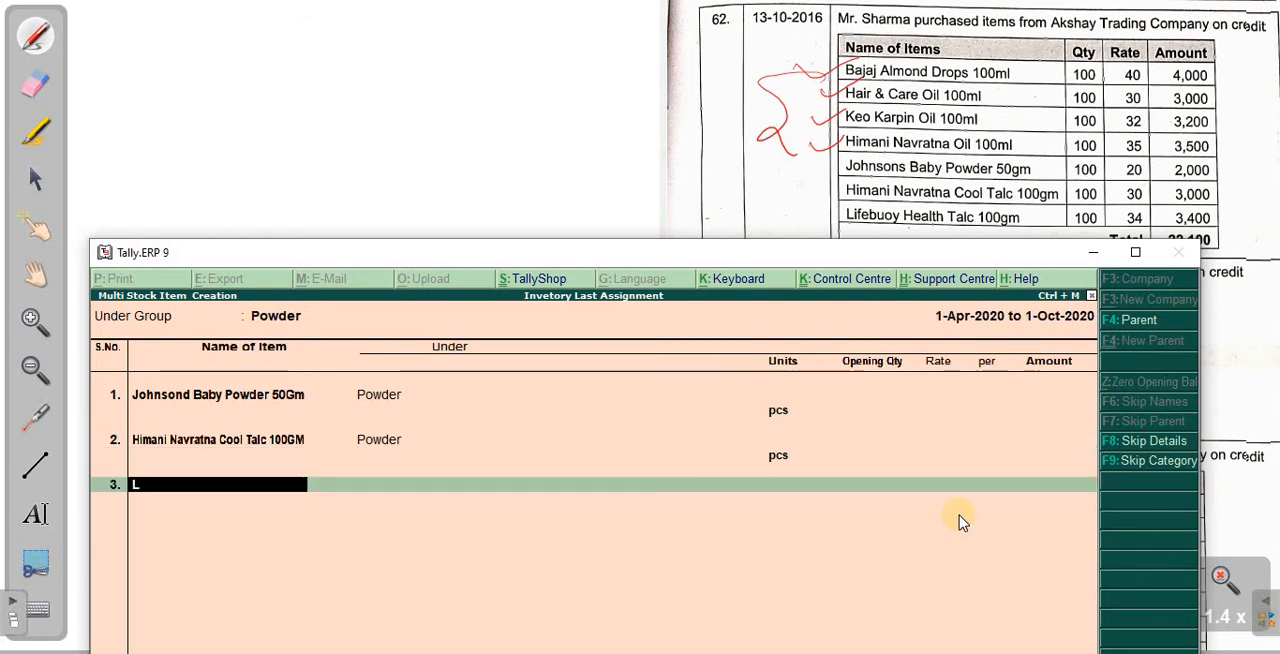
# - Add Lifebouy Health Talc 100Gm in pcs as the third Powder item and save the list of new items
pyautogui.write('Lifebouy He')
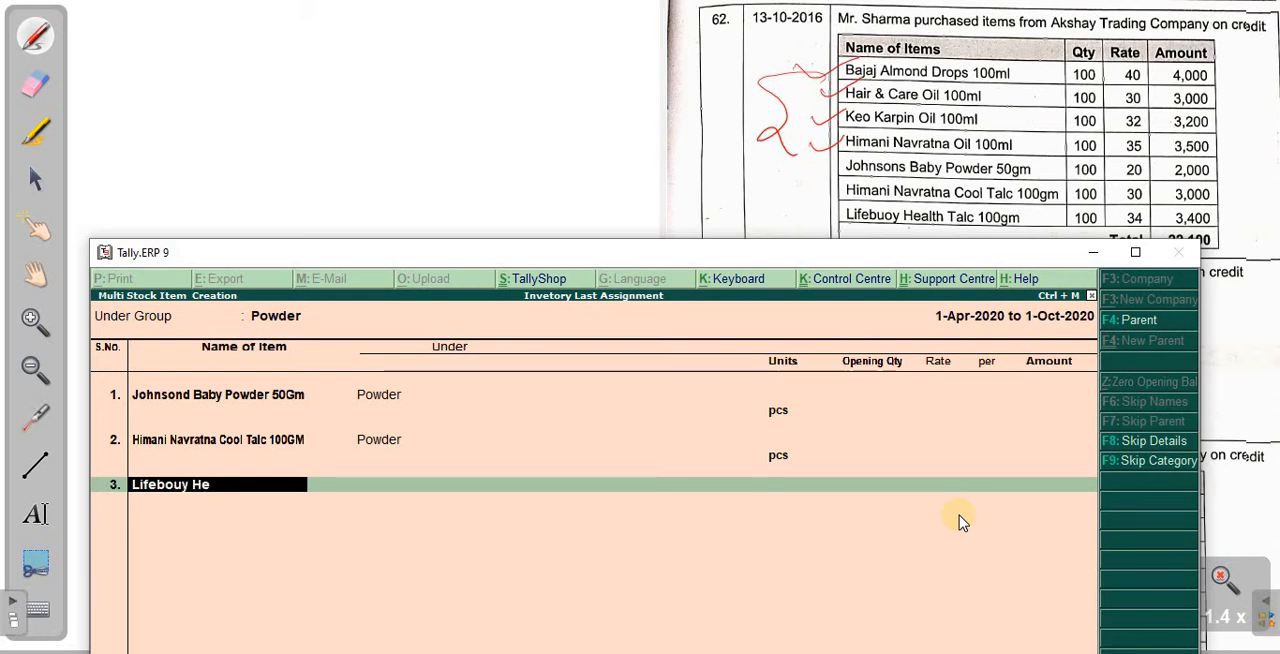
pyautogui.write('alth talc 100Gm')
pyautogui.press('Return')
pyautogui.press('Return')
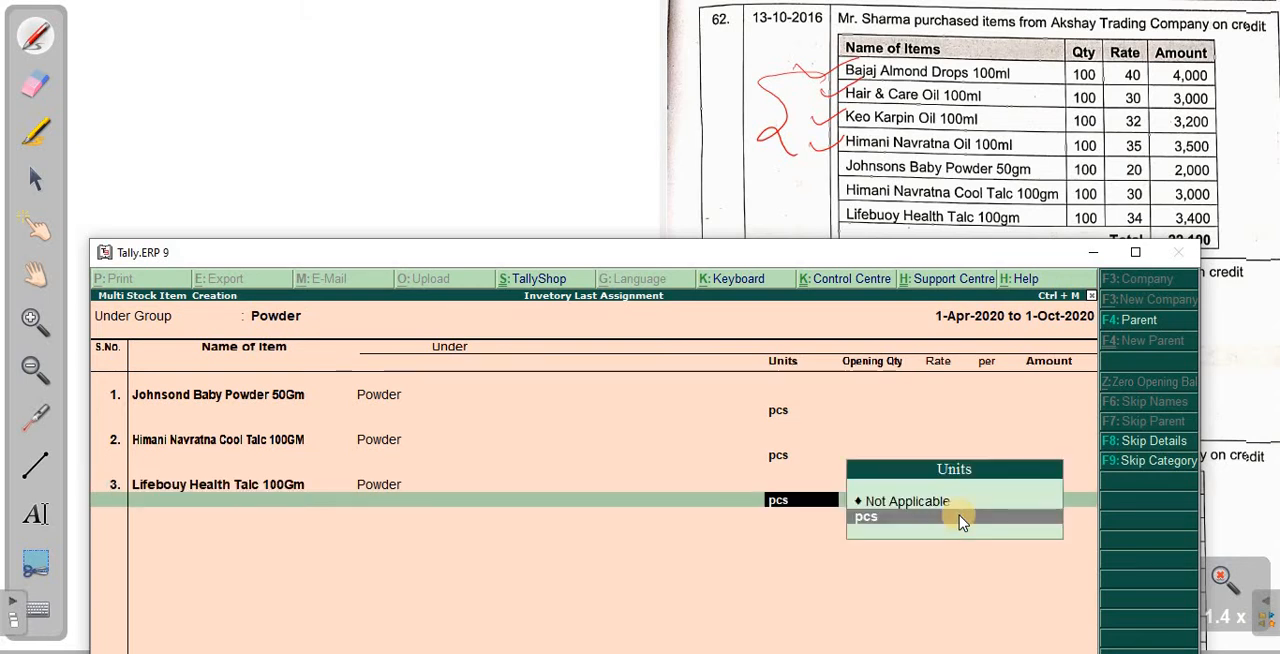
pyautogui.press('Return')
# - Leave the stock item and inventory menus and open accounting voucher entry from the Gateway of Tally
pyautogui.press('Return')
pyautogui.hotkey('ctrl', 'a')
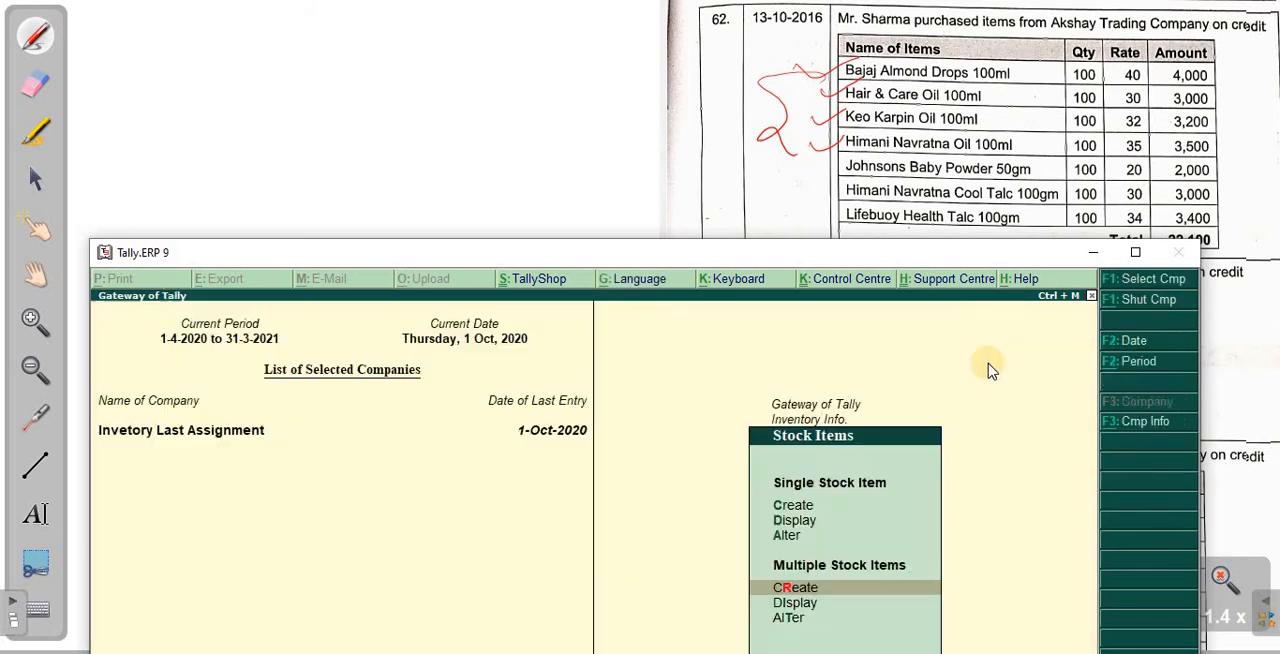
pyautogui.press('Return')
pyautogui.press('Escape')
pyautogui.press('Escape')
pyautogui.press('Escape')
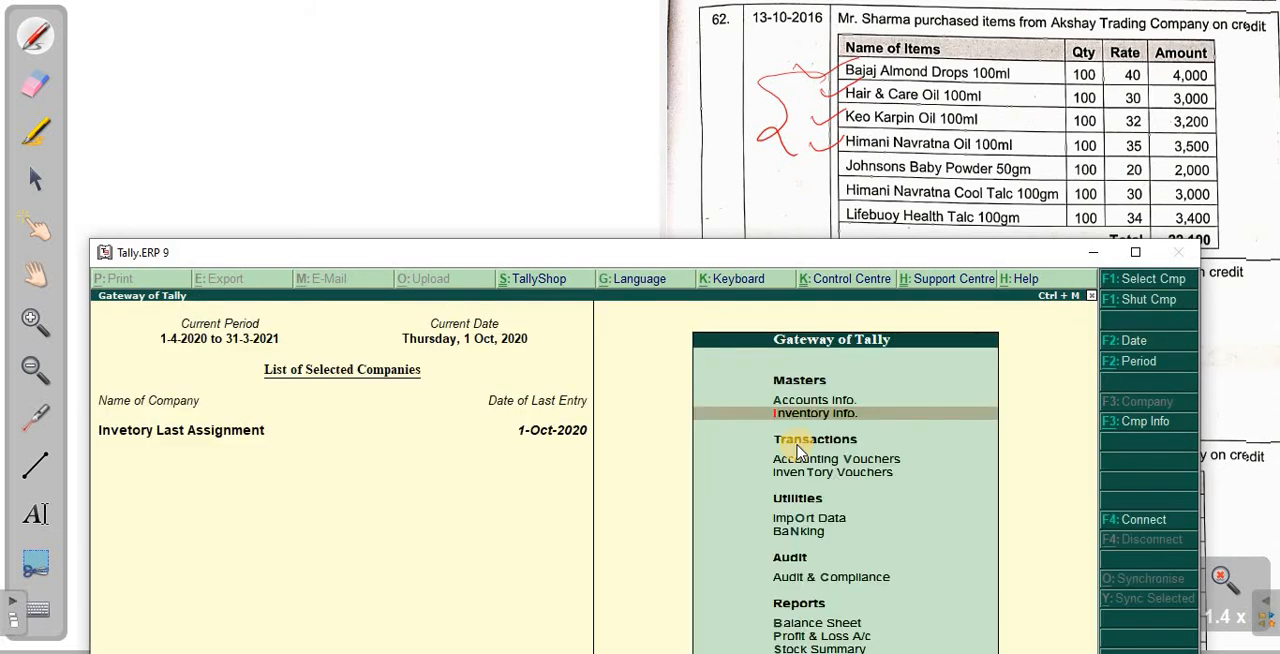
pyautogui.press('Down')
pyautogui.press('Down')
pyautogui.press('Up')
pyautogui.click(796, 443)
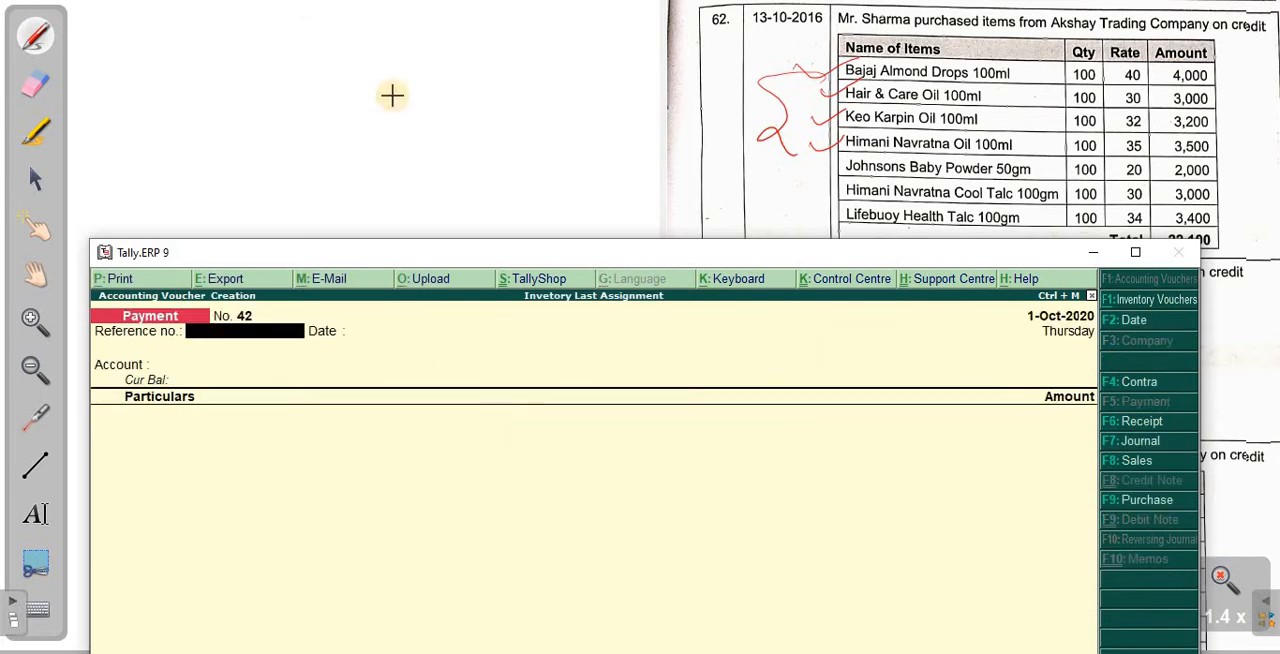
# - Start a purchase voucher with Akshay Tranding Company A/c as the party and Purchase A/c as the purchase ledger
pyautogui.moveTo(528, 258)
pyautogui.mouseDown()
pyautogui.moveTo(459, 138)
pyautogui.moveTo(506, 136)
pyautogui.mouseUp()
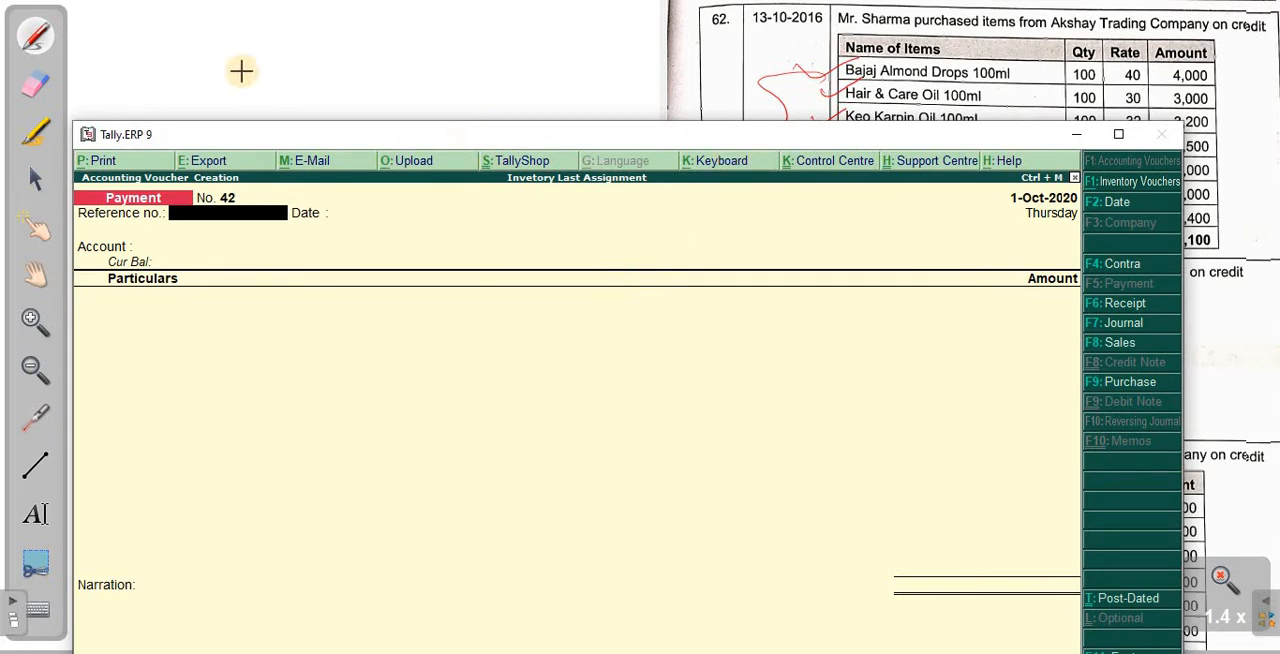
pyautogui.moveTo(186, 104); pyautogui.dragTo(186, 84)
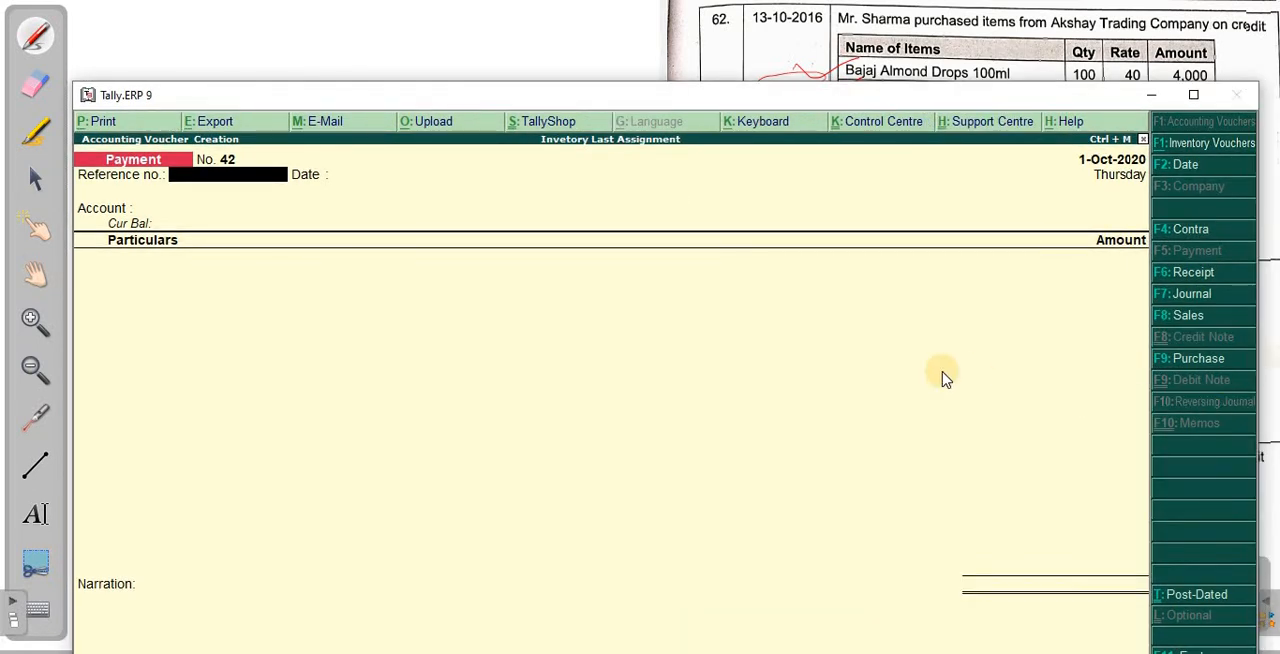
pyautogui.press('F9')
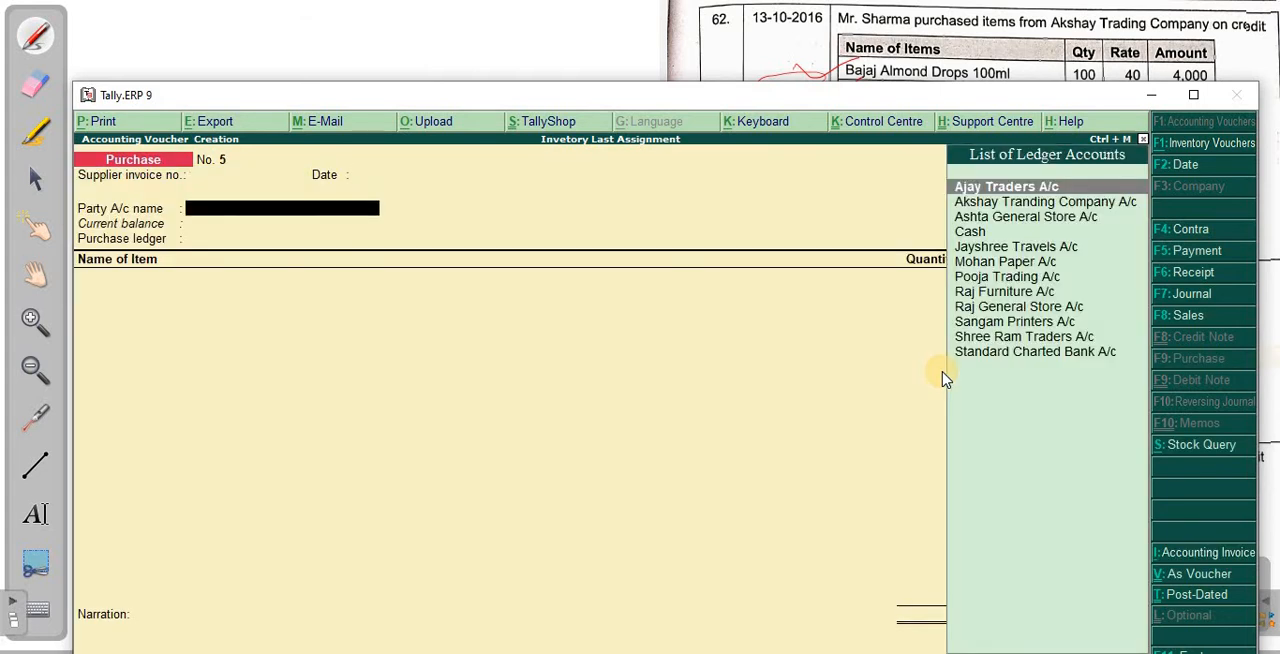
pyautogui.write('Ak')
pyautogui.press('Return')
pyautogui.press('Return')
pyautogui.press('Return')
pyautogui.press('Return')
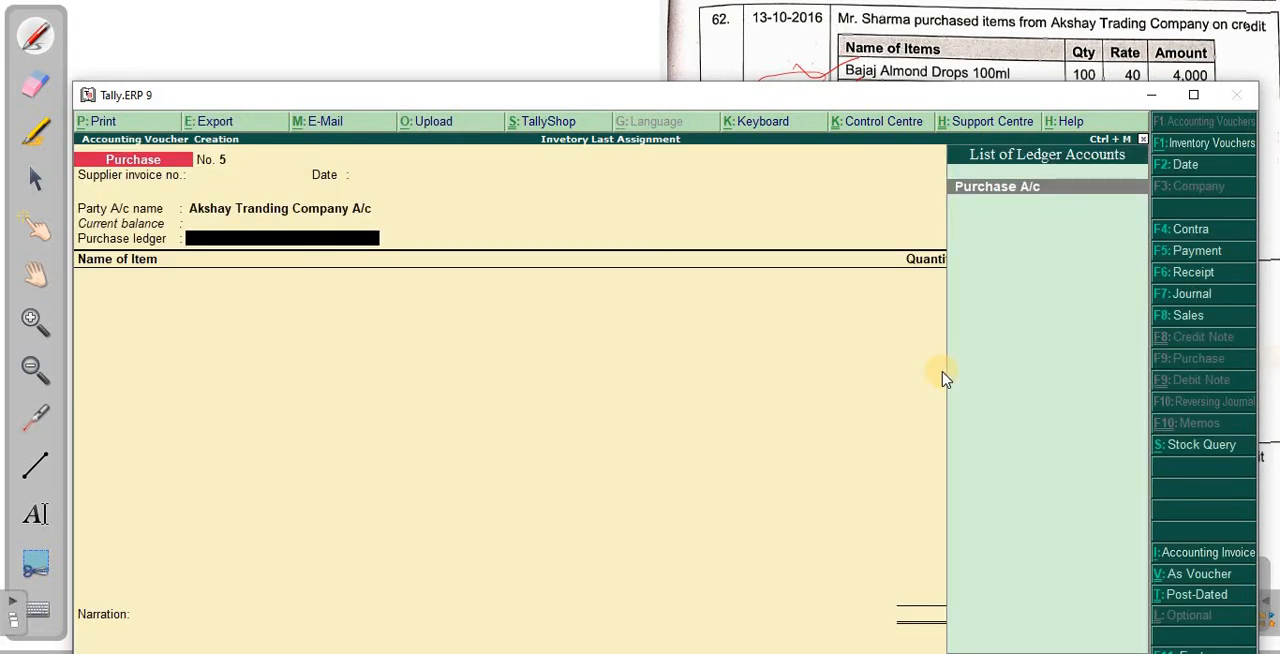
pyautogui.press('Return')
# - Add Bajaj Almond Drops 100Ml to the purchase voucher with quantity 100 pcs at a rate of 40
pyautogui.write('Ba')
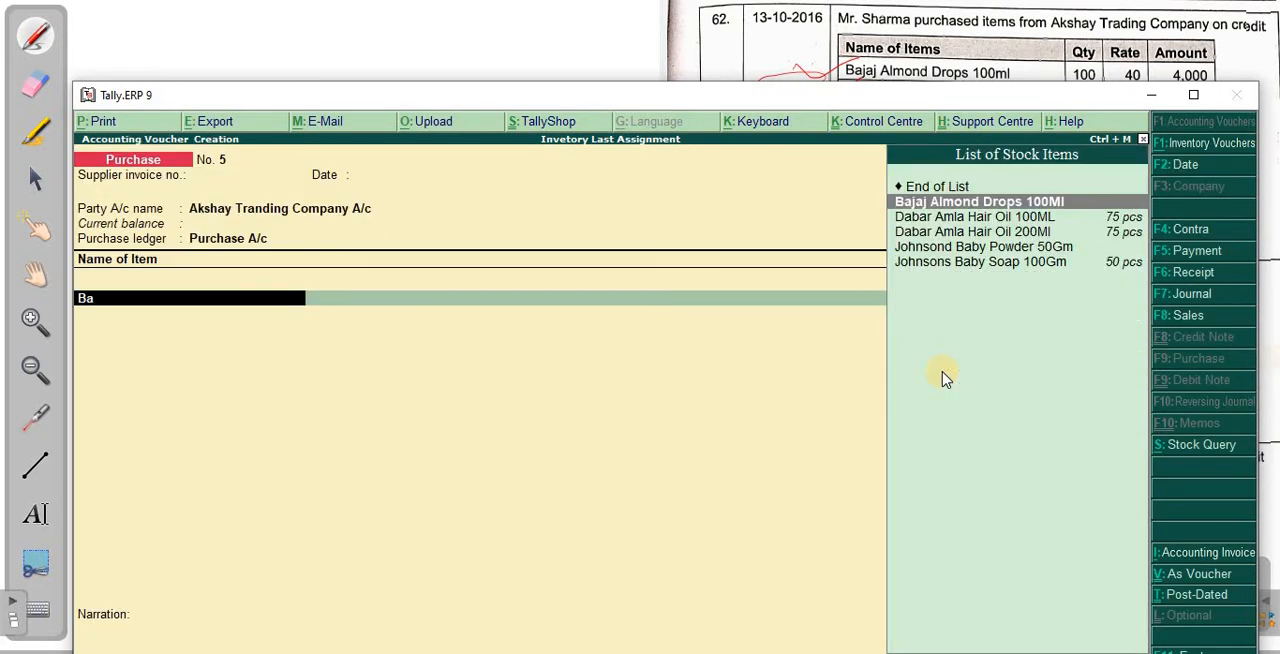
pyautogui.press('Return')
pyautogui.press('Return')
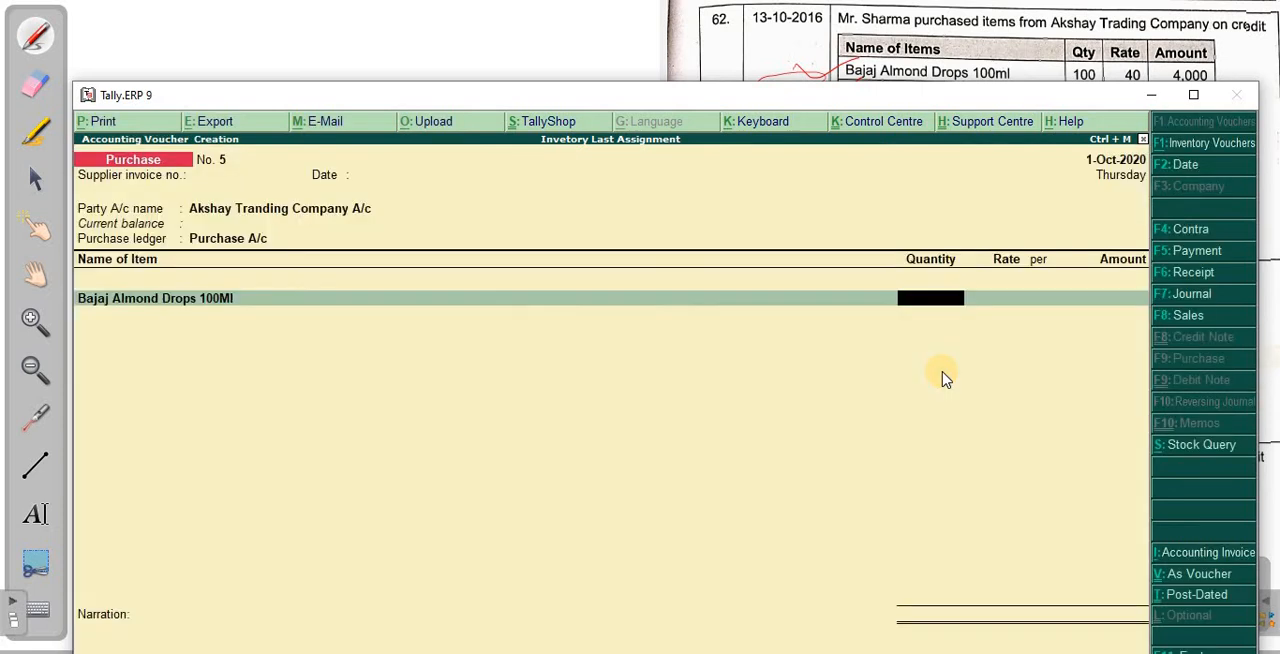
pyautogui.write('100')
pyautogui.press('Return')
pyautogui.write('40')
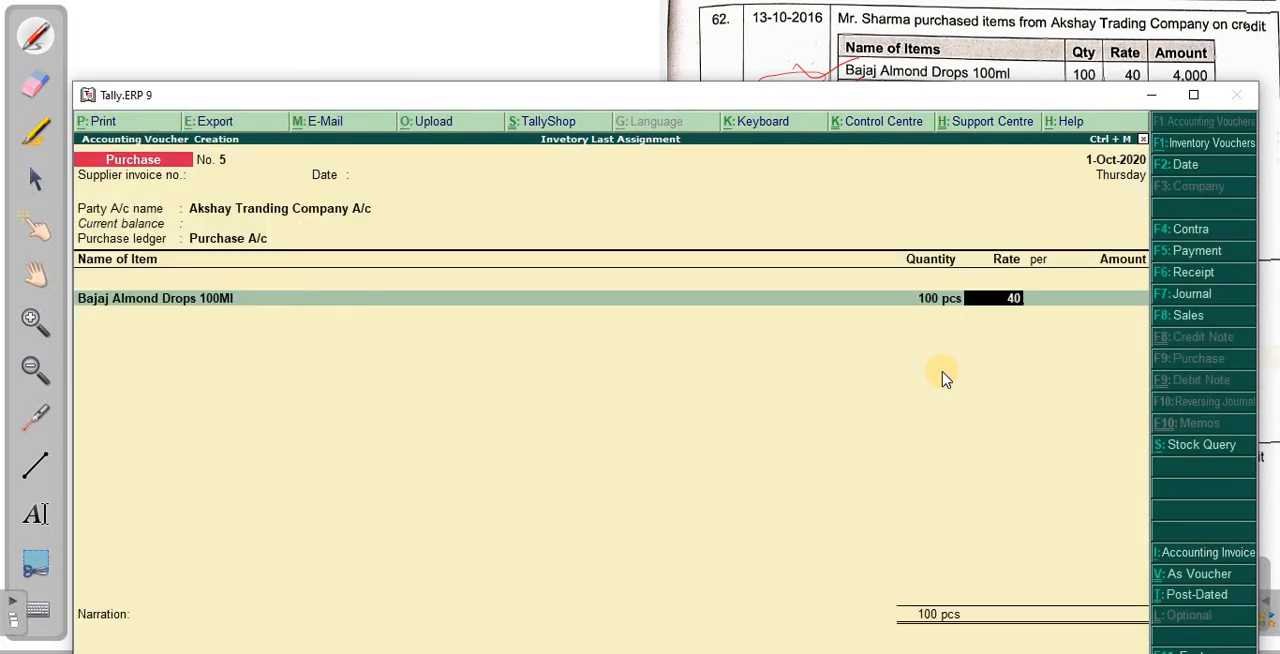
pyautogui.press('Return')
pyautogui.press('Return')
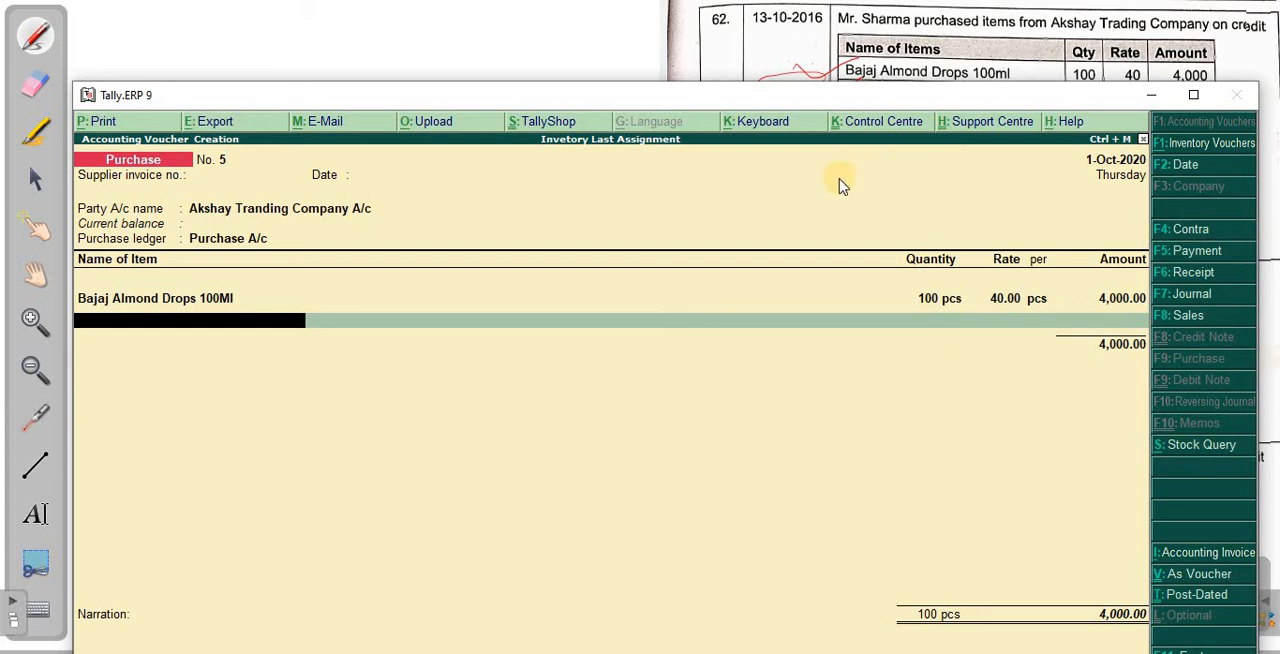
# - Uncover the scanned item list and add Hair & Care Oil 100Ml to the voucher with quantity 100 pcs at a rate of 30
pyautogui.moveTo(813, 175); pyautogui.dragTo(810, 172)
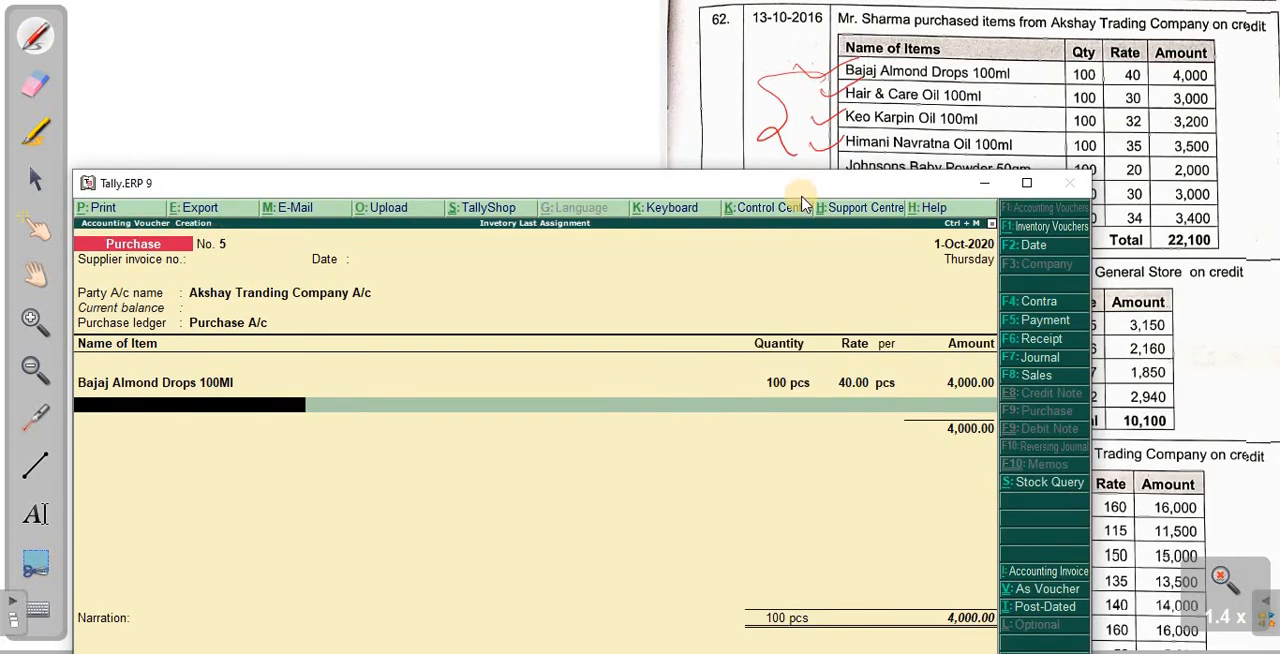
pyautogui.write('Hair')
pyautogui.press('Return')
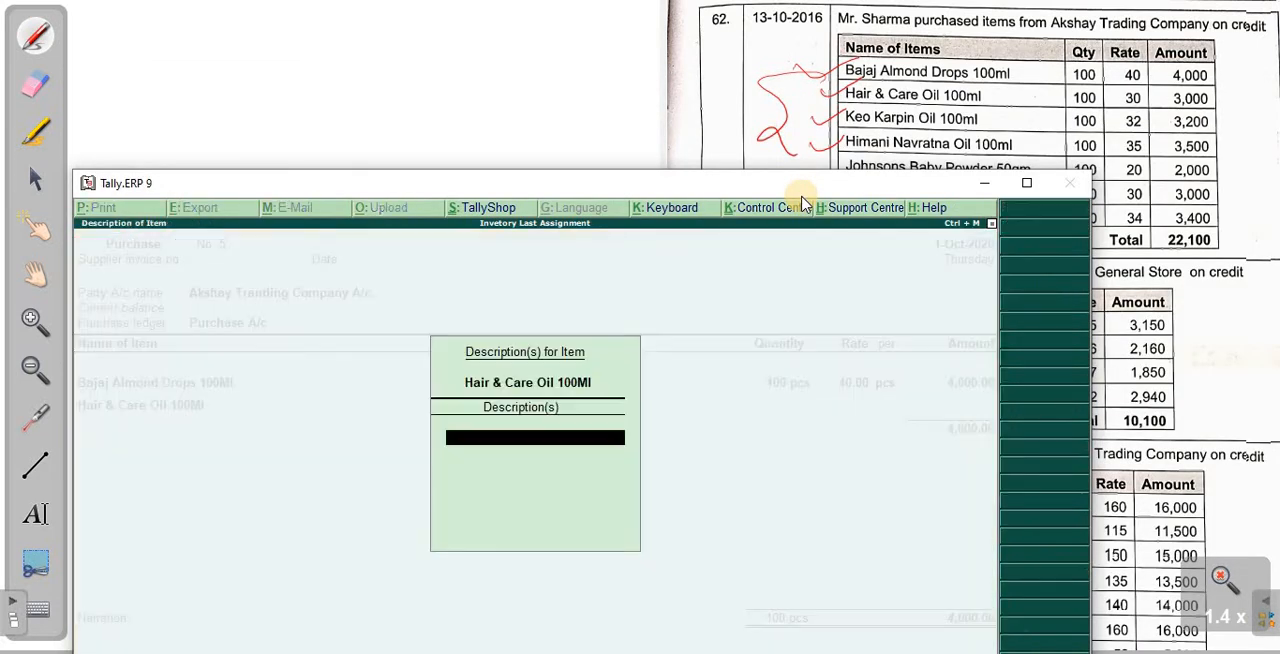
pyautogui.press('Return')
pyautogui.write('100')
pyautogui.press('Return')
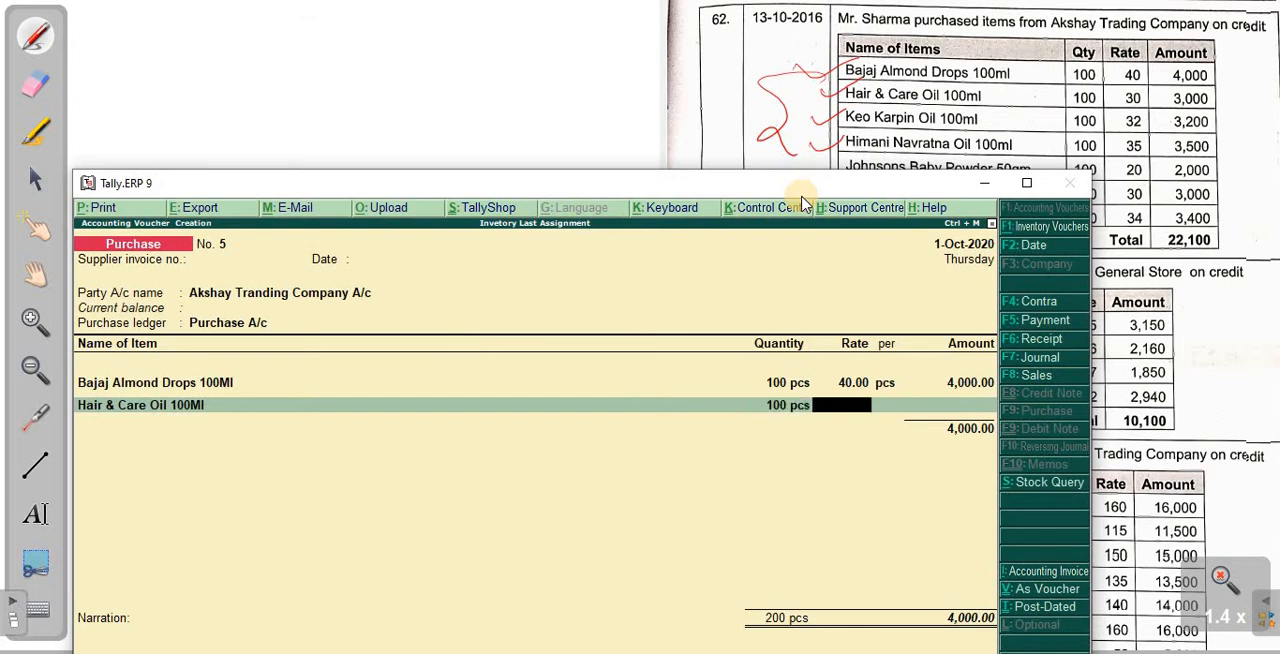
pyautogui.write('30')
pyautogui.press('Return')
pyautogui.press('Return')
# - Add Keo Karping Oil 100Ml to the purchase voucher with quantity 100 pcs at a rate of 32
pyautogui.press('Return')
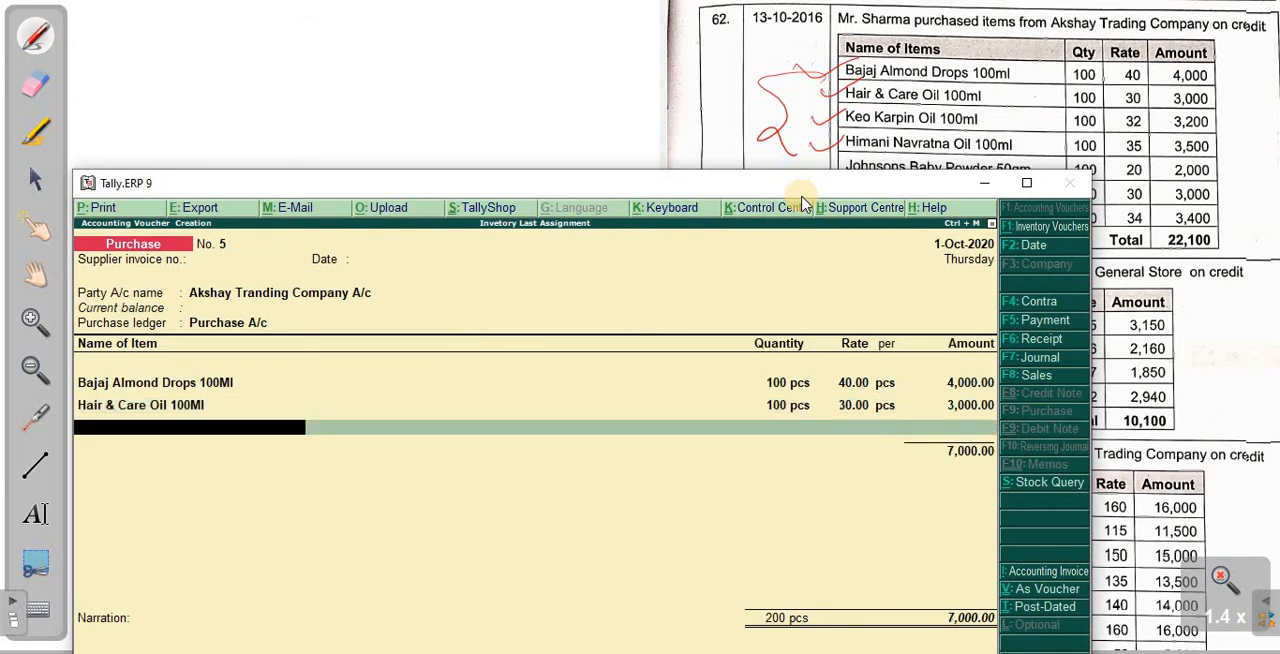
pyautogui.write('Keo')
pyautogui.press('Return')
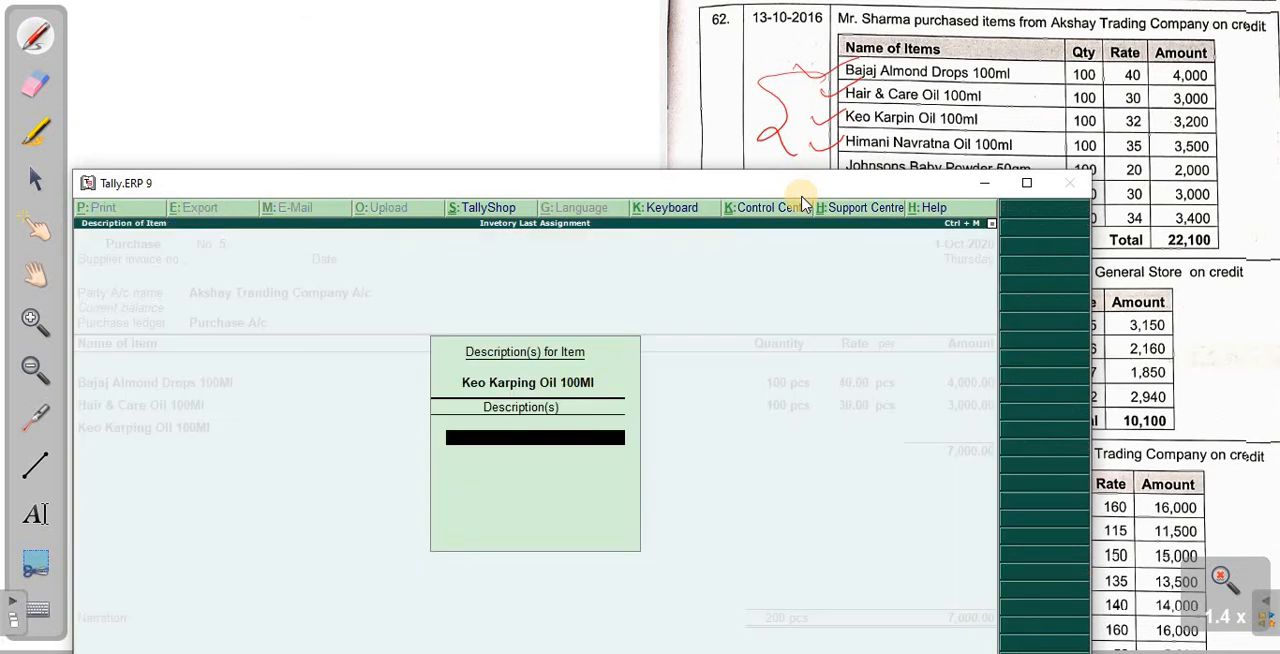
pyautogui.press('Return')
pyautogui.write('100')
pyautogui.press('Return')
pyautogui.write('32')
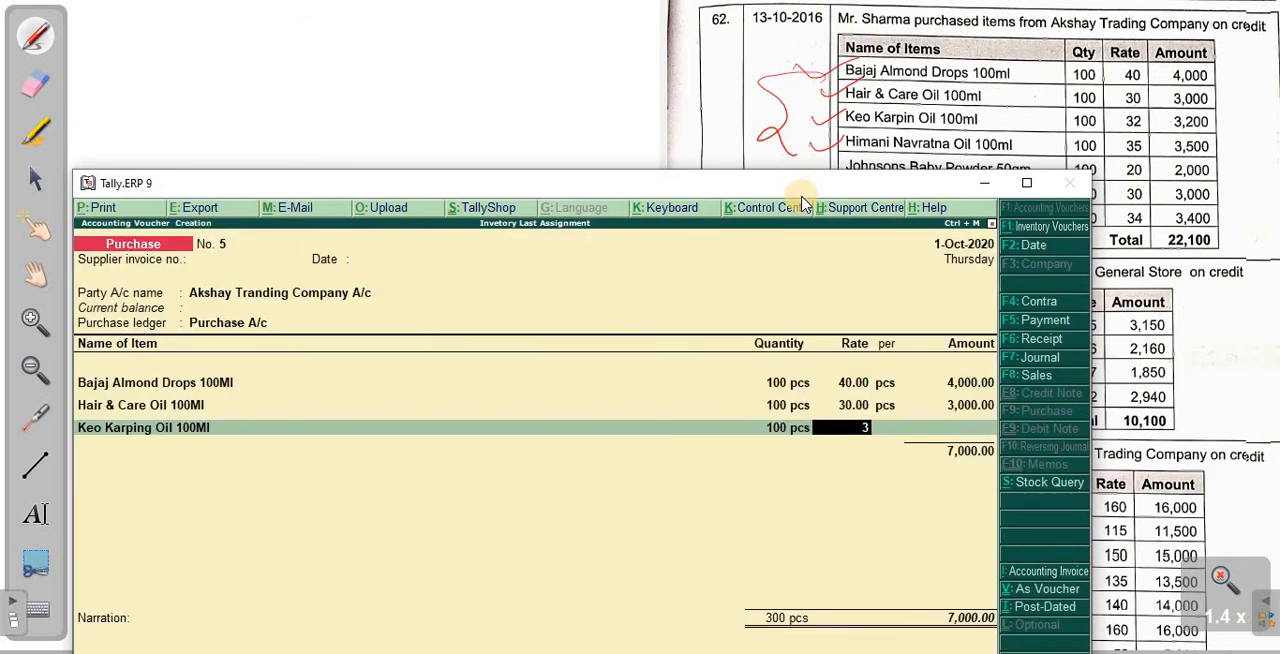
pyautogui.press('Return')
pyautogui.press('Return')
pyautogui.press('Return')
# - Add Himani Navrtana Oil 100ML to the purchase voucher with quantity 100 pcs at a rate of 35
pyautogui.write('Himani')
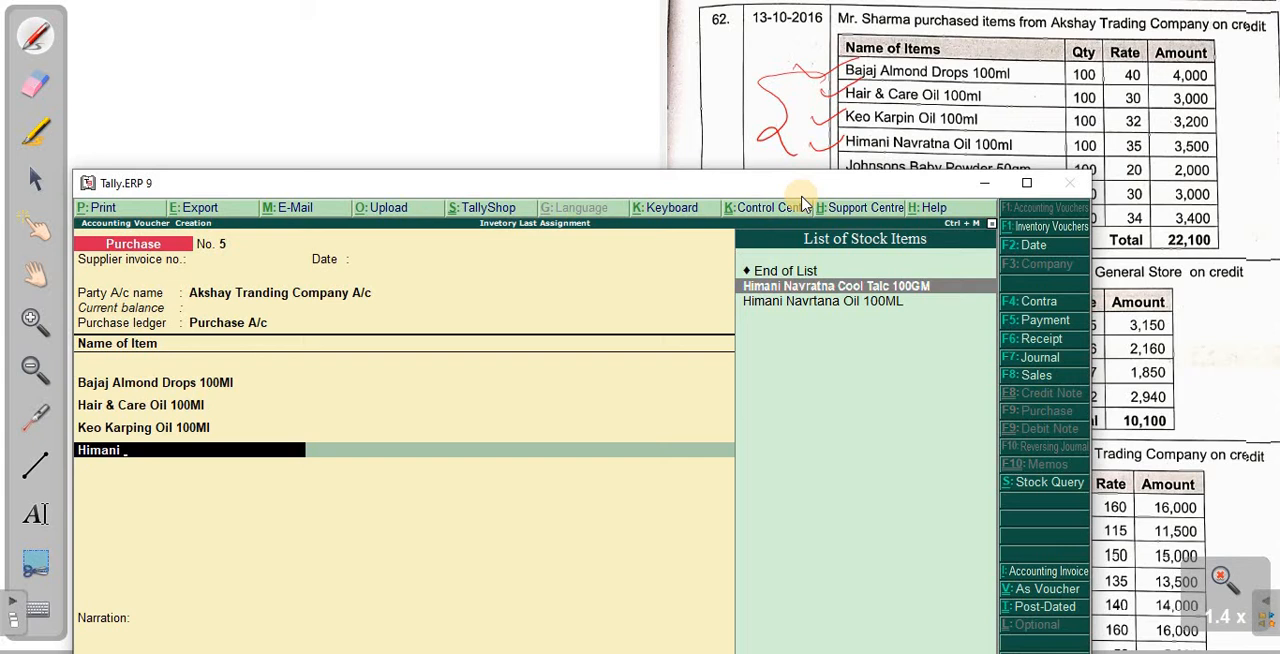
pyautogui.press('Down')
pyautogui.press('Return')
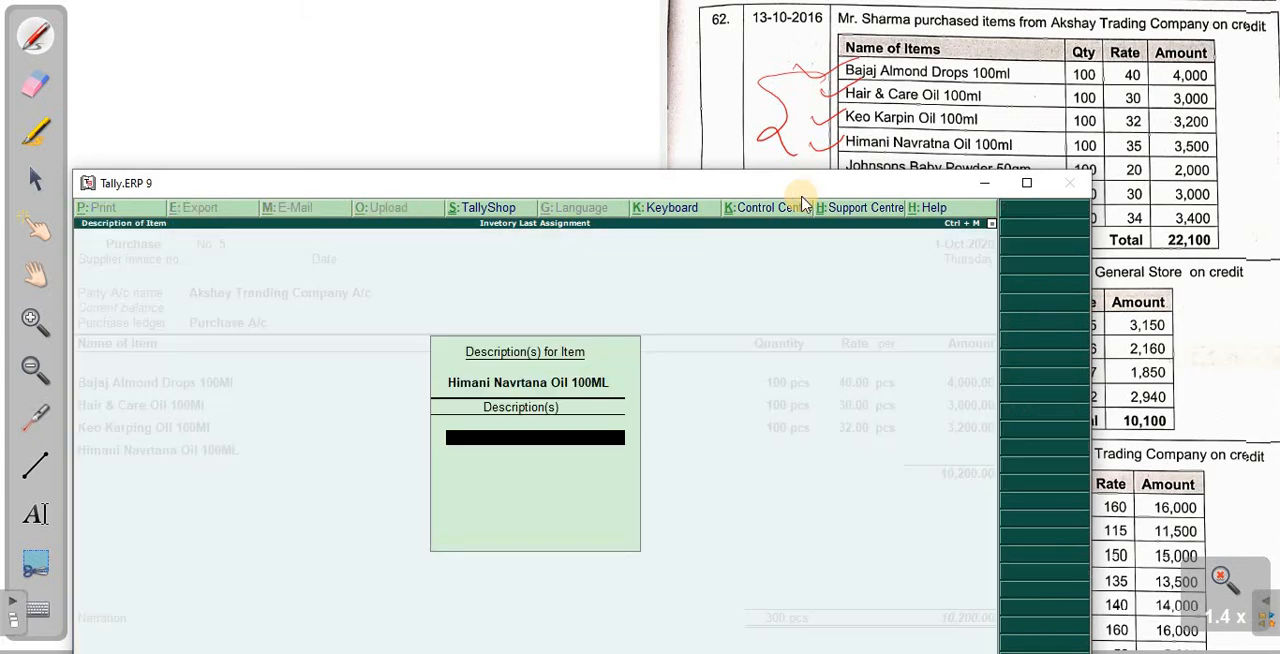
pyautogui.press('Return')
pyautogui.write('100')
pyautogui.press('Return')
pyautogui.write('35')
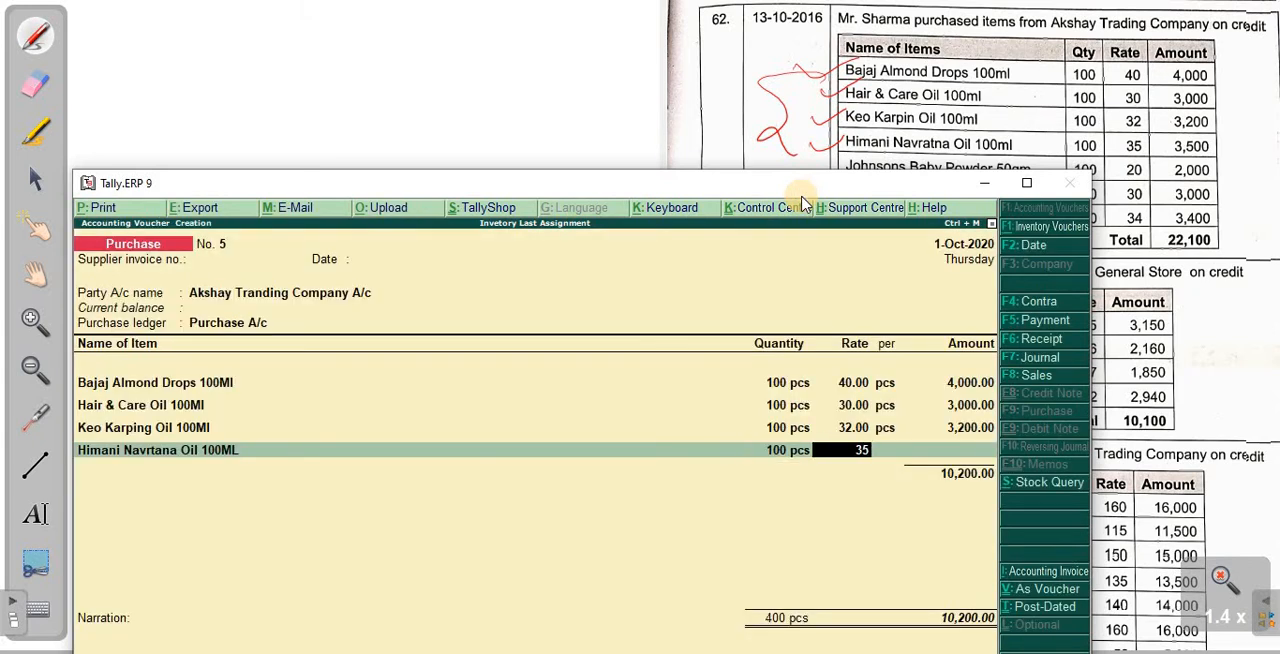
pyautogui.press('Return')
pyautogui.press('Return')
pyautogui.press('Return')
# - Add Johnsond Baby Powder 50Gm with quantity 100 pcs at a rate of 20, and uncover the remaining rows of the scanned list
pyautogui.write('Ho')
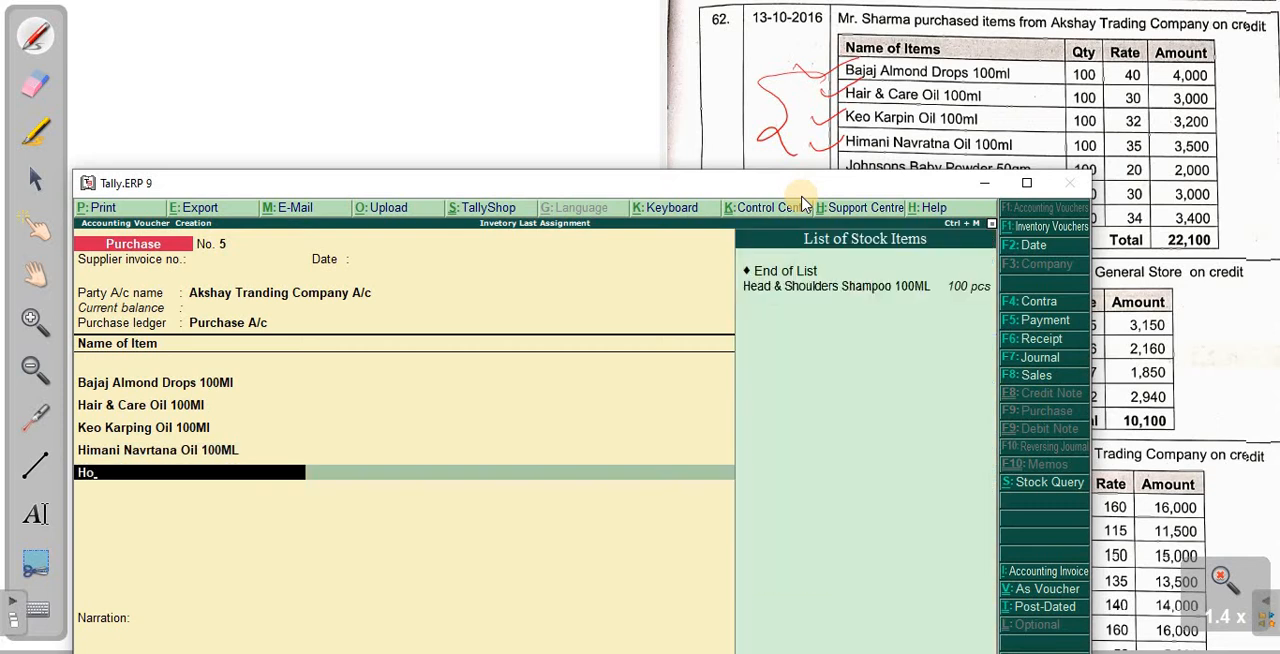
pyautogui.press('BackSpace')
pyautogui.press('BackSpace')
pyautogui.write('jo')
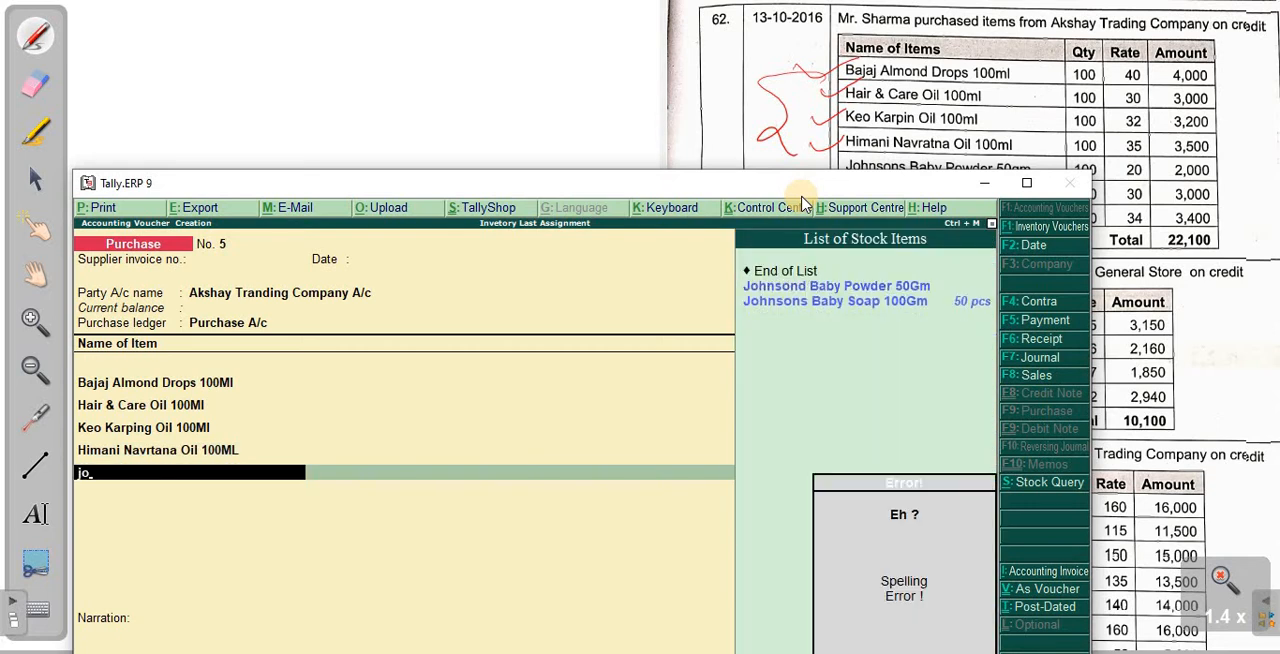
pyautogui.press('Return')
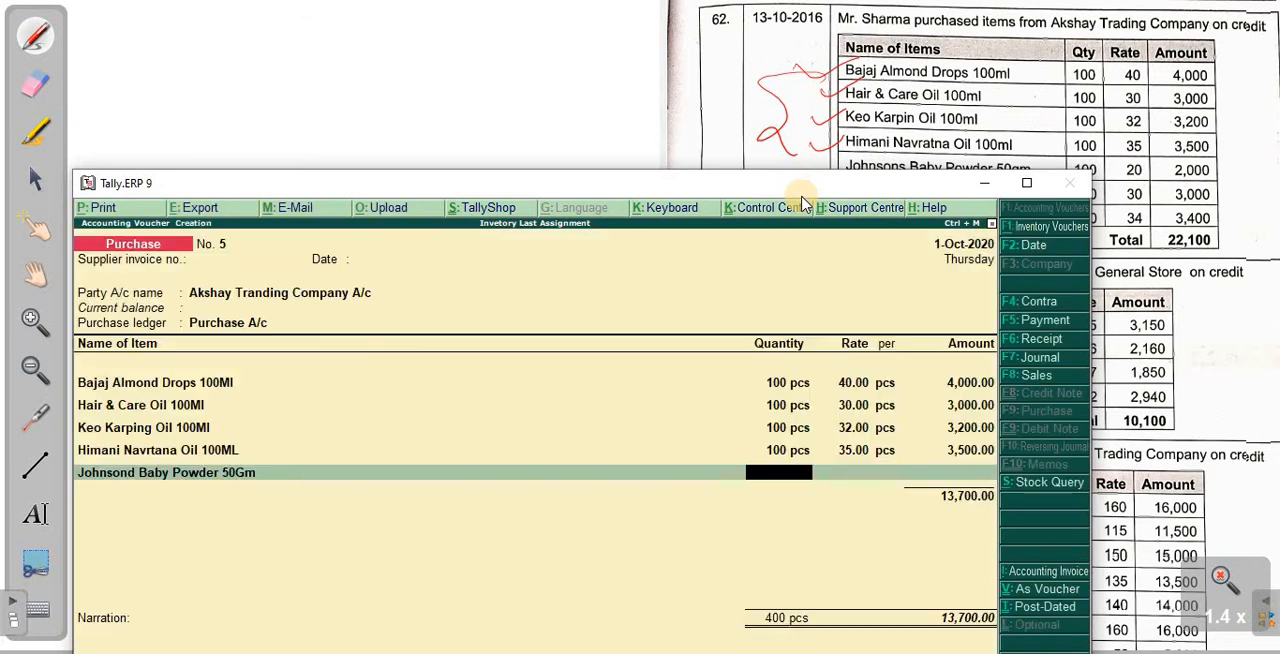
pyautogui.write('100')
pyautogui.press('Return')
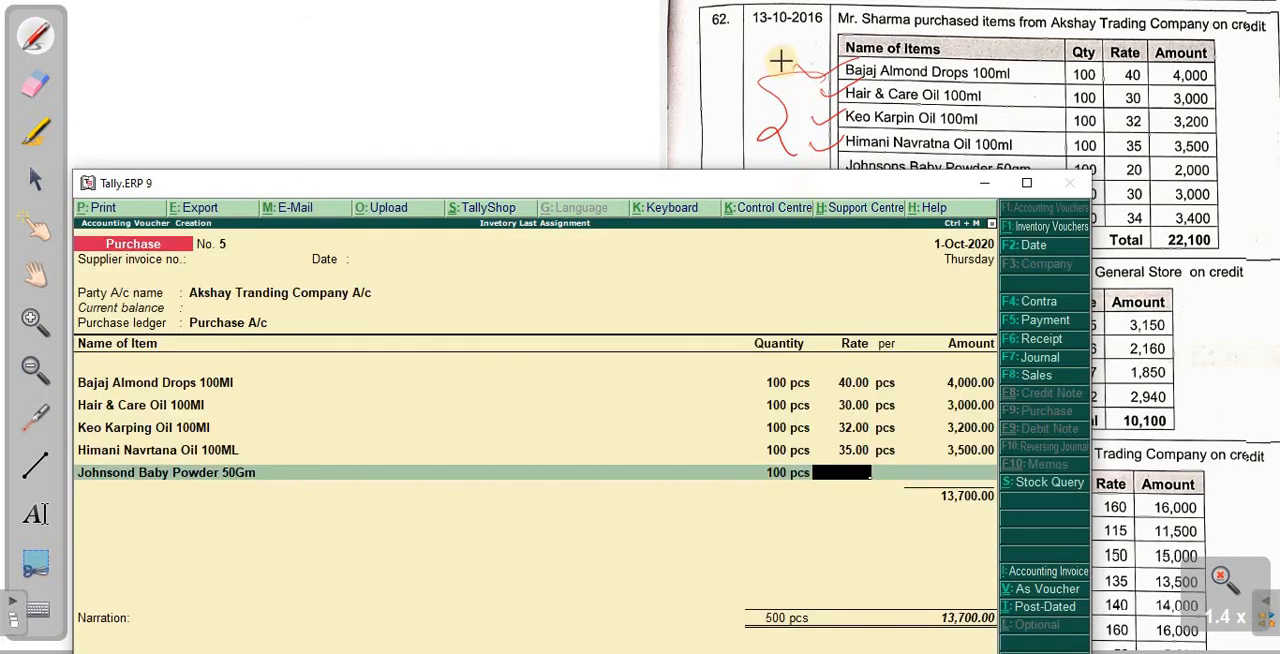
pyautogui.write('20')
pyautogui.press('Return')
pyautogui.moveTo(578, 186); pyautogui.dragTo(603, 261)
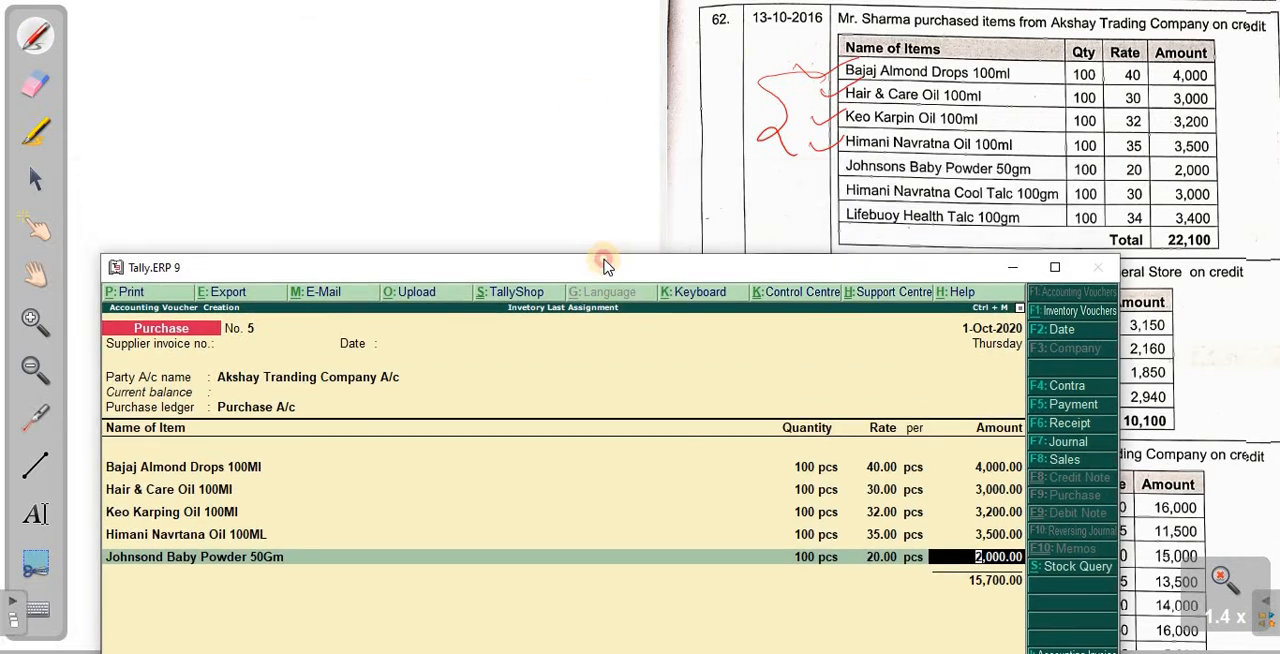
pyautogui.press('Return')
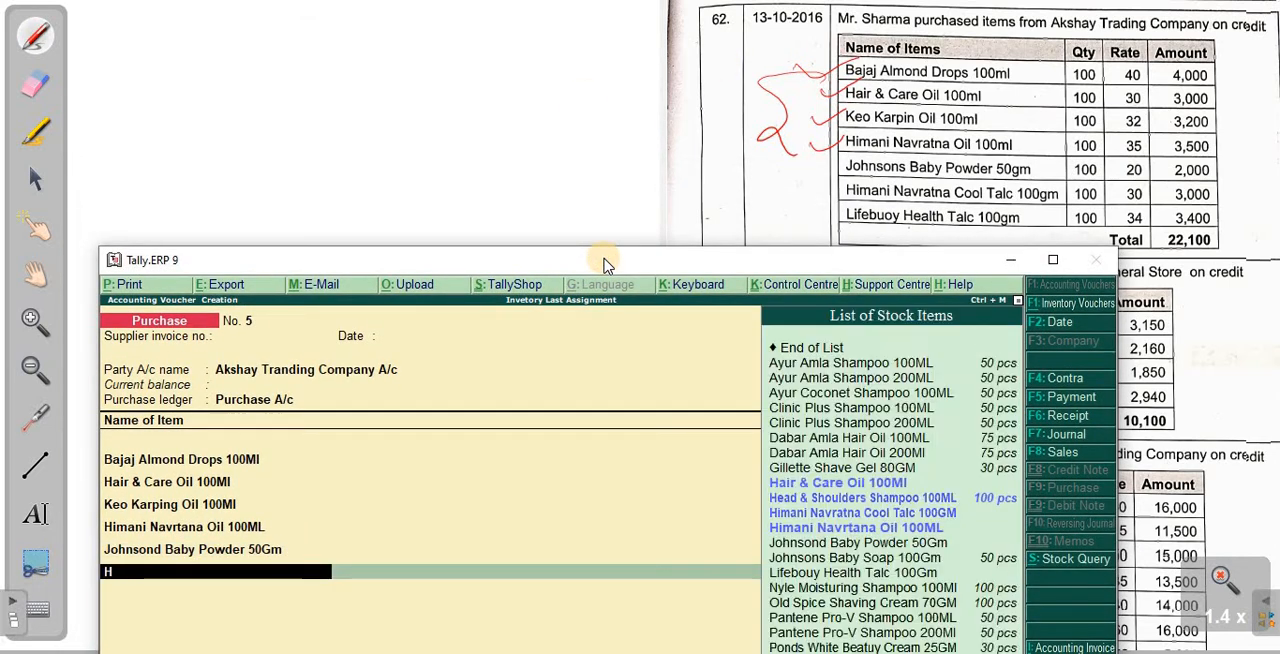
# - Add Himani Navratna Cool Talc 100GM to the purchase voucher with quantity 100 pcs at a rate of 30
pyautogui.write('Him')
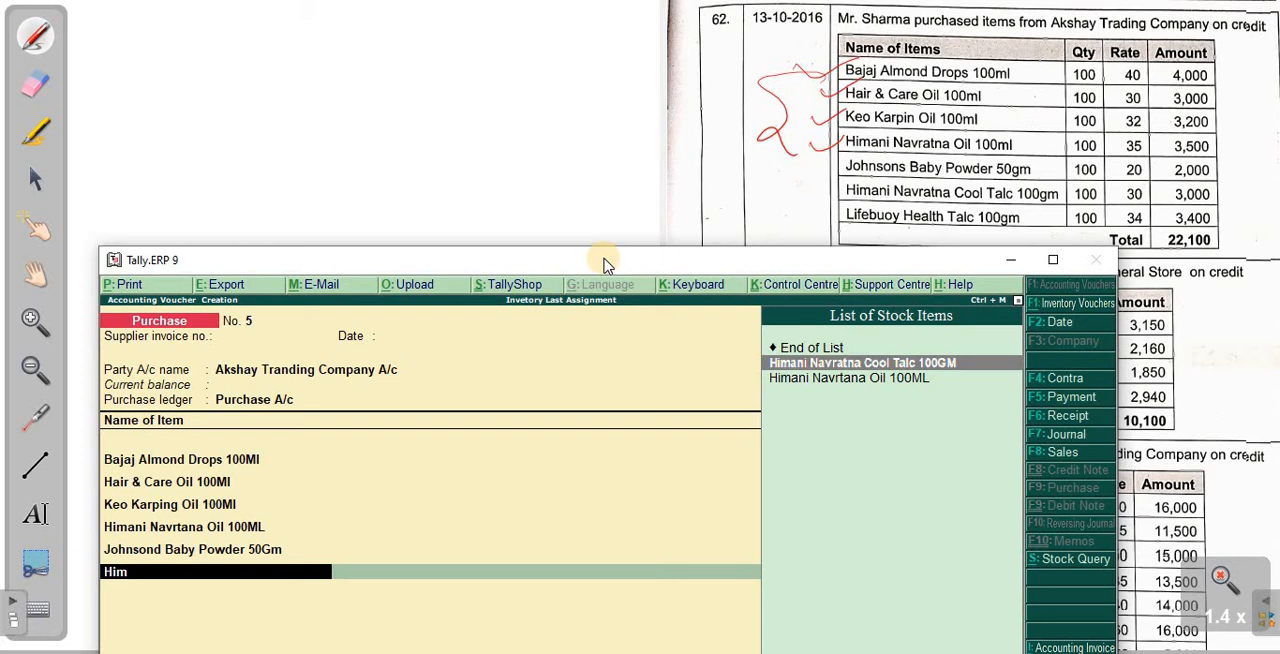
pyautogui.press('Return')
pyautogui.press('Return')
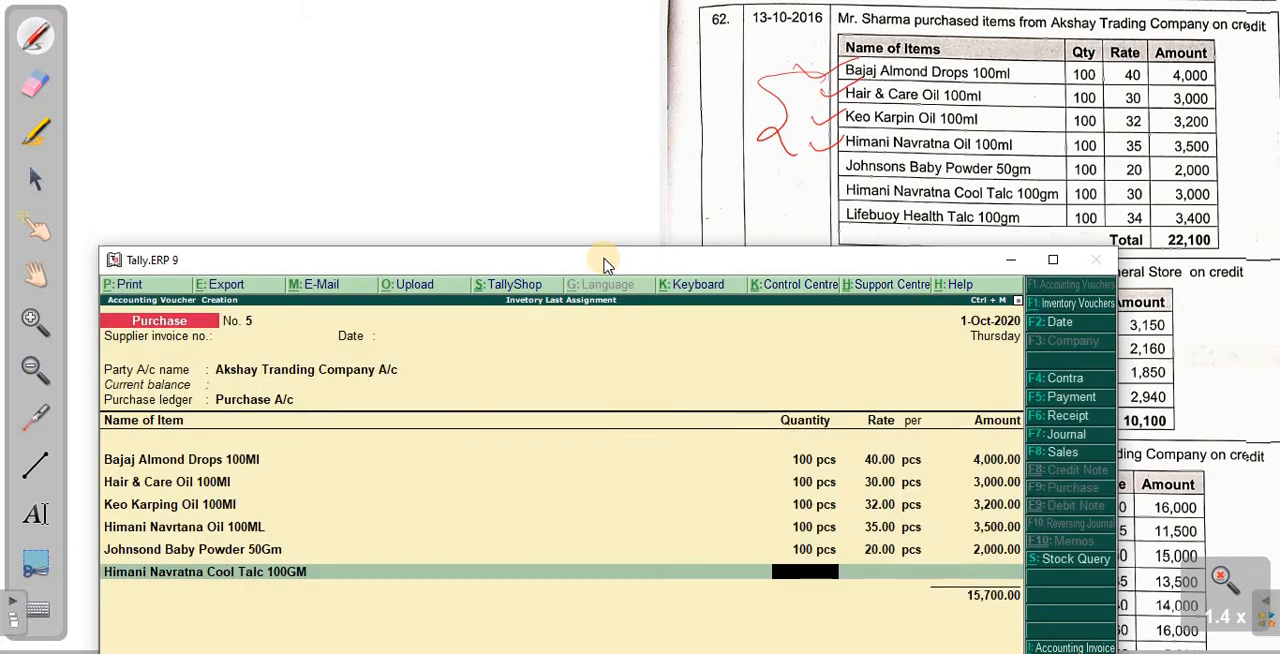
pyautogui.write('100')
pyautogui.press('Return')
pyautogui.write('30')
pyautogui.press('Return')
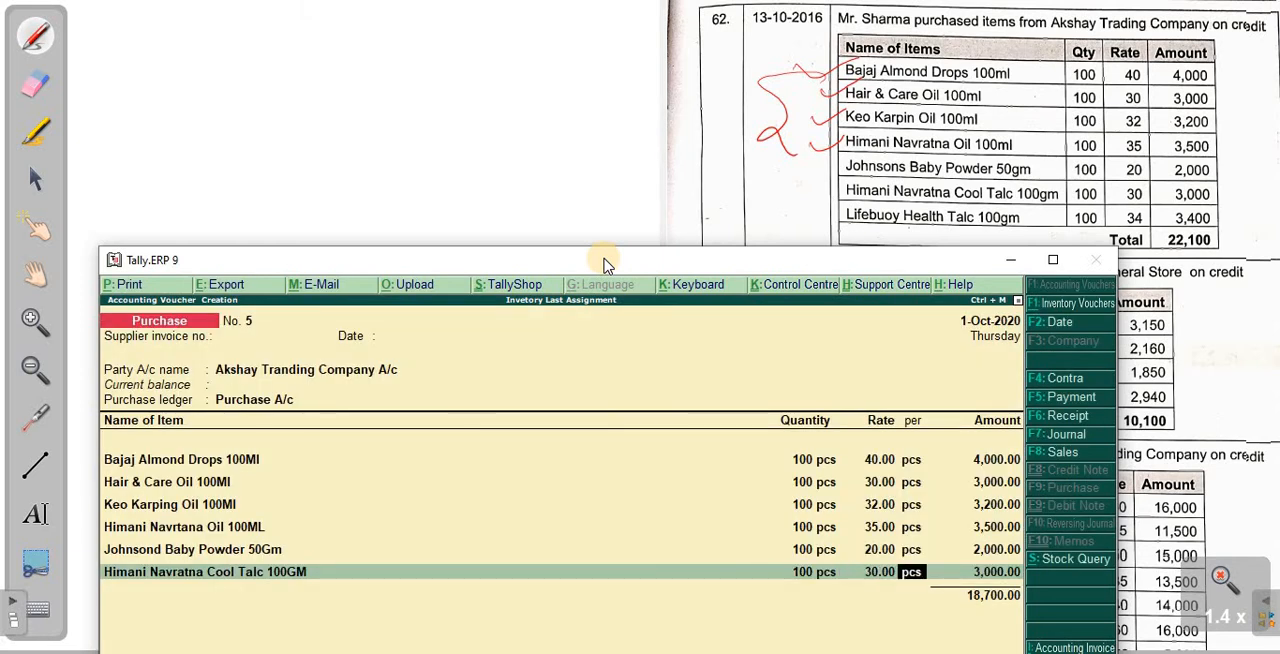
pyautogui.press('Return')
pyautogui.press('Return')
# - Add Lifebouy Health Talc 100Gm to the purchase voucher with quantity 100 pcs at a rate of 34
pyautogui.write('Li')
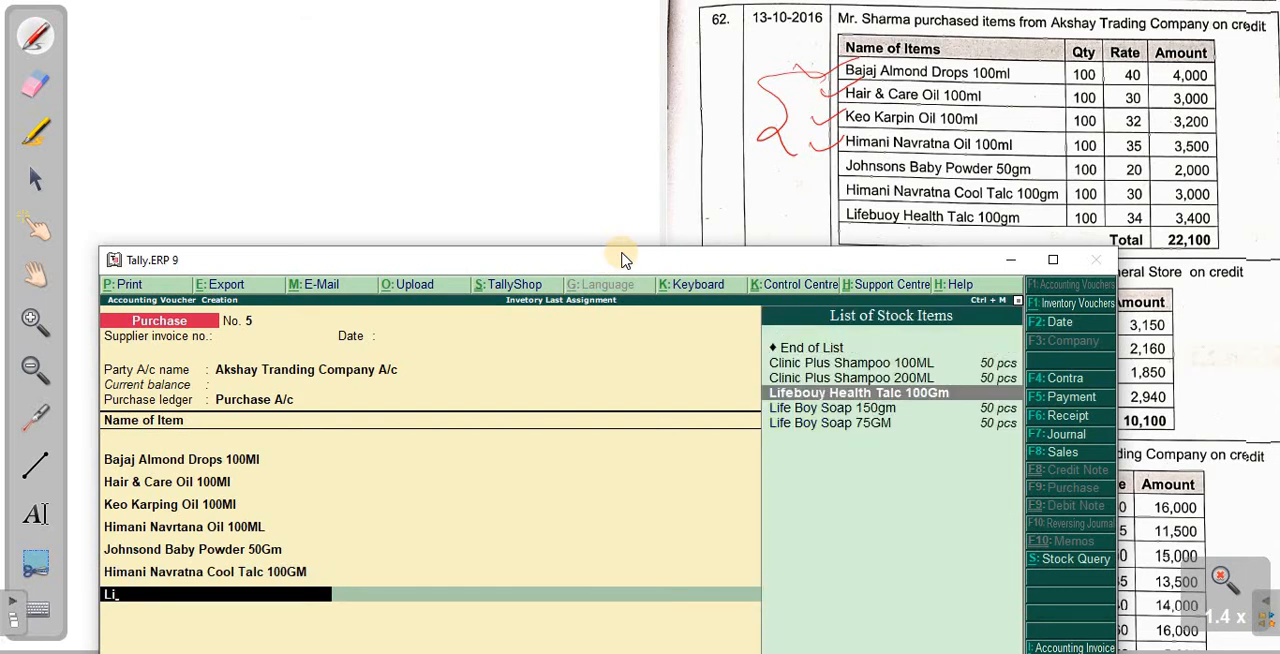
pyautogui.press('Return')
pyautogui.press('Return')
pyautogui.write('100')
pyautogui.press('Return')
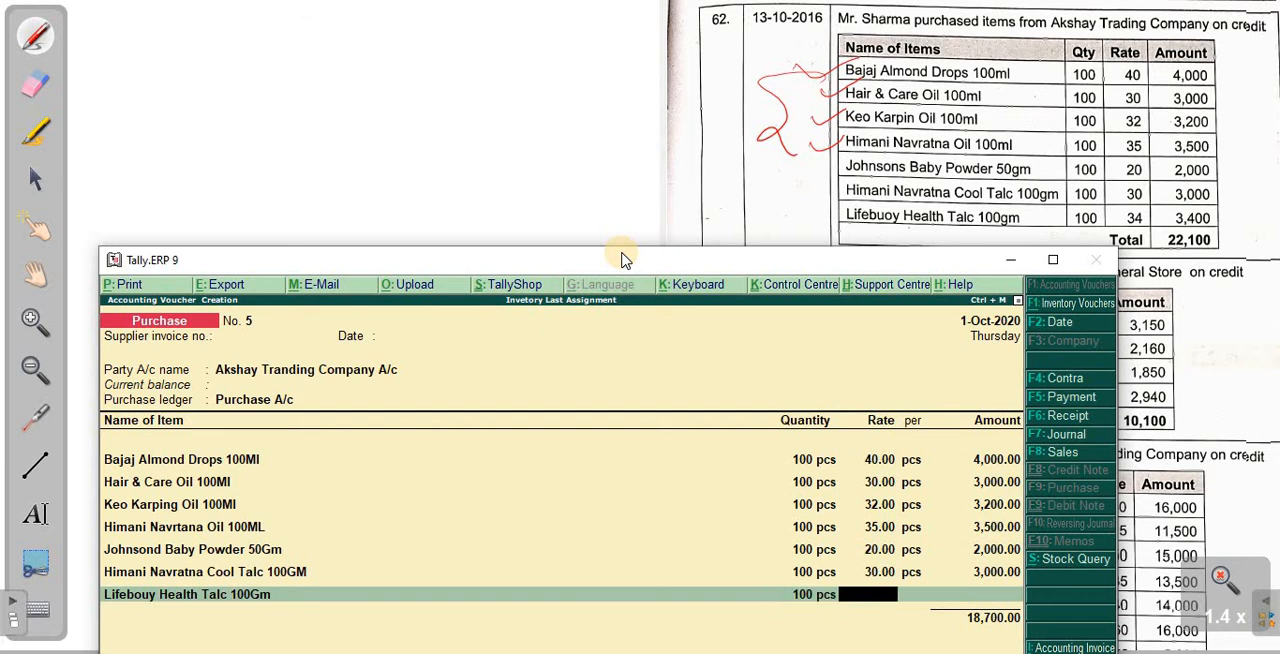
pyautogui.write('34')
pyautogui.press('Return')
pyautogui.press('Return')
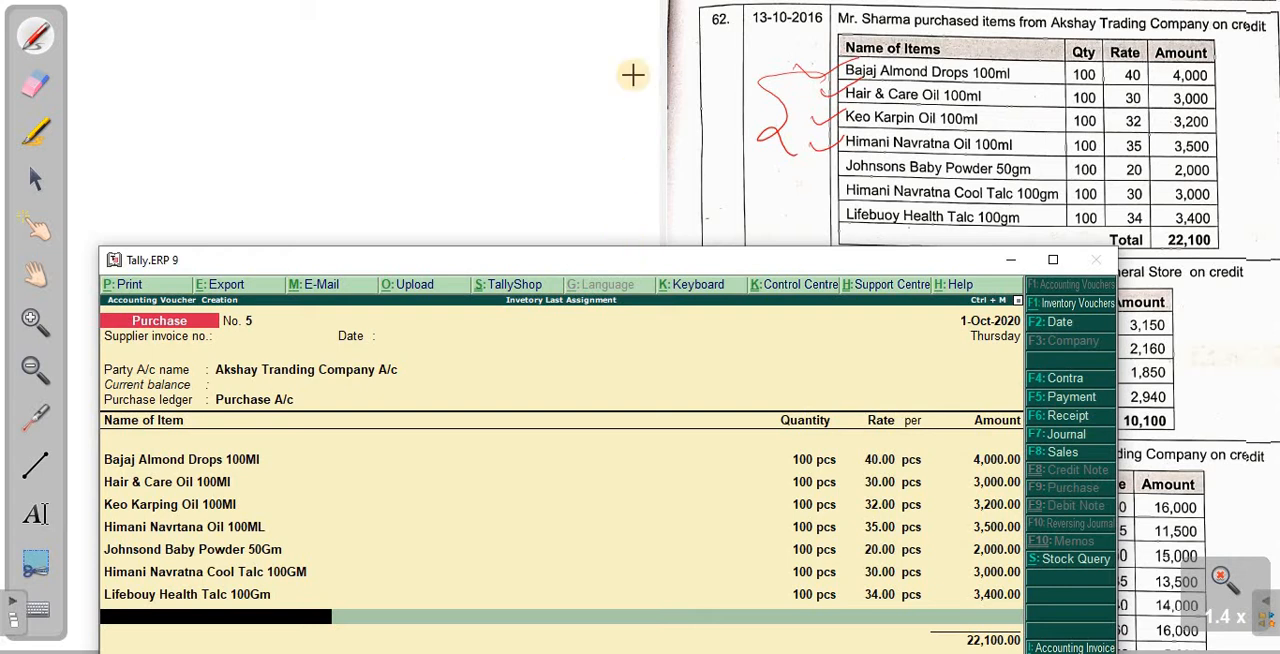
# - Maximize the Tally window, then end the item list and allocate the full purchase amount to a new bill reference 1005
pyautogui.doubleClick(771, 262)
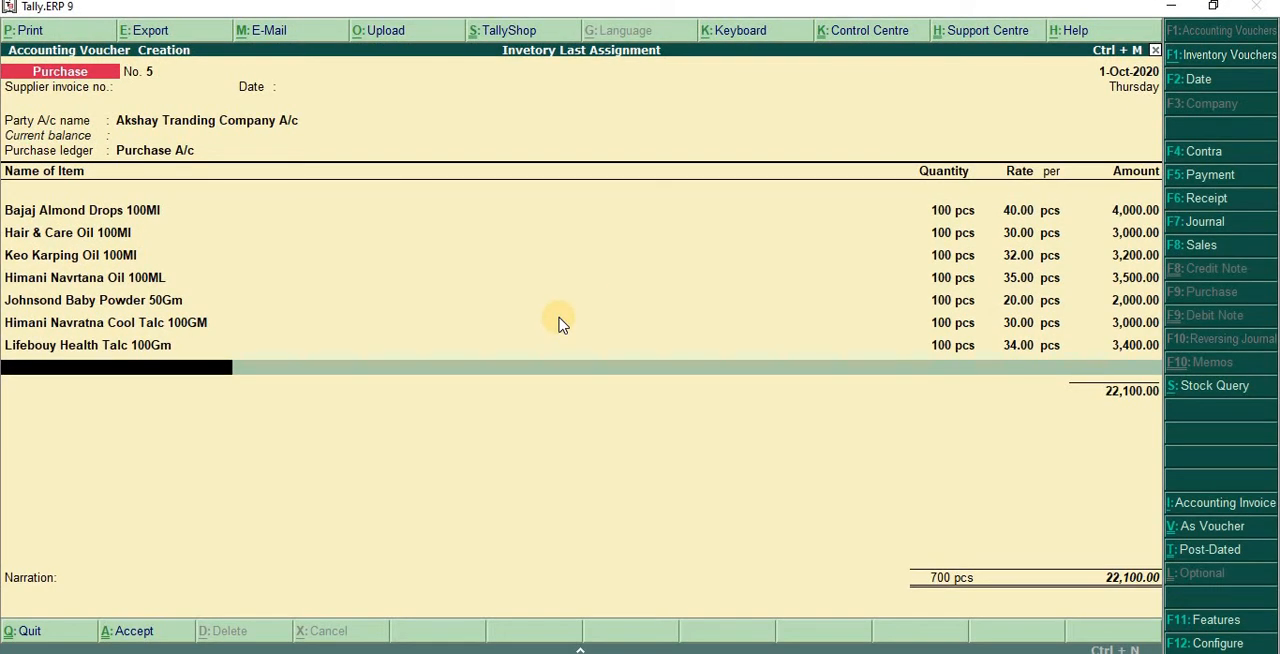
pyautogui.press('Return')
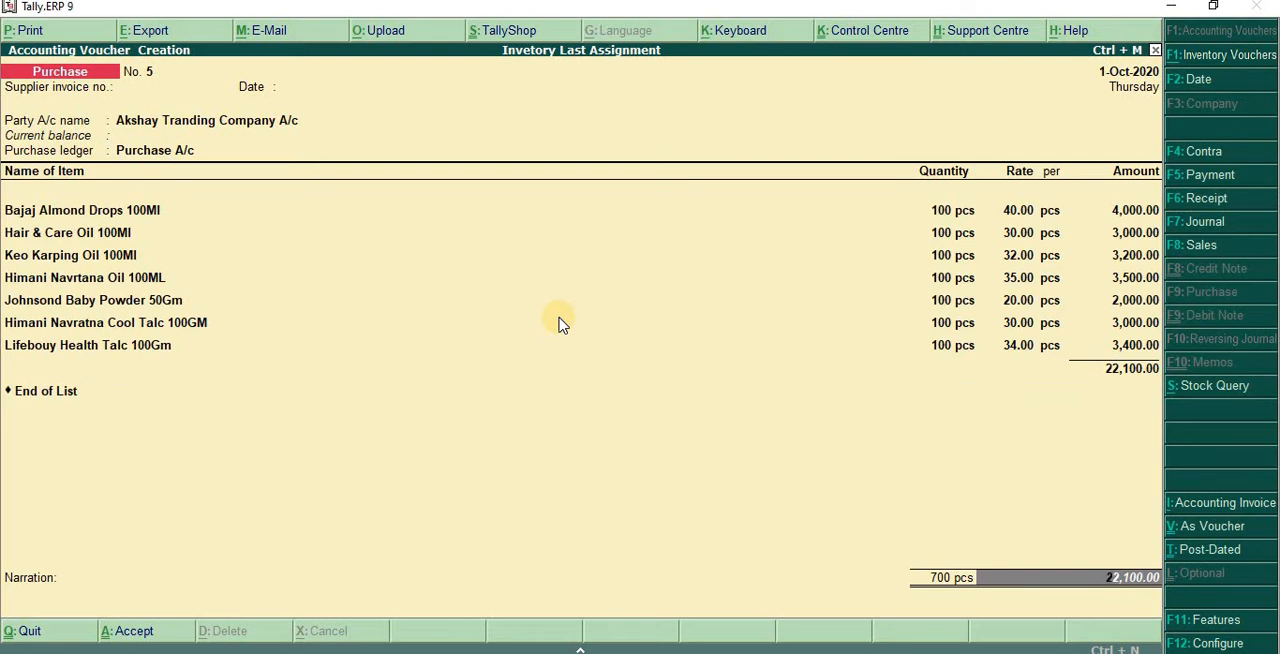
pyautogui.press('Return')
pyautogui.press('Return')
pyautogui.press('Return')
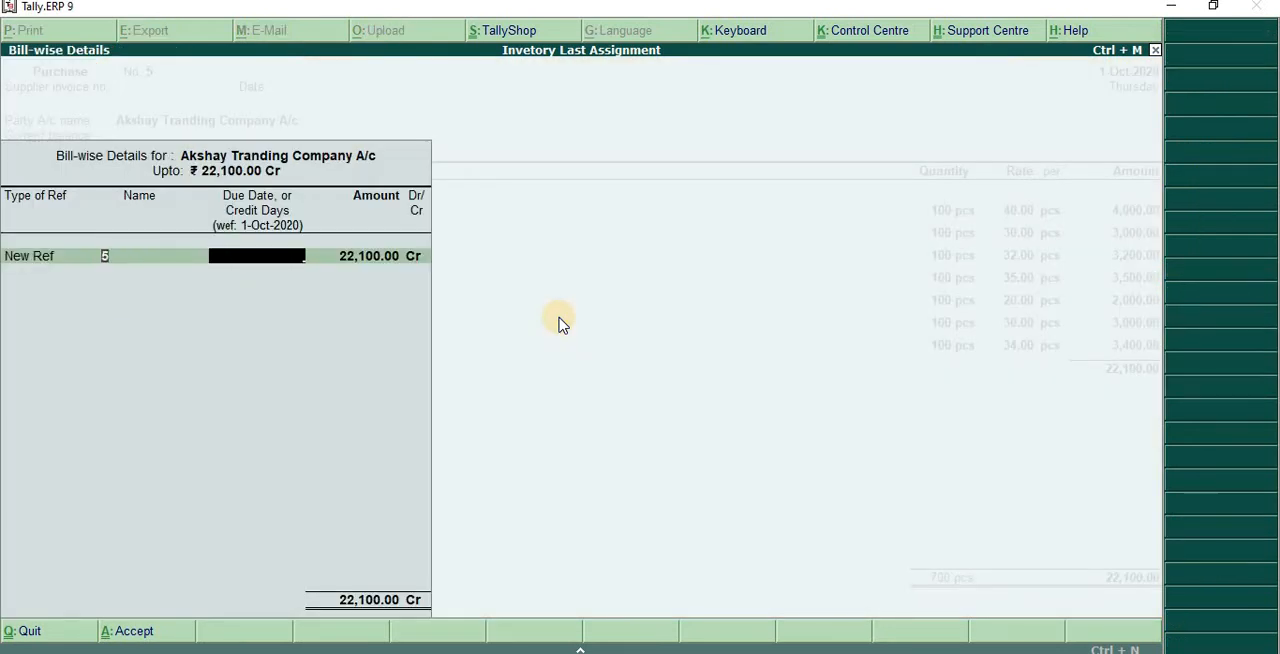
pyautogui.press('BackSpace')
pyautogui.write('1005')
# - Save the purchase voucher without a narration, then switch to the scanned assignment and find transaction 63
pyautogui.press('Return')
pyautogui.press('Return')
pyautogui.press('Return')
pyautogui.press('Return')
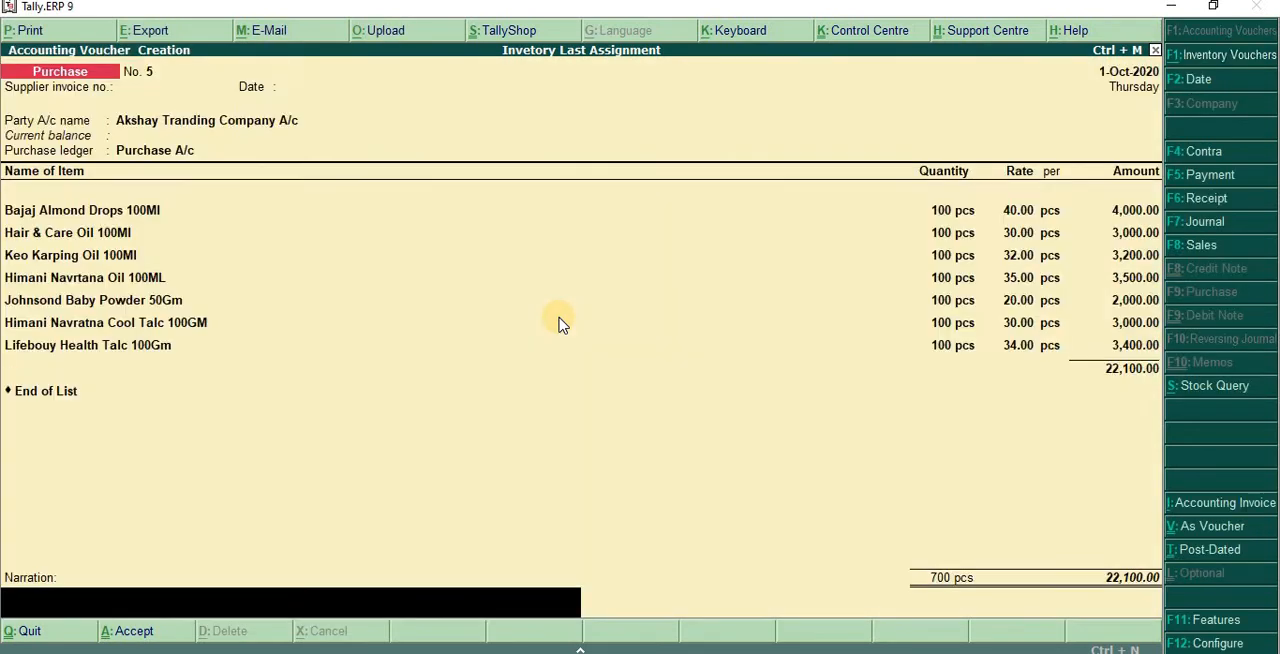
pyautogui.press('Return')
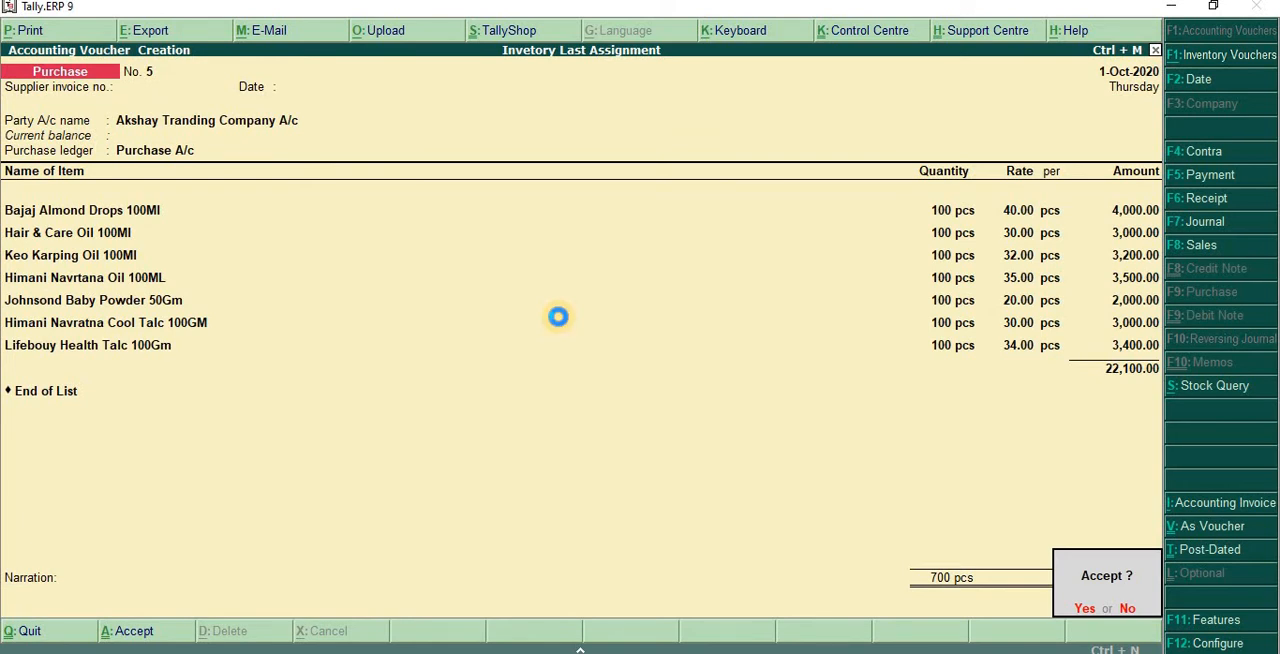
pyautogui.press('Return')
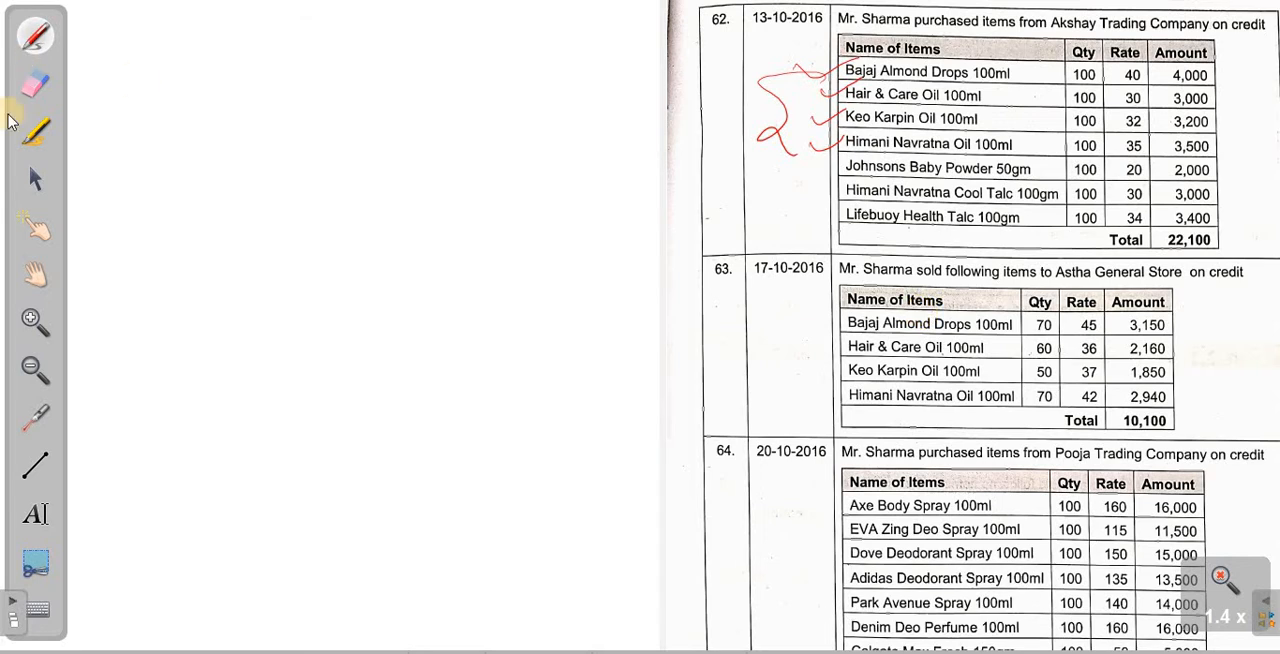
pyautogui.click(35, 275)
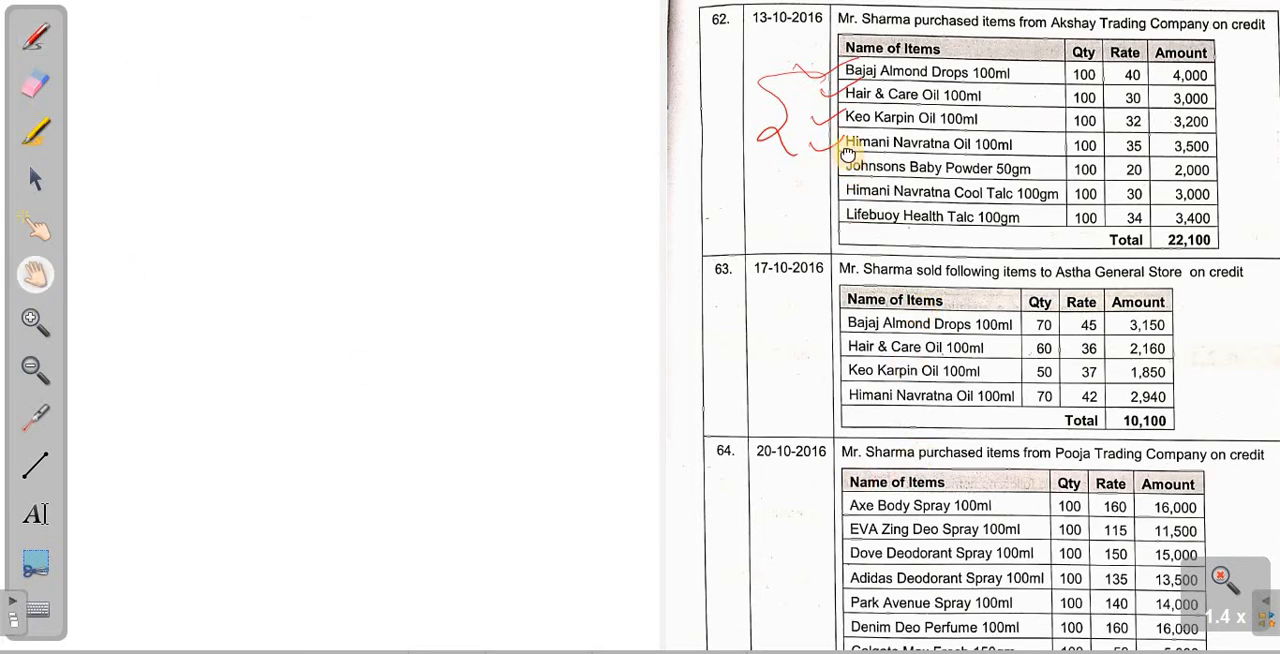
pyautogui.scroll(-5, 851, 120)
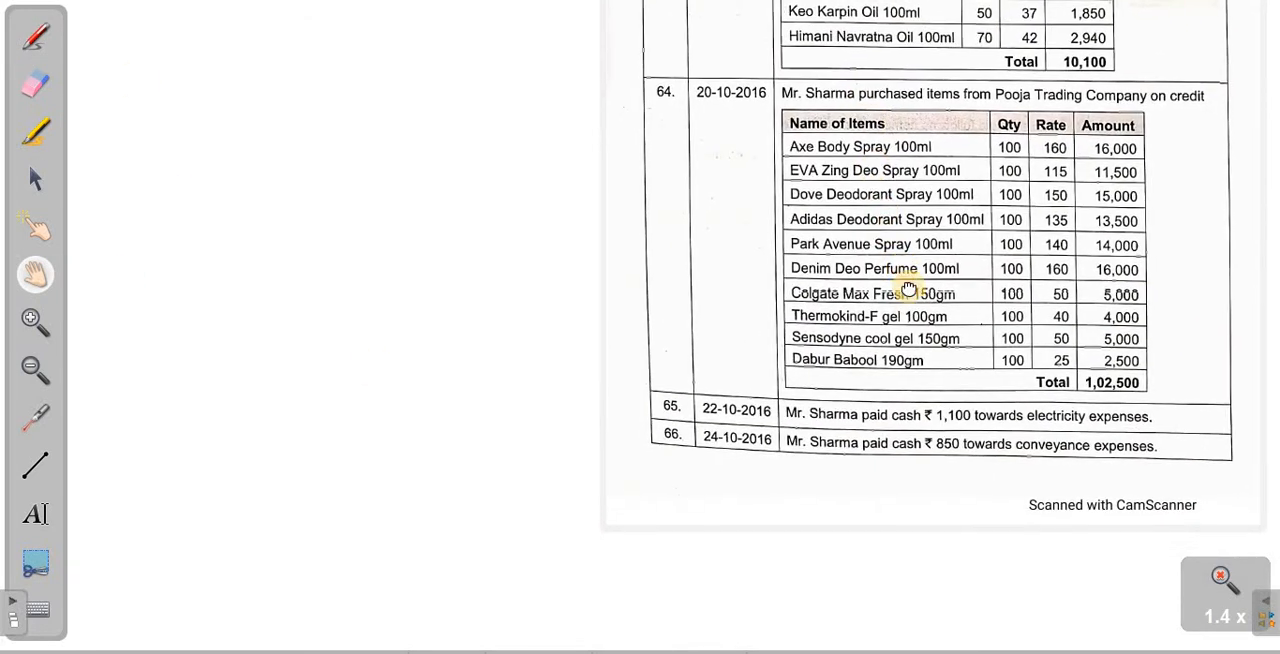
pyautogui.scroll(3, 918, 318)
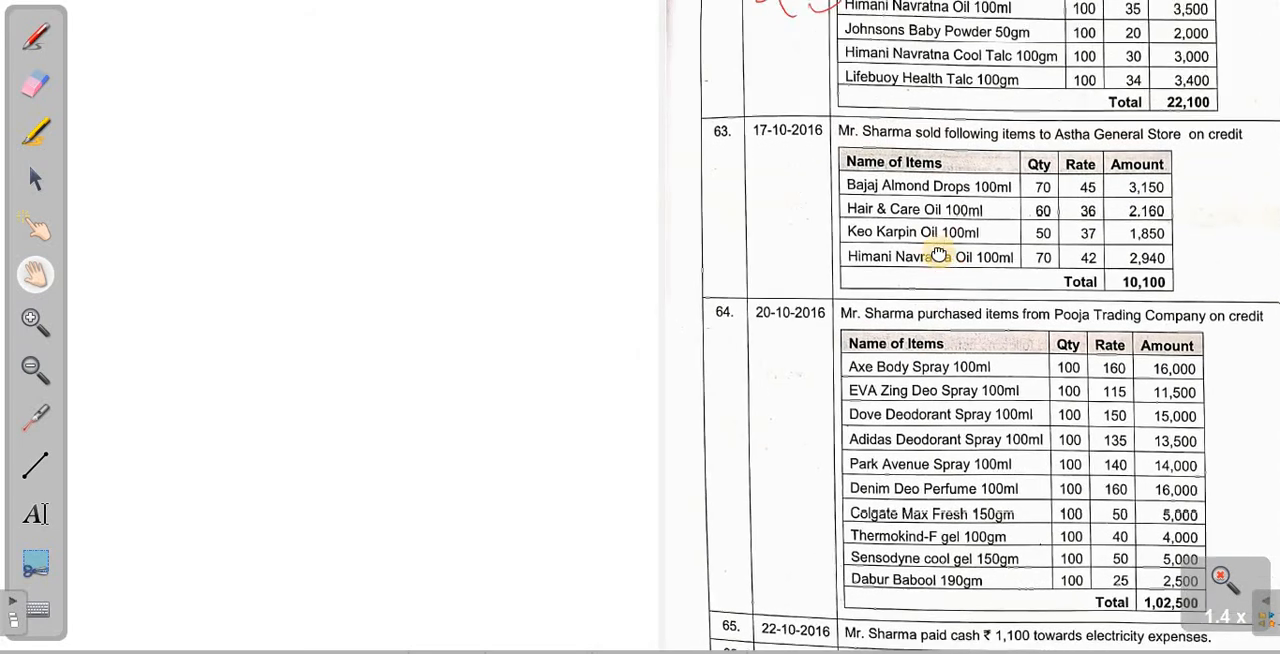
pyautogui.scroll(-2, 935, 240)
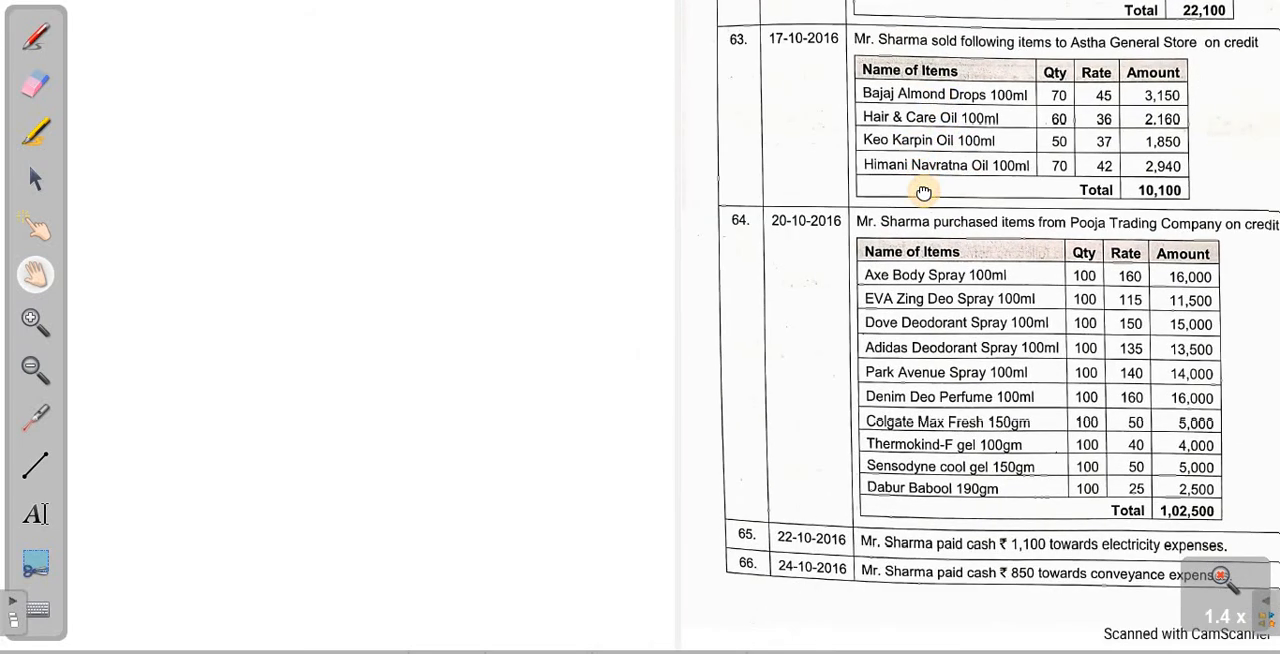
pyautogui.scroll(-1, 923, 192)
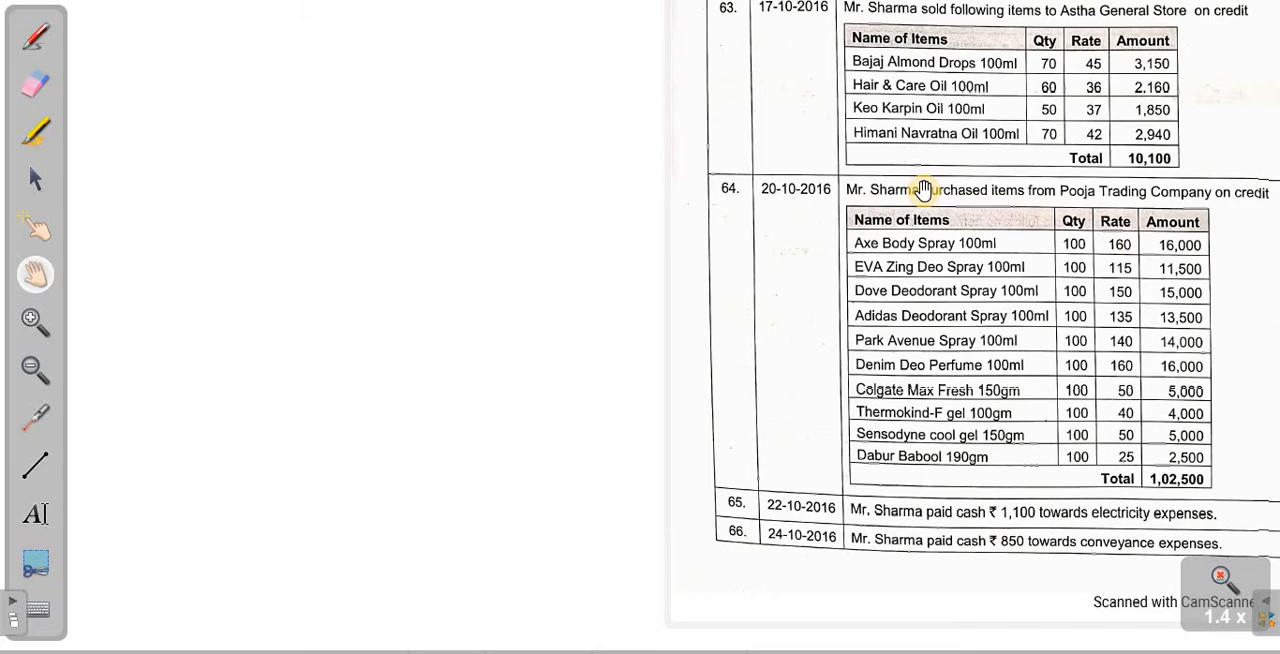
# - Return to Tally, start a sales voucher, and place its reduced window below the scanned item list of transaction 63
pyautogui.hotkey('alt', 'Tab')
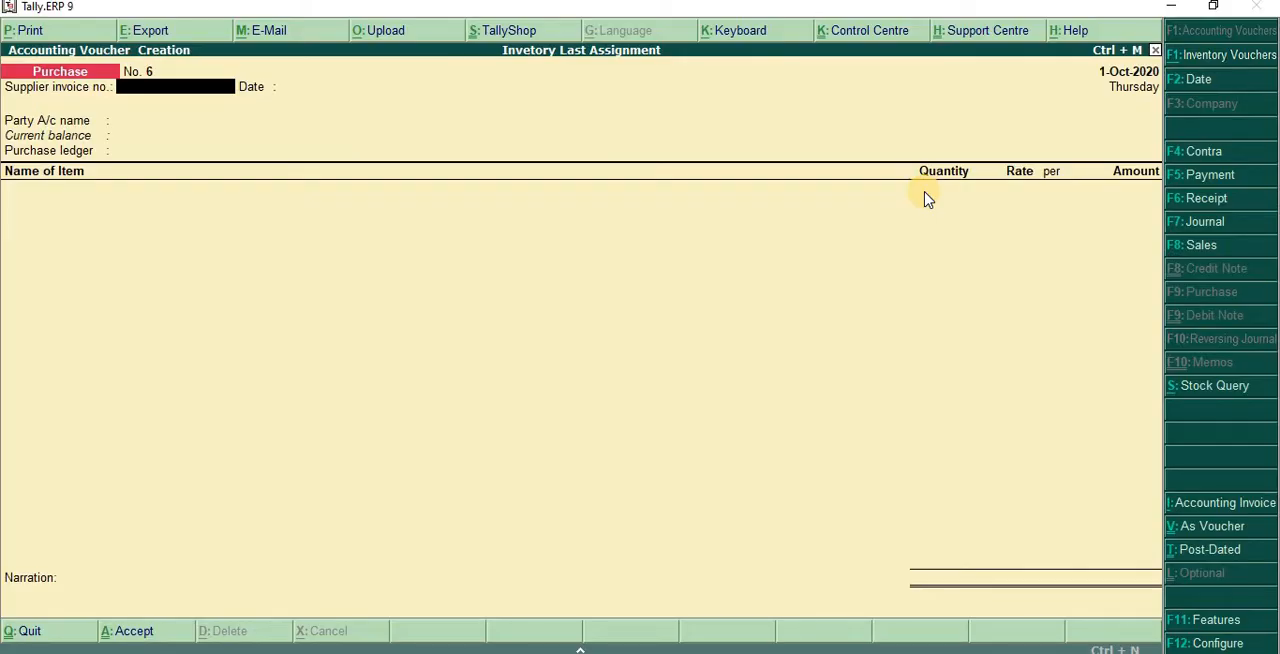
pyautogui.press('F8')
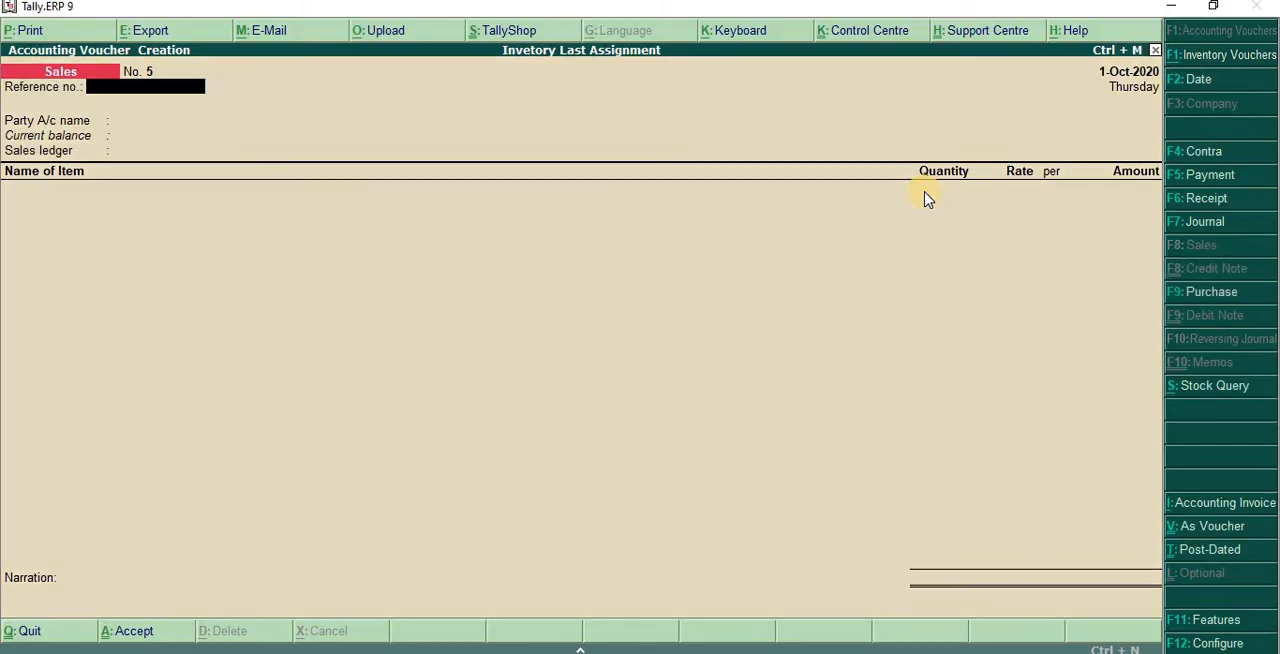
pyautogui.doubleClick(580, 12)
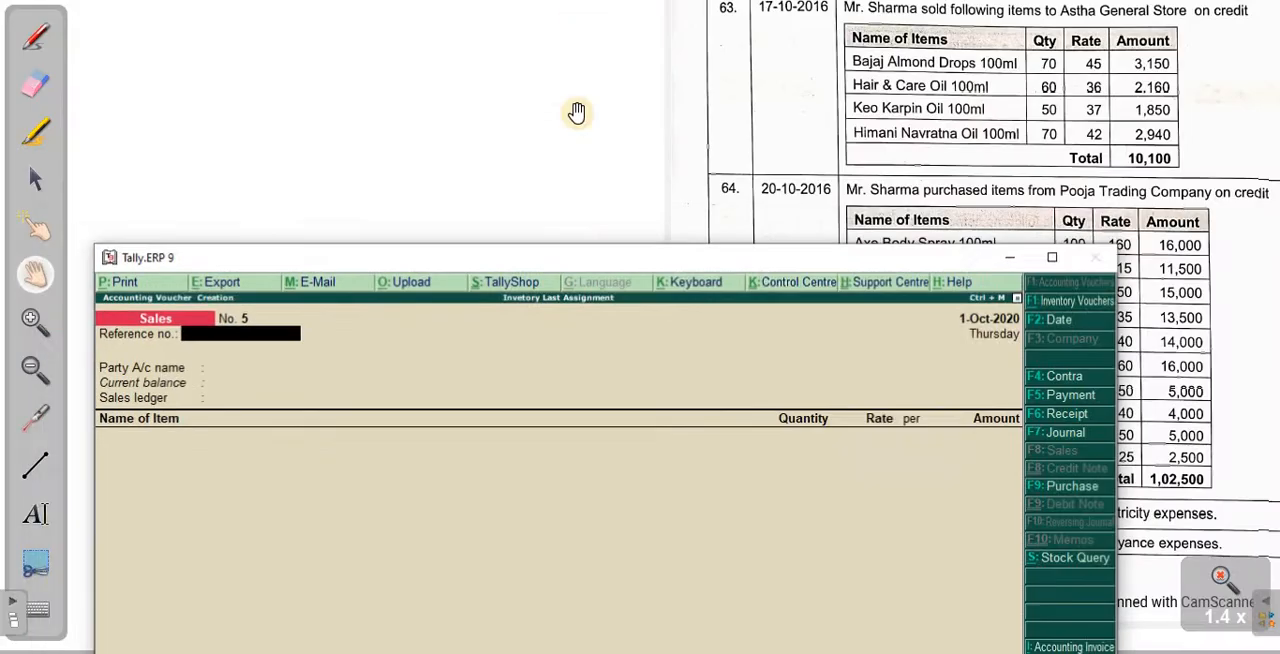
pyautogui.moveTo(614, 257); pyautogui.dragTo(588, 232)
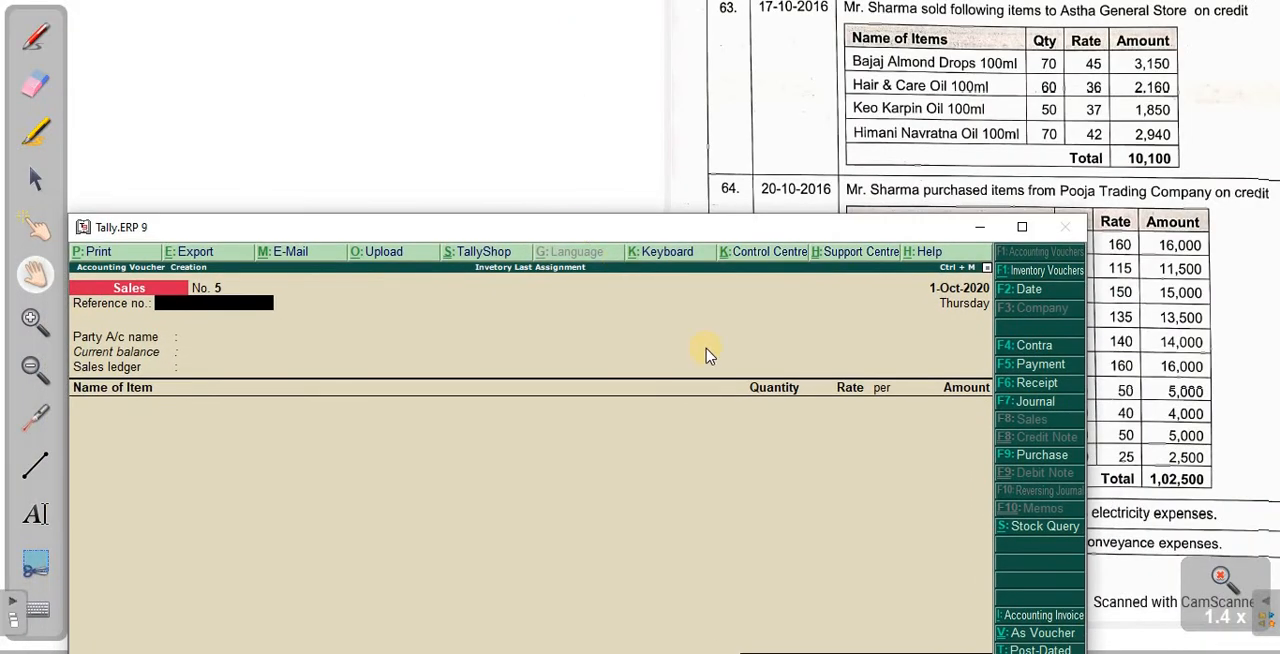
# - Choose Ashta General Store A/c as the party account of the sales voucher, leaving the reference number empty
pyautogui.press('Return')
pyautogui.write('As')
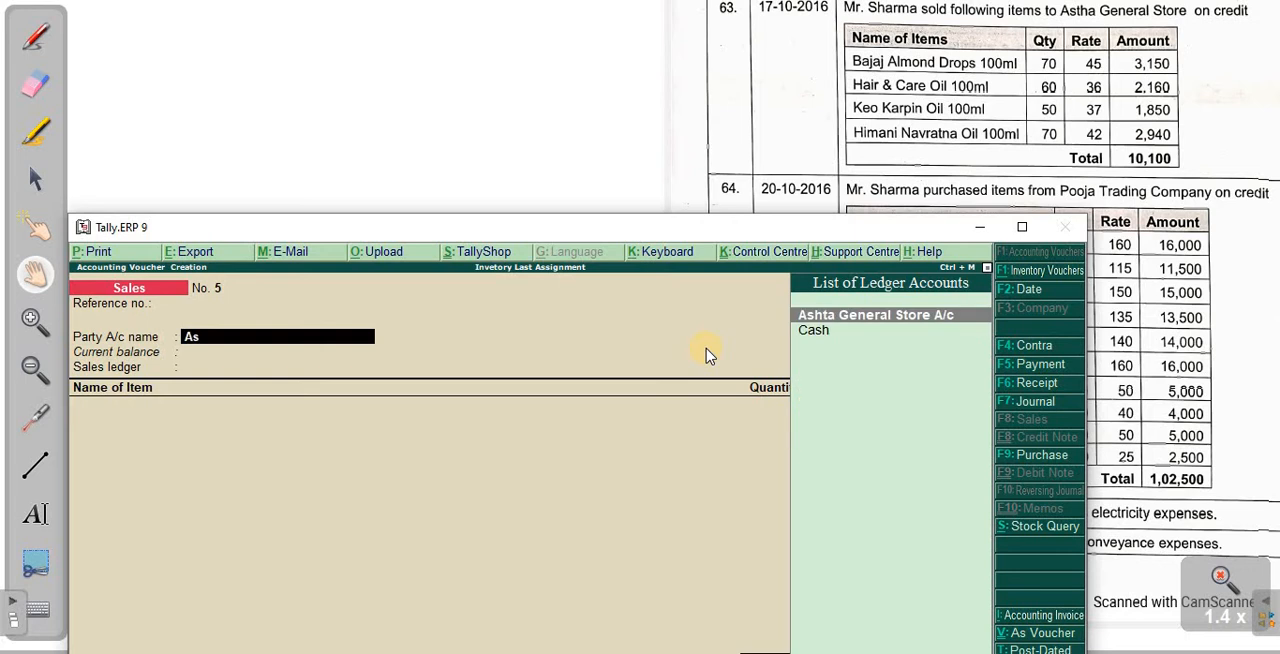
pyautogui.press('Return')
pyautogui.press('Escape')
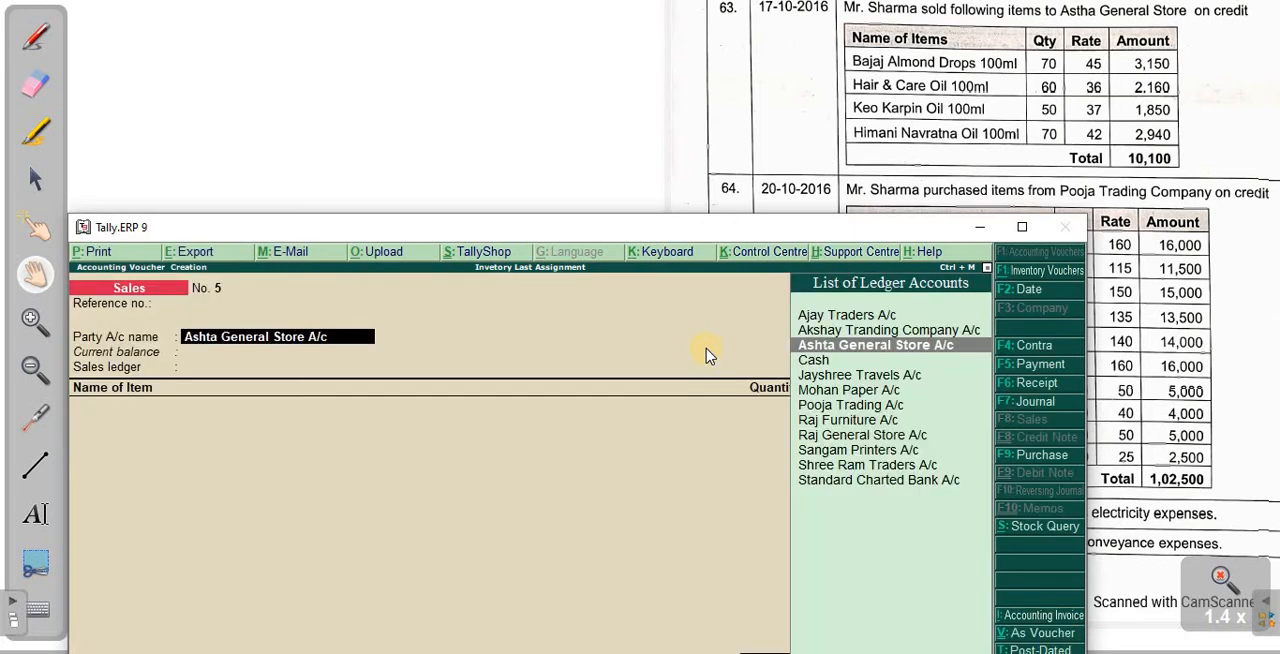
# - Review the group, bill-by-bill setting and mailing details of the Ashta General Store A/c ledger, leaving them as they are
pyautogui.hotkey('ctrl', 'Return')
pyautogui.press('Return')
pyautogui.press('Return')
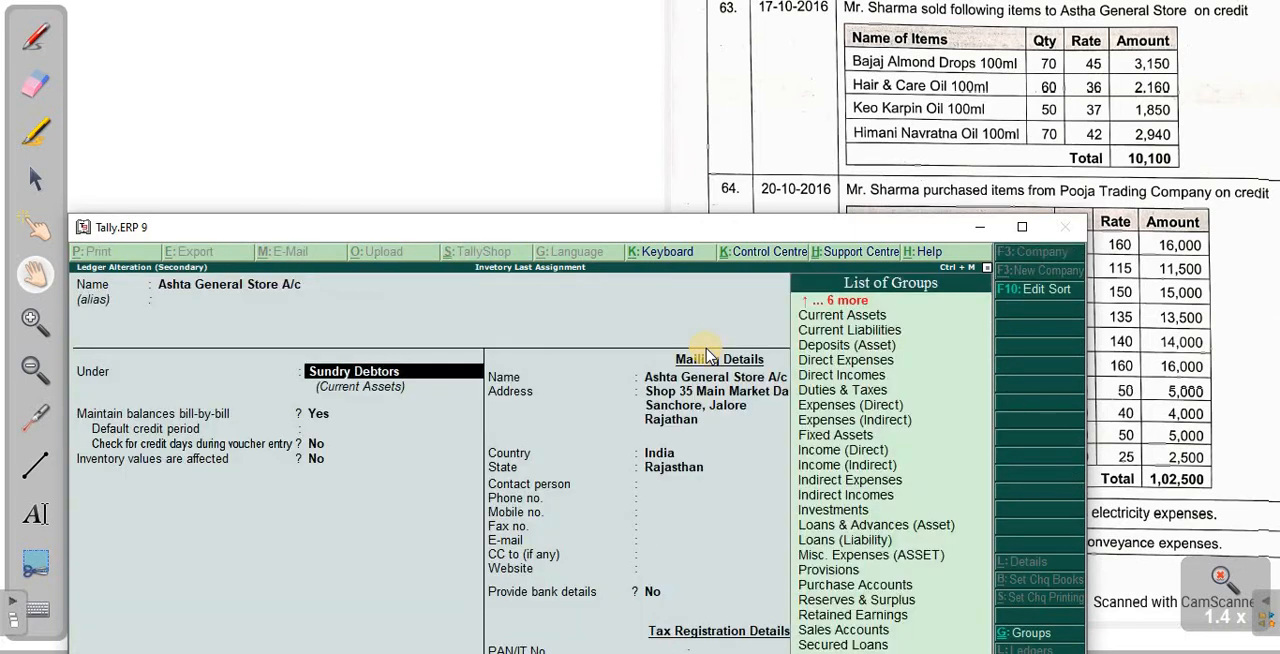
pyautogui.press('Return')
pyautogui.press('Return')
pyautogui.press('Return')
# - Accept the party with empty despatch and order details, and set the sales ledger to Sales A/c
pyautogui.press('Return')
pyautogui.press('Return')
pyautogui.click(705, 348)
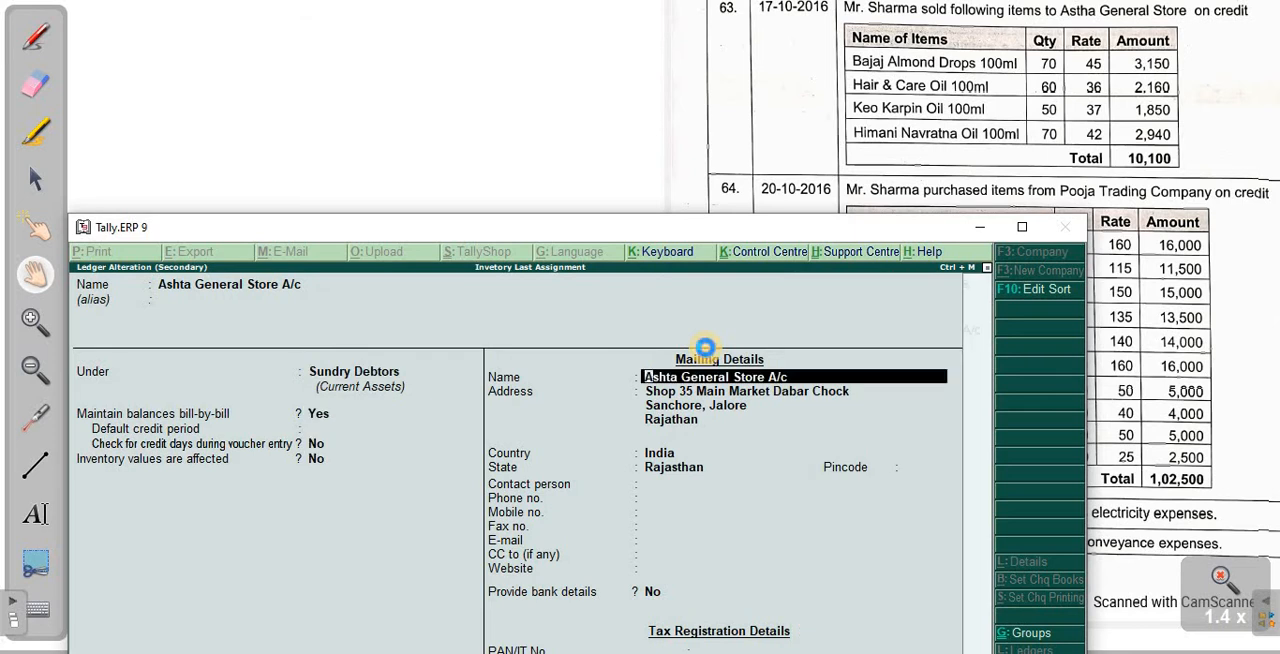
pyautogui.hotkey('ctrl', 'a')
pyautogui.press('Return')
pyautogui.press('Return')
pyautogui.press('Return')
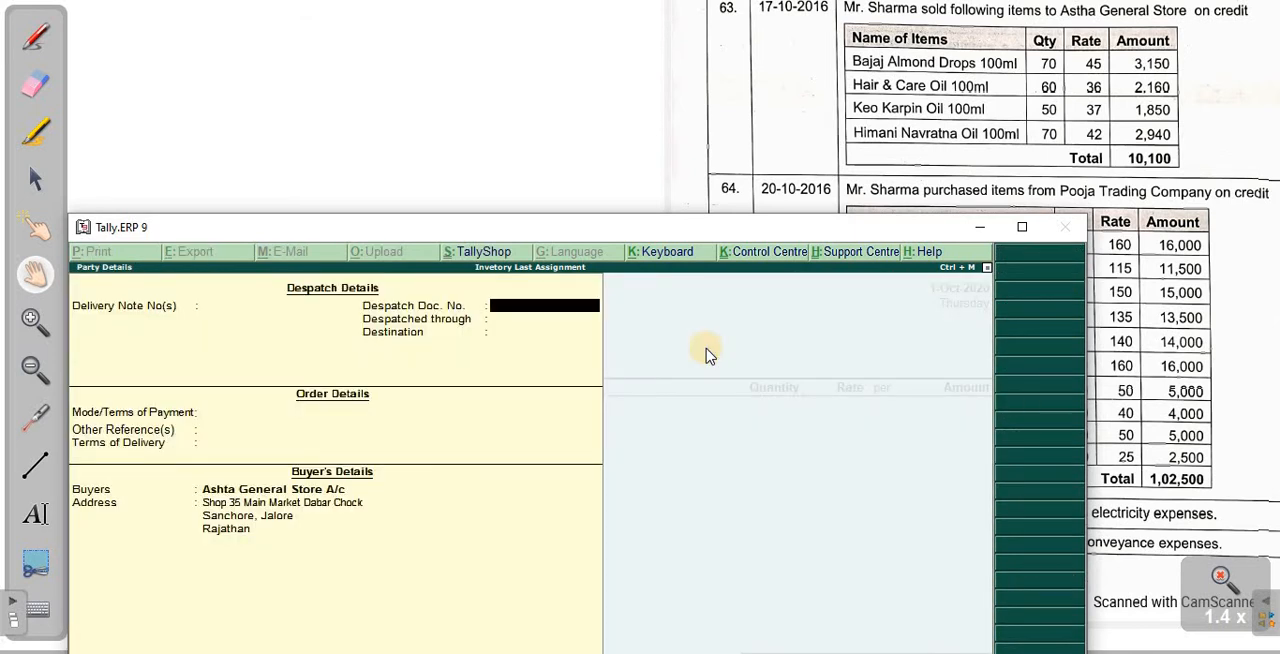
pyautogui.hotkey('ctrl', 'a')
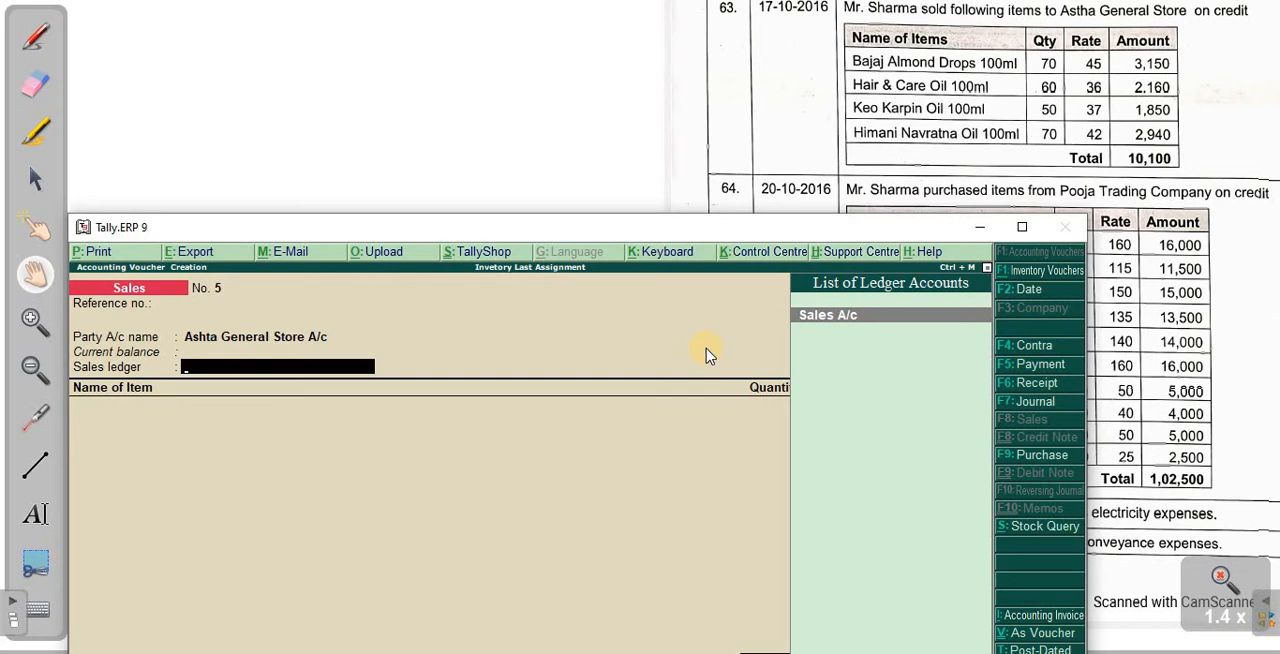
pyautogui.press('Return')
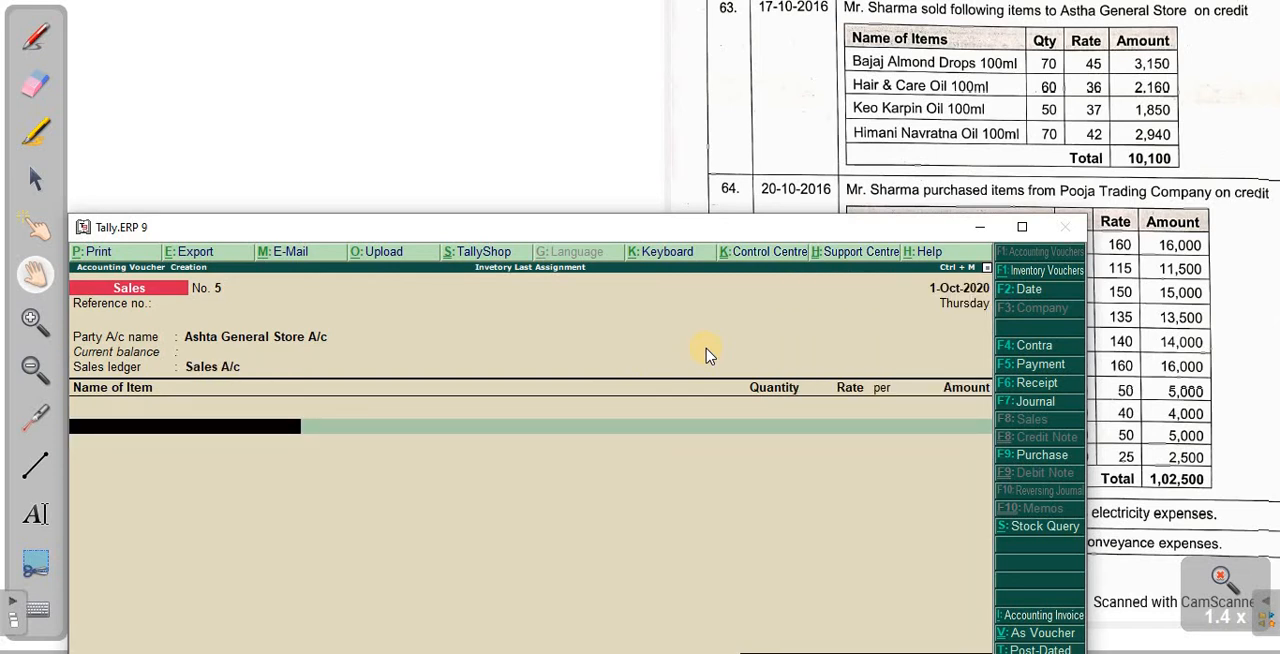
# - Add Bajaj Almond Drops 100Ml to the sales voucher with quantity 70 pcs at a rate of 45
pyautogui.write('Ba')
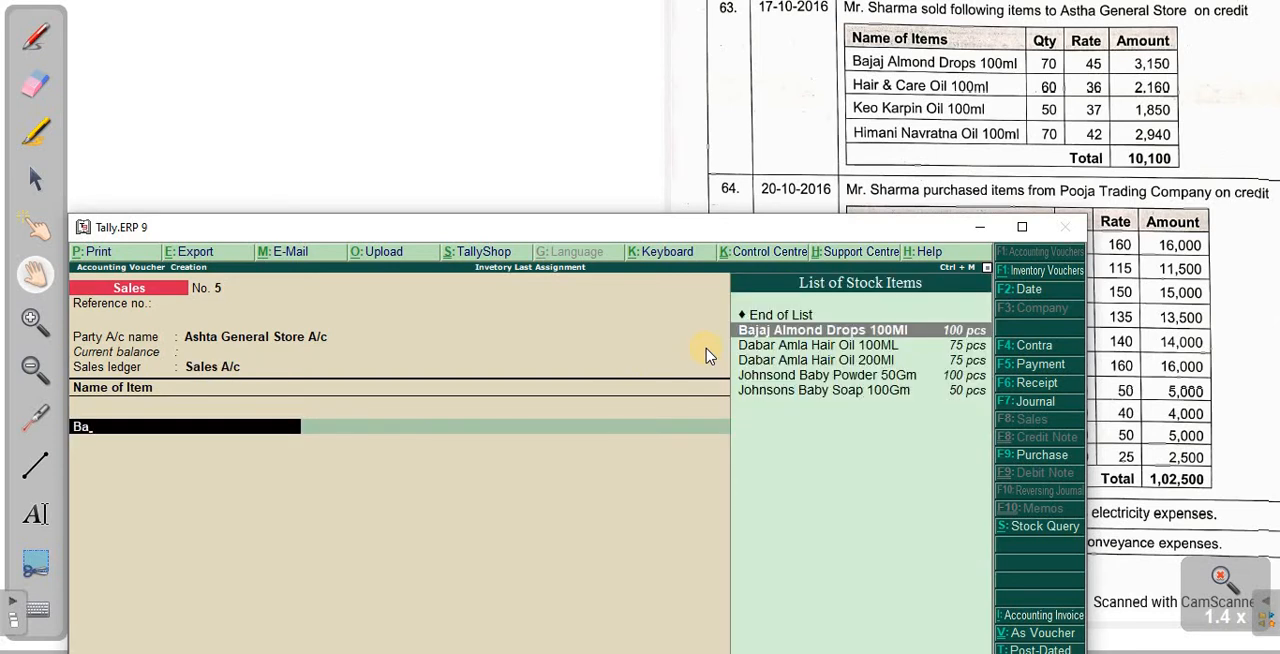
pyautogui.press('Return')
pyautogui.press('Return')
pyautogui.write('7')
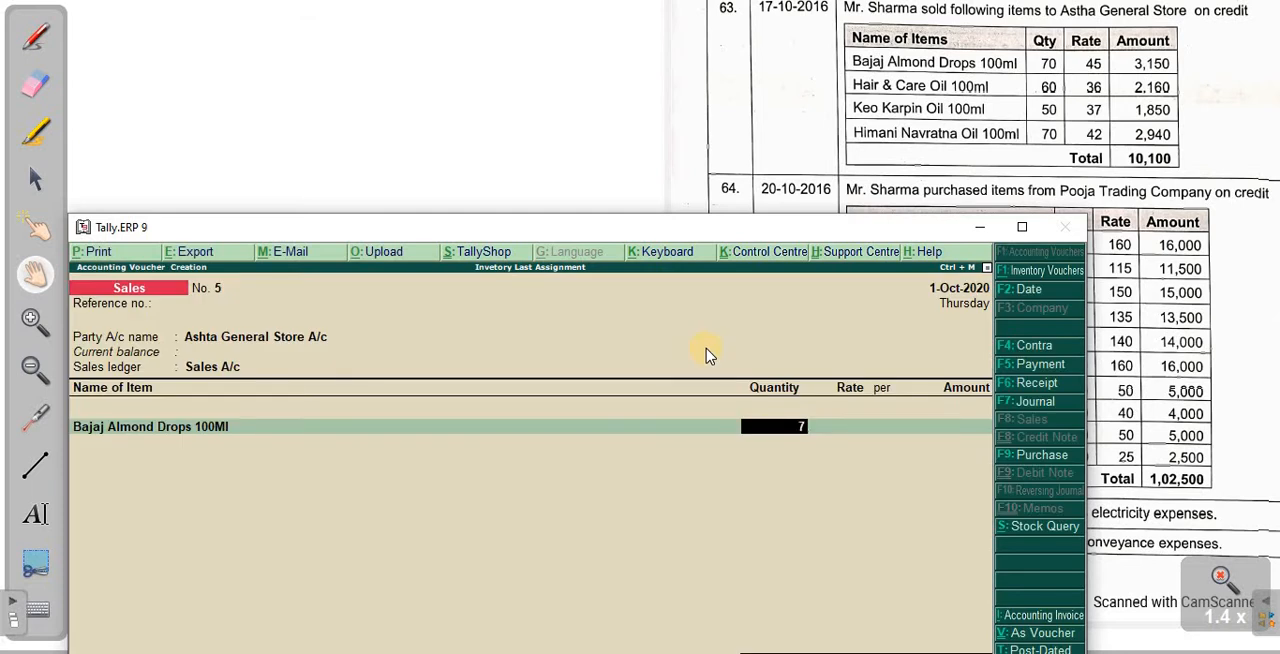
pyautogui.write('0')
pyautogui.press('Return')
pyautogui.write('45')
pyautogui.press('Return')
pyautogui.press('Return')
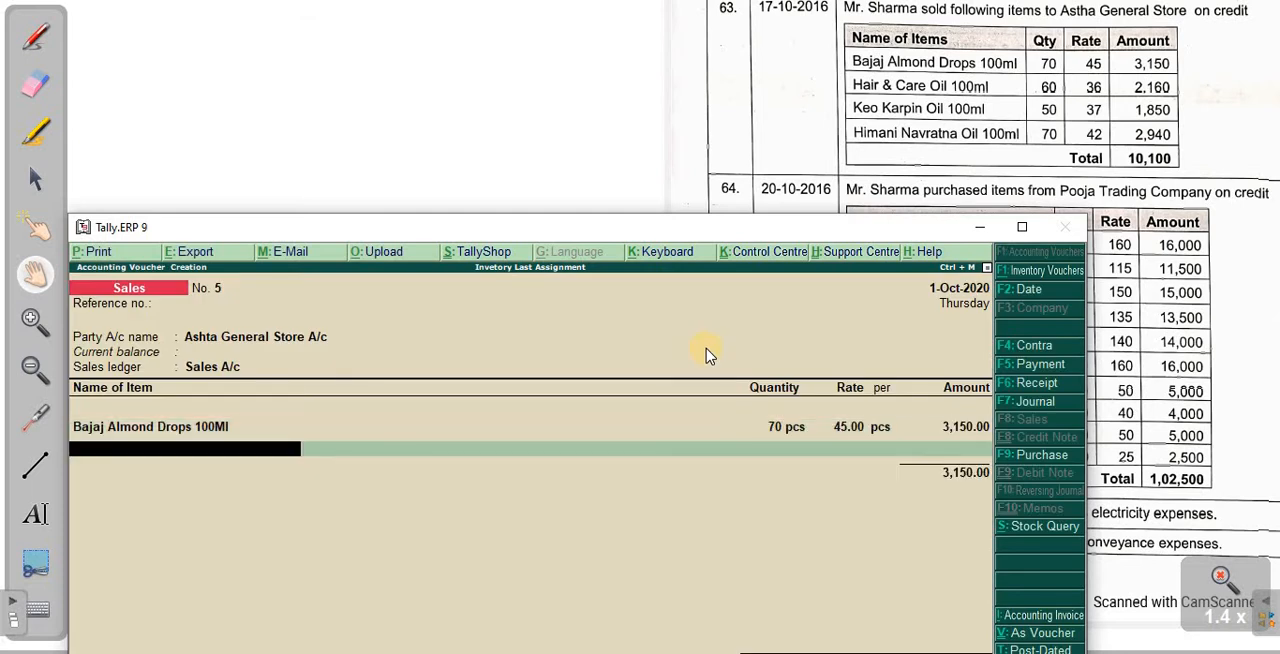
# - Add Hair & Care Oil 100Ml to the sales voucher with quantity 60 pcs at a rate of 36
pyautogui.write('Hai')
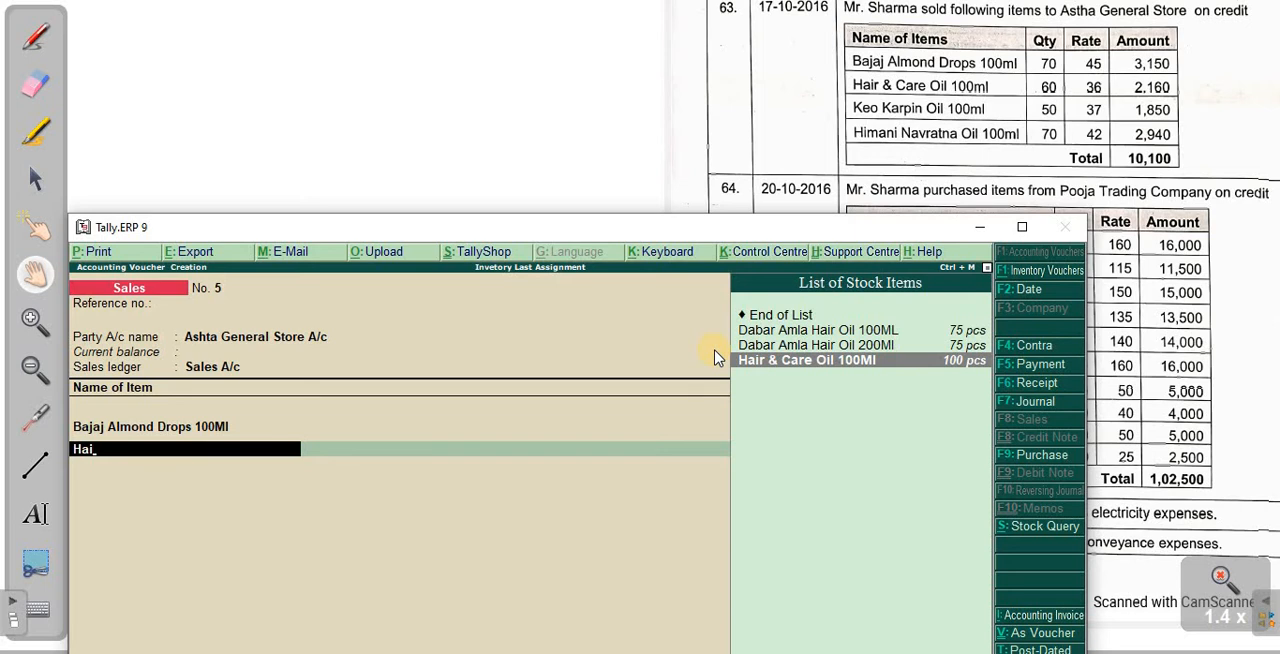
pyautogui.press('Return')
pyautogui.press('Return')
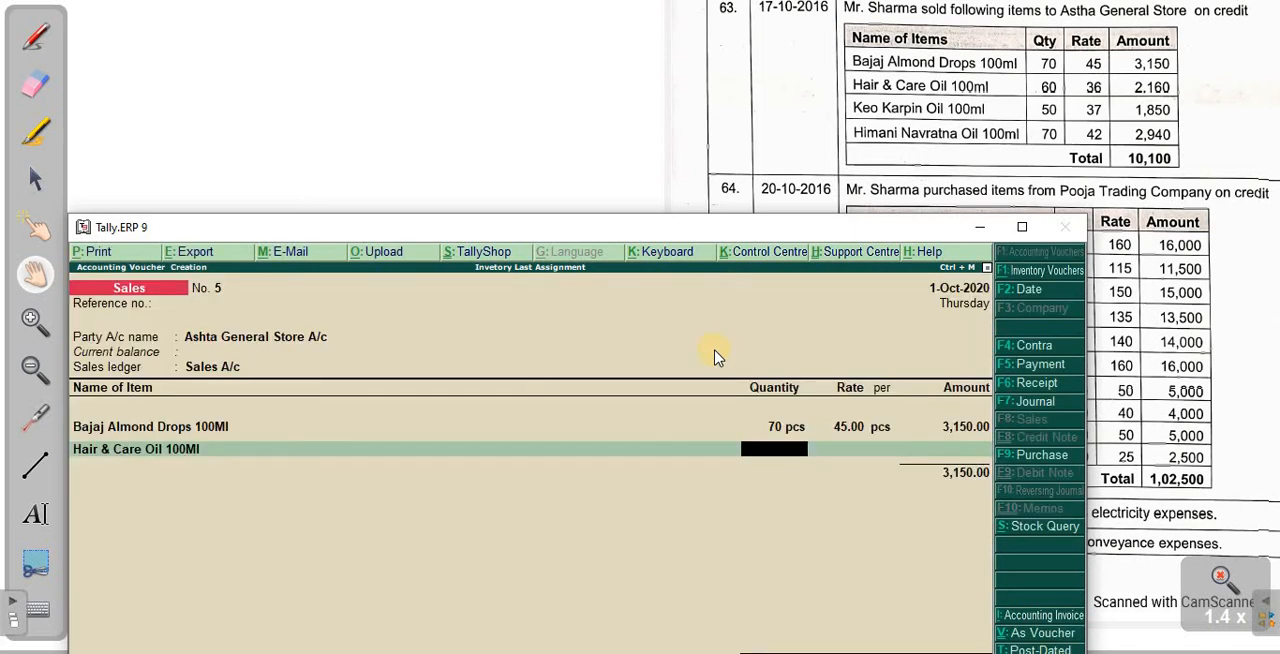
pyautogui.write('60')
pyautogui.press('Return')
pyautogui.write('36')
pyautogui.press('Return')
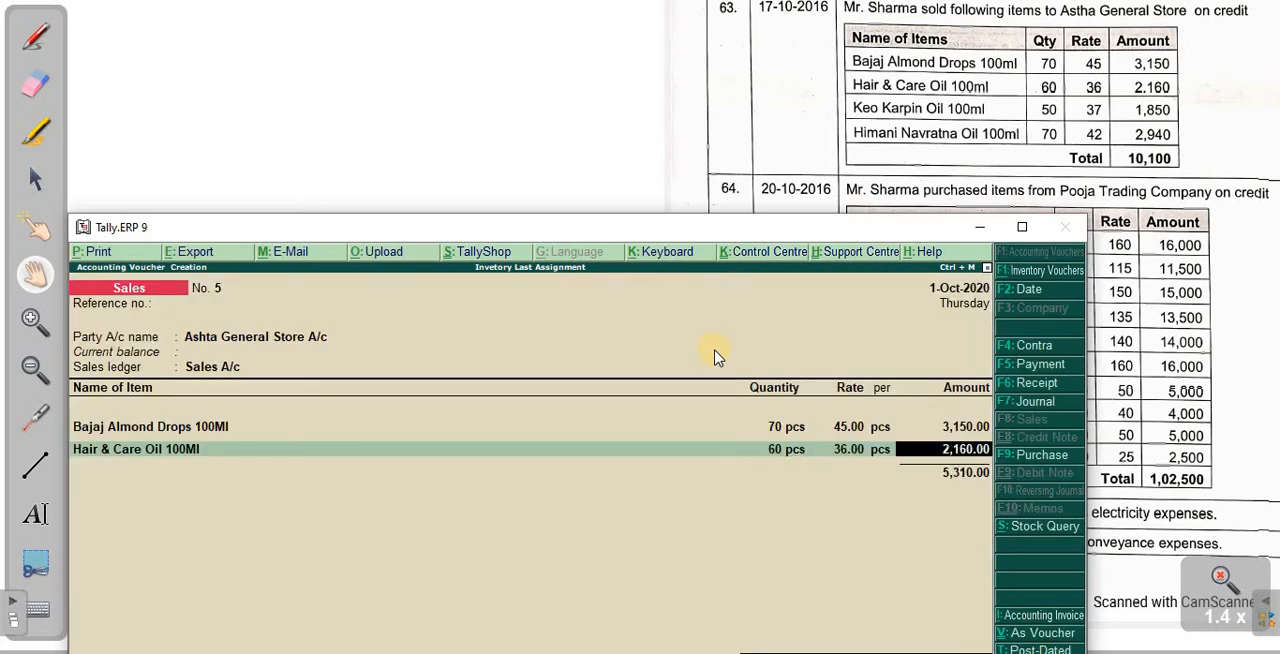
# - Add Keo Karping Oil 100Ml to the sales voucher with quantity 50 pcs at a rate of 37
pyautogui.press('Return')
pyautogui.write('Keo')
pyautogui.press('Return')
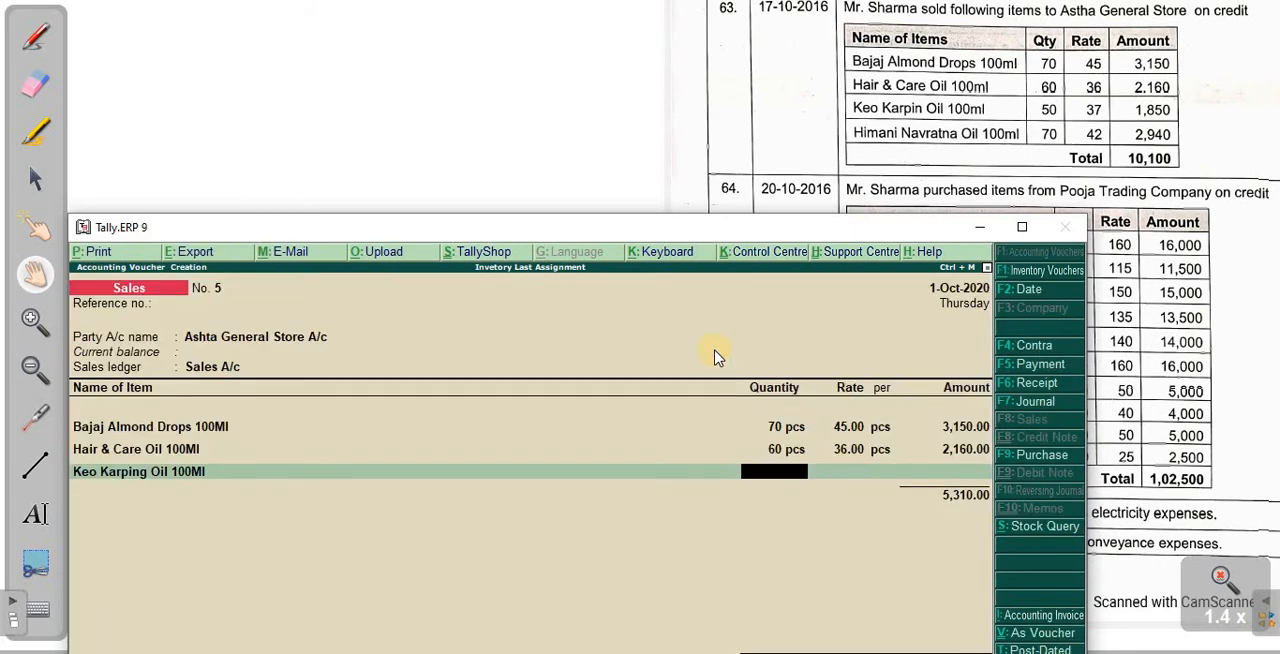
pyautogui.write('50')
pyautogui.press('Return')
pyautogui.write('37')
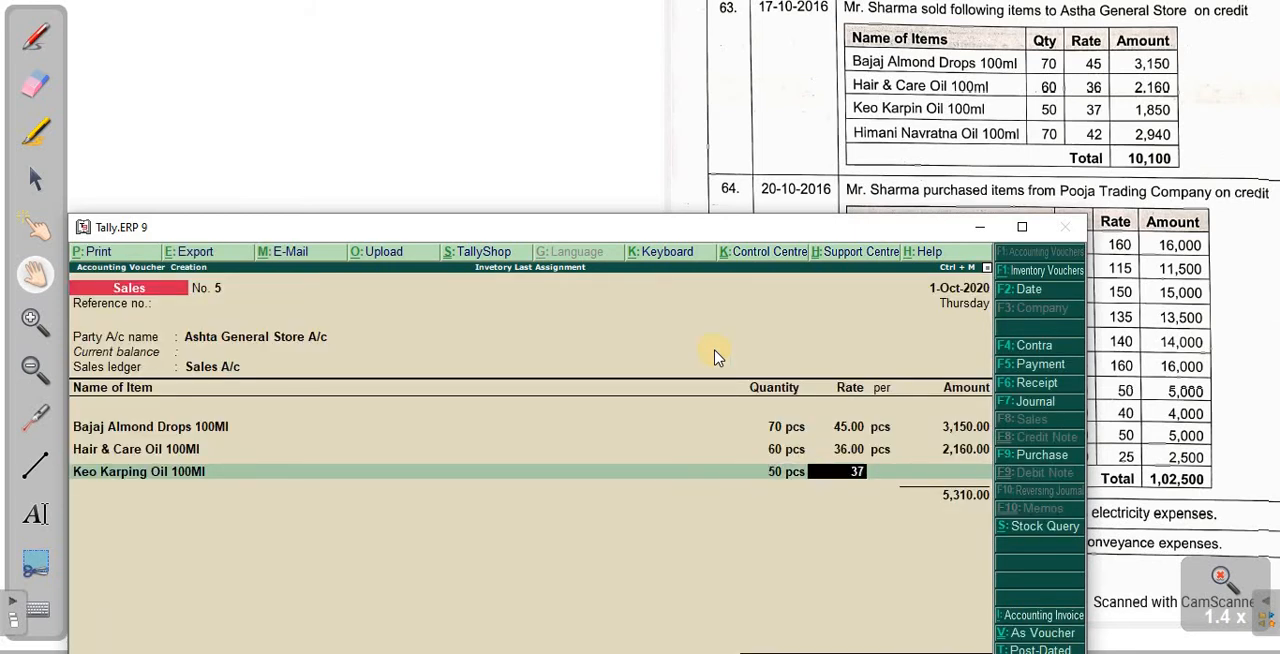
pyautogui.press('Return')
pyautogui.press('Return')
# - Add Himani Navrtana Oil 100ML to the sales voucher with quantity 70 pcs at a rate of 42
pyautogui.write('Him')
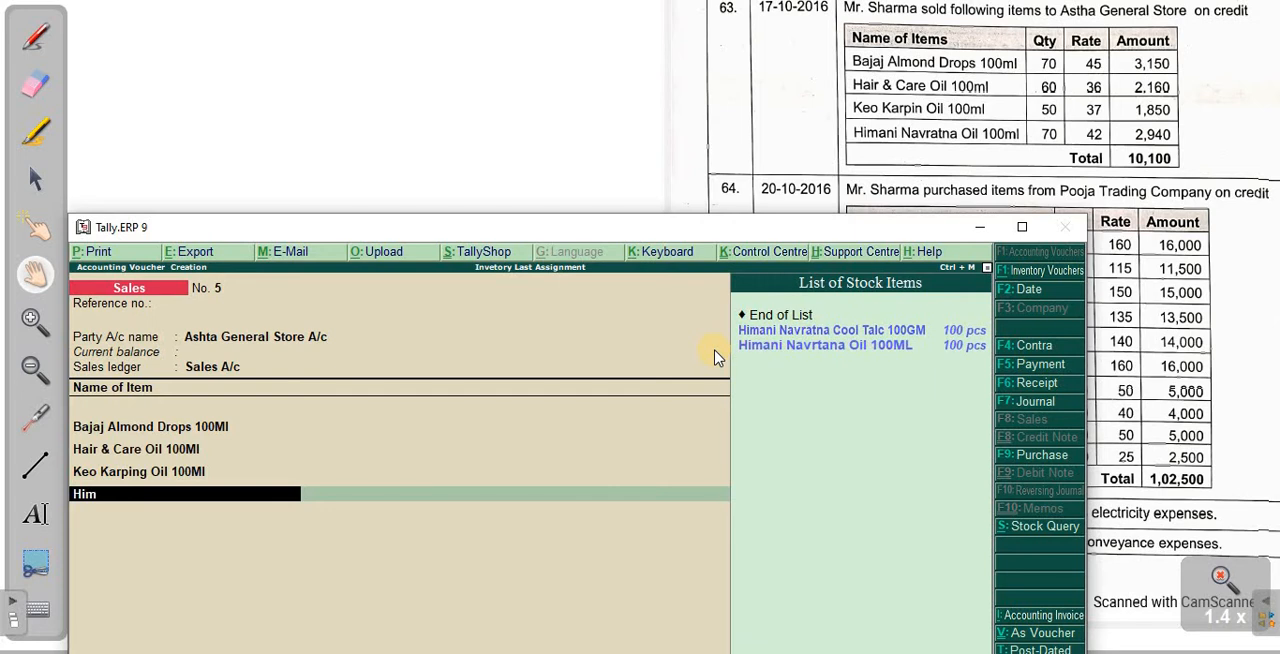
pyautogui.press('Down')
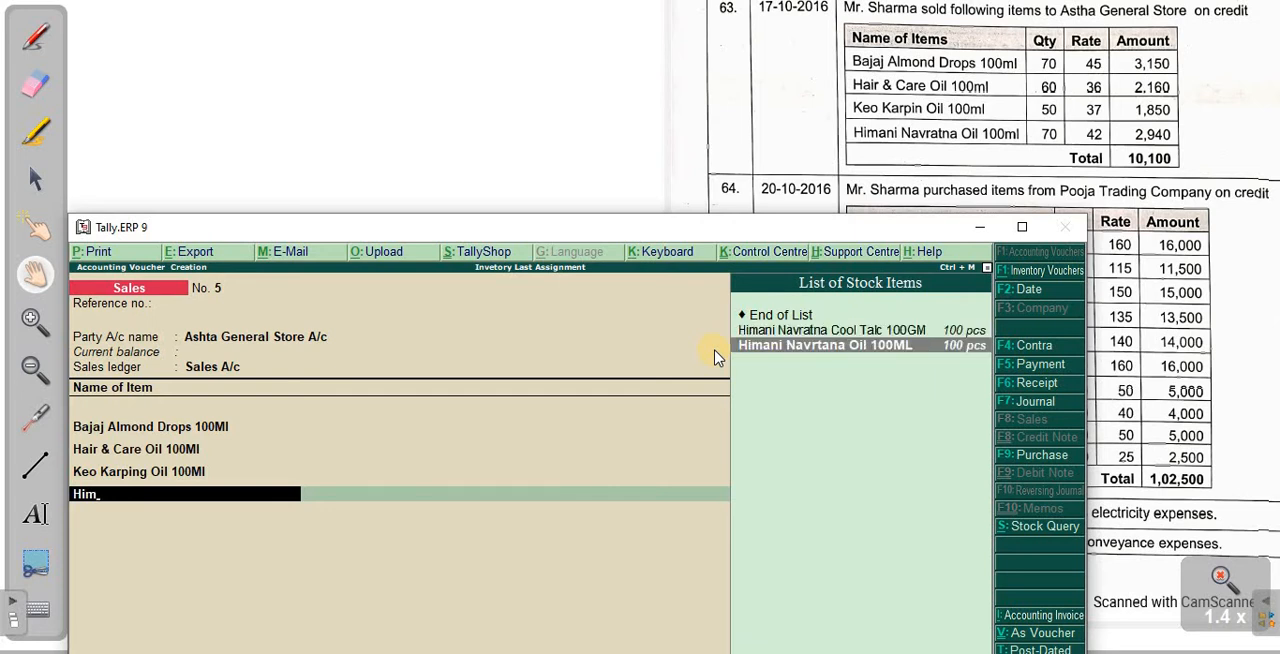
pyautogui.press('Return')
pyautogui.press('Return')
pyautogui.write('70')
pyautogui.press('Return')
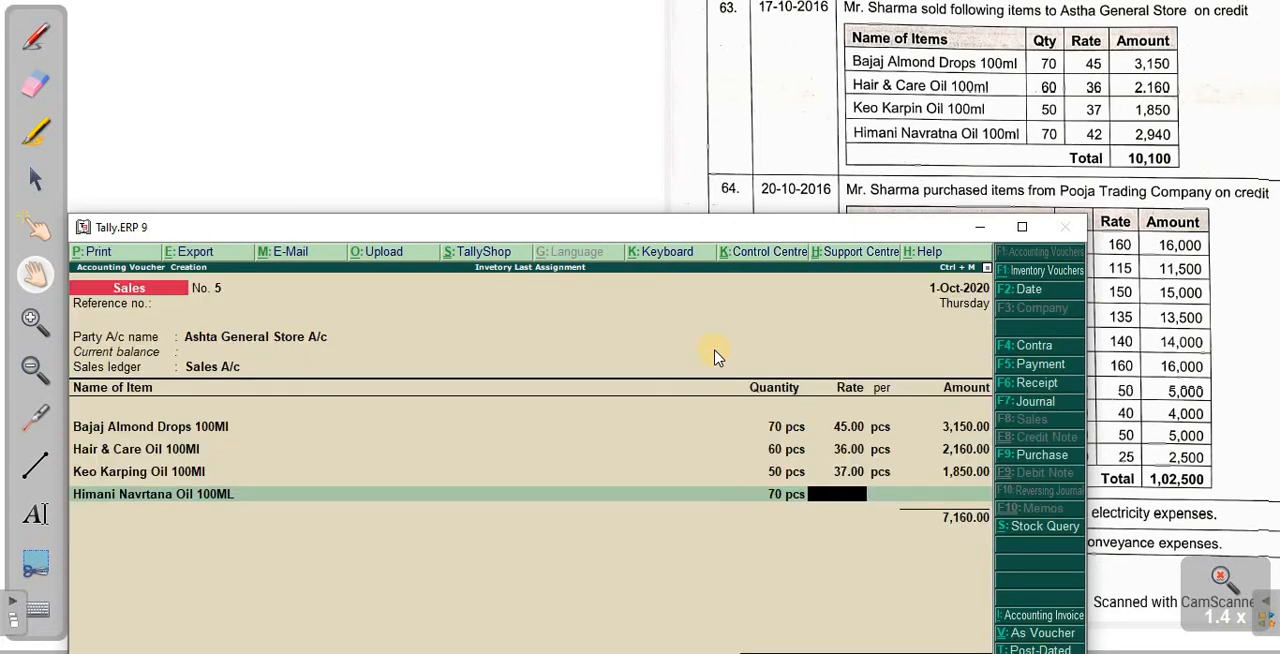
pyautogui.write('42')
pyautogui.press('Return')
pyautogui.press('Return')
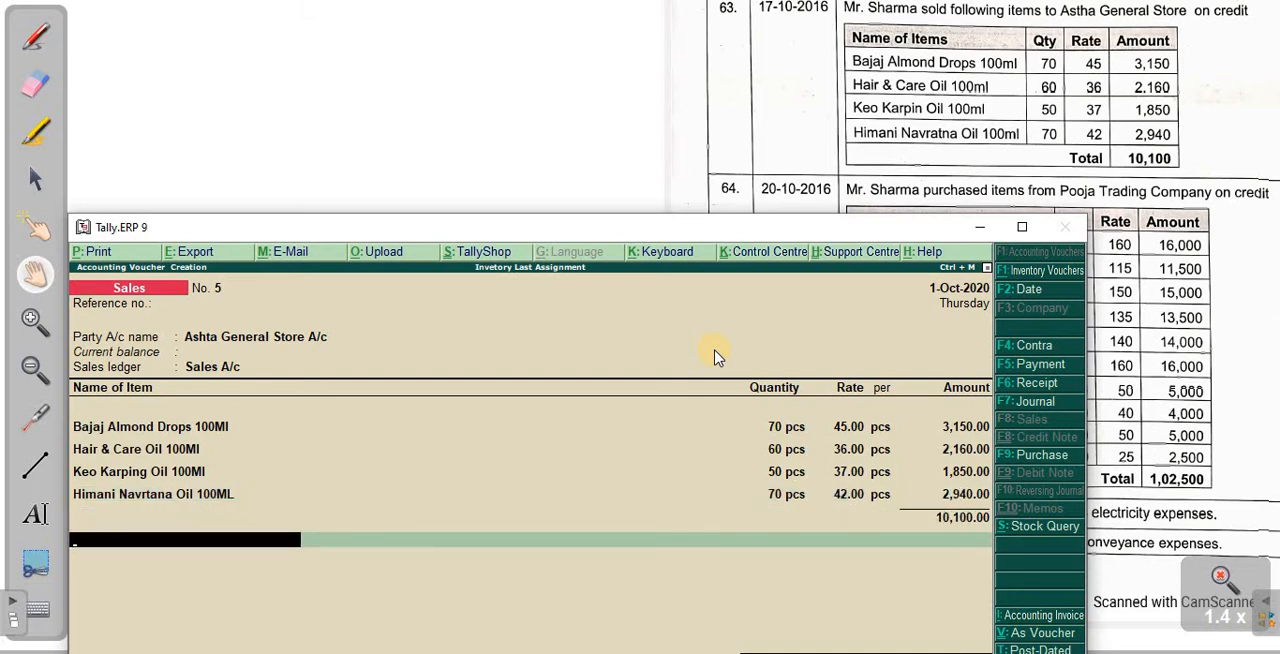
# - End the sales item list and allocate the full amount to a new bill reference for Ashta General Store A/c
pyautogui.moveTo(517, 227); pyautogui.dragTo(566, 204)
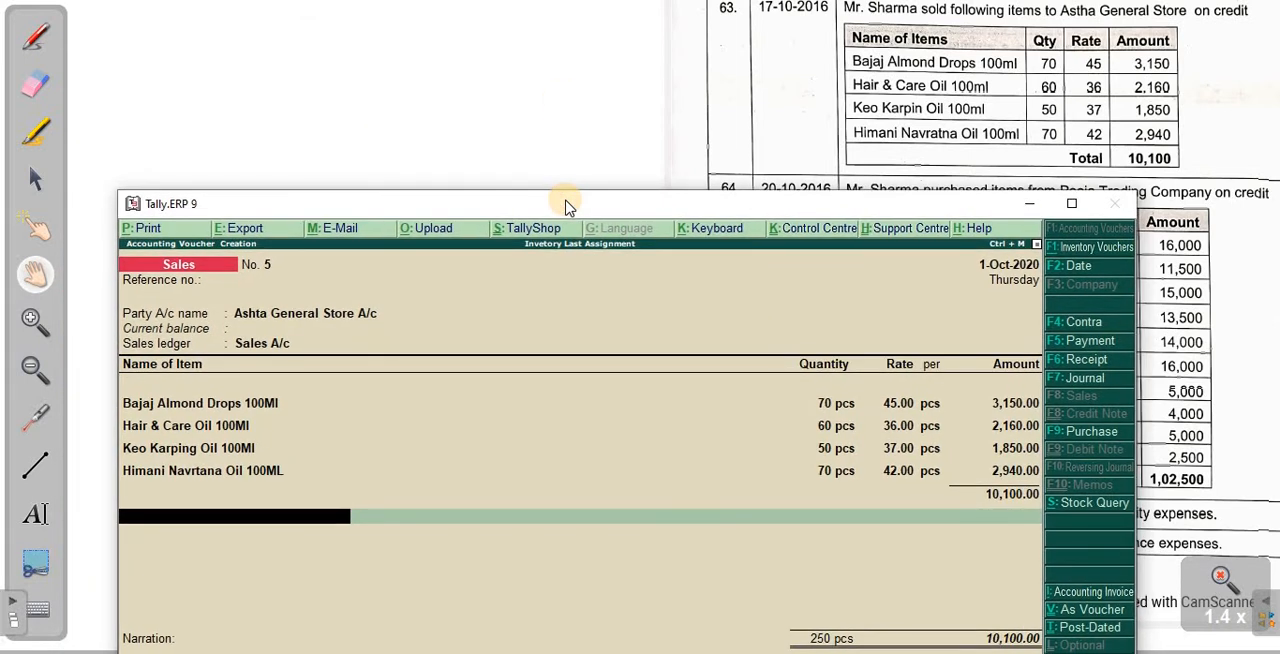
pyautogui.press('Return')
pyautogui.press('Return')
pyautogui.press('Return')
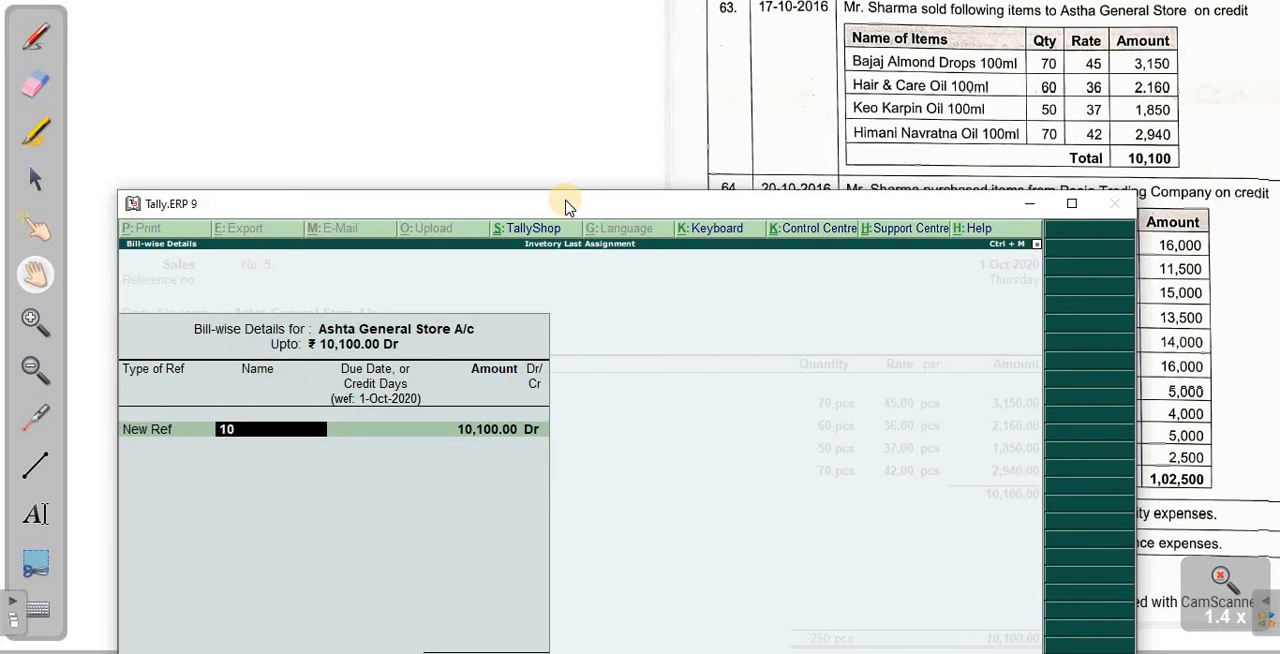
pyautogui.write('105006')
pyautogui.press('Return')
pyautogui.press('Return')
pyautogui.press('Return')
pyautogui.press('Return')
pyautogui.press('Return')
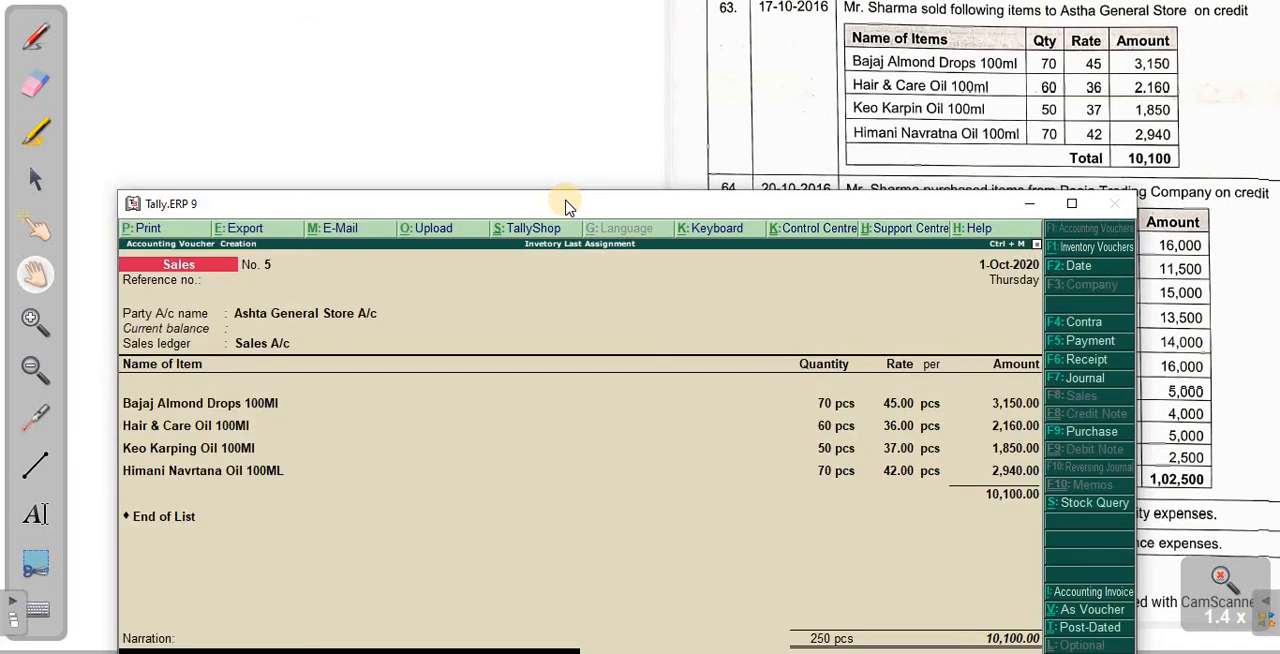
# - Save the sales voucher without a narration, and move the Tally window to uncover the heading of transaction 64
pyautogui.press('Return')
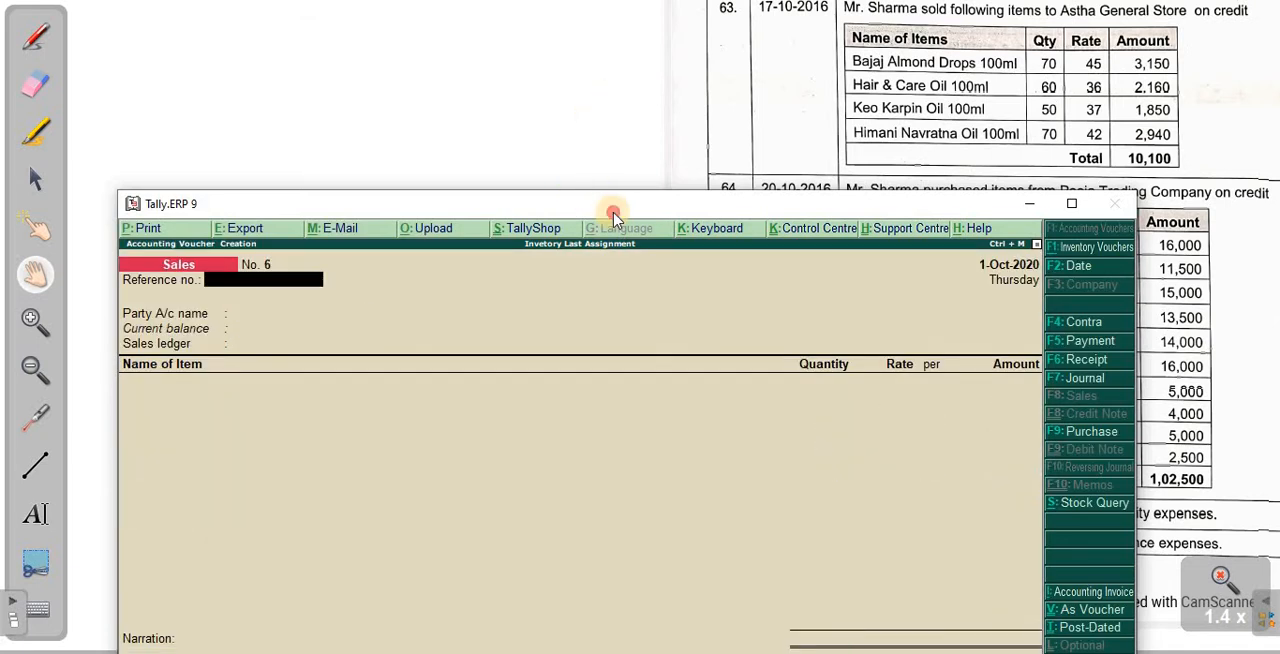
pyautogui.moveTo(594, 248); pyautogui.dragTo(576, 318)
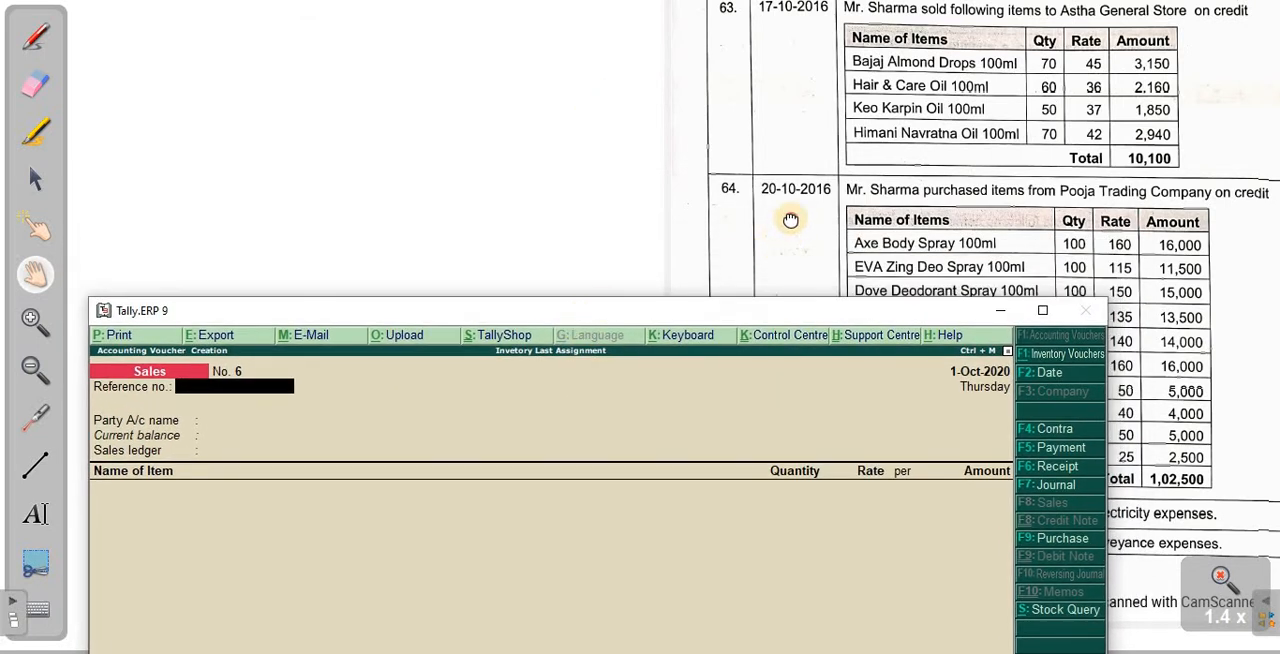
# - Pan the scanned assignment and shift the Tally window so transaction 64's full item table can be read
pyautogui.moveTo(783, 133); pyautogui.dragTo(778, 77)
pyautogui.moveTo(953, 520); pyautogui.dragTo(949, 444)
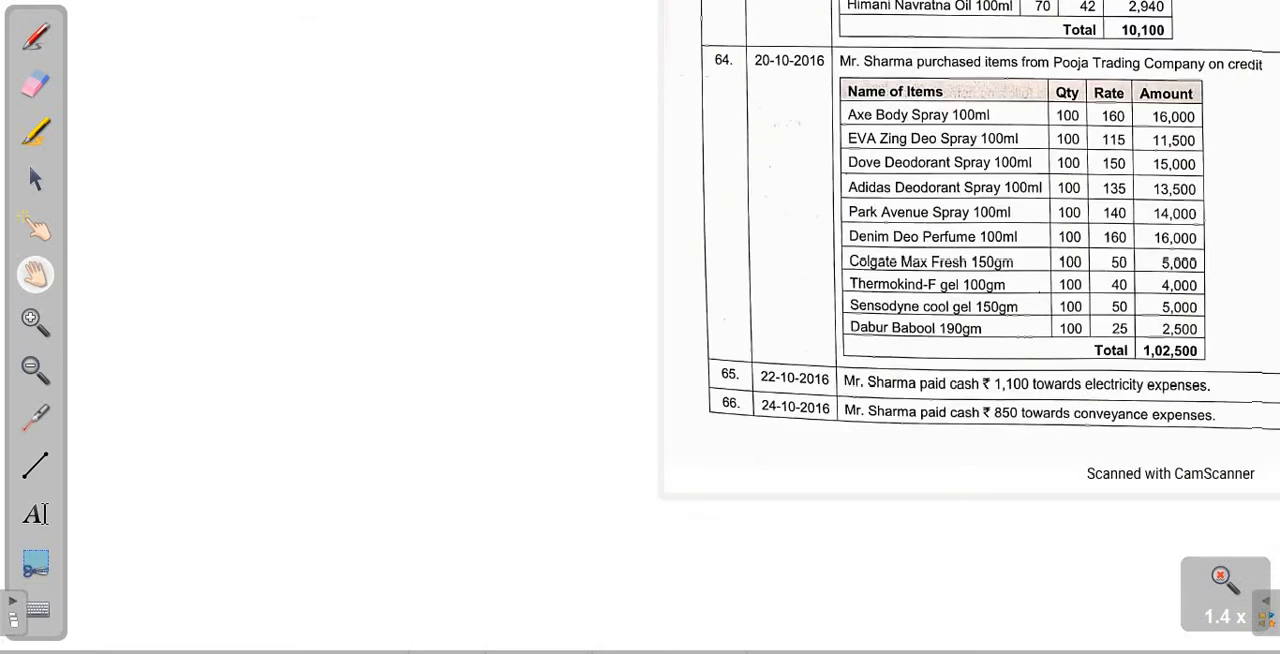
pyautogui.moveTo(804, 378); pyautogui.dragTo(821, 333)
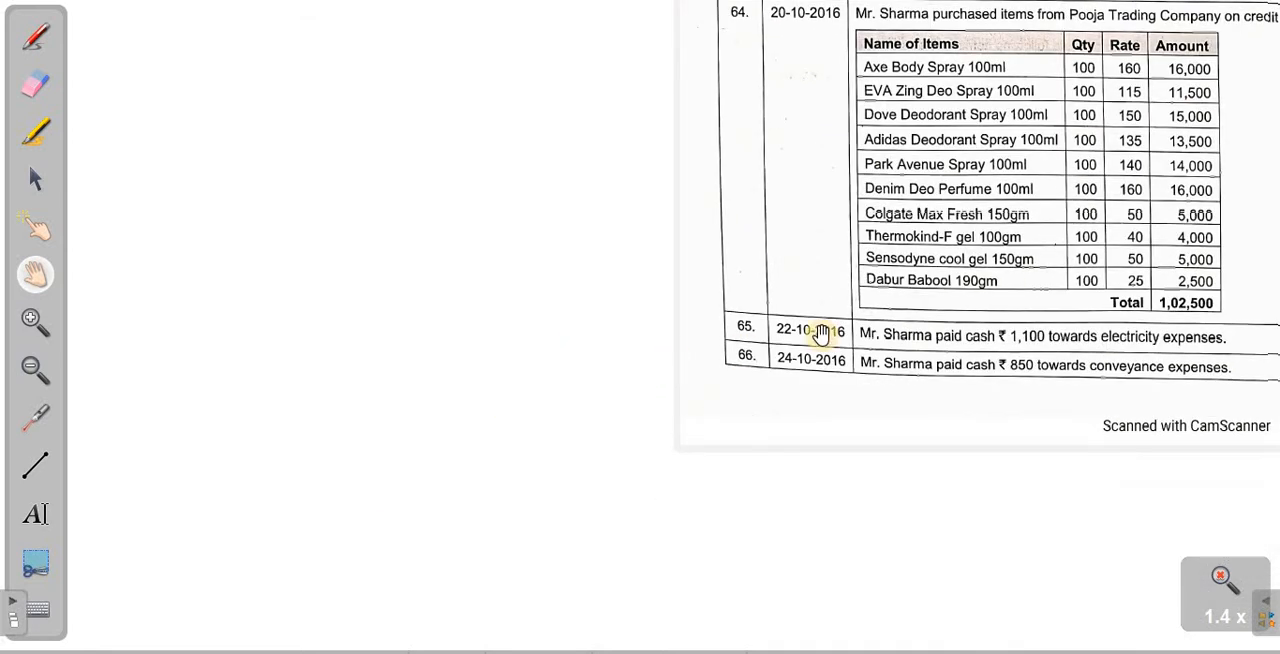
pyautogui.click(684, 636)
pyautogui.click(640, 290)
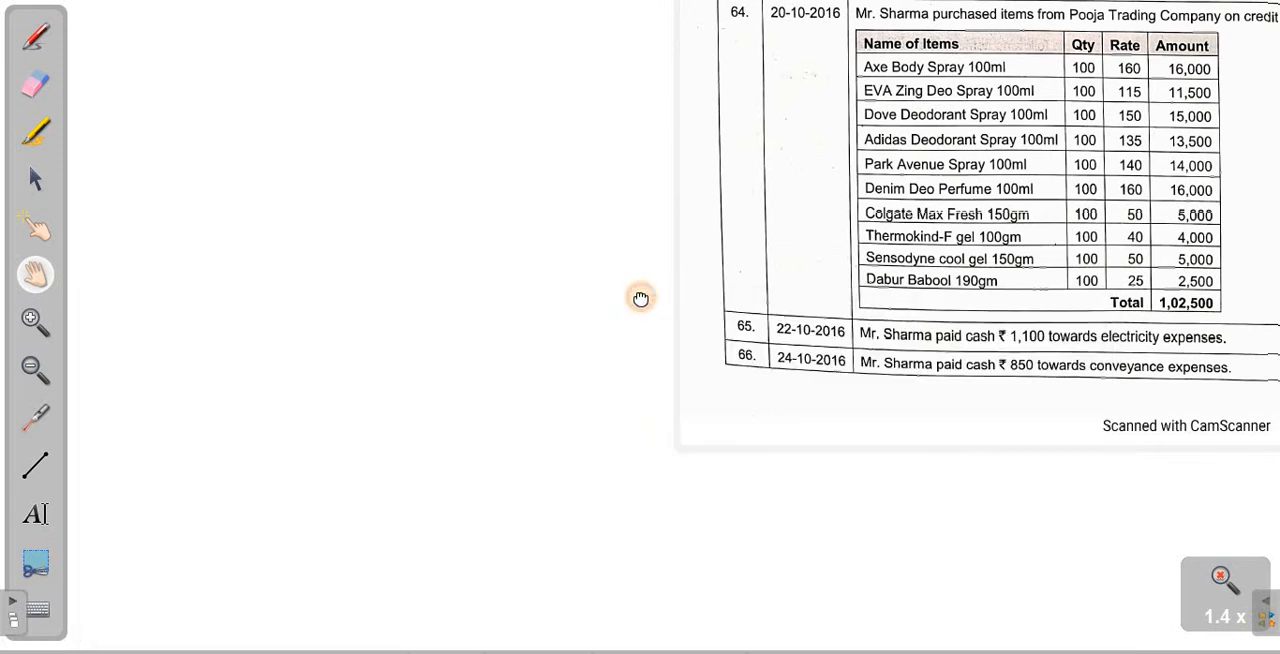
pyautogui.click(664, 640)
pyautogui.moveTo(650, 307); pyautogui.dragTo(660, 378)
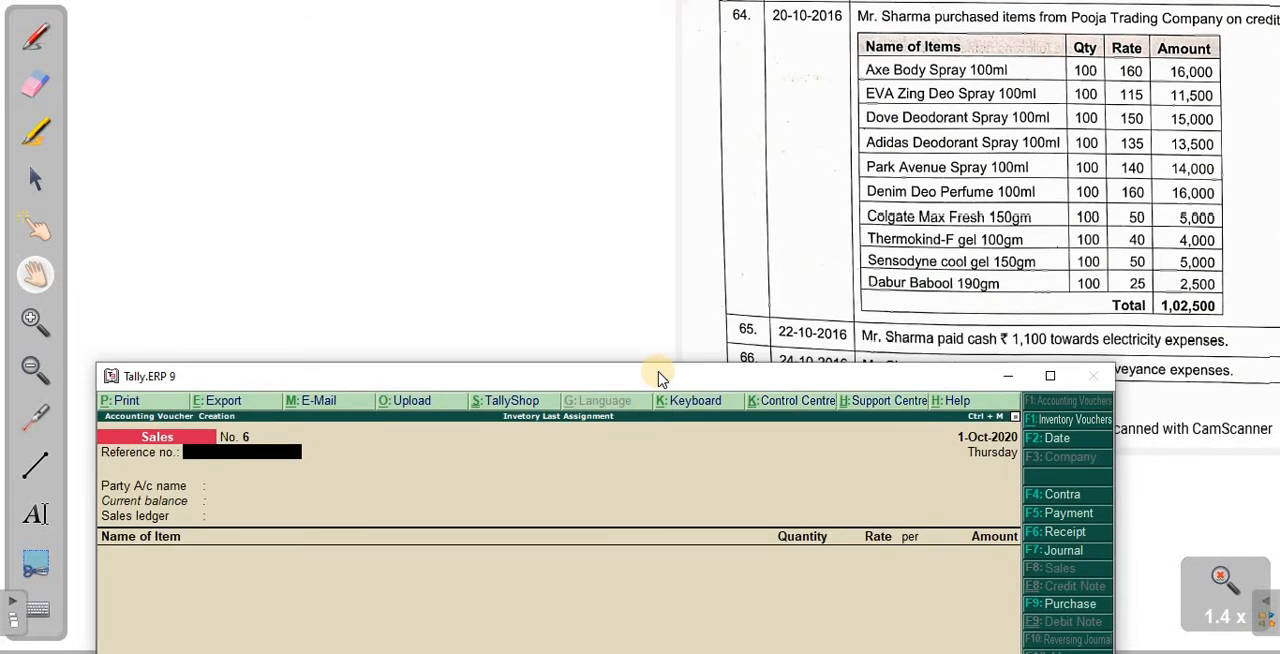
# - Tick the five spray items of transaction 64 with the red pen, Axe Body Spray to Park Avenue Spray, and bracket them
pyautogui.click(36, 36)
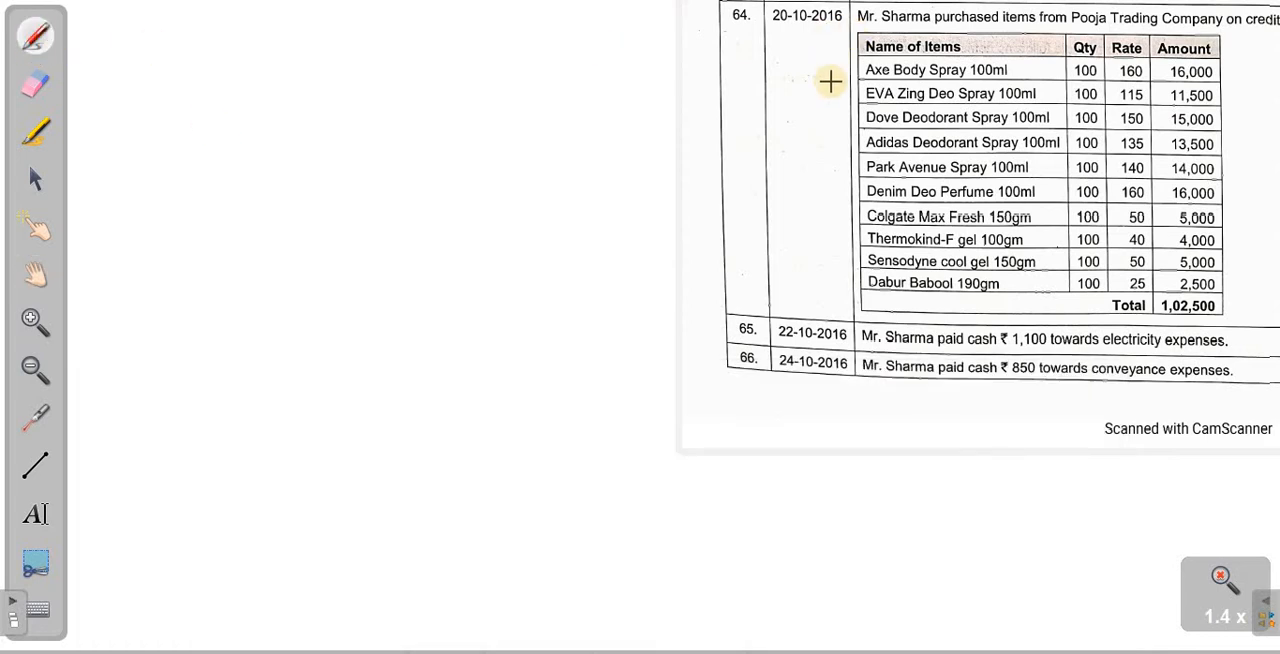
pyautogui.moveTo(823, 68)
pyautogui.mouseDown()
pyautogui.moveTo(862, 57)
pyautogui.moveTo(843, 91)
pyautogui.moveTo(862, 82)
pyautogui.moveTo(864, 155)
pyautogui.mouseUp()
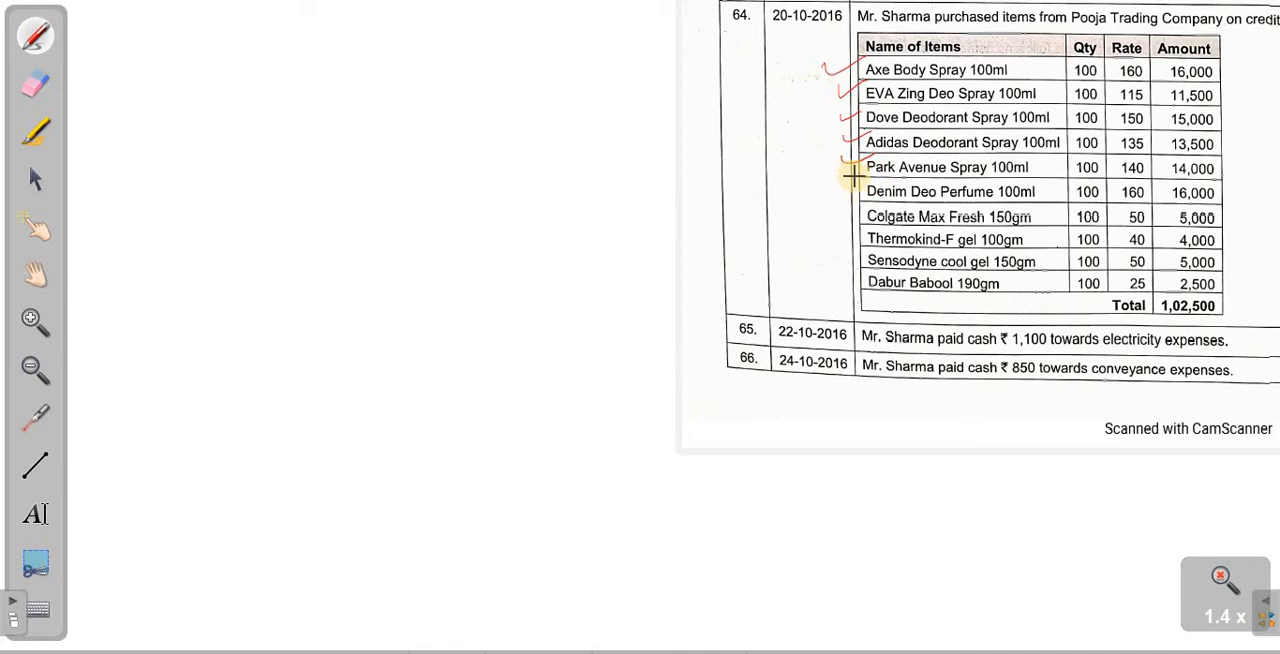
pyautogui.moveTo(826, 67); pyautogui.dragTo(804, 70)
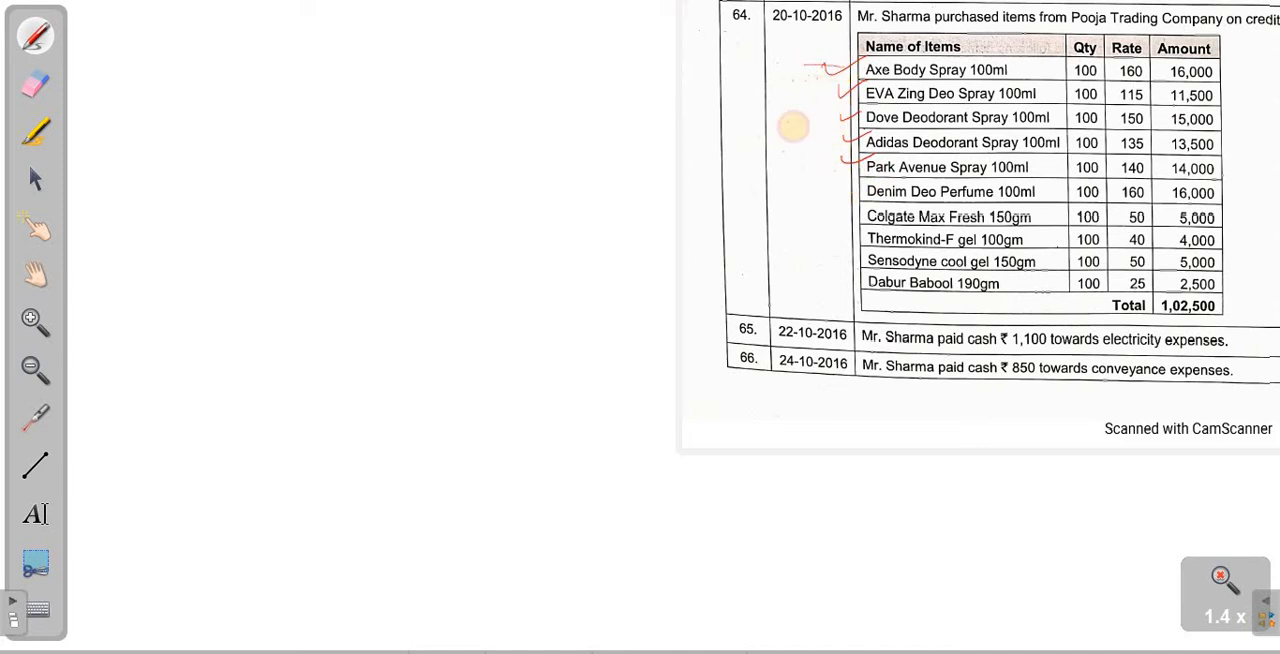
pyautogui.moveTo(793, 127); pyautogui.dragTo(827, 145)
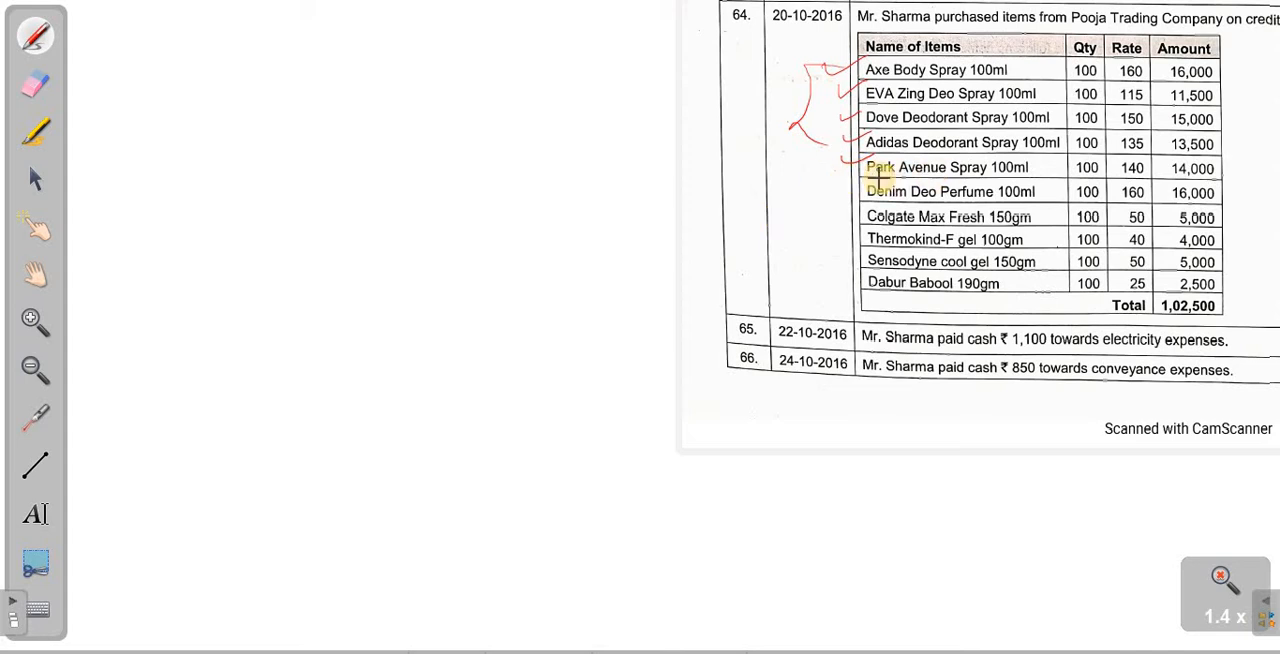
# - Switch to Tally.ERP 9, leave the empty sales voucher and open the stock item options under Inventory Info
pyautogui.hotkey('alt', 'Tab')
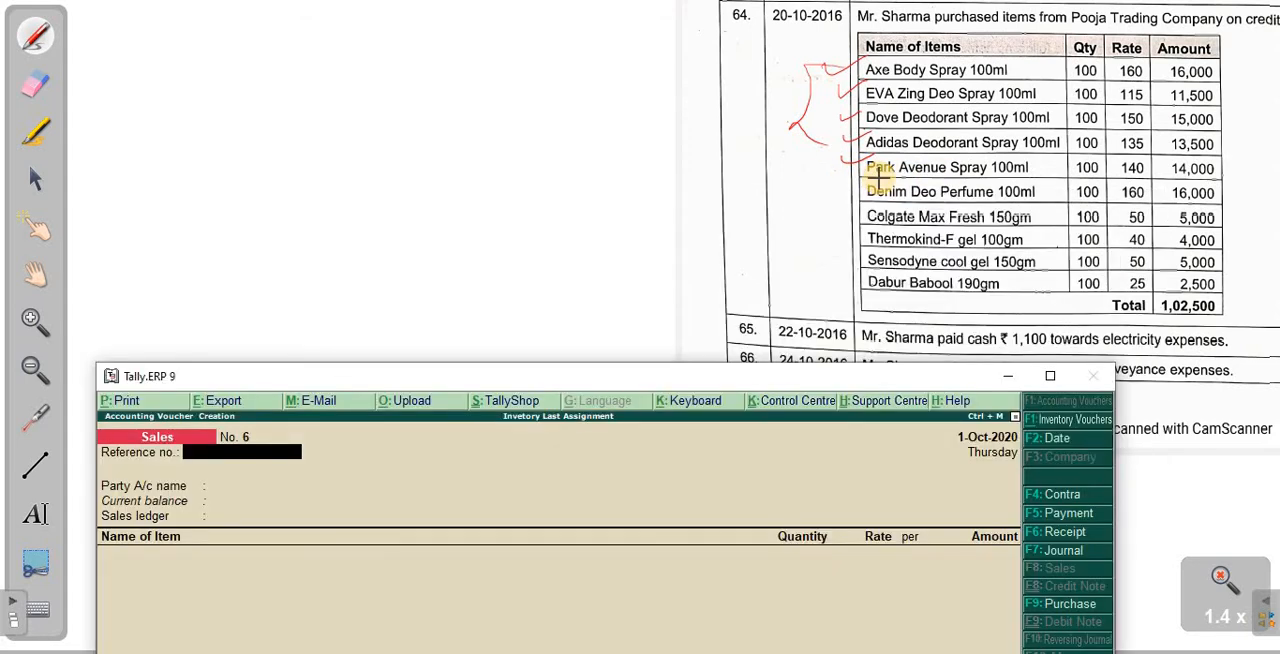
pyautogui.press('Escape')
pyautogui.press('Up')
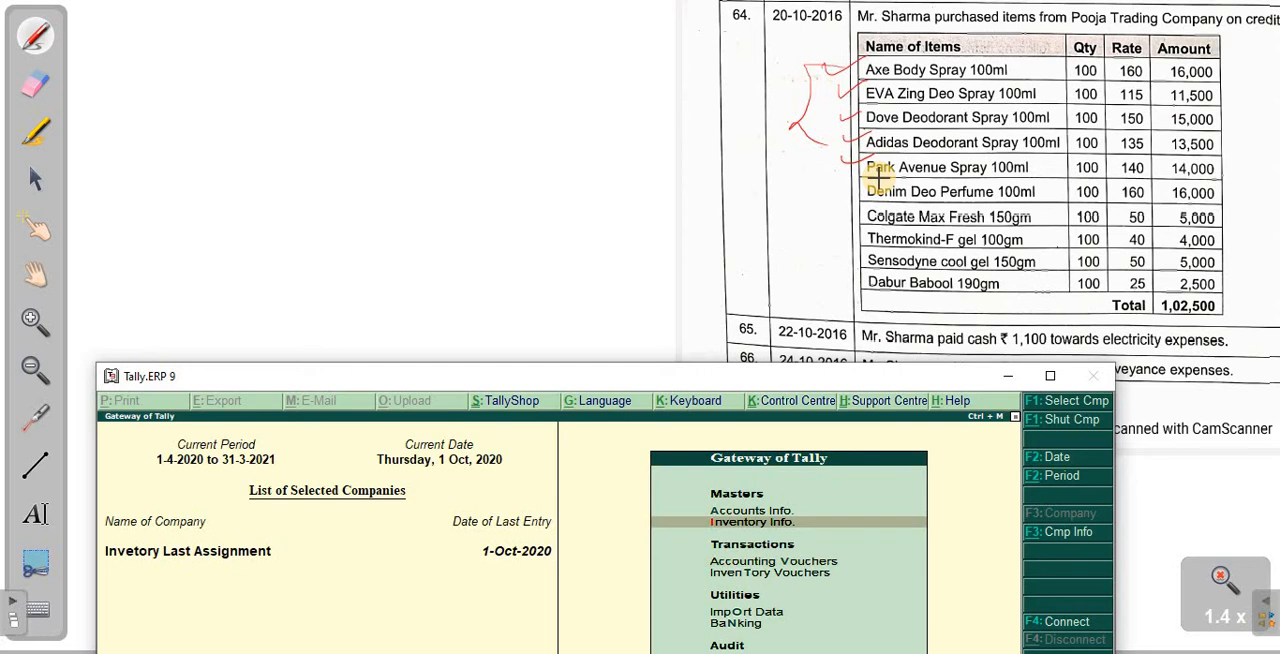
pyautogui.press('Return')
pyautogui.press('Down')
pyautogui.press('Up')
pyautogui.press('Down')
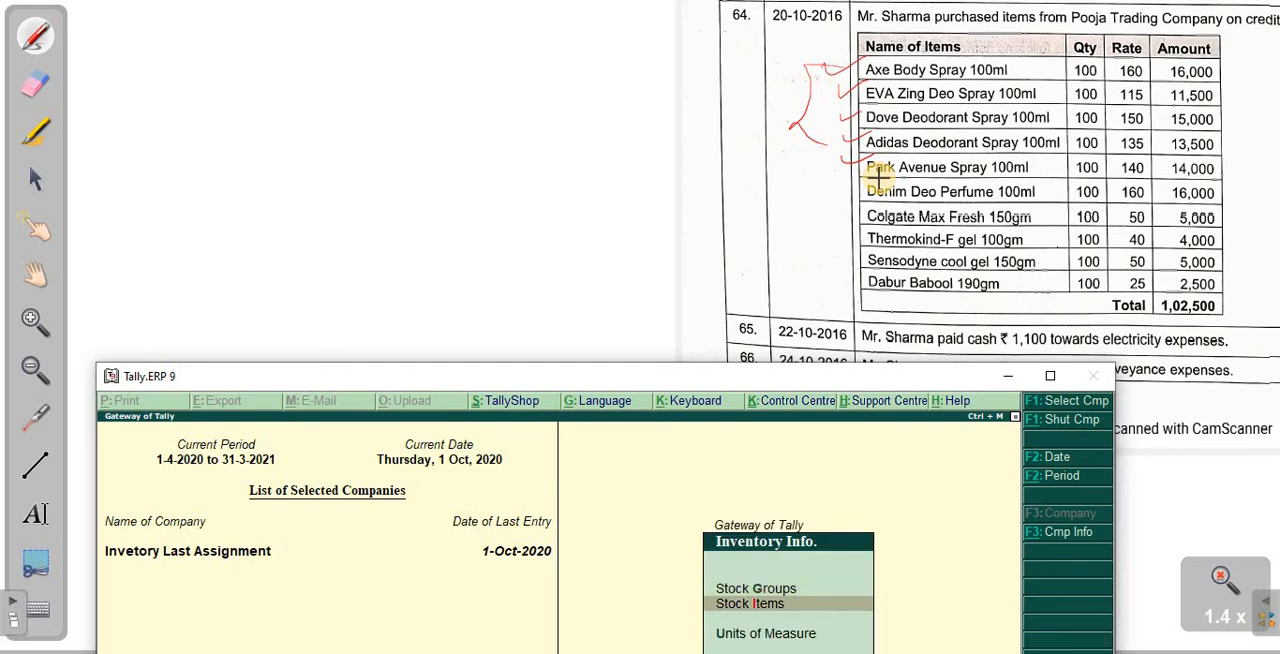
pyautogui.press('Return')
pyautogui.press('Down')
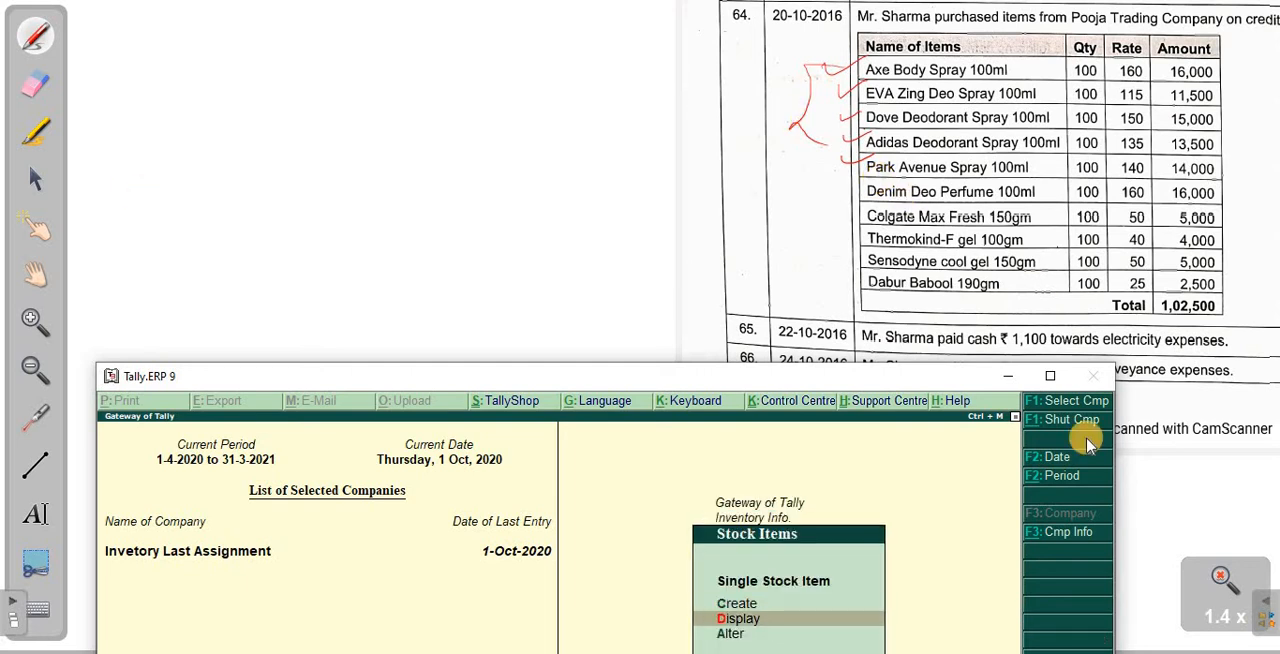
# - Start creating multiple stock items under the Spray group, keeping the item table of transaction 64 in view
pyautogui.moveTo(877, 375); pyautogui.dragTo(585, 1)
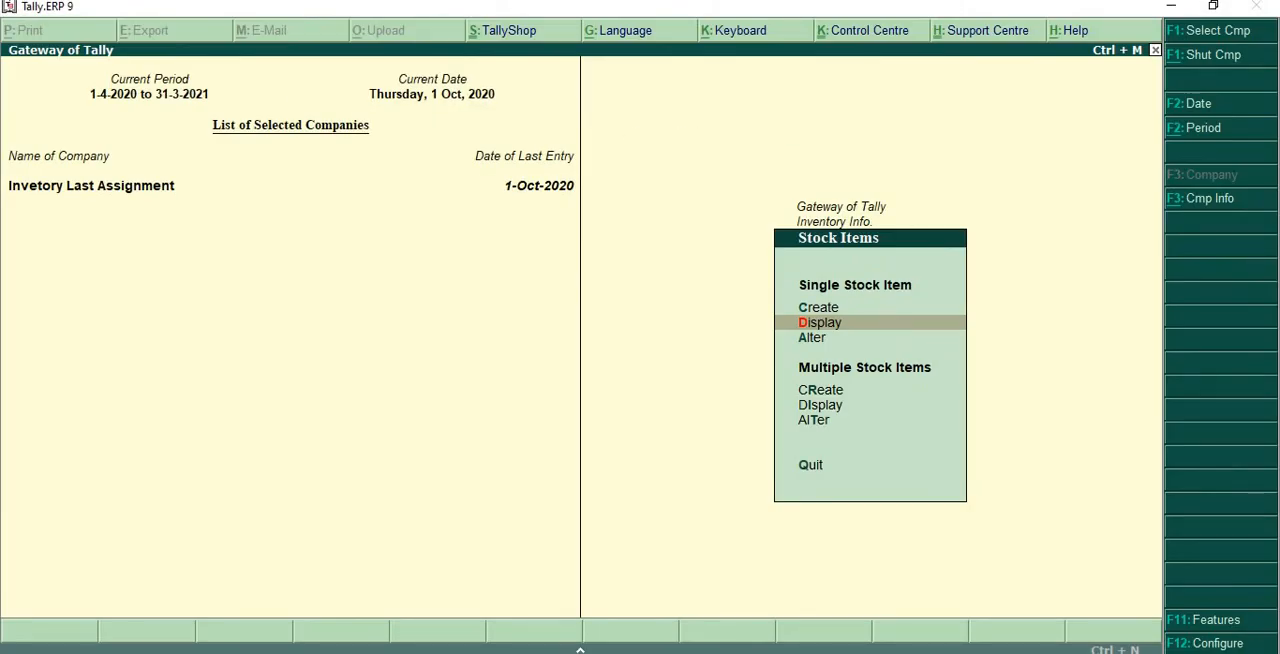
pyautogui.press('Down')
pyautogui.press('Down')
pyautogui.press('Down')
pyautogui.press('Up')
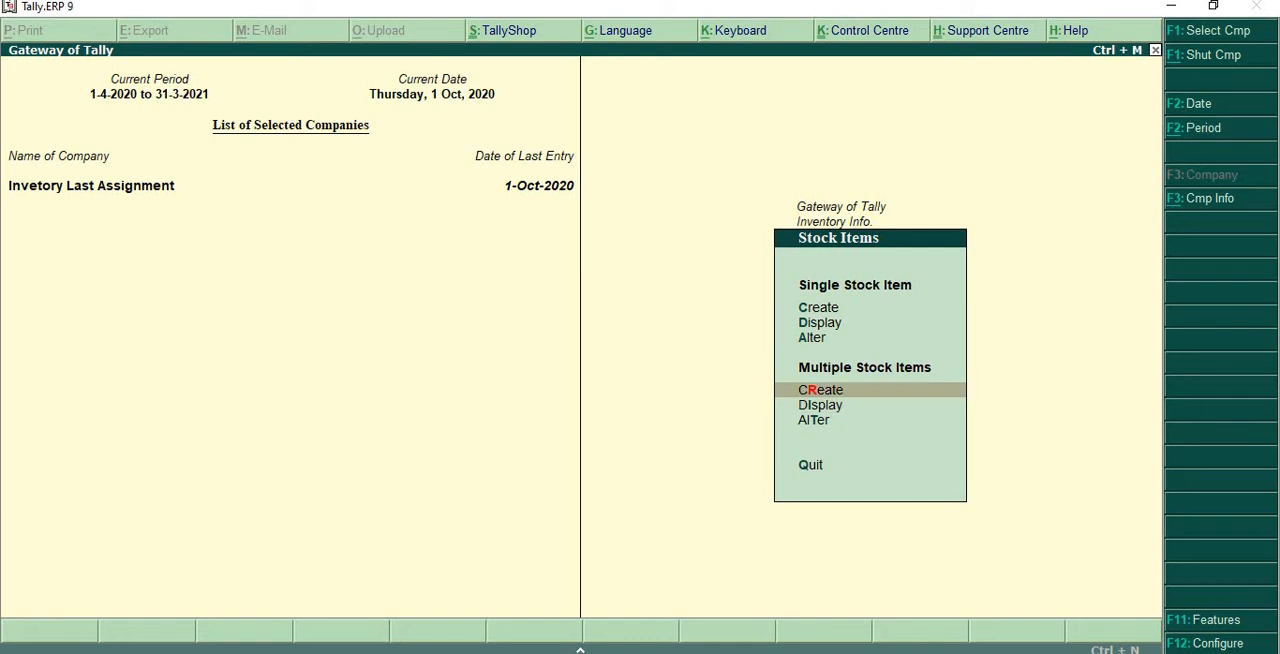
pyautogui.press('Return')
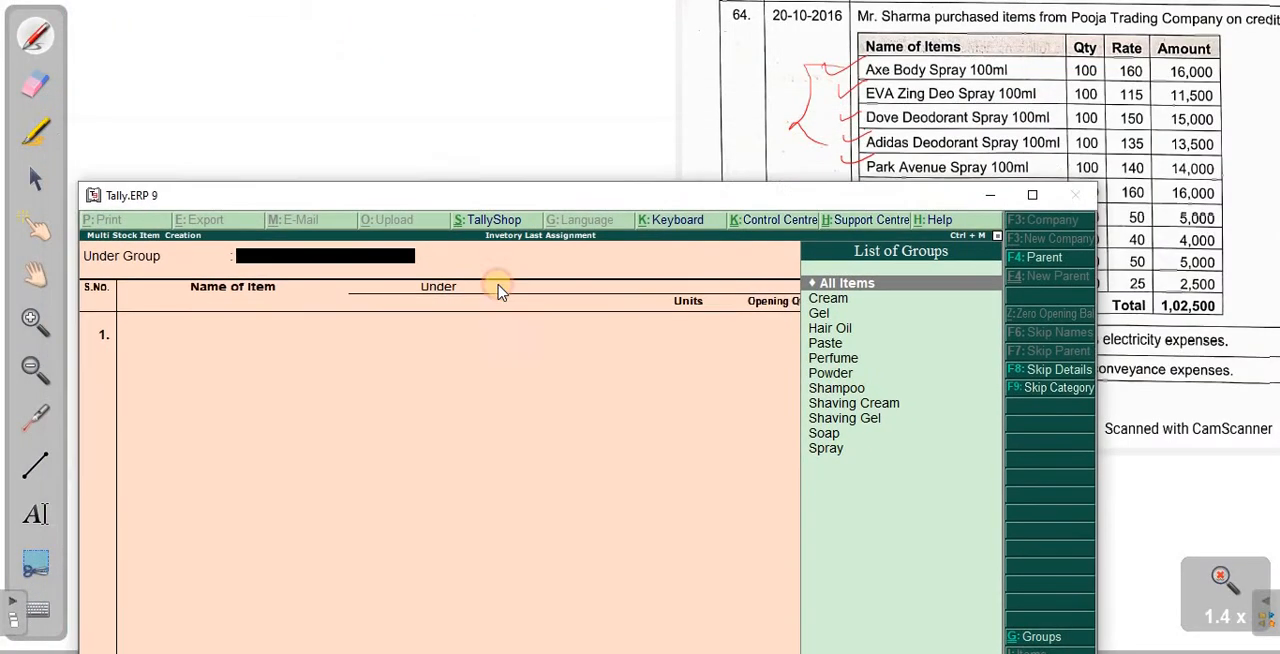
pyautogui.write('spr')
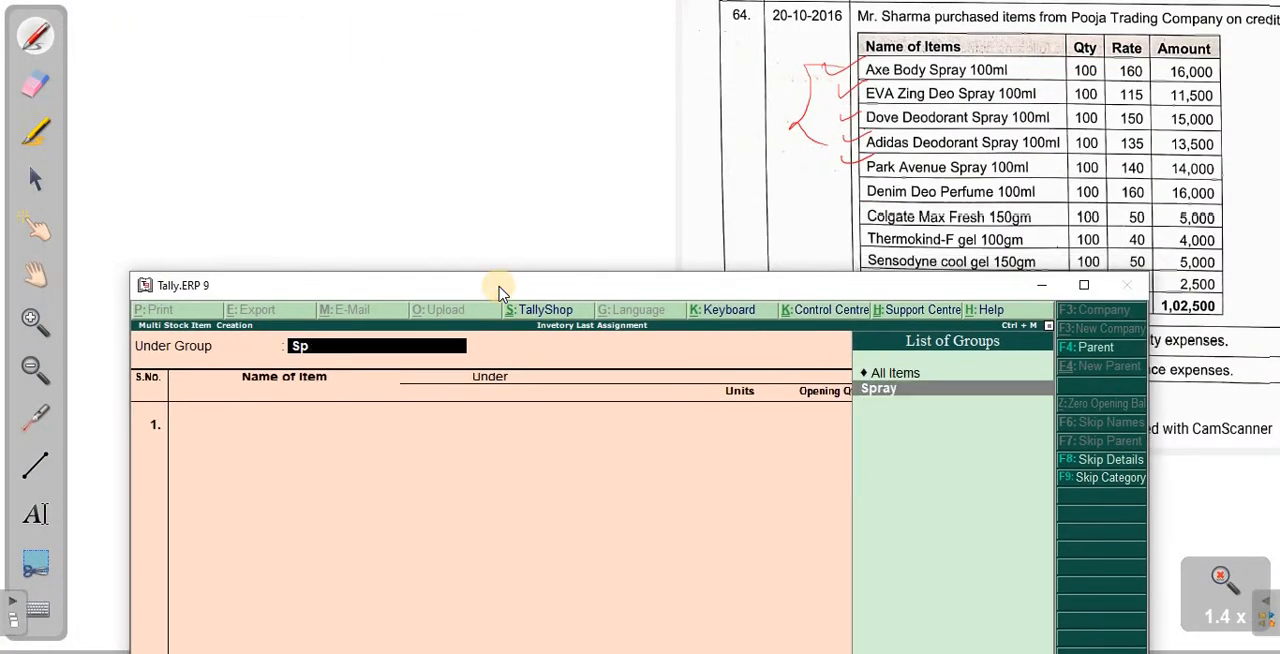
pyautogui.press('Return')
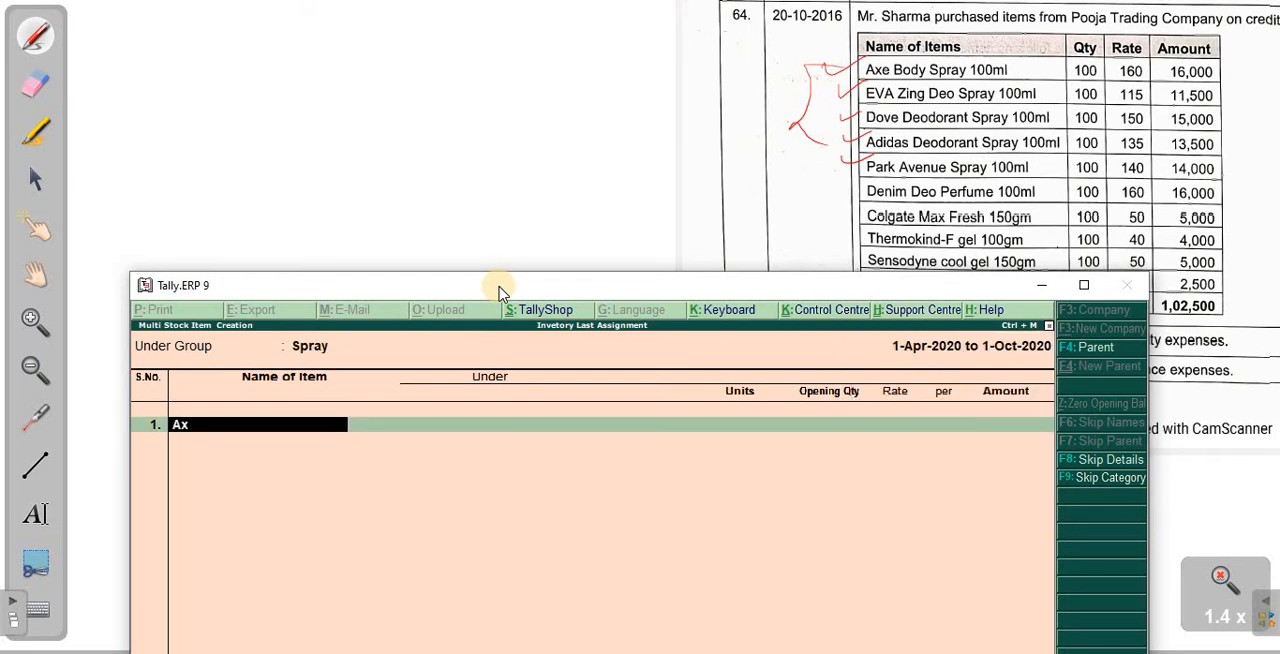
# - Add the stock item Axe Body Spray 100Ml with pcs as its unit and no opening quantity
pyautogui.write('Axe Body Spray 100Ml')
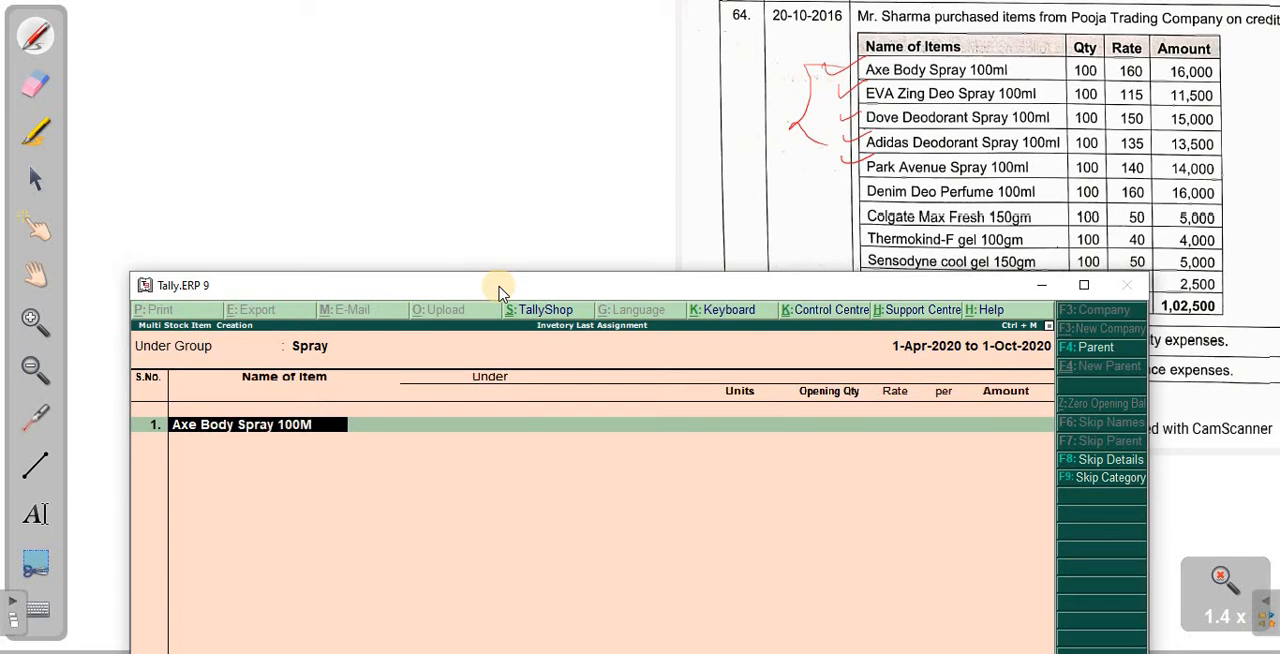
pyautogui.press('Return')
pyautogui.press('Return')
pyautogui.press('Return')
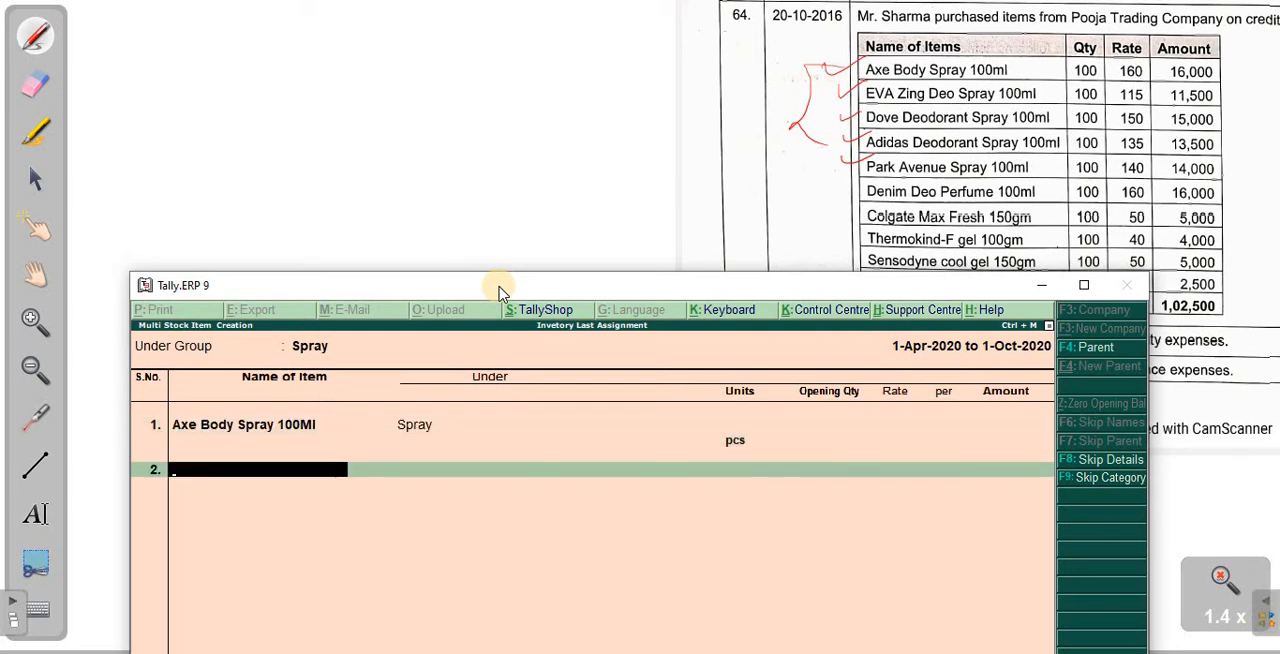
# - Add the stock item EVA Zind Deo Spray 100Ml with pcs as its unit and no opening quantity
pyautogui.write('VA Zind Deo Spray 100Ml')
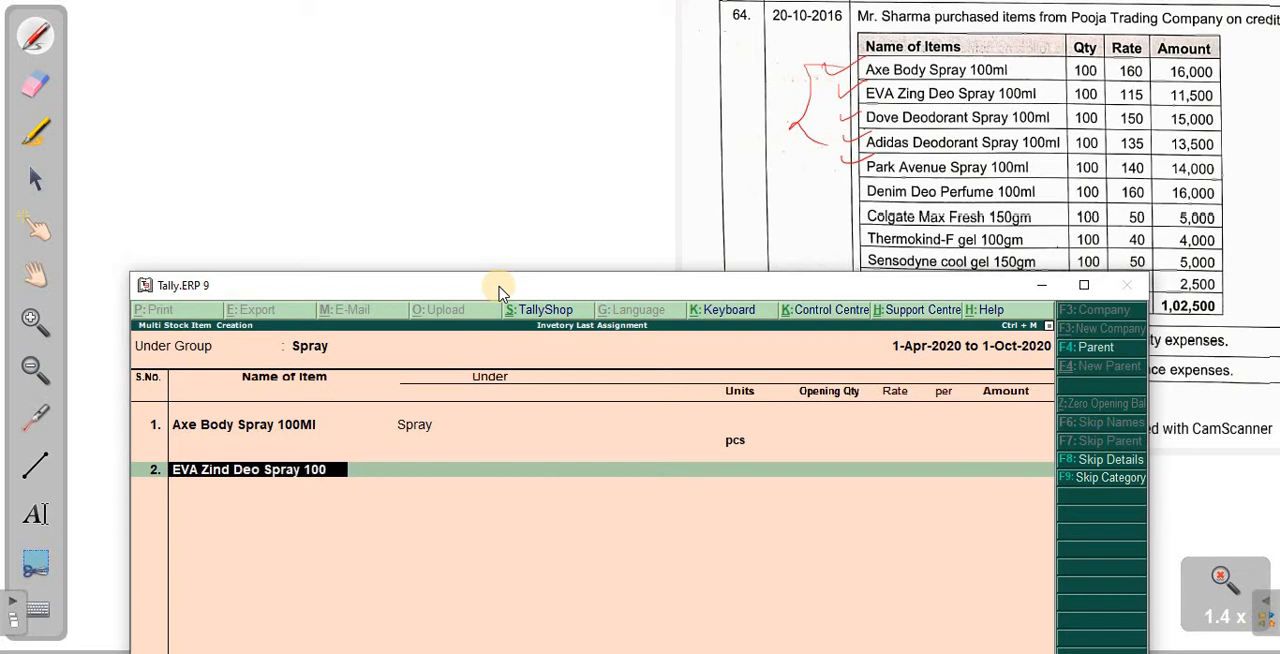
pyautogui.press('Return')
pyautogui.press('Return')
pyautogui.press('Return')
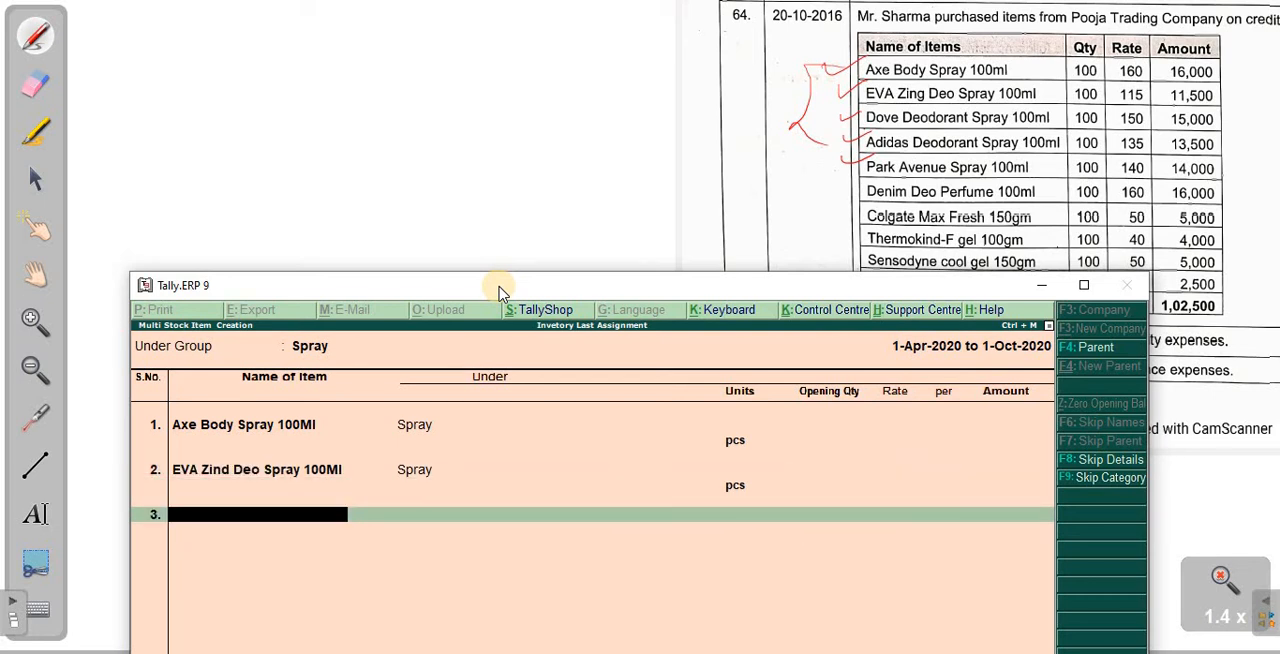
pyautogui.write('Adidas')
pyautogui.press('BackSpace')
pyautogui.press('BackSpace')
pyautogui.press('BackSpace')
pyautogui.press('BackSpace')
pyautogui.press('BackSpace')
pyautogui.press('BackSpace')
pyautogui.press('BackSpace')
# - Add the stock item Dove Deodorant Spray 100Ml with pcs as its unit and no opening quantity
pyautogui.write('Dove Deodora')
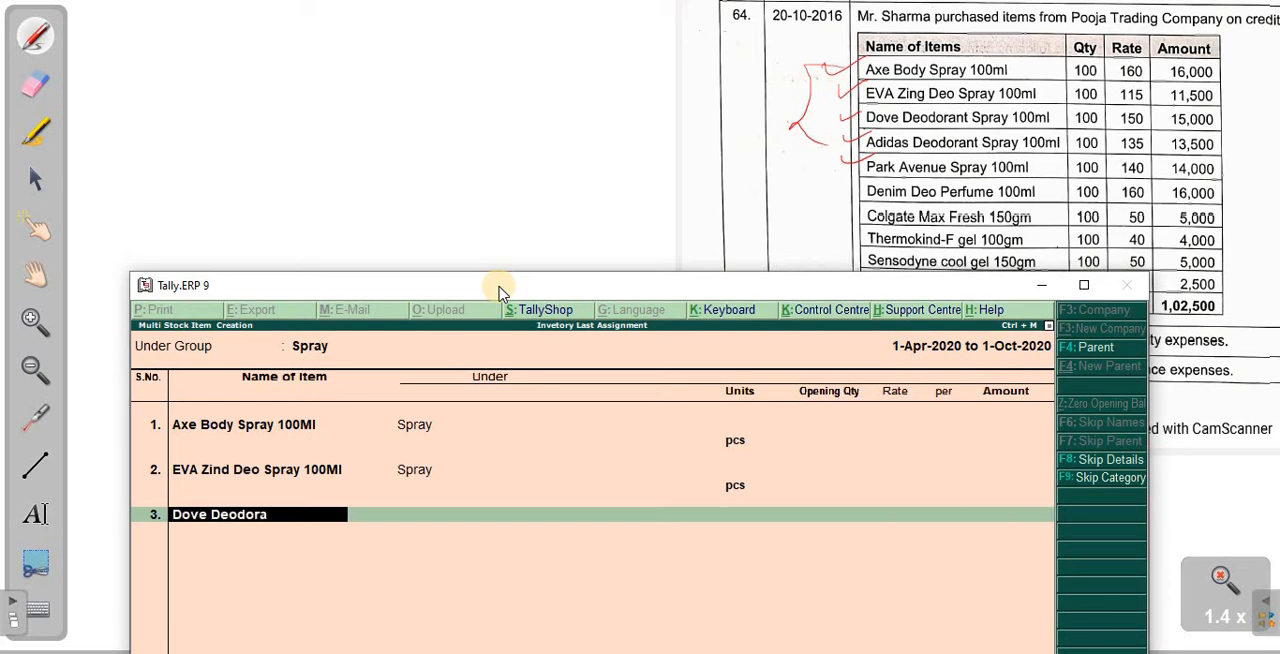
pyautogui.write('nt Spray 100')
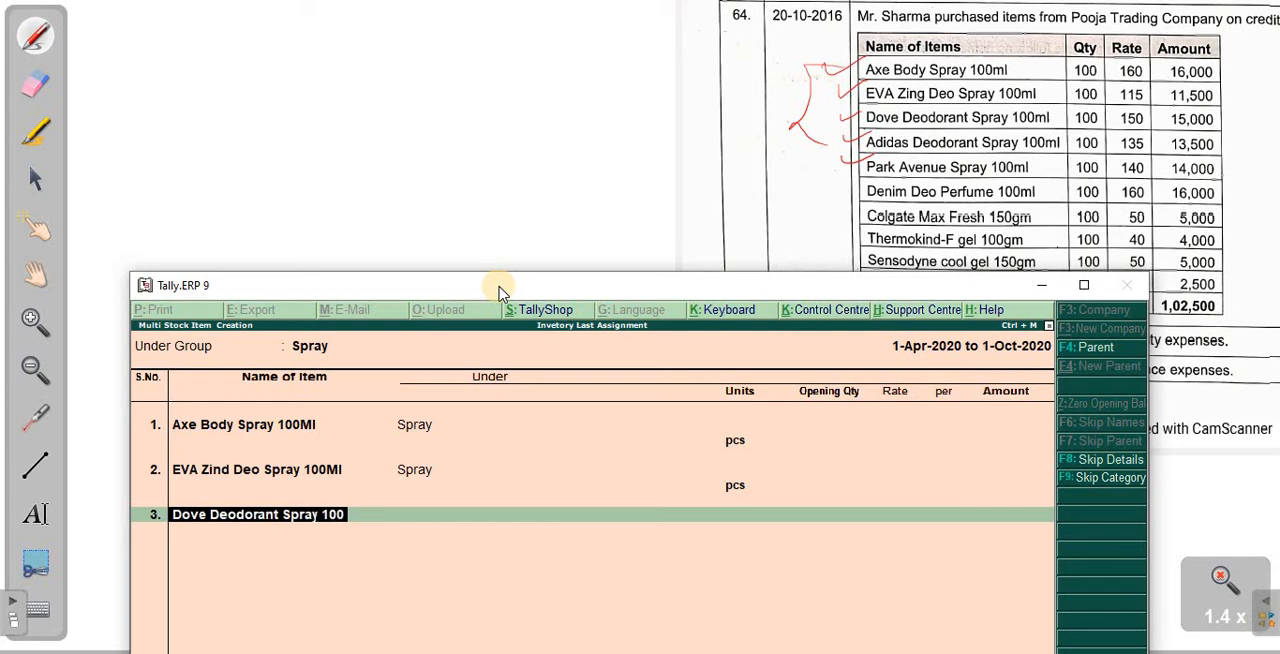
pyautogui.write('Ml4')
pyautogui.press('BackSpace')
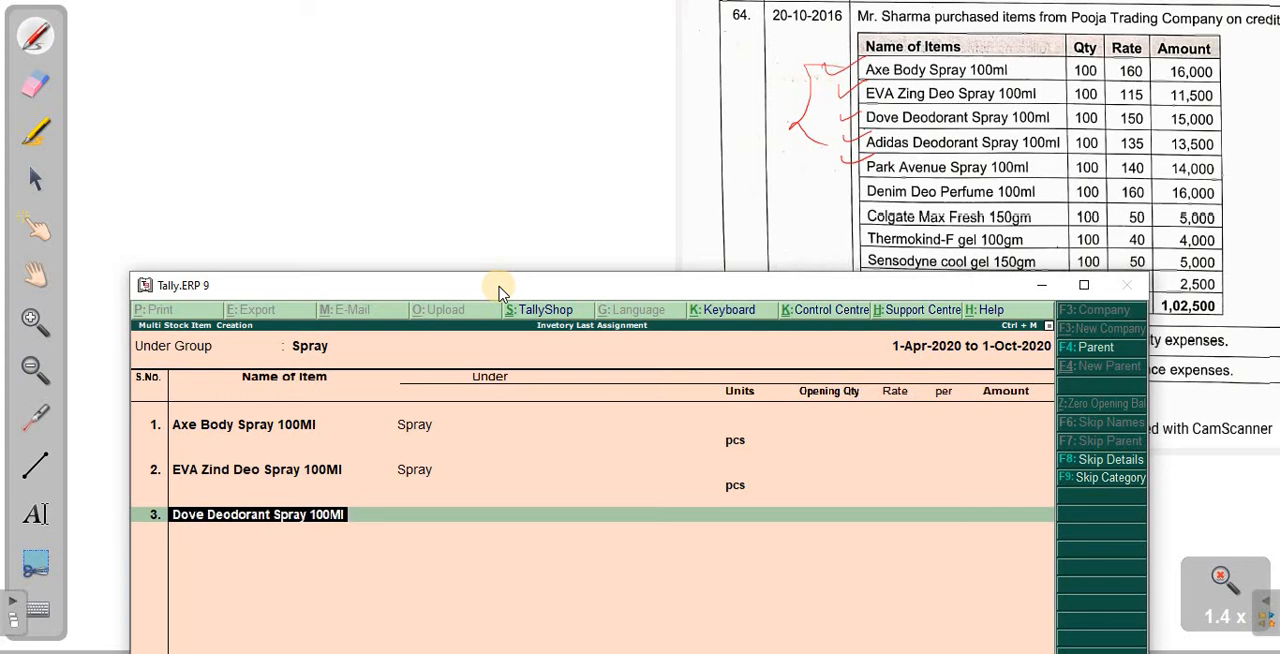
pyautogui.press('Return')
pyautogui.press('Return')
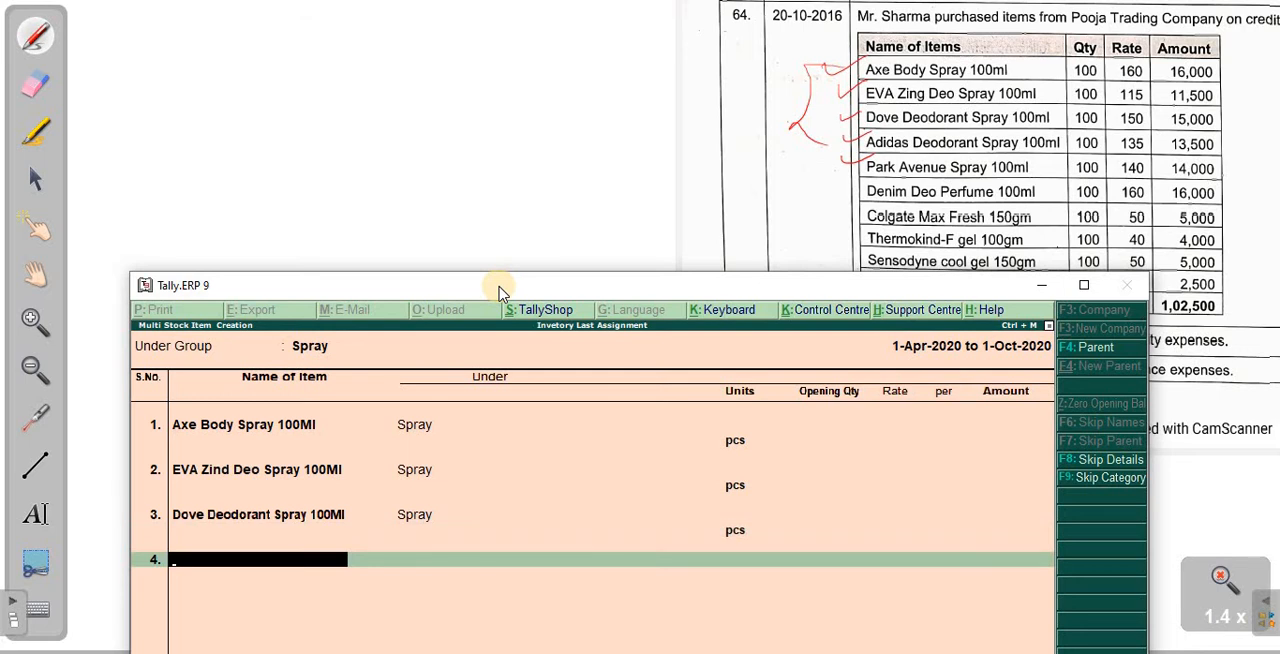
# - Add the stock item Adidas Deodorant Spray 100Ml with pcs as its unit and no opening quantity
pyautogui.write('Adidas Deodora')
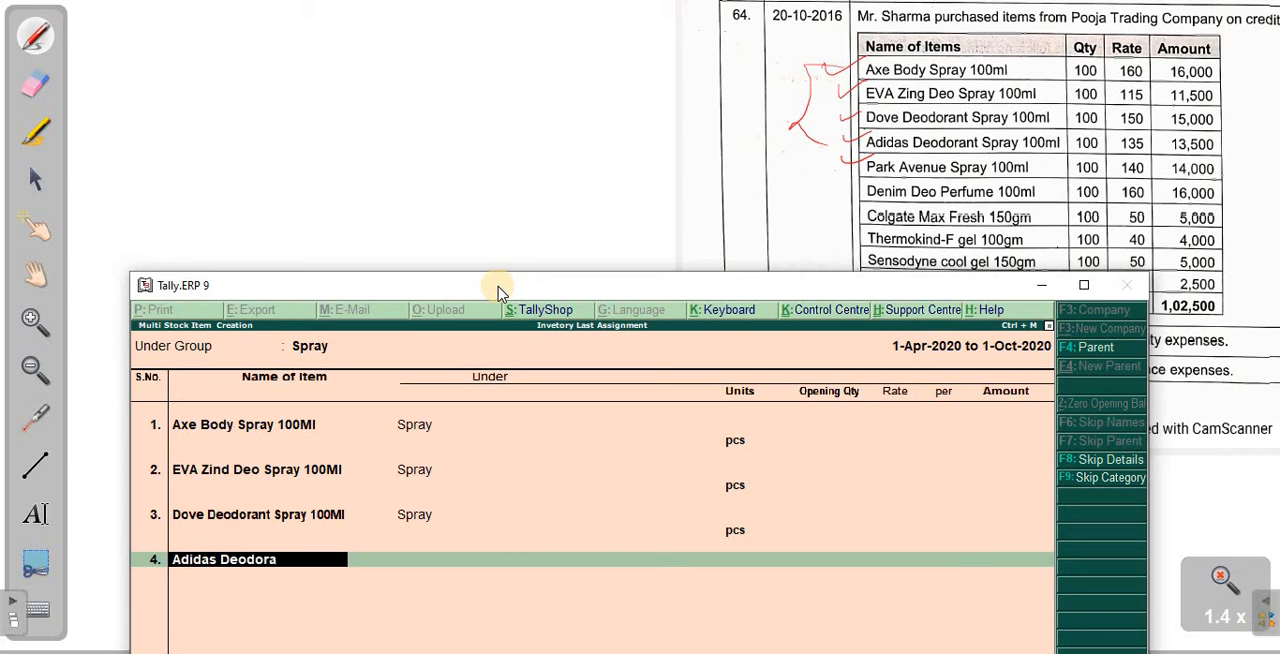
pyautogui.write('nt Spray 100M')
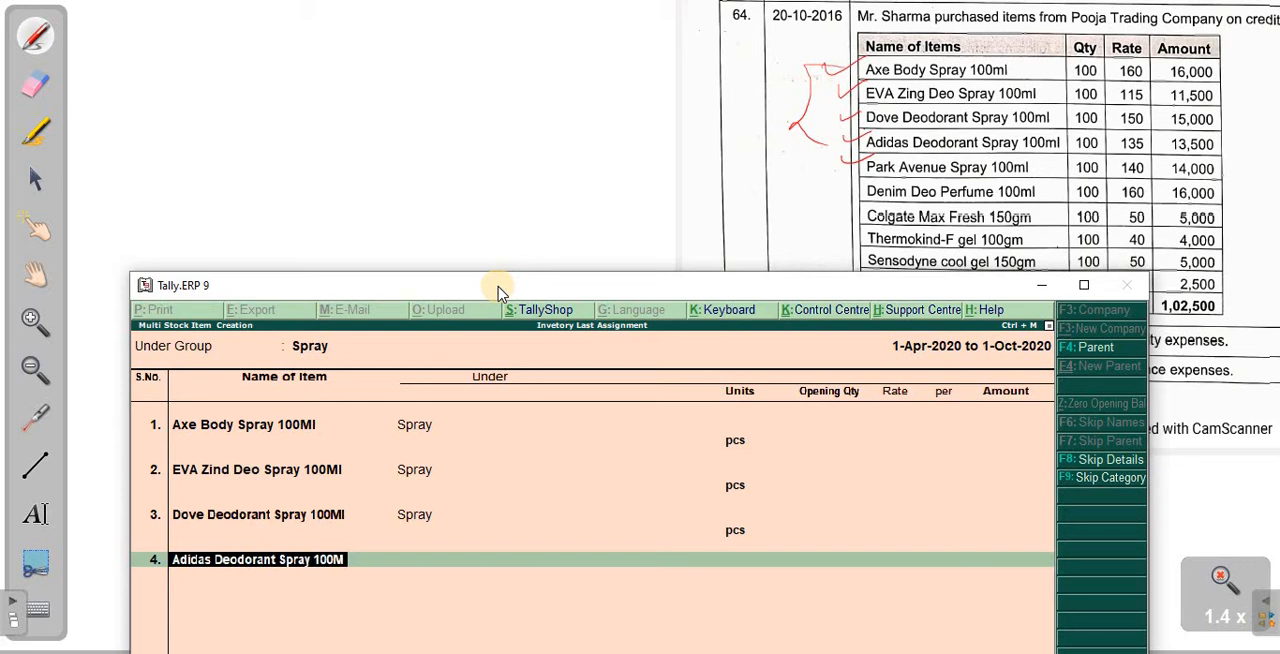
pyautogui.write('l')
pyautogui.press('Return')
pyautogui.press('Return')
pyautogui.press('Return')
pyautogui.press('Return')
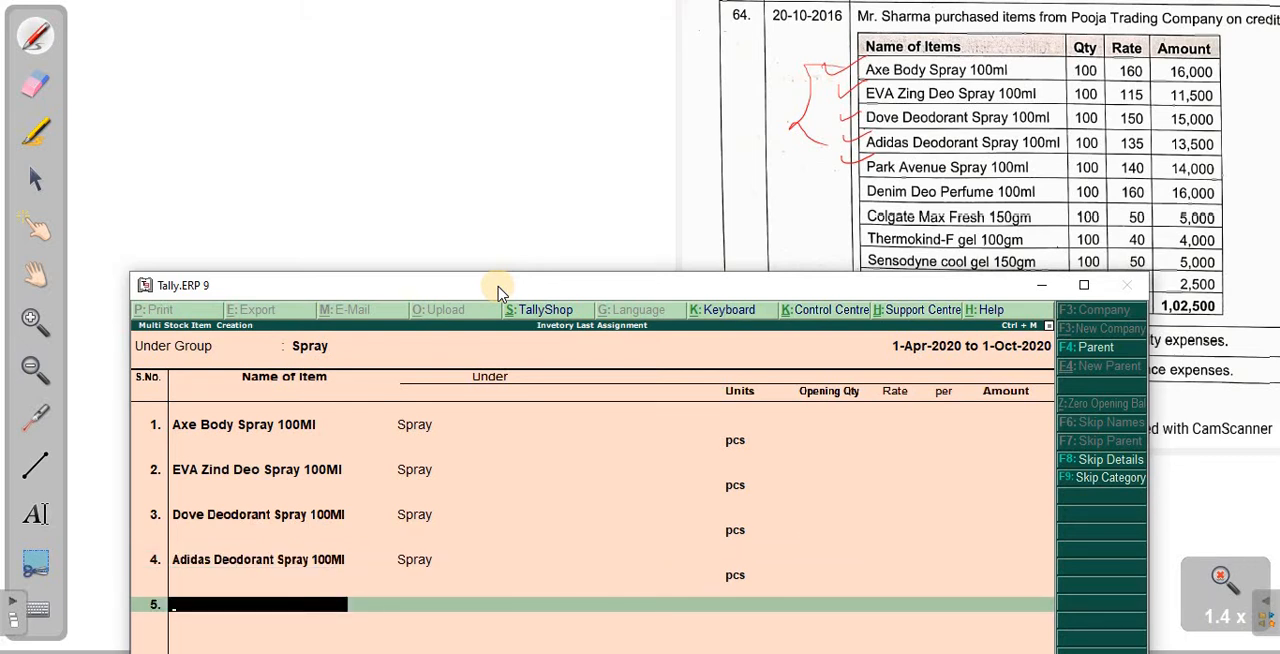
# - Add the stock item Park Avenue Spray 100Ml with pcs as its unit and no opening quantity
pyautogui.write('Park Avenue S')
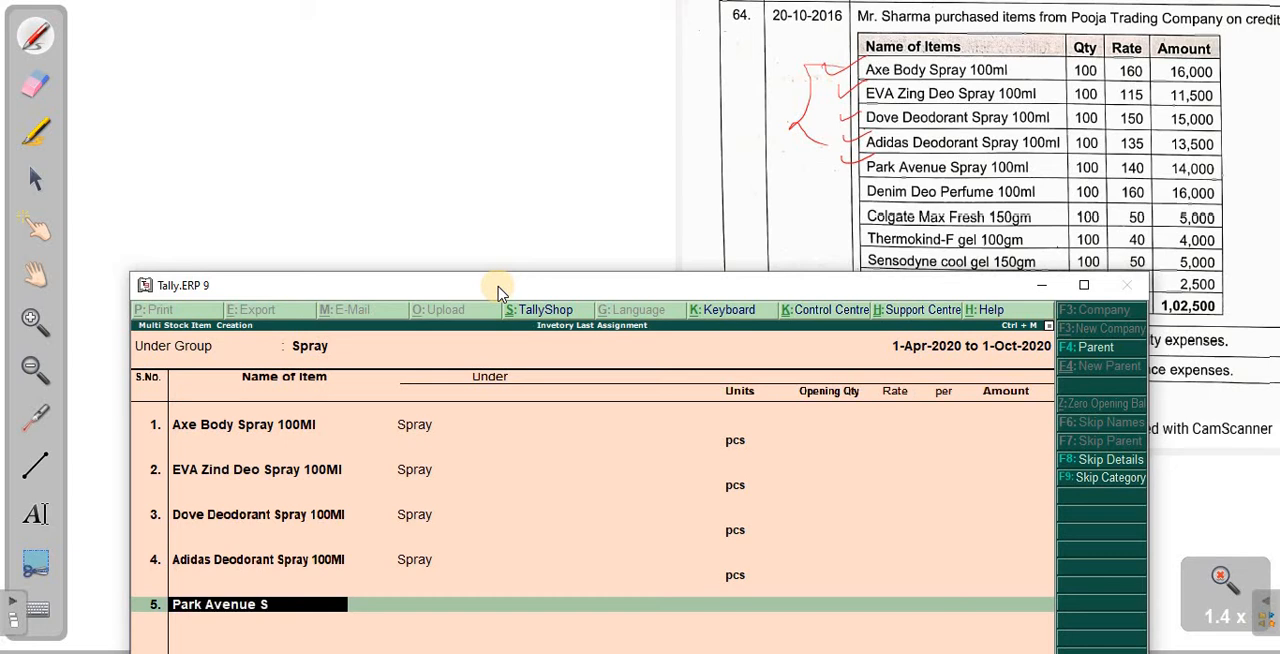
pyautogui.write('pray 100Ml')
pyautogui.press('Return')
pyautogui.press('Return')
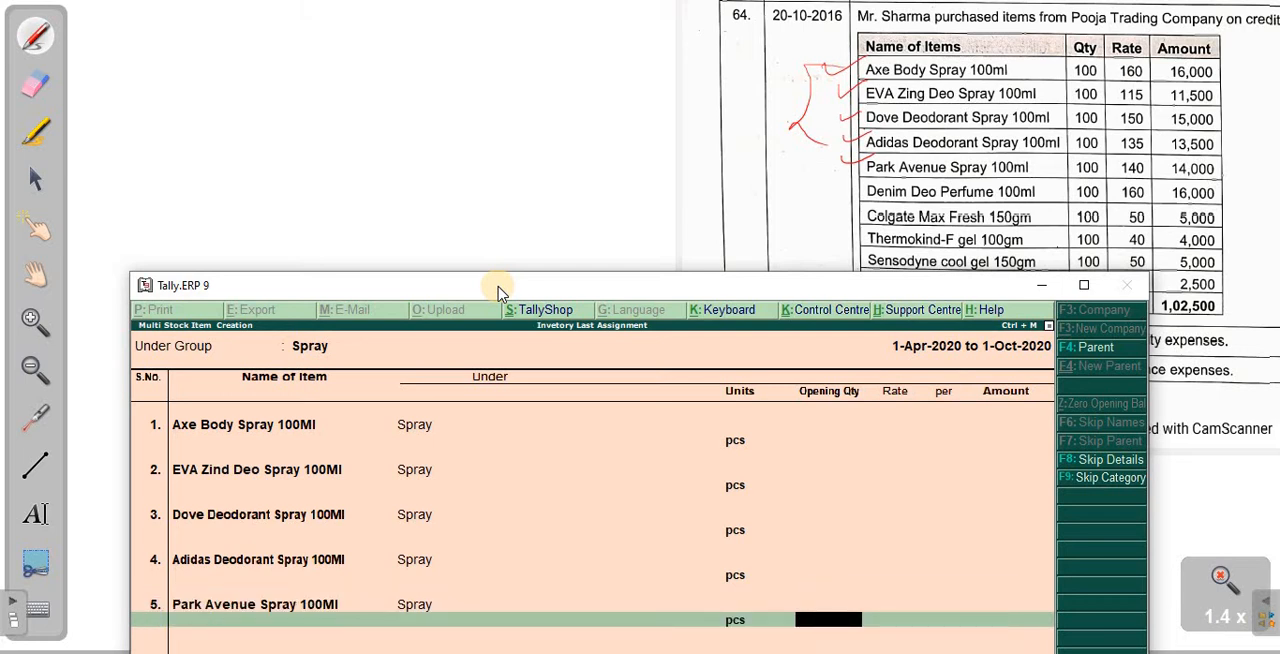
pyautogui.press('Return')
pyautogui.write('Deni')
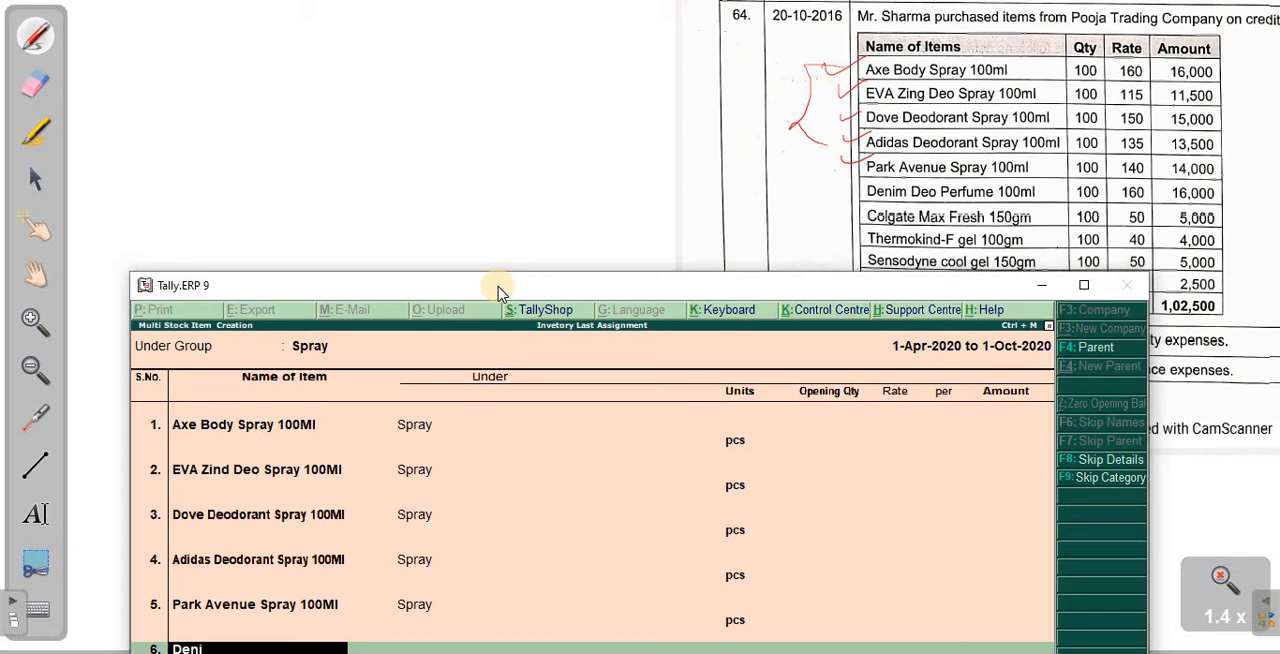
pyautogui.moveTo(500, 290); pyautogui.dragTo(466, 180)
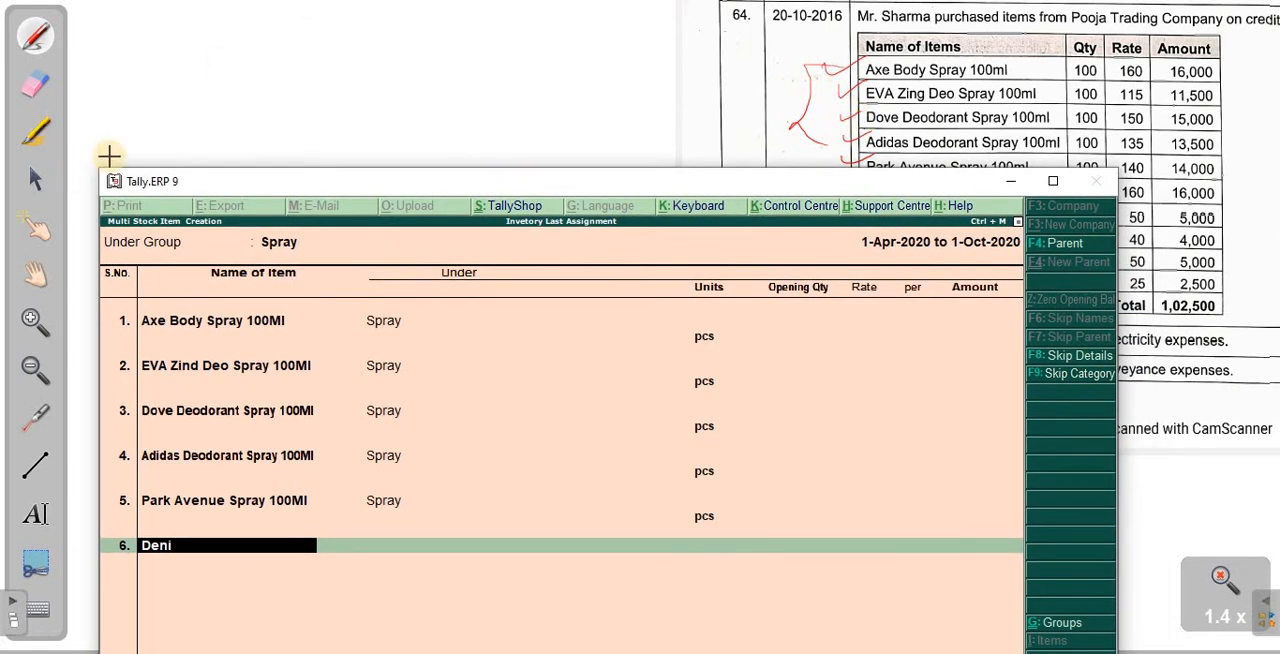
pyautogui.moveTo(415, 190); pyautogui.dragTo(325, 73)
pyautogui.press('BackSpace')
pyautogui.press('BackSpace')
pyautogui.press('BackSpace')
pyautogui.press('BackSpace')
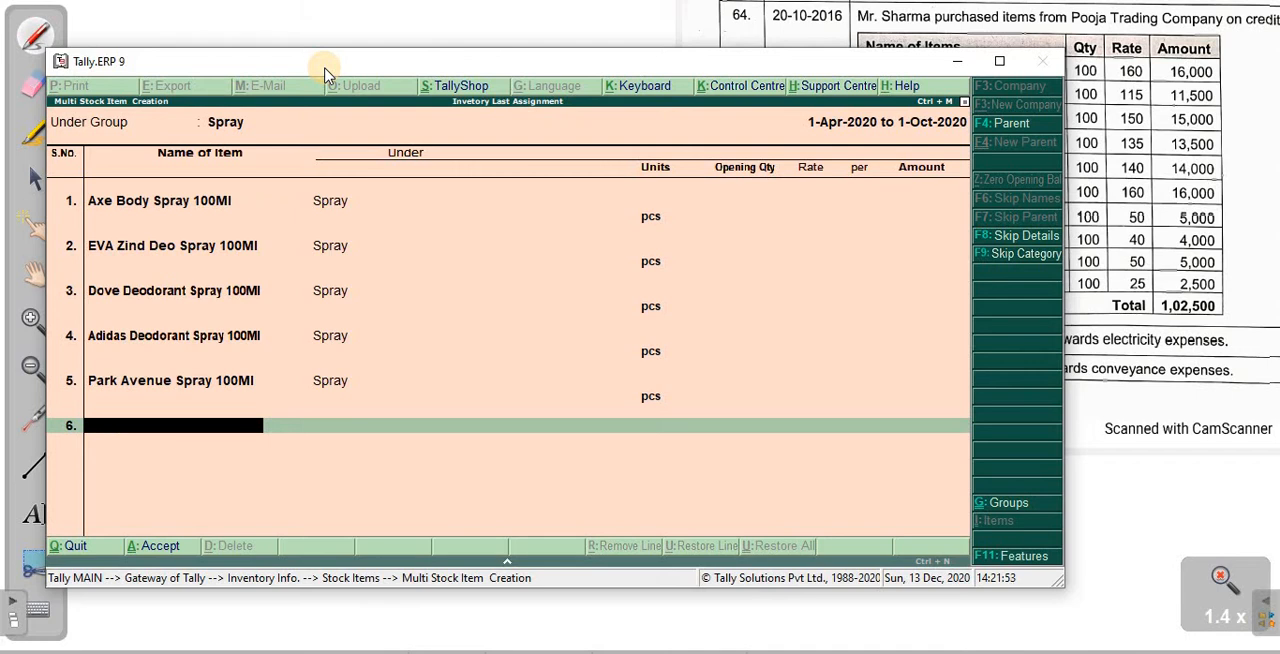
# - End the list and save the five Spray stock items, and uncover the item table of transaction 64 for panning
pyautogui.press('Return')
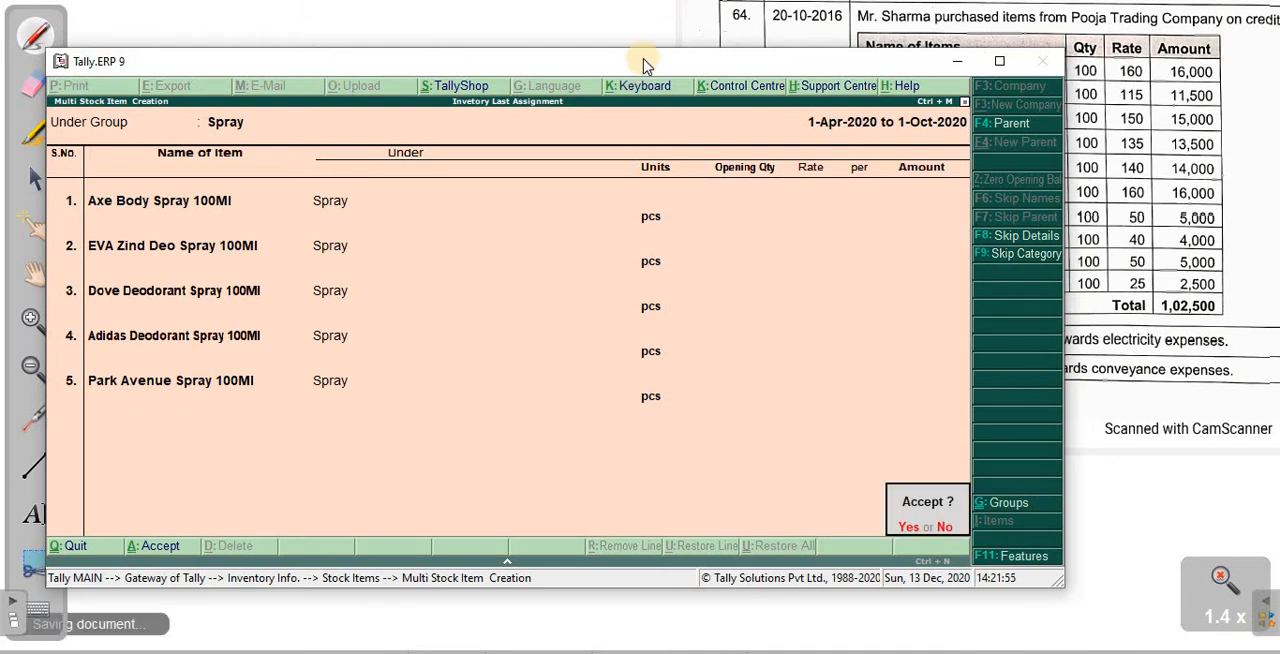
pyautogui.press('Return')
pyautogui.moveTo(646, 58); pyautogui.dragTo(686, 289)
pyautogui.click(35, 273)
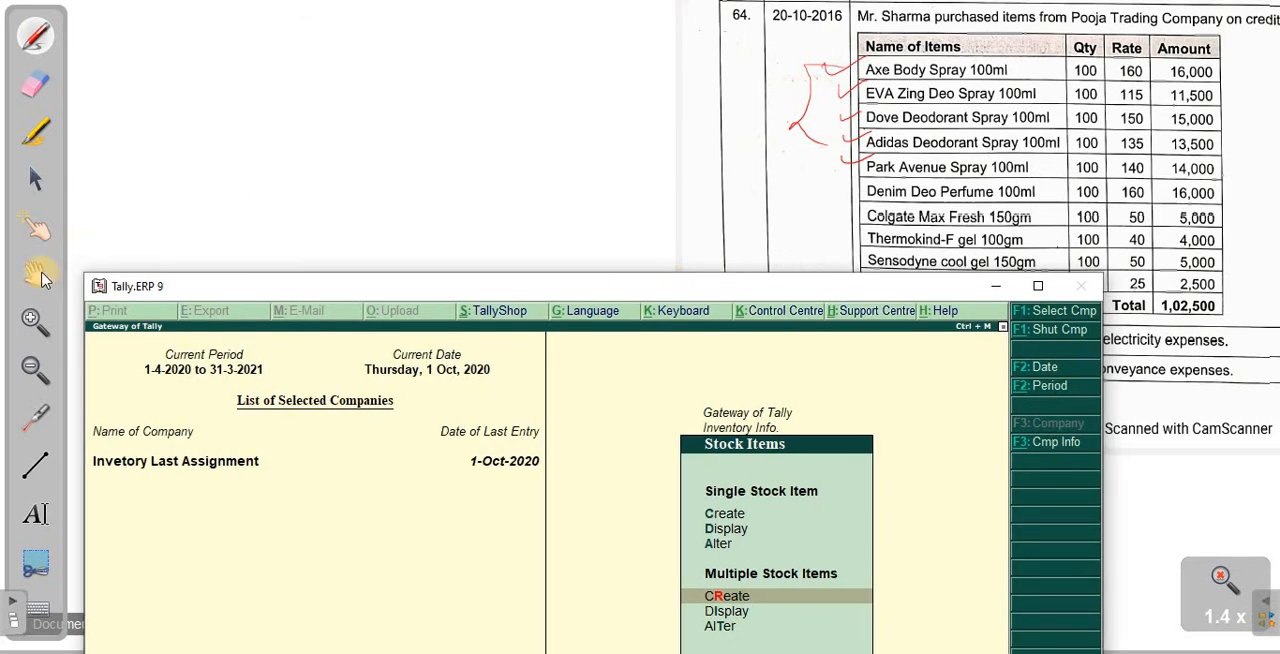
# - Pan the scanned assignment so the remaining items of transaction 64, from Denim Deo Perfume to Dabur Babool, are readable
pyautogui.moveTo(1006, 171); pyautogui.dragTo(1003, 100)
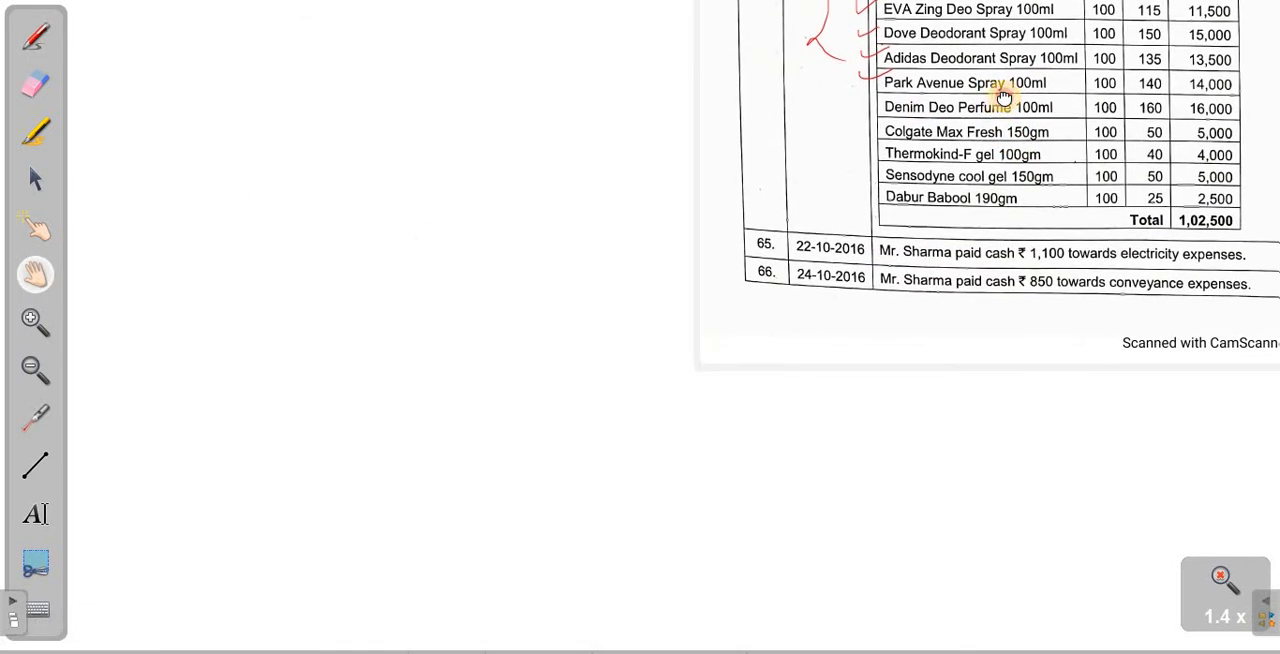
pyautogui.moveTo(1006, 154); pyautogui.dragTo(1006, 97)
pyautogui.moveTo(742, 108); pyautogui.dragTo(577, 118)
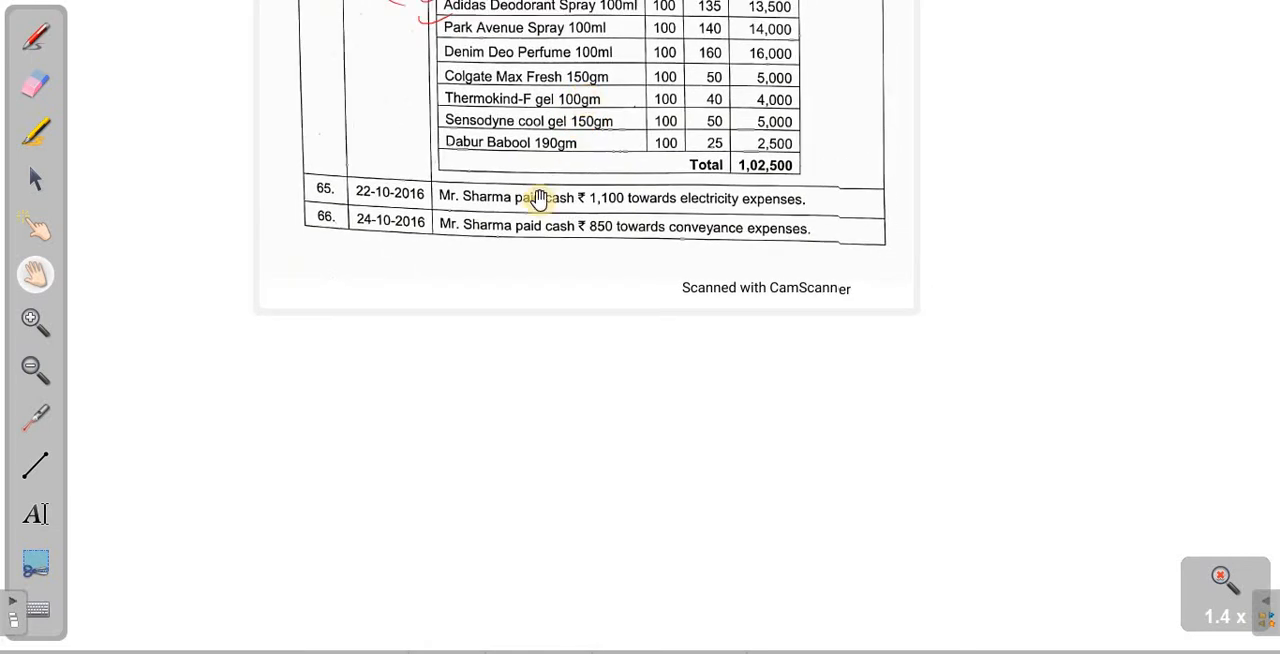
# - Switch to Tally.ERP 9 and start a multiple stock item list under All Items, with its window placed below the remaining scanned items
pyautogui.click(590, 650)
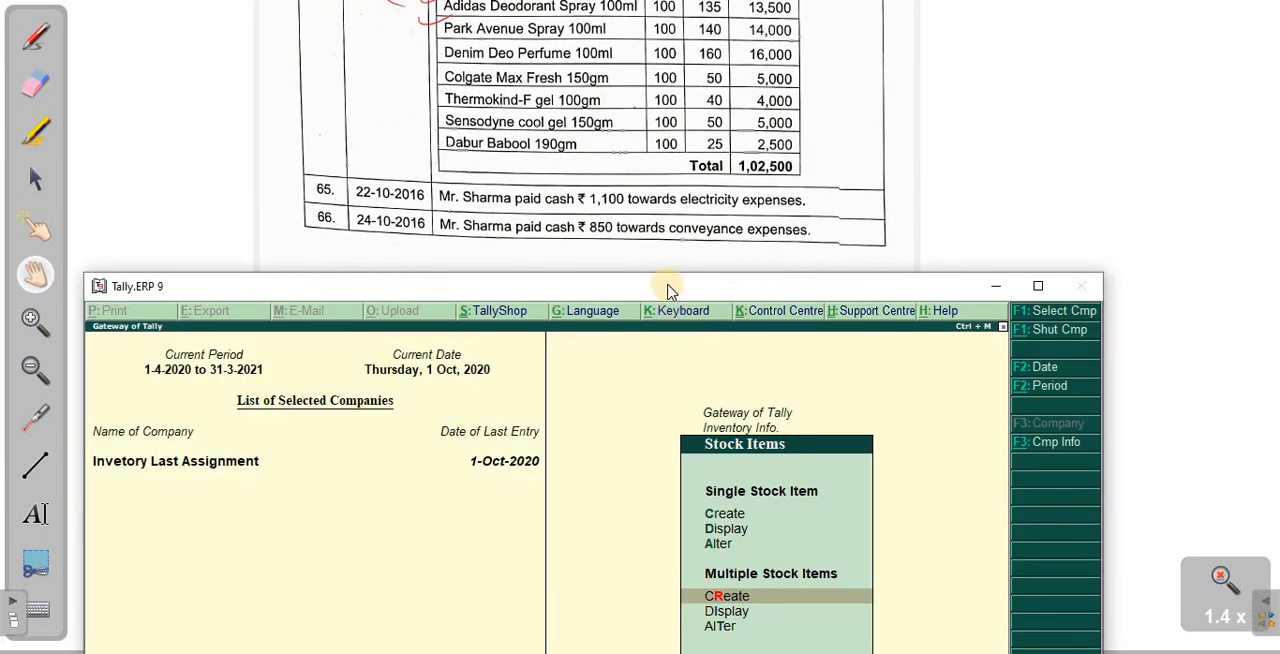
pyautogui.moveTo(688, 272); pyautogui.dragTo(668, 96)
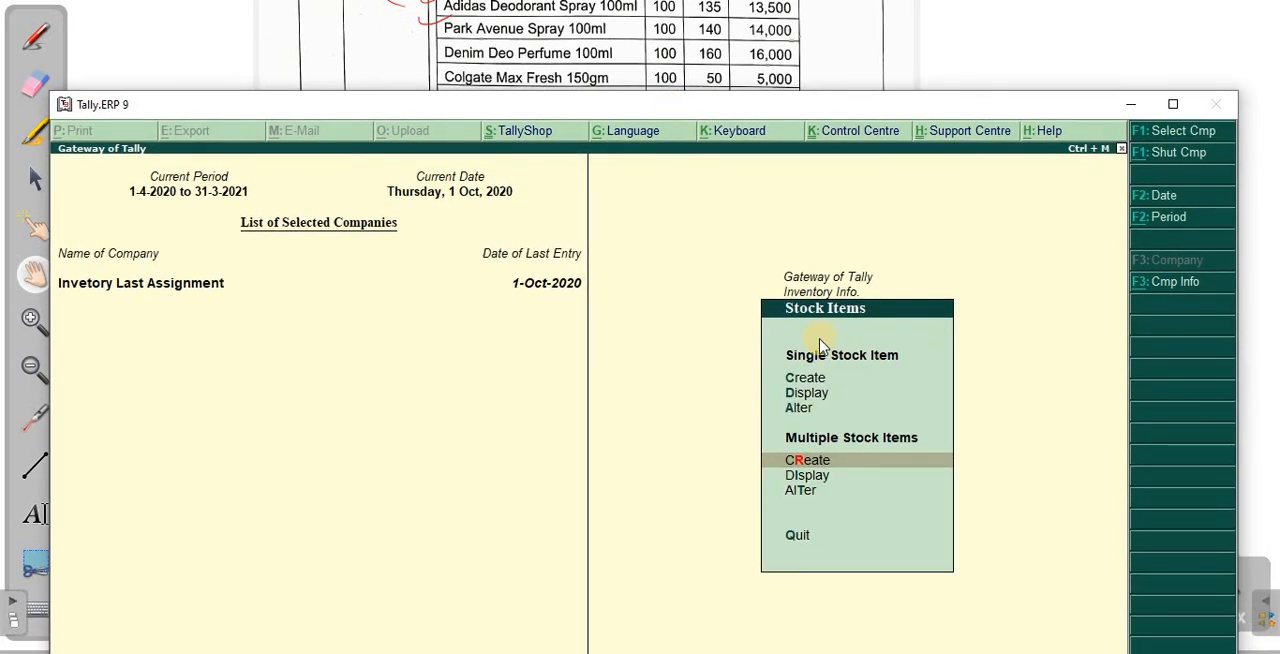
pyautogui.press('Return')
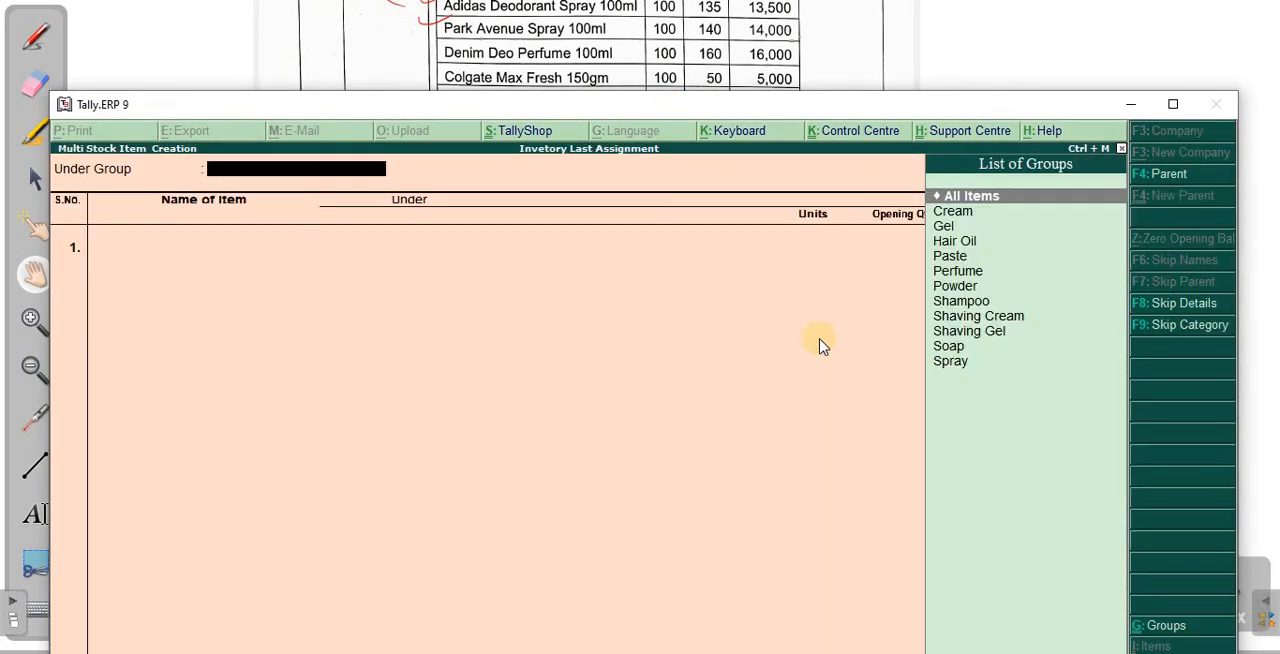
pyautogui.press('Return')
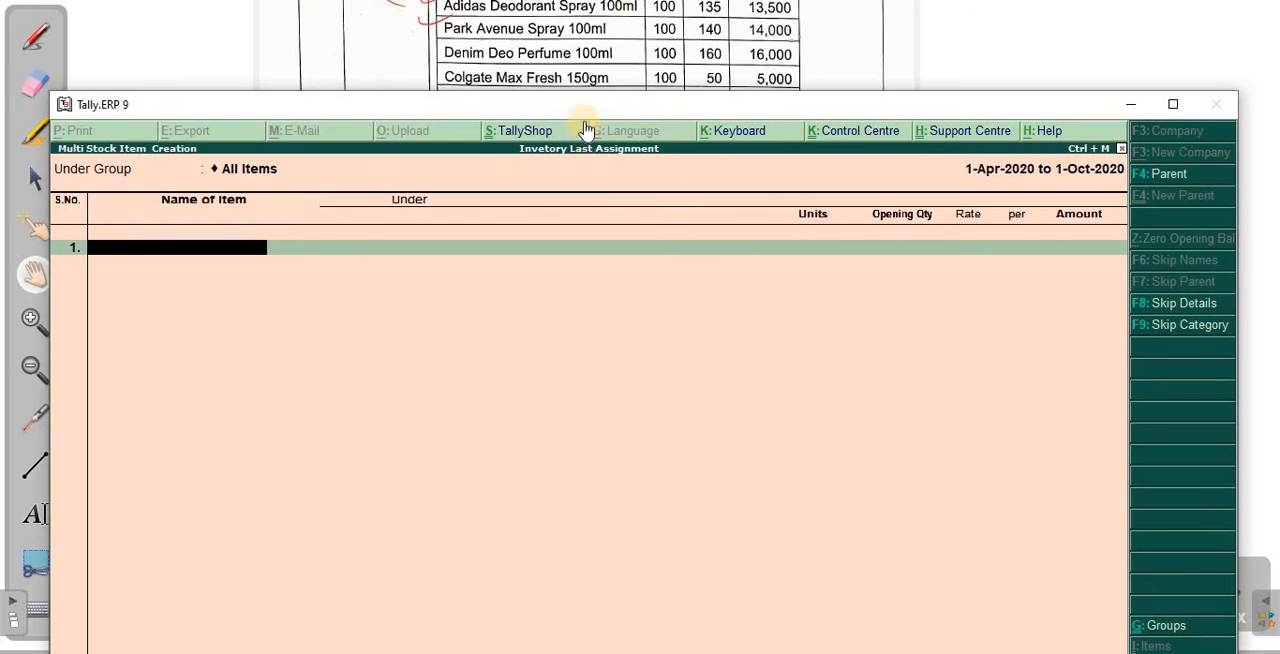
pyautogui.moveTo(590, 104); pyautogui.dragTo(608, 189)
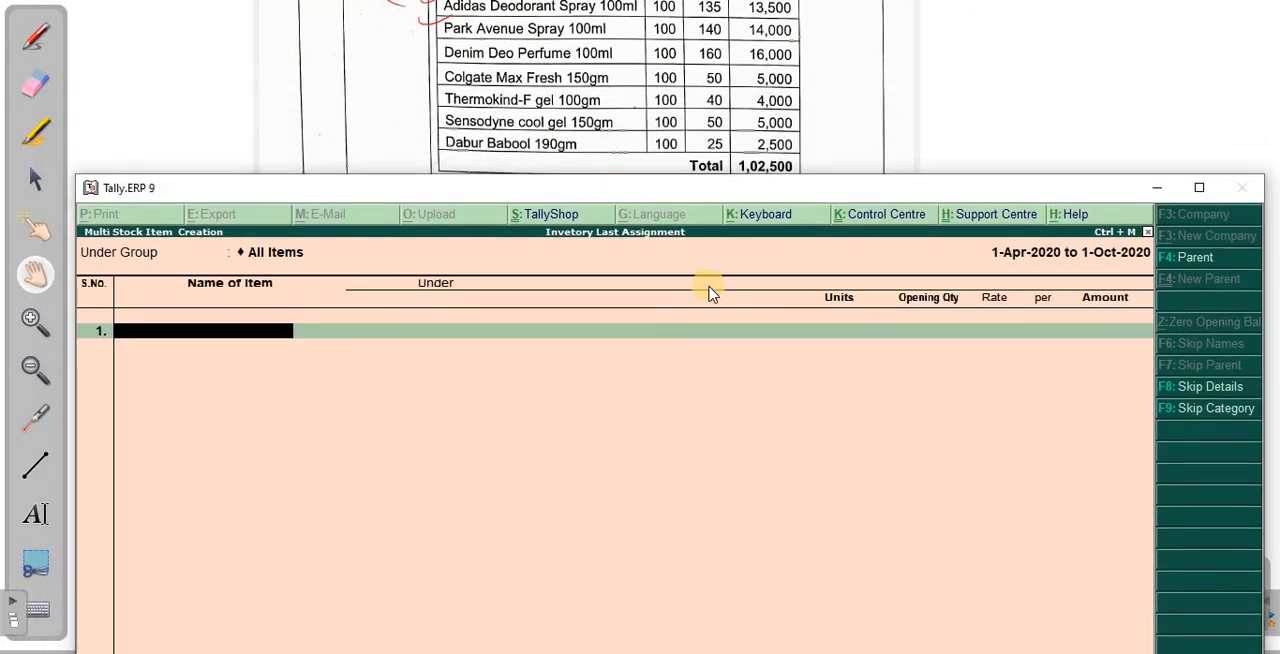
# - Enter Denim Deo Peffume 100Ml as the name of the first stock item in the list
pyautogui.write('Denim')
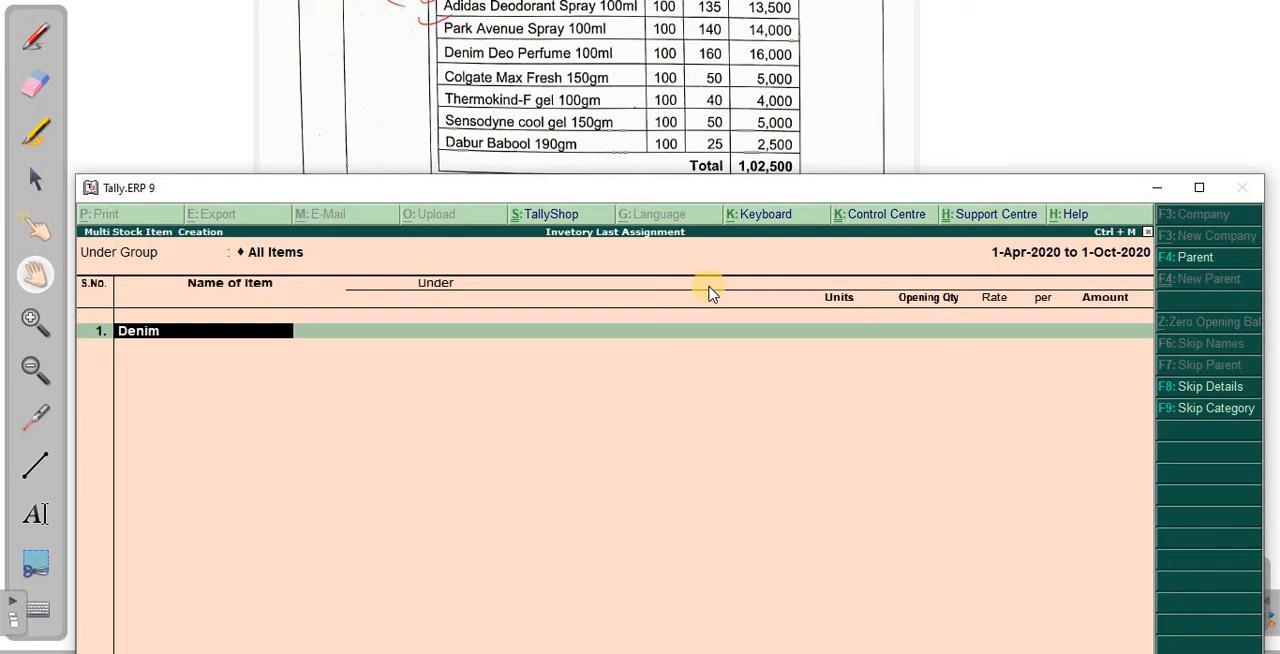
pyautogui.write(' Deo Peffume 100Ml')
pyautogui.press('Return')
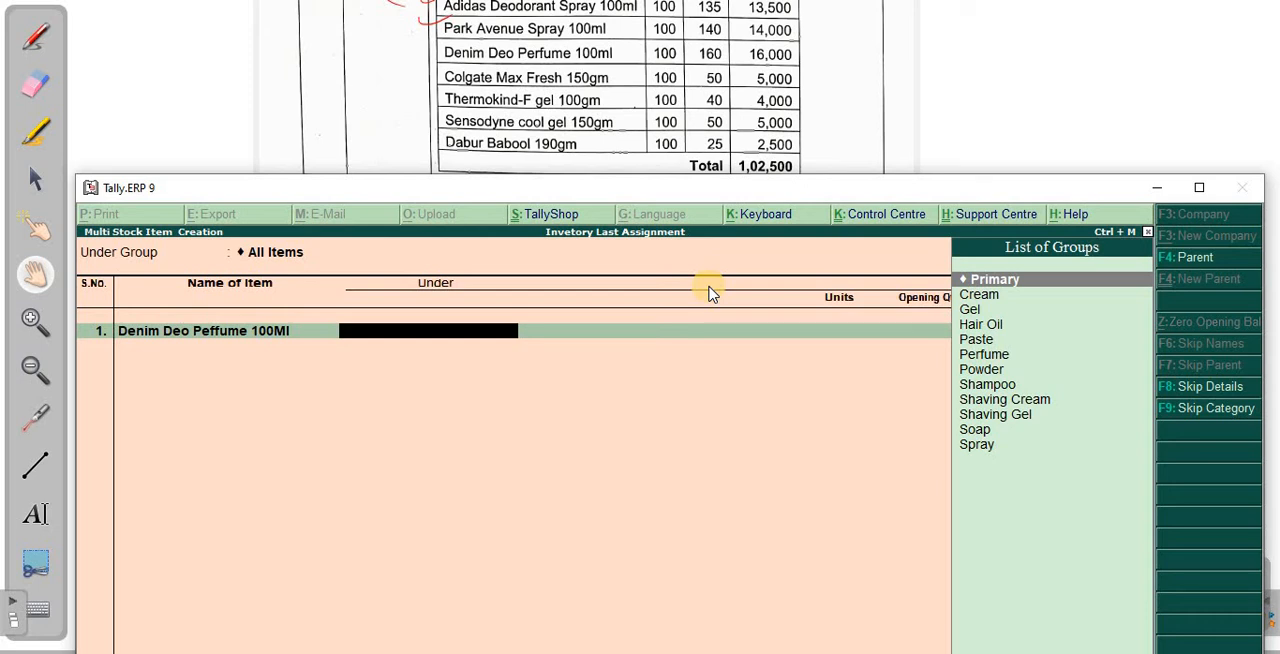
# - Place Denim Deo Peffume 100Ml under the Perfume group with pcs as its unit
pyautogui.write('F')
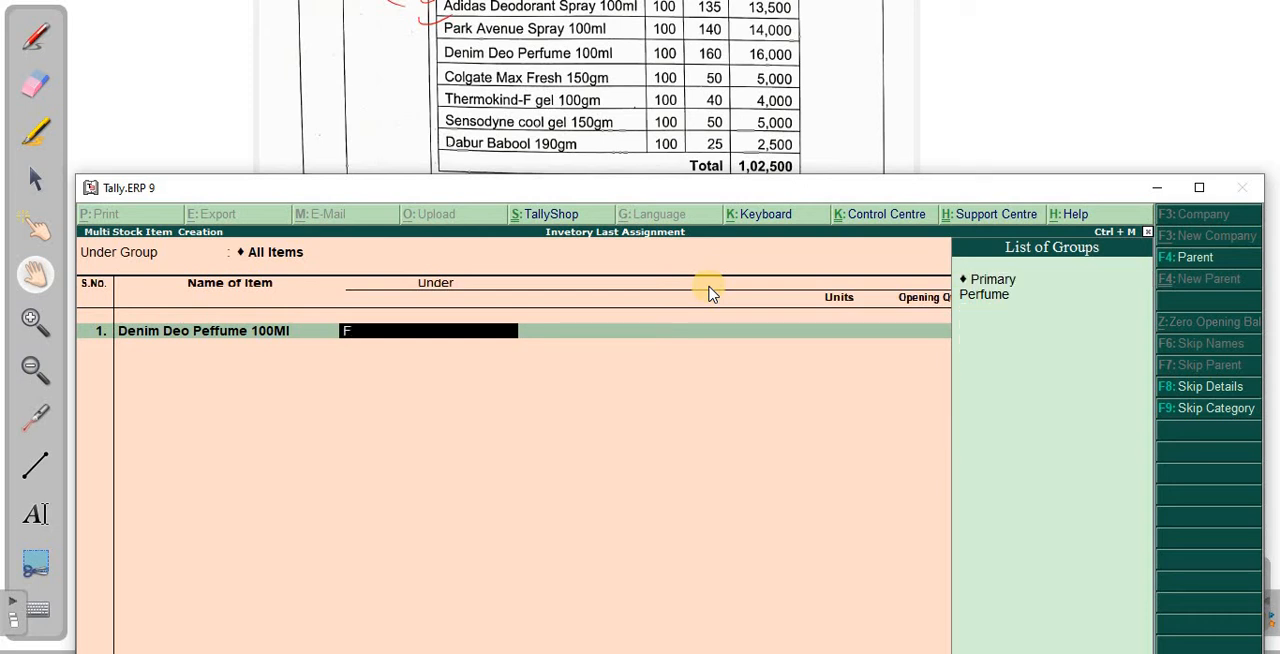
pyautogui.press('Return')
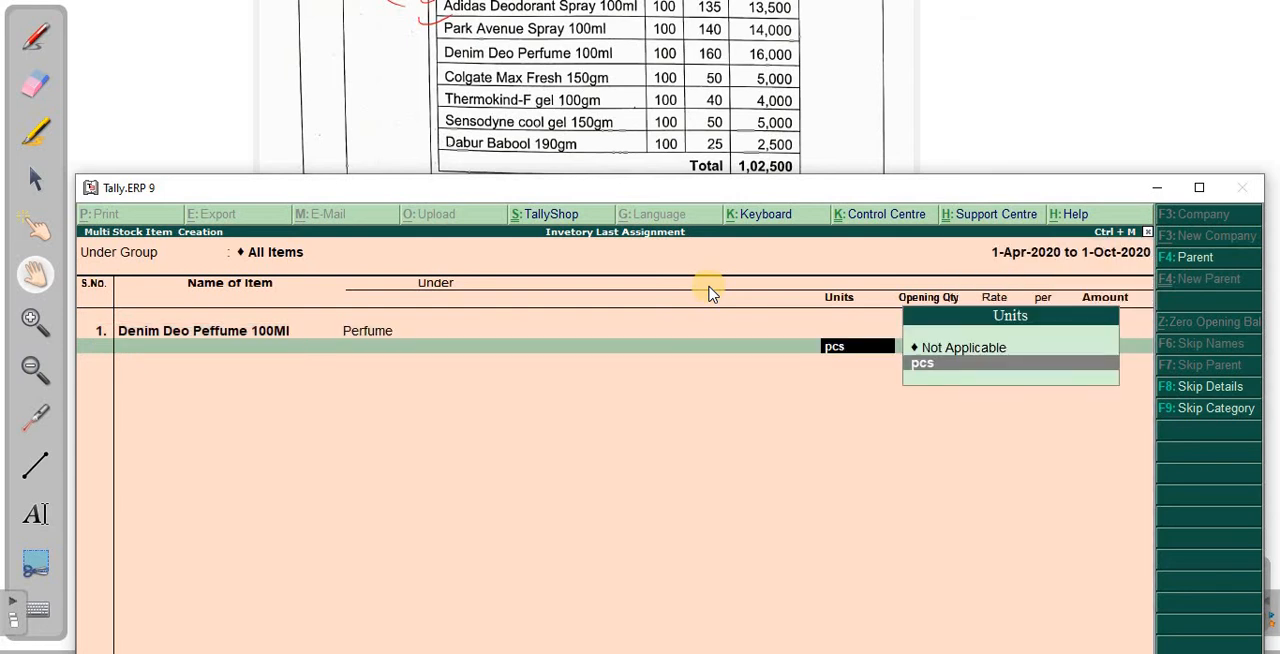
pyautogui.press('Return')
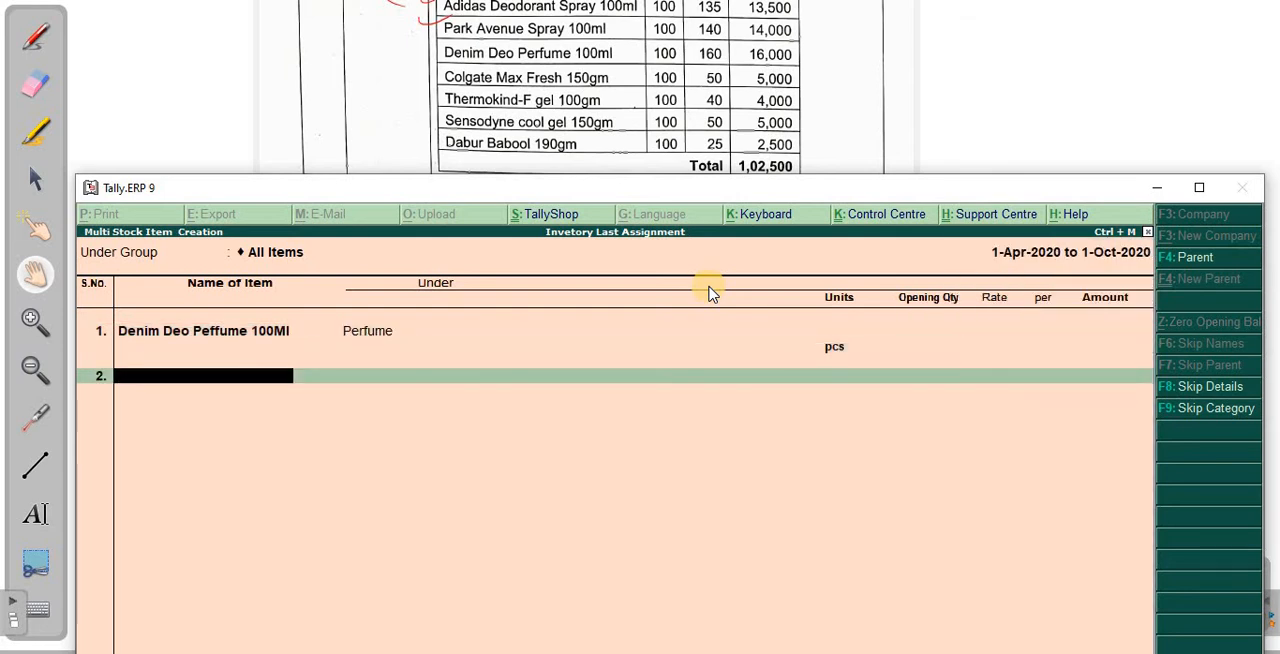
# - Enter Colgate Max Fresh 150GM as the name of the second stock item
pyautogui.write('Colgat e')
pyautogui.press('BackSpace')
pyautogui.press('BackSpace')
pyautogui.write('e')
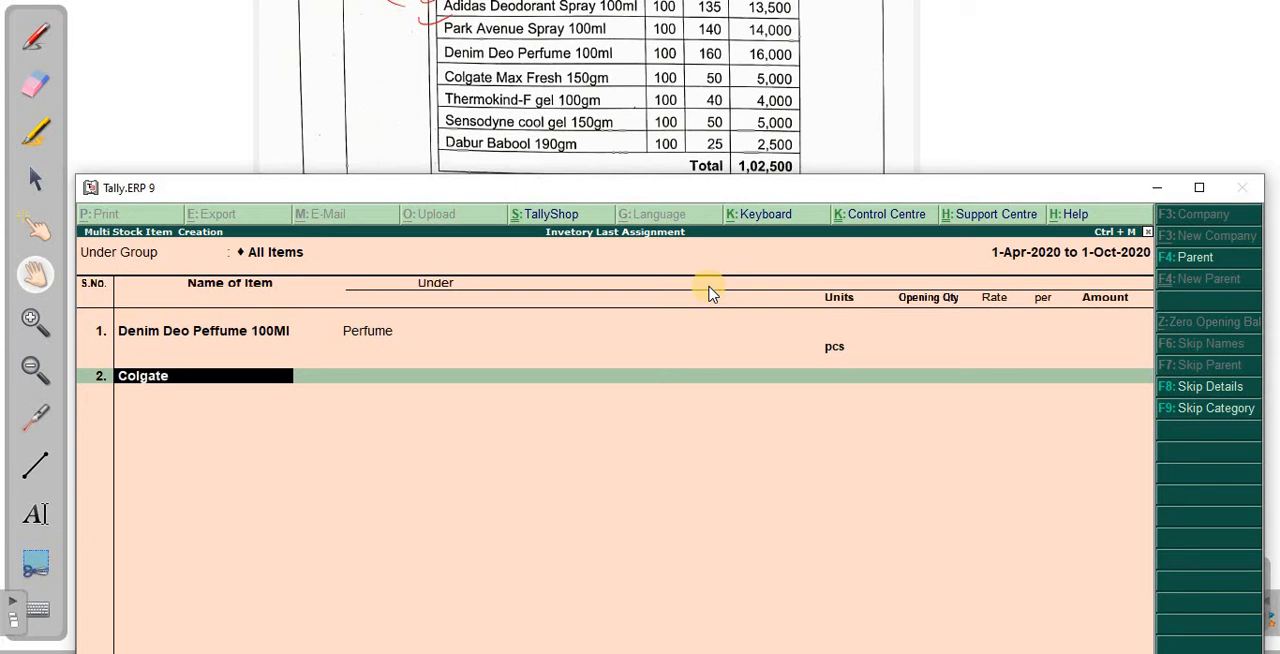
pyautogui.write(' Max Fresh 150GM')
# - Leave Colgate Max Fresh 150GM under Primary and set its unit to pcs
pyautogui.press('Return')
pyautogui.press('Return')
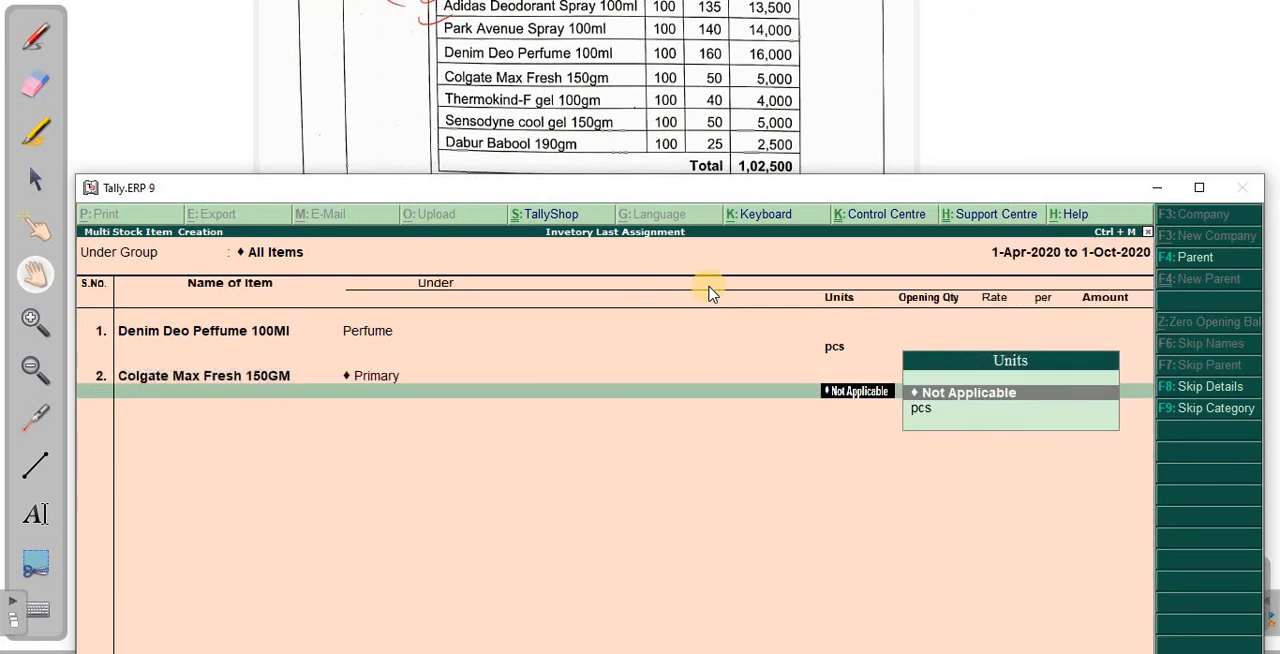
pyautogui.press('Return')
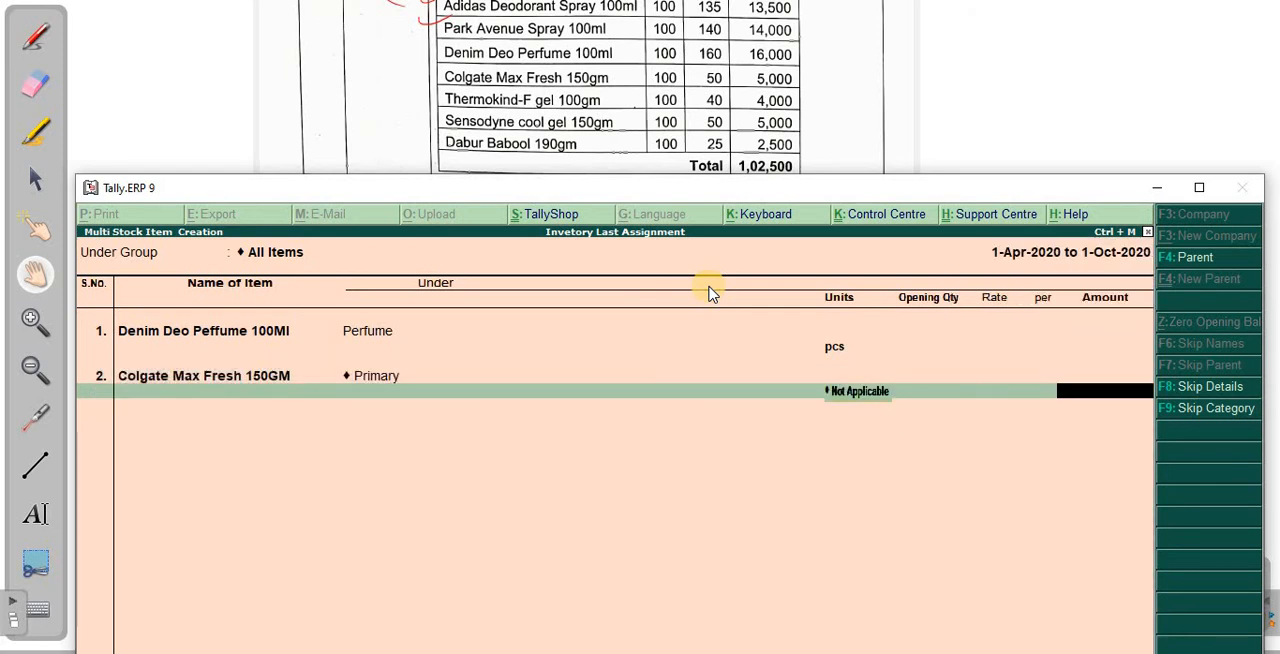
pyautogui.press('BackSpace')
pyautogui.press('Down')
pyautogui.press('Return')
pyautogui.press('Return')
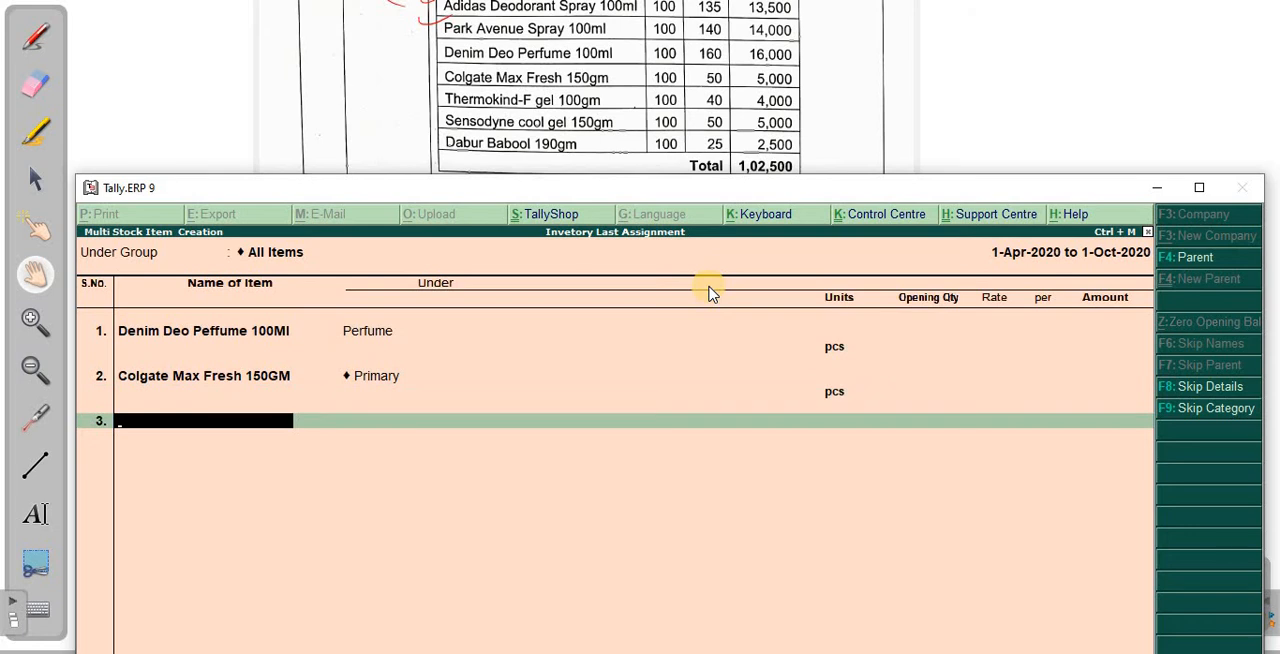
# - Enter Thermokind-F Gel 100GM as the name of the third stock item
pyautogui.write('Thermokind')
pyautogui.press('BackSpace')
pyautogui.write('F Gel')
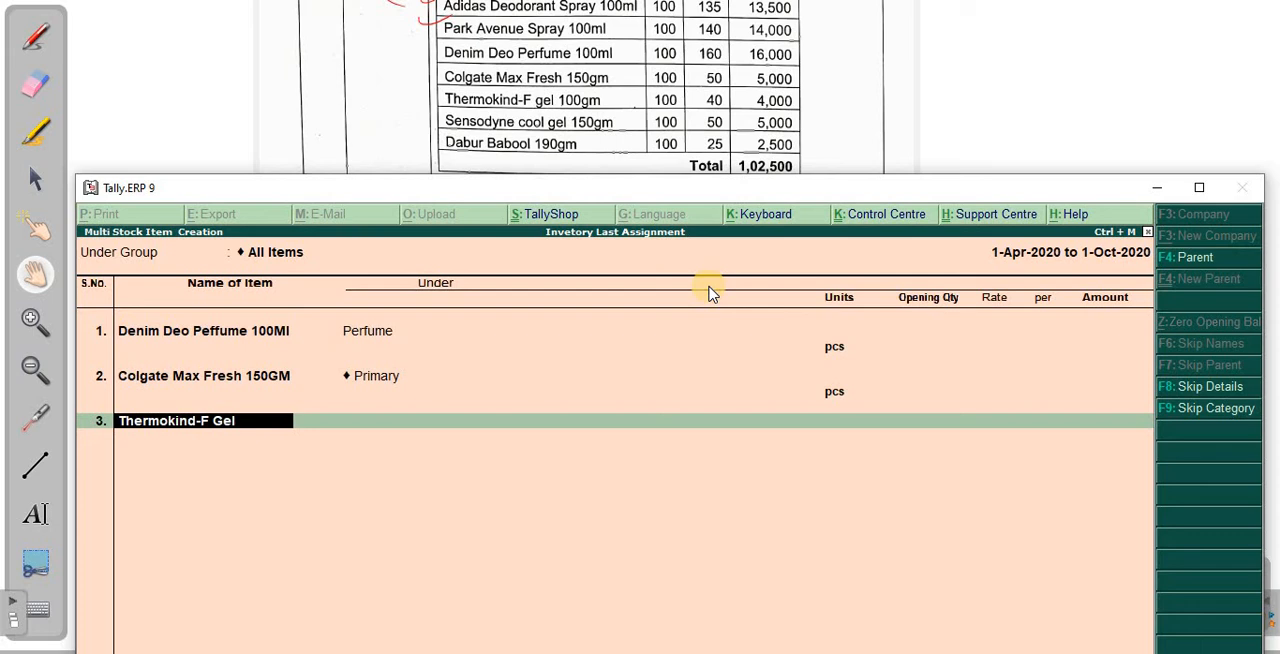
pyautogui.write(' 100GM')
pyautogui.press('Return')
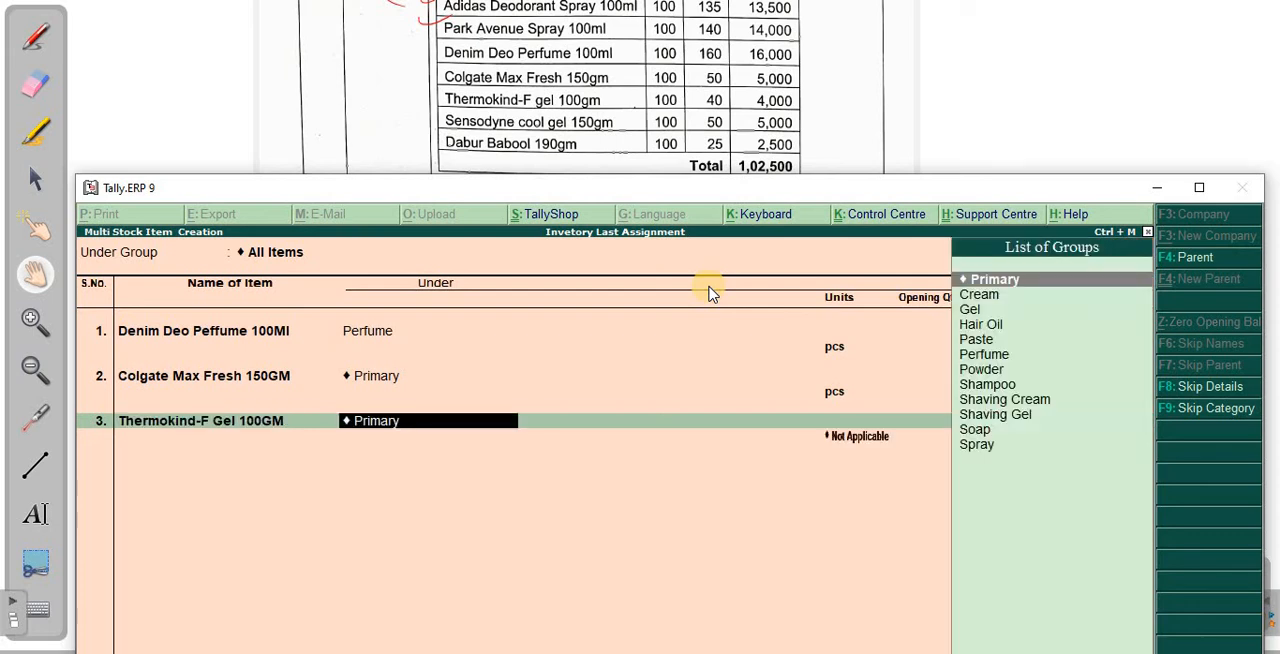
# - Go back to Colgate Max Fresh 150GM, set its group to Paste, and return to the third item's group
pyautogui.press('Return')
pyautogui.press('BackSpace')
pyautogui.press('BackSpace')
pyautogui.press('BackSpace')
pyautogui.press('BackSpace')
pyautogui.press('BackSpace')
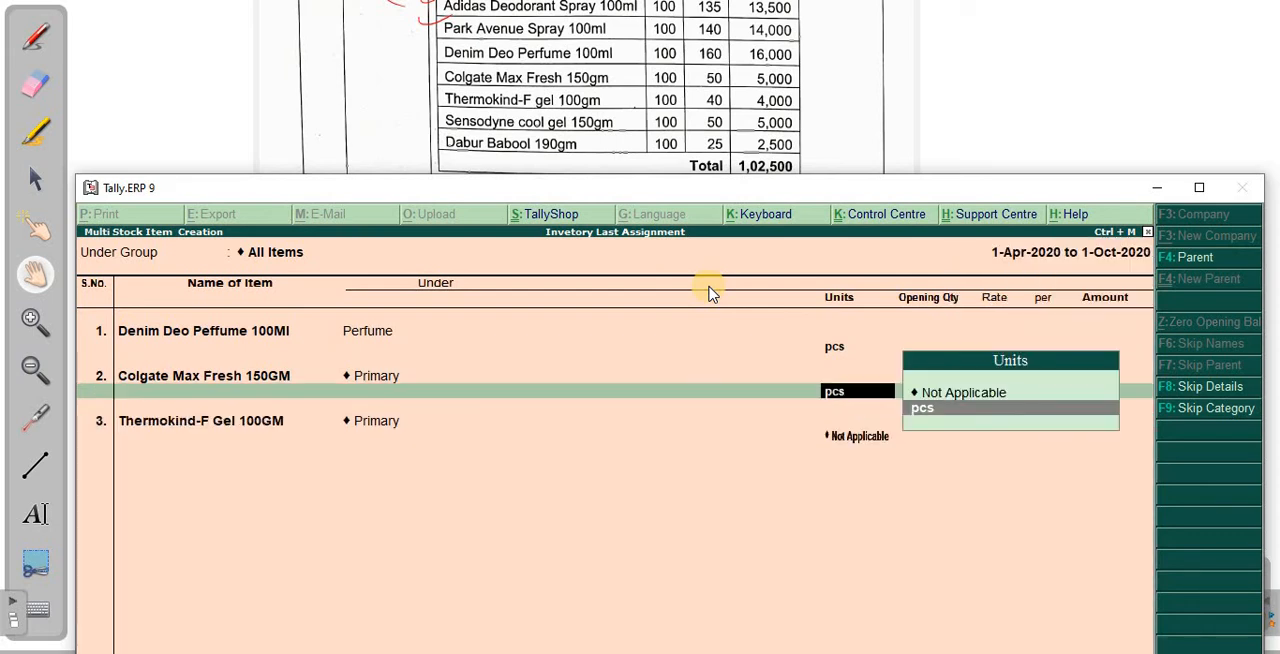
pyautogui.press('Return')
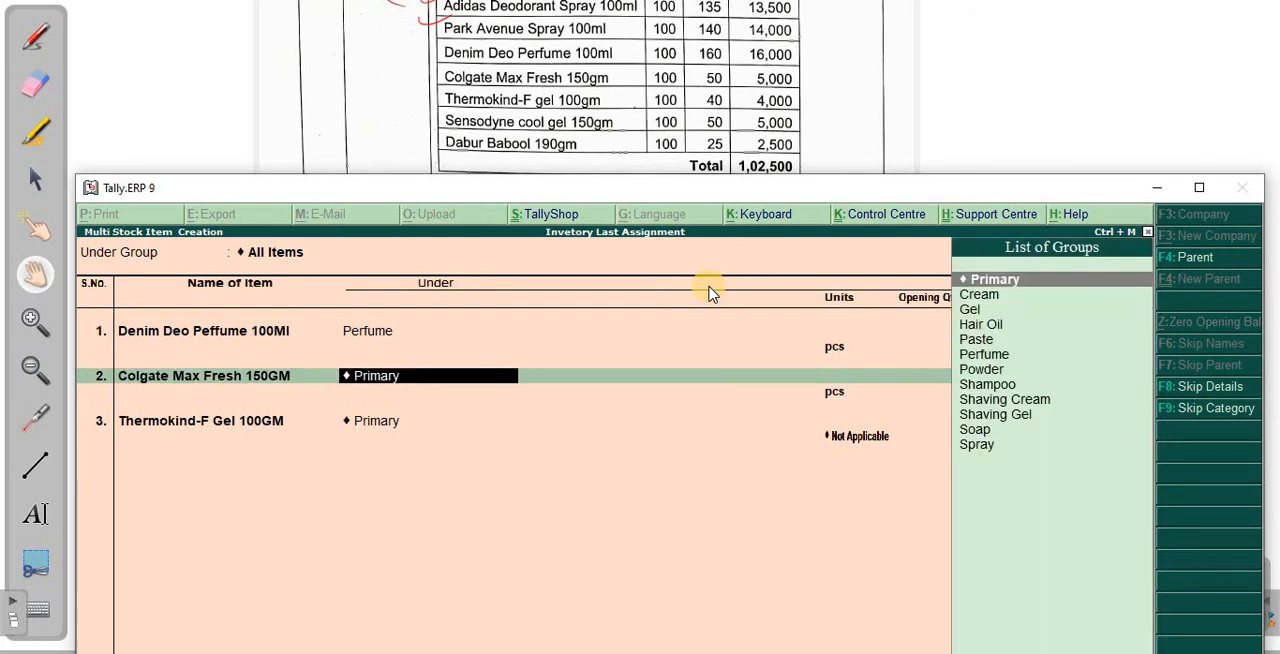
pyautogui.write('Past')
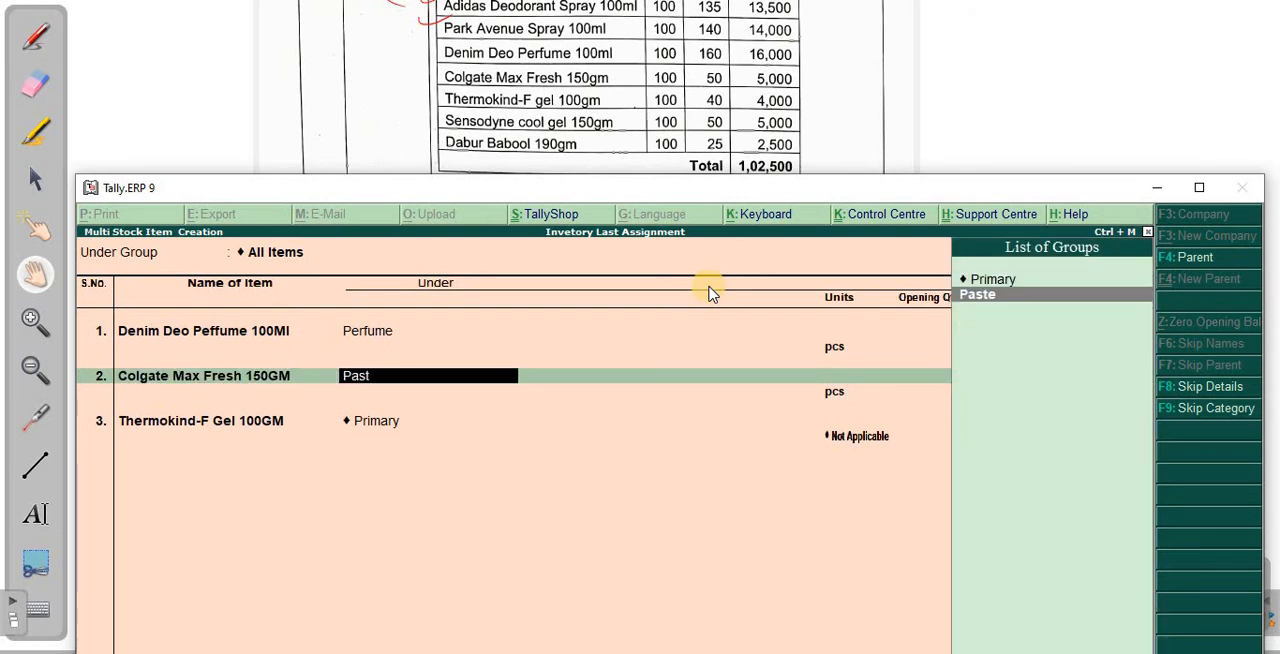
pyautogui.press('Return')
pyautogui.press('Return')
pyautogui.press('Return')
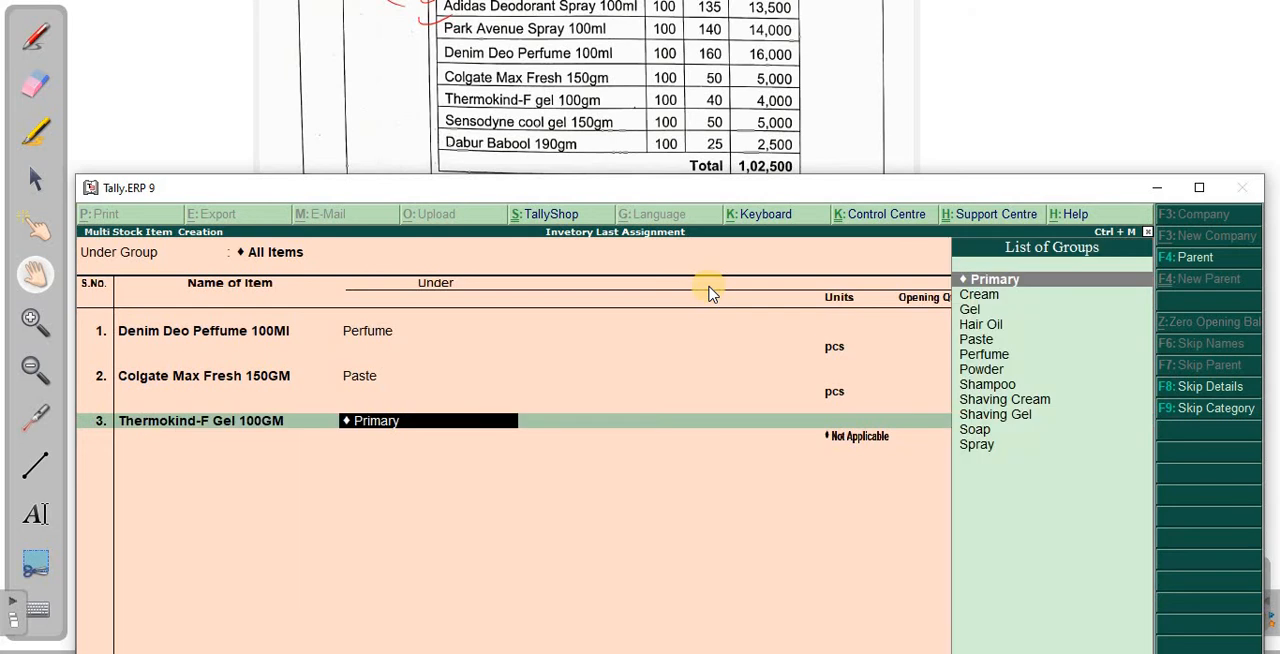
# - Place Thermokind-F Gel 100GM under the Shaving Gel group with pcs as its unit
pyautogui.write('sh')
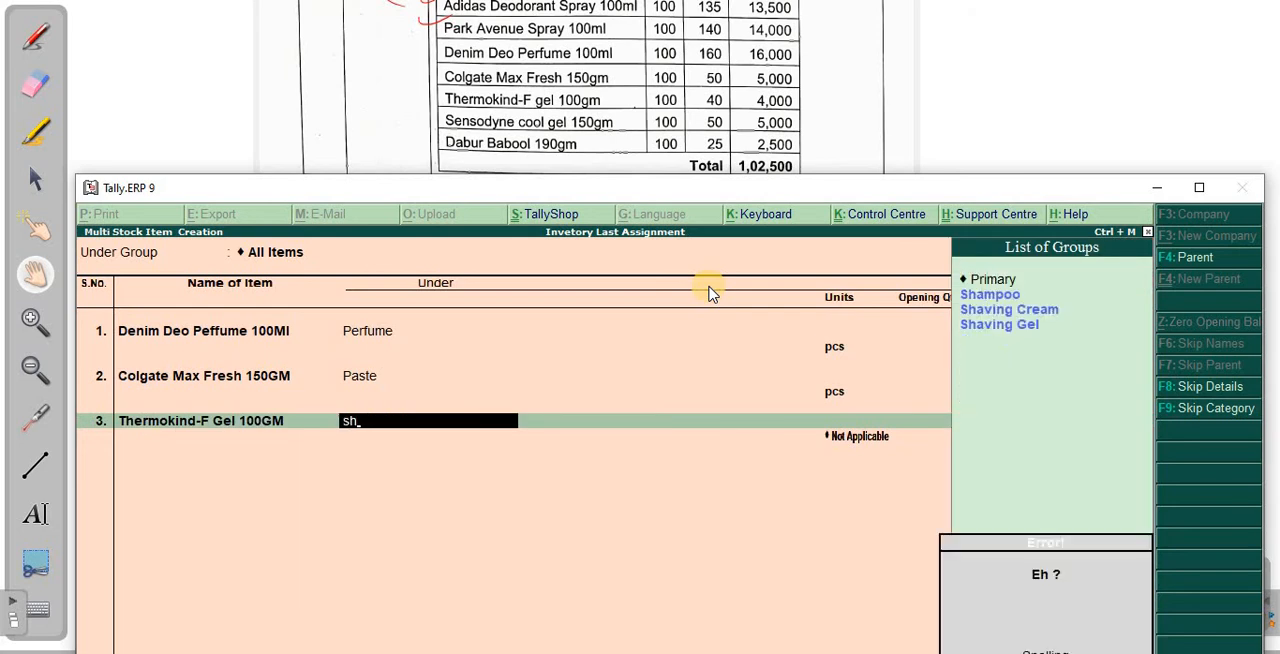
pyautogui.press('Down')
pyautogui.press('Down')
pyautogui.press('Return')
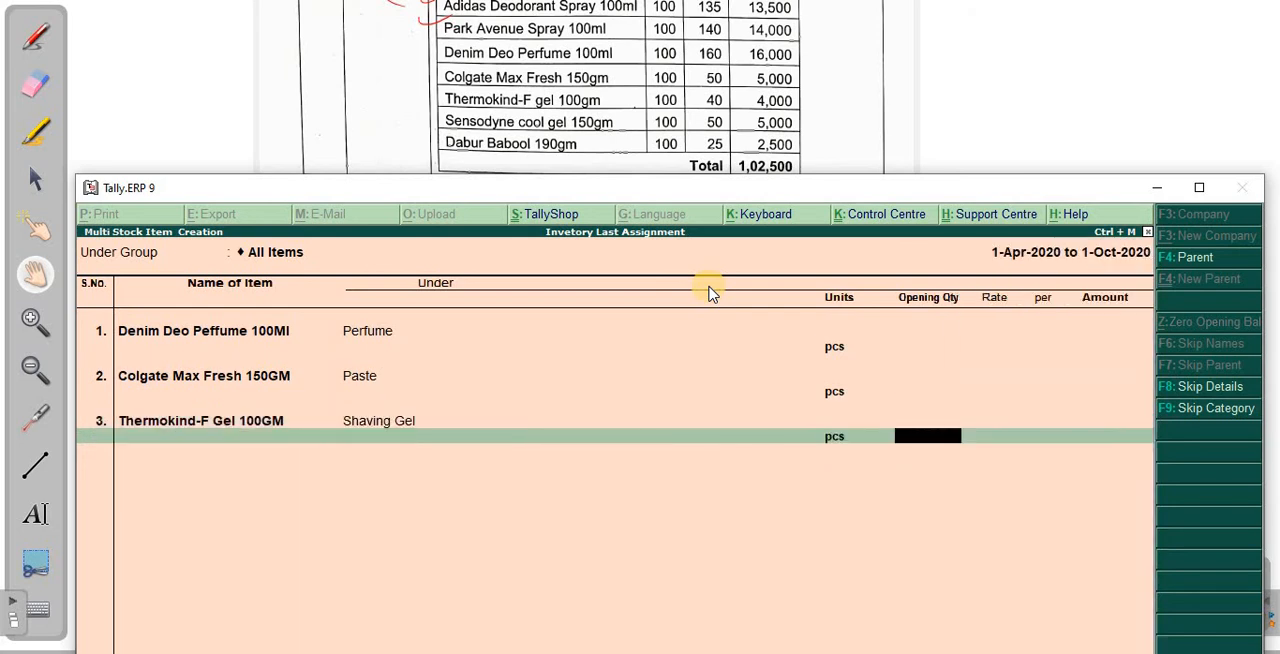
pyautogui.press('Return')
# - Enter Sensodyne Cool Gel 150GM as the name of the fourth stock item
pyautogui.write('Se')
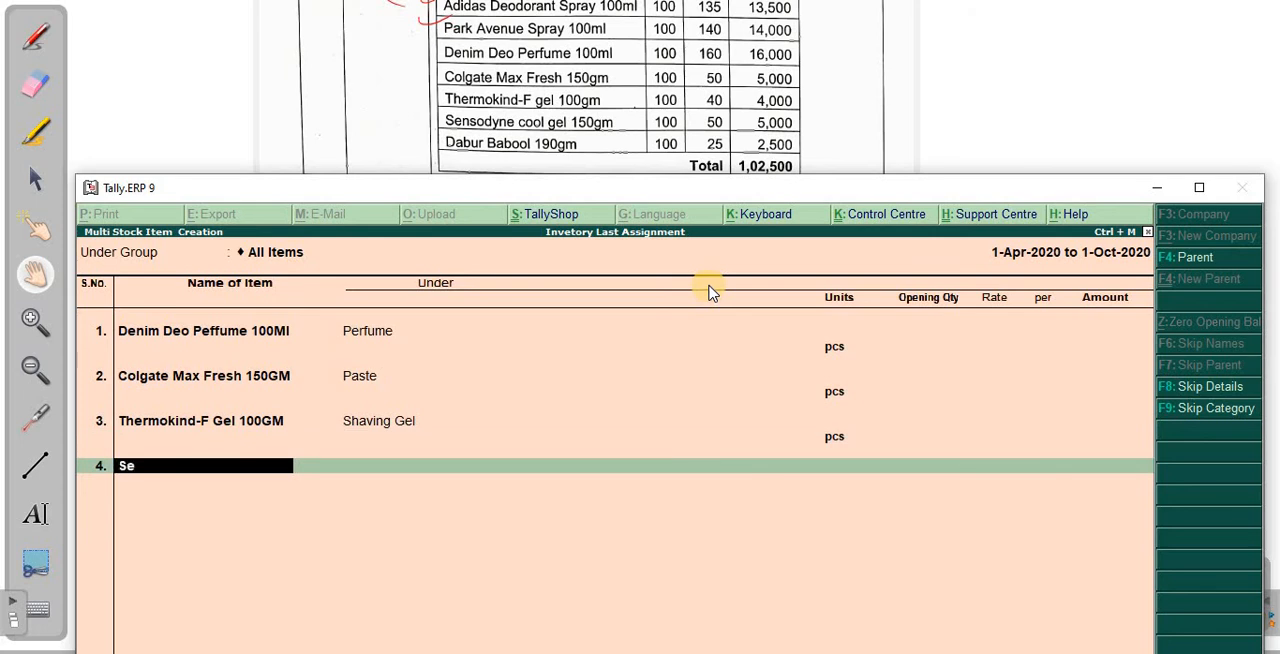
pyautogui.write('nsodyne Cool Gel')
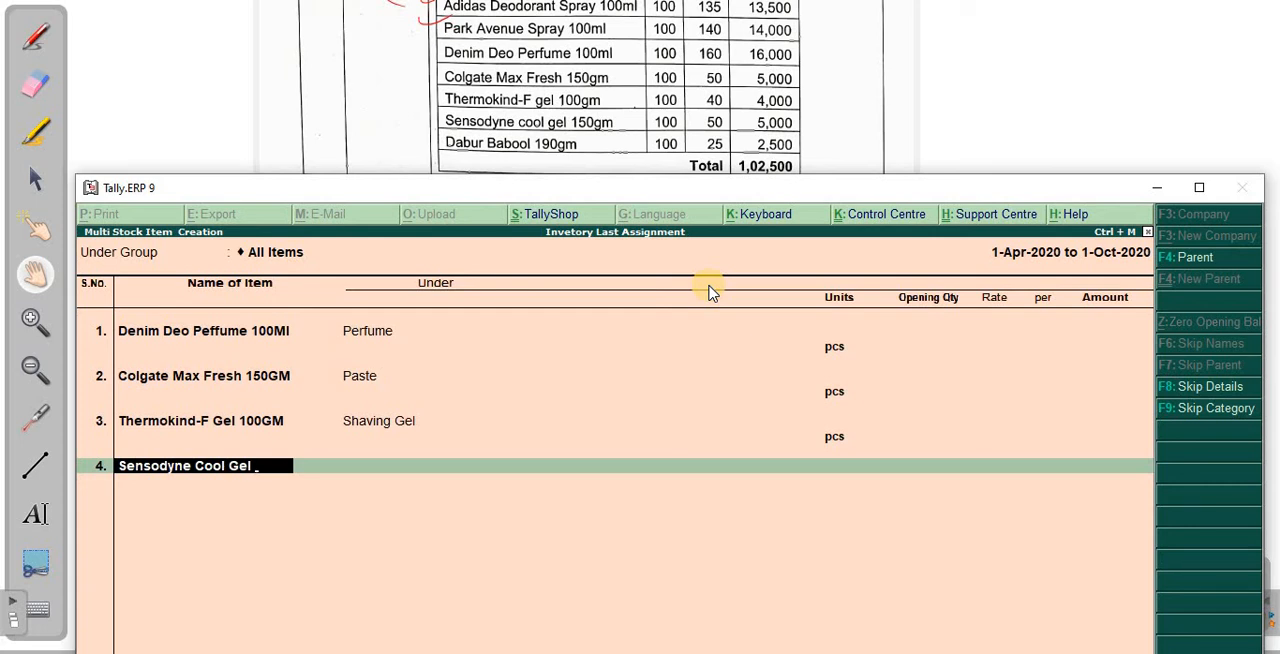
pyautogui.write(' 150GM')
pyautogui.press('Return')
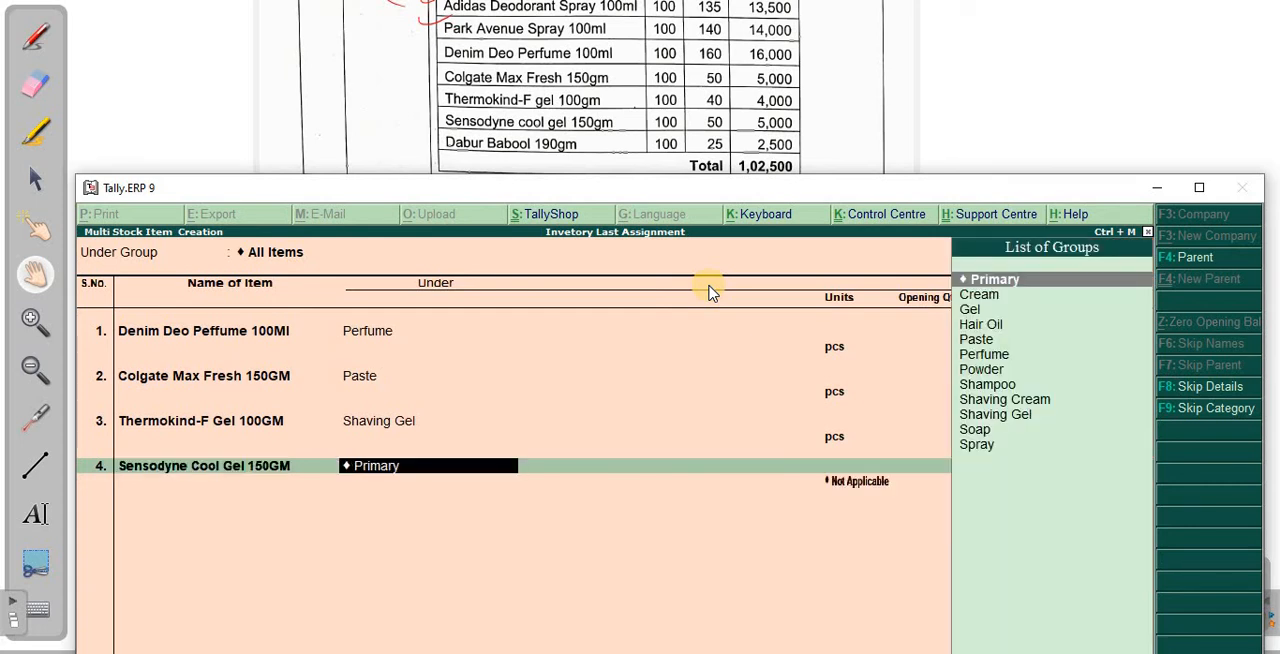
# - Place Sensodyne Cool Gel 150GM under the Shaving Gel group with pcs as its unit
pyautogui.write('sh')
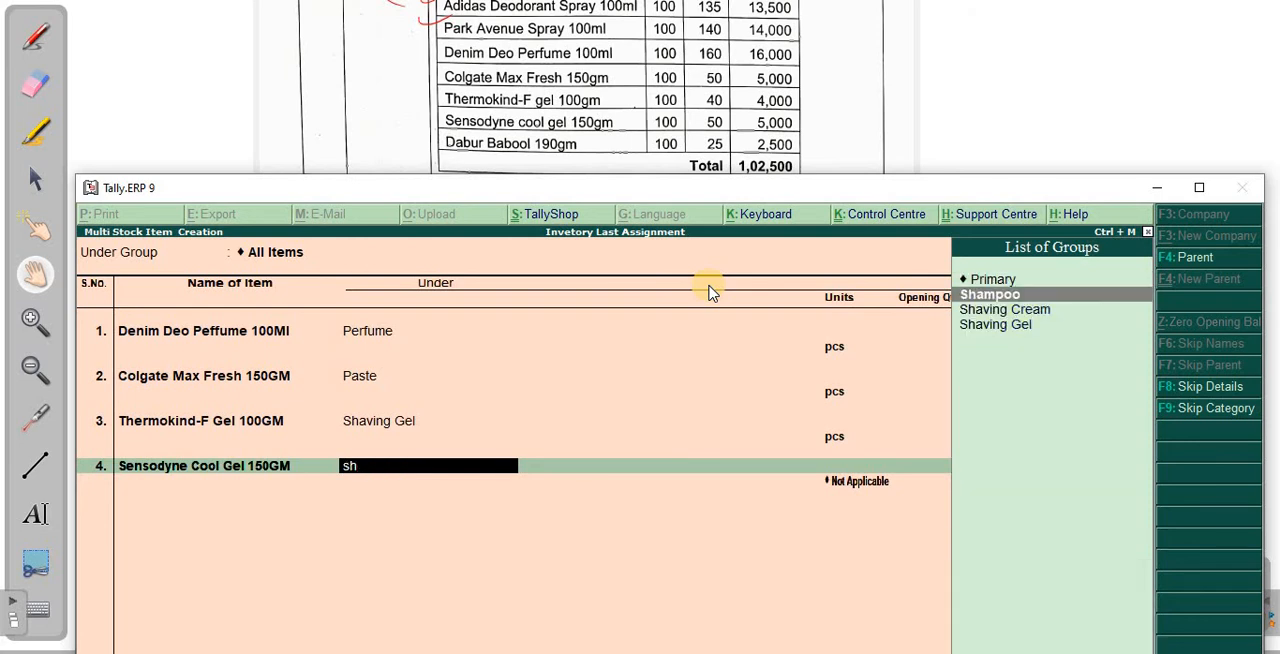
pyautogui.press('Down')
pyautogui.press('Down')
pyautogui.press('Return')
pyautogui.press('Return')
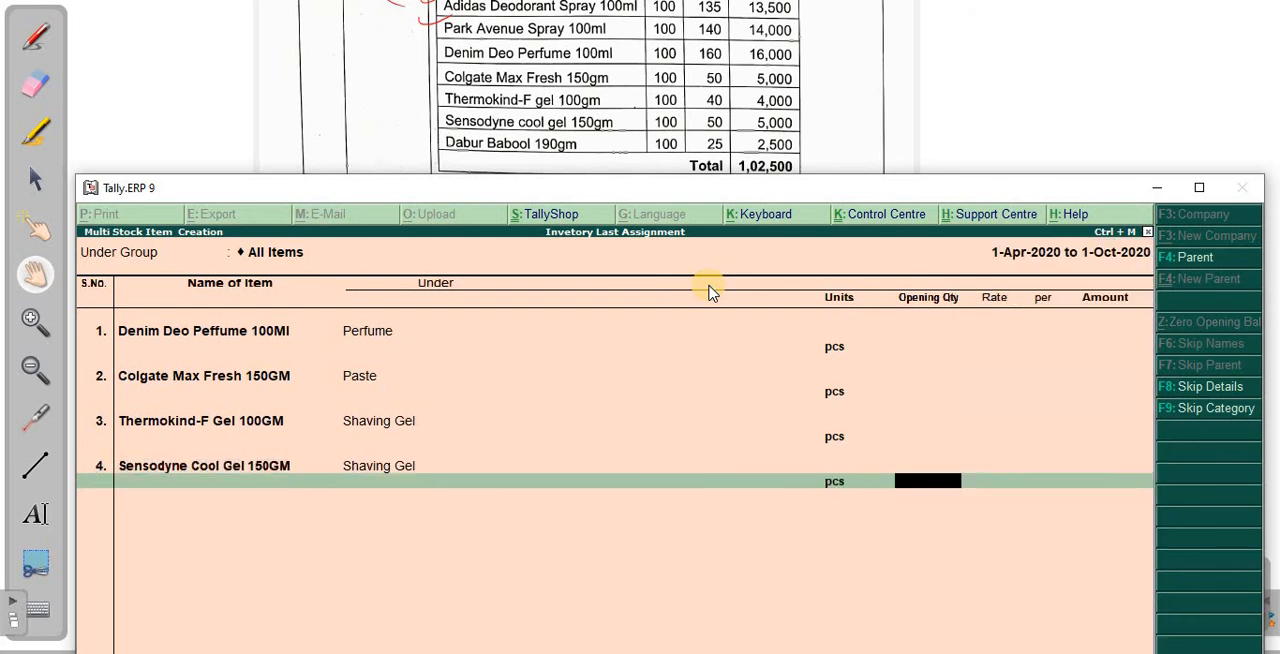
pyautogui.press('Return')
# - Enter Dabur Babool 190GM as the name of the fifth stock item
pyautogui.write('Dab')
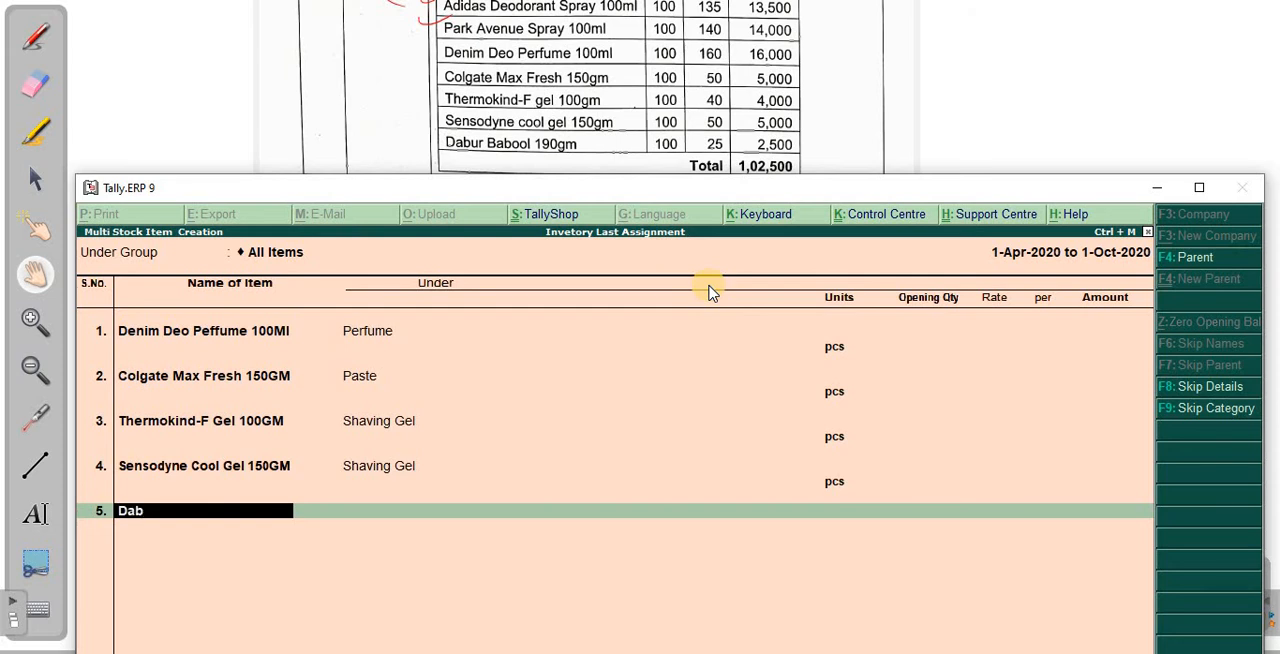
pyautogui.write('ur Babool 190GM')
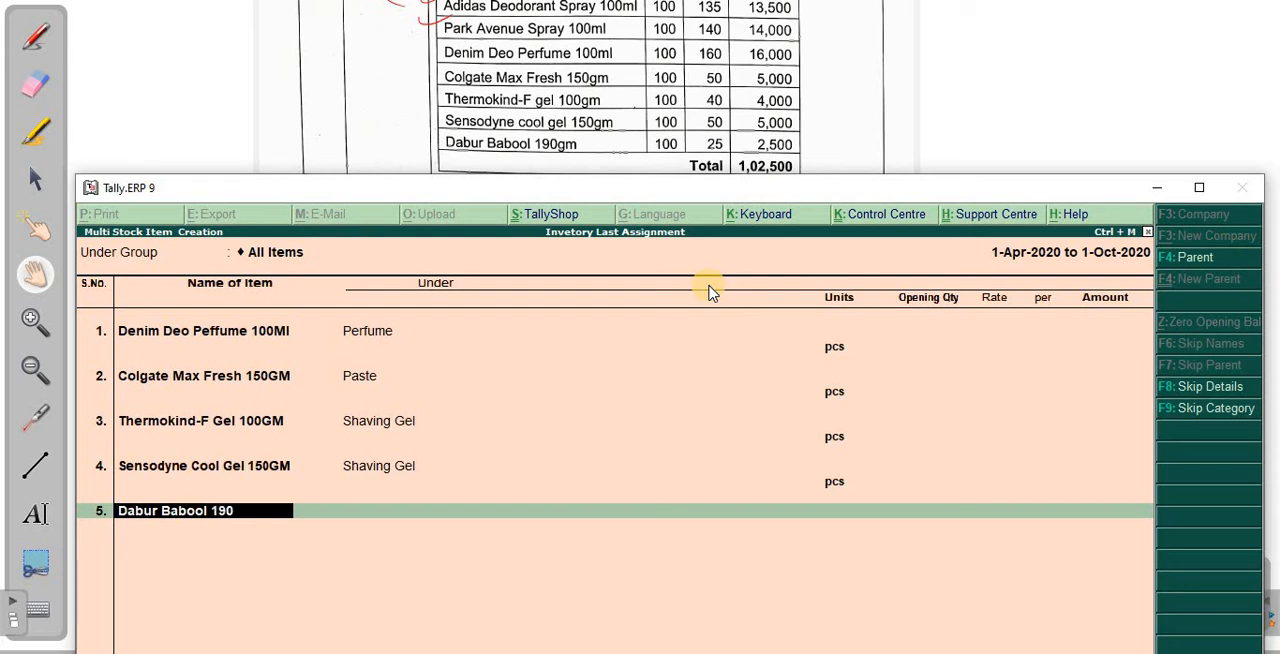
pyautogui.press('Return')
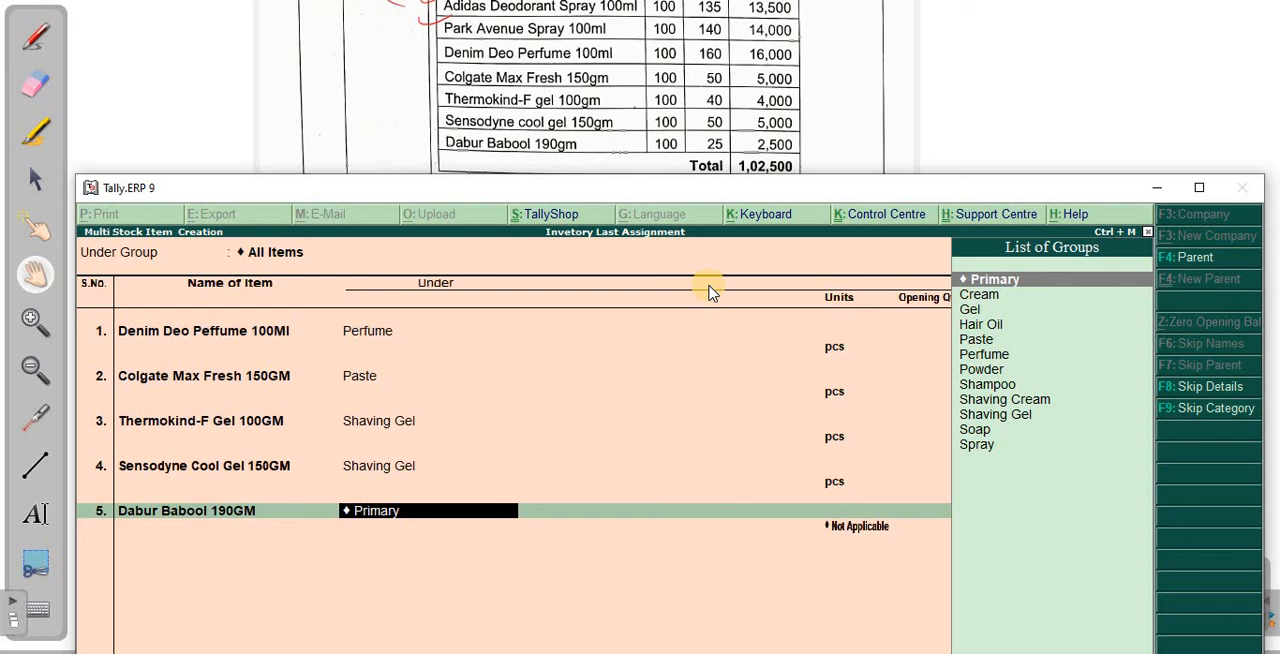
# - Place Dabur Babool 190GM under the Paste group with pcs as its unit and save the stock item list
pyautogui.write('past')
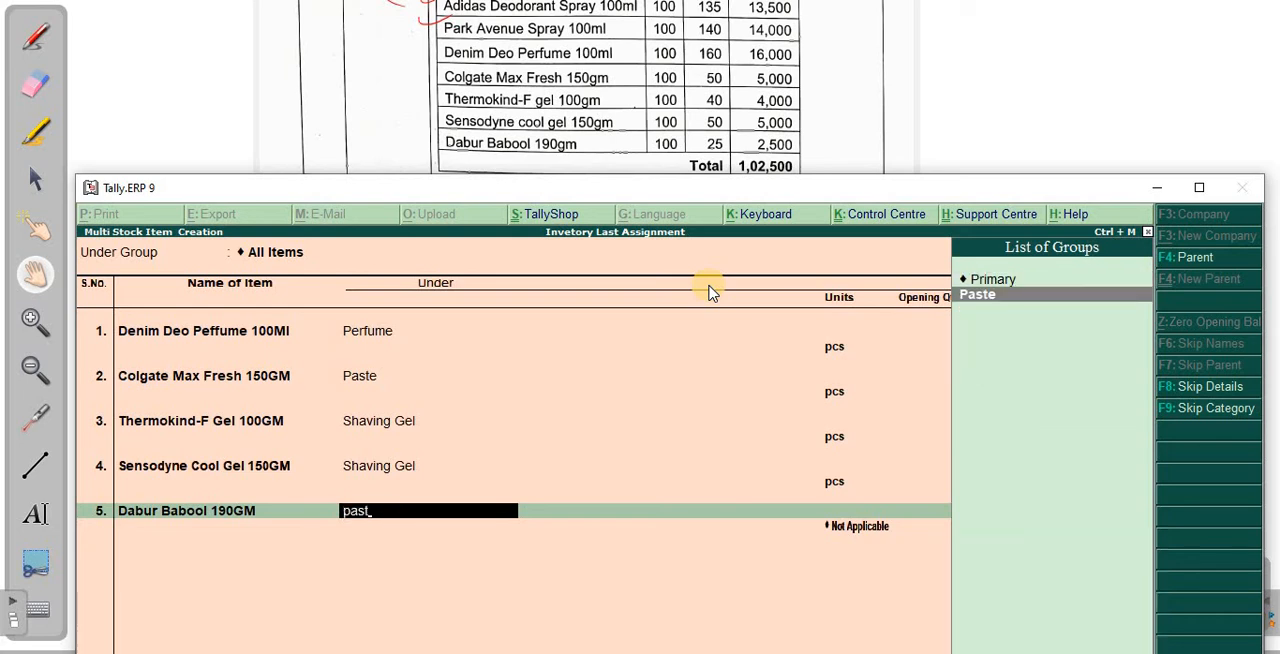
pyautogui.press('Return')
pyautogui.press('Return')
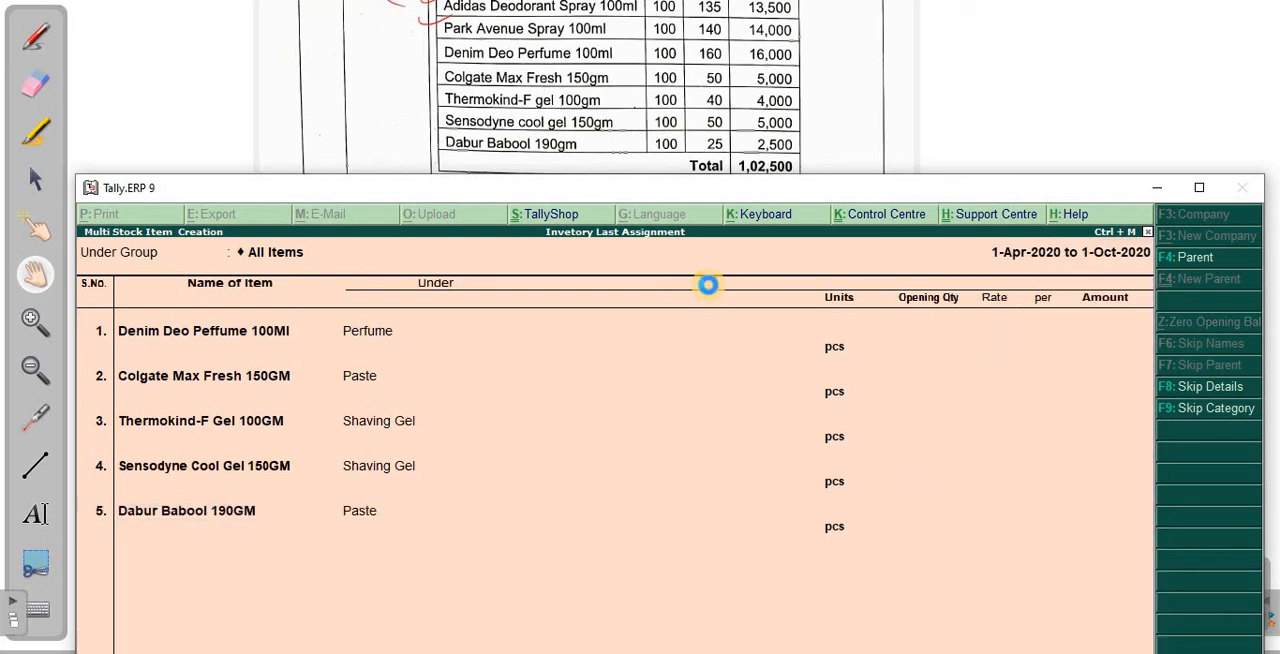
pyautogui.hotkey('ctrl', 'a')
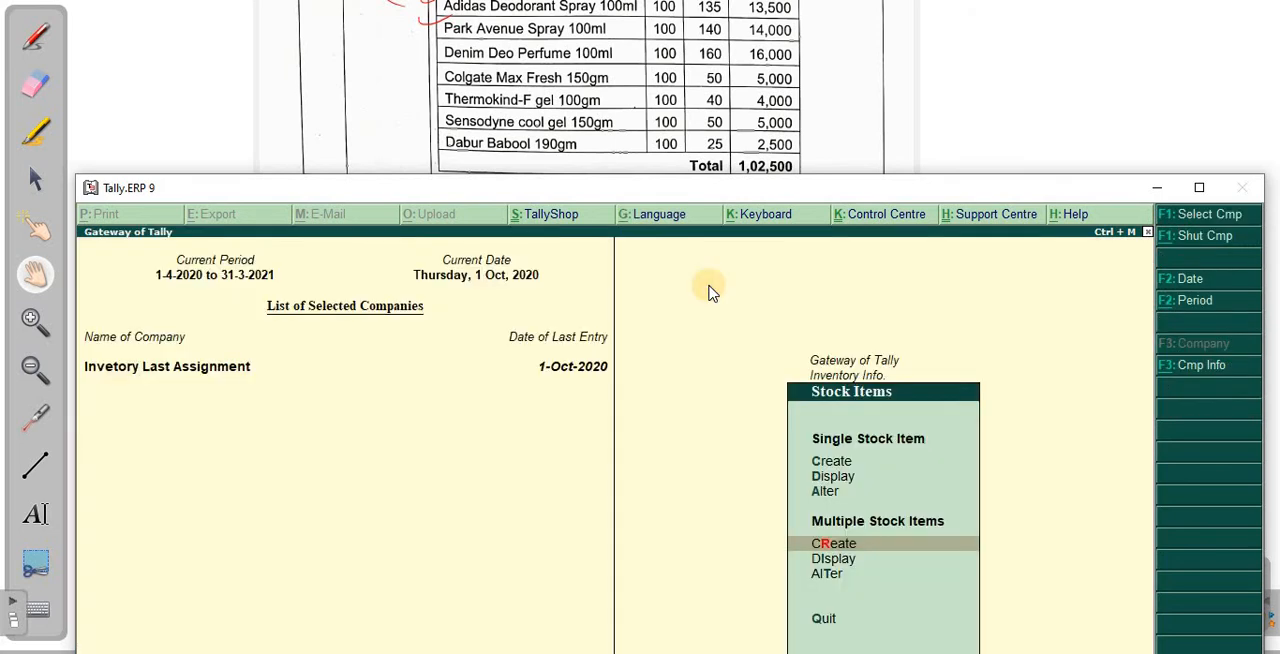
# - Leave the stock item masters and start a new Purchase accounting voucher
pyautogui.press('Escape')
pyautogui.press('Escape')
pyautogui.press('Down')
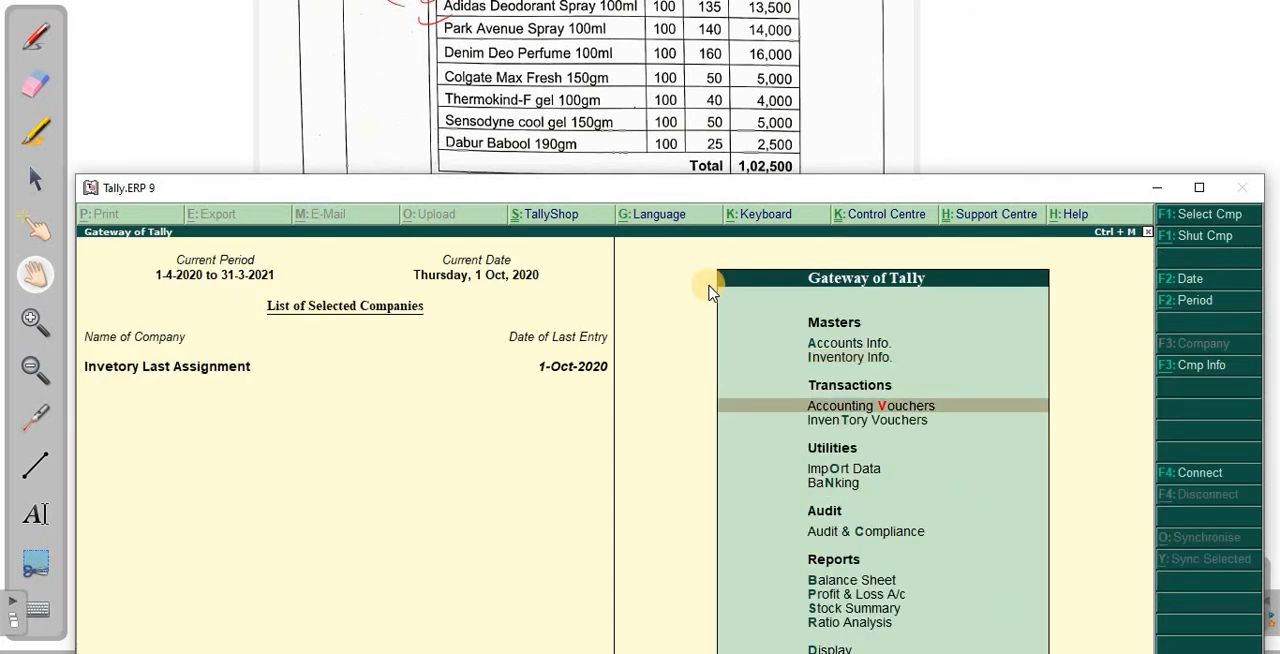
pyautogui.press('Return')
pyautogui.press('Return')
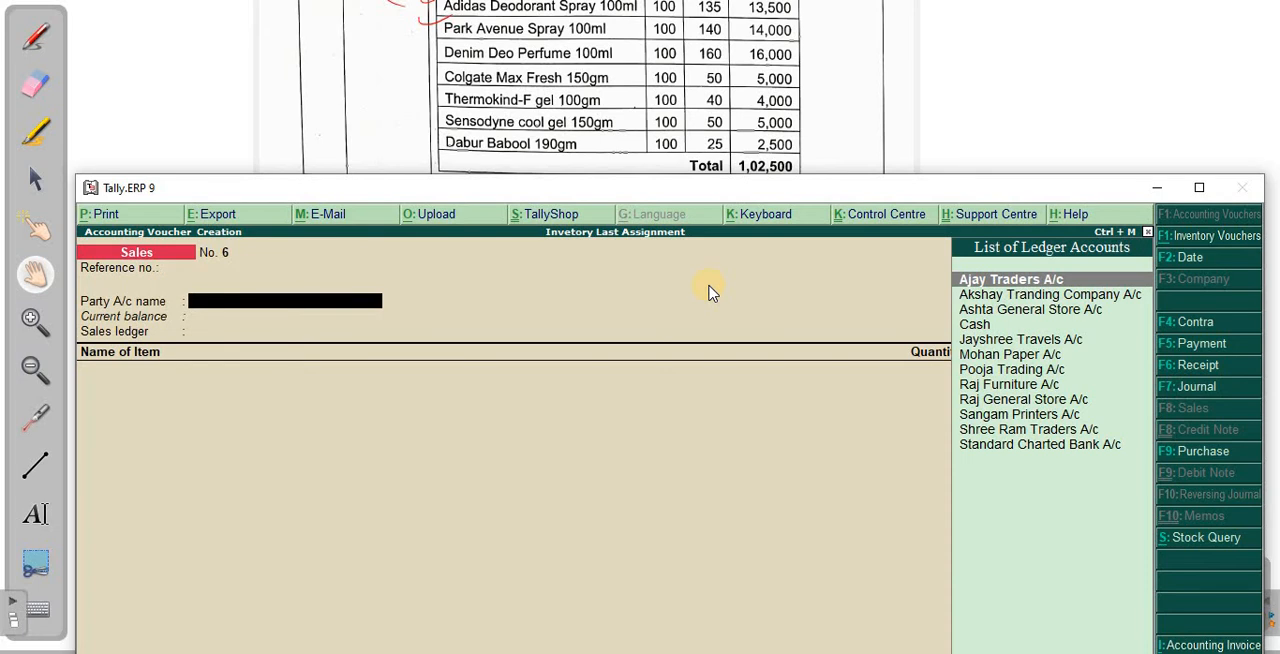
pyautogui.press('F9')
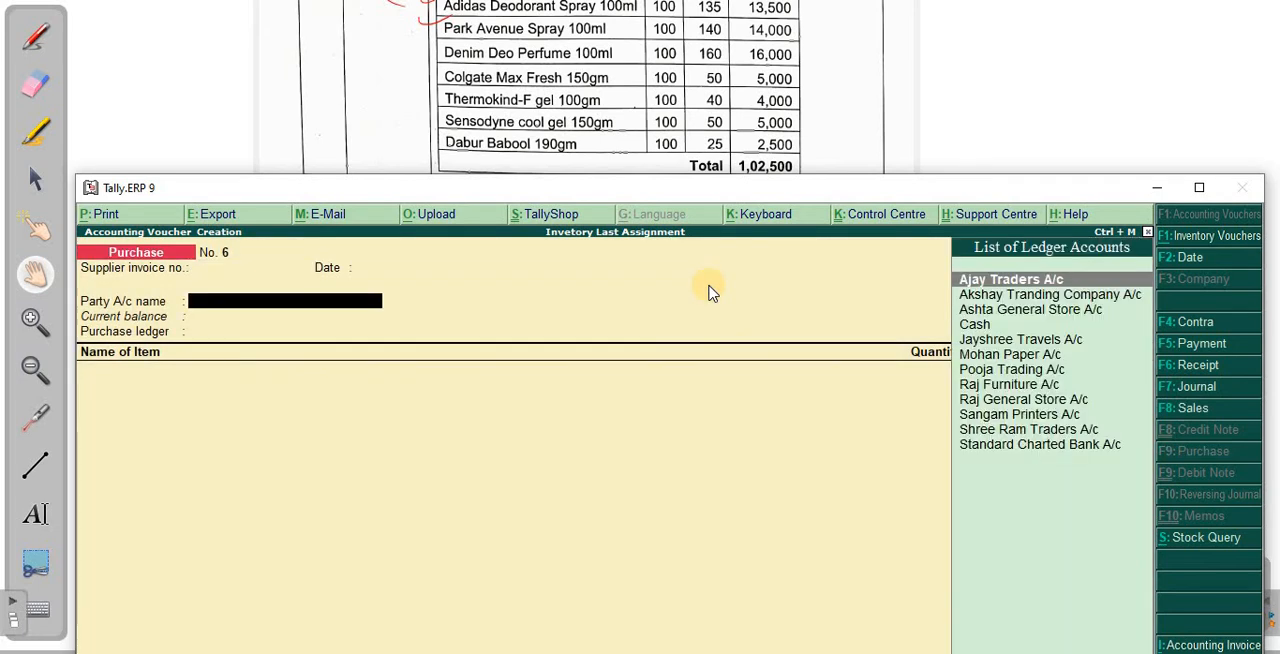
# - Choose Pooja Trading A/c as the party account of the purchase voucher
pyautogui.press('Down')
pyautogui.press('Down')
pyautogui.press('Down')
pyautogui.press('Down')
pyautogui.press('Down')
pyautogui.press('Down')
pyautogui.press('Down')
pyautogui.press('Down')
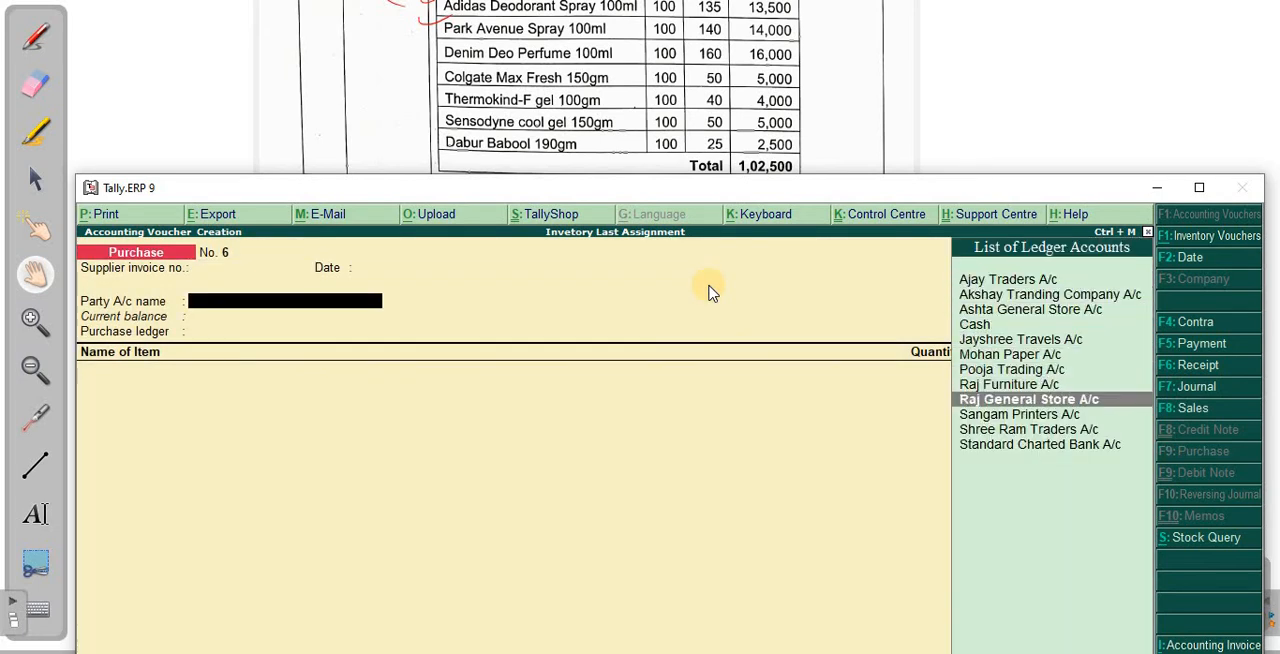
pyautogui.press('Up')
pyautogui.press('Up')
pyautogui.write('Po')
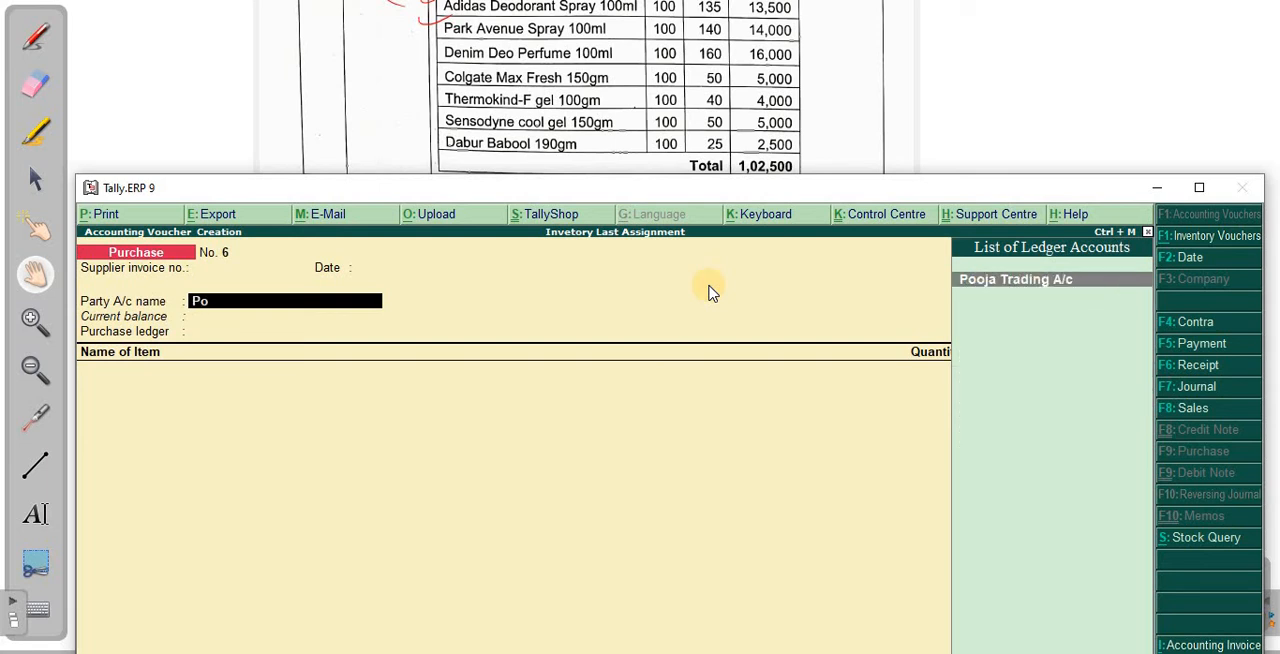
pyautogui.press('Return')
# - Open the Pooja Trading A/c ledger from the voucher, accept its existing settings, and continue to the supplier's details
pyautogui.press('Escape')
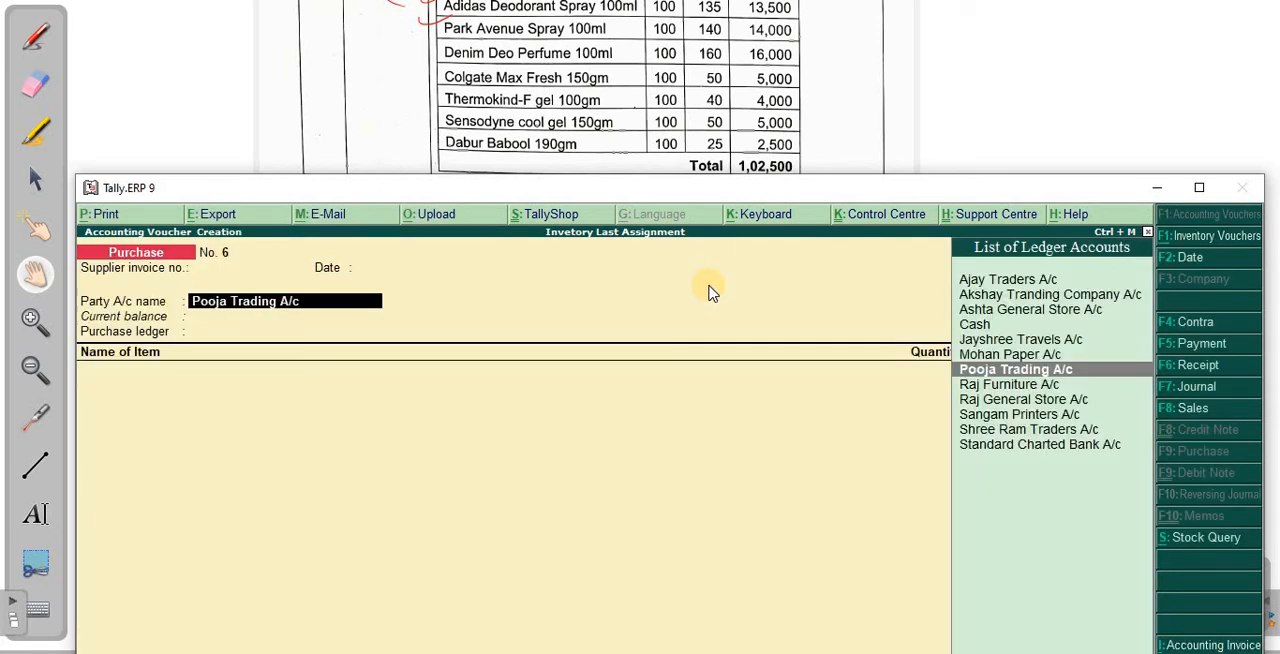
pyautogui.hotkey('ctrl', 'Return')
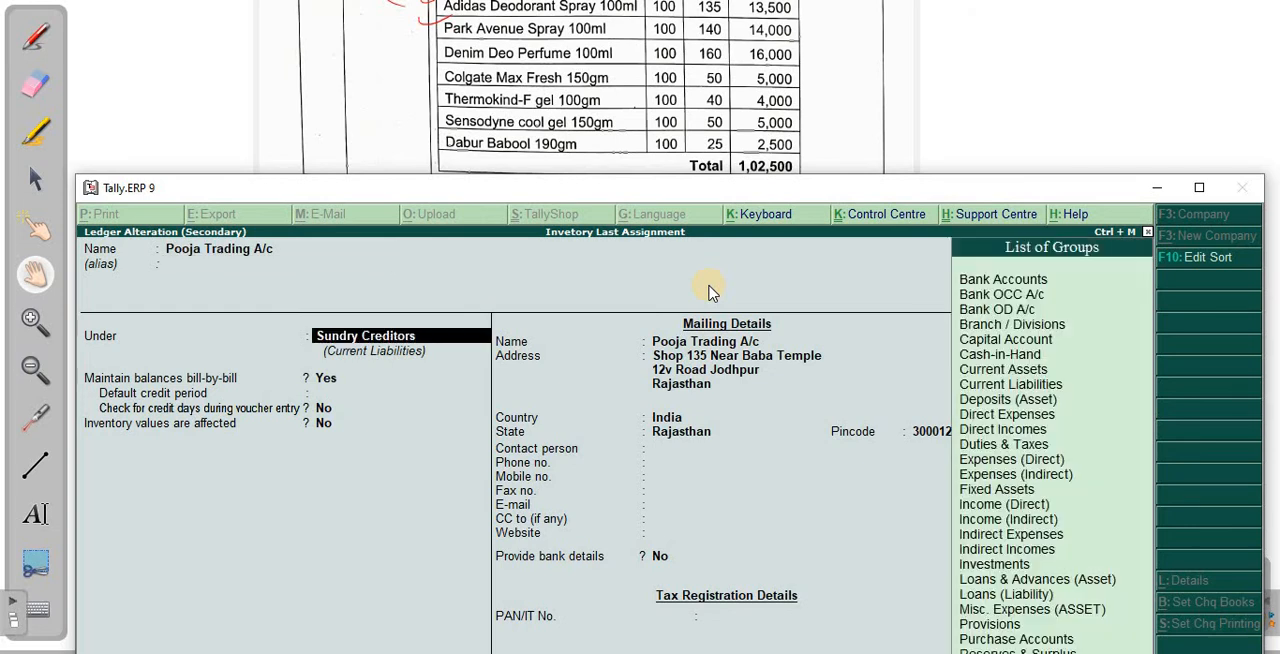
pyautogui.press('Return')
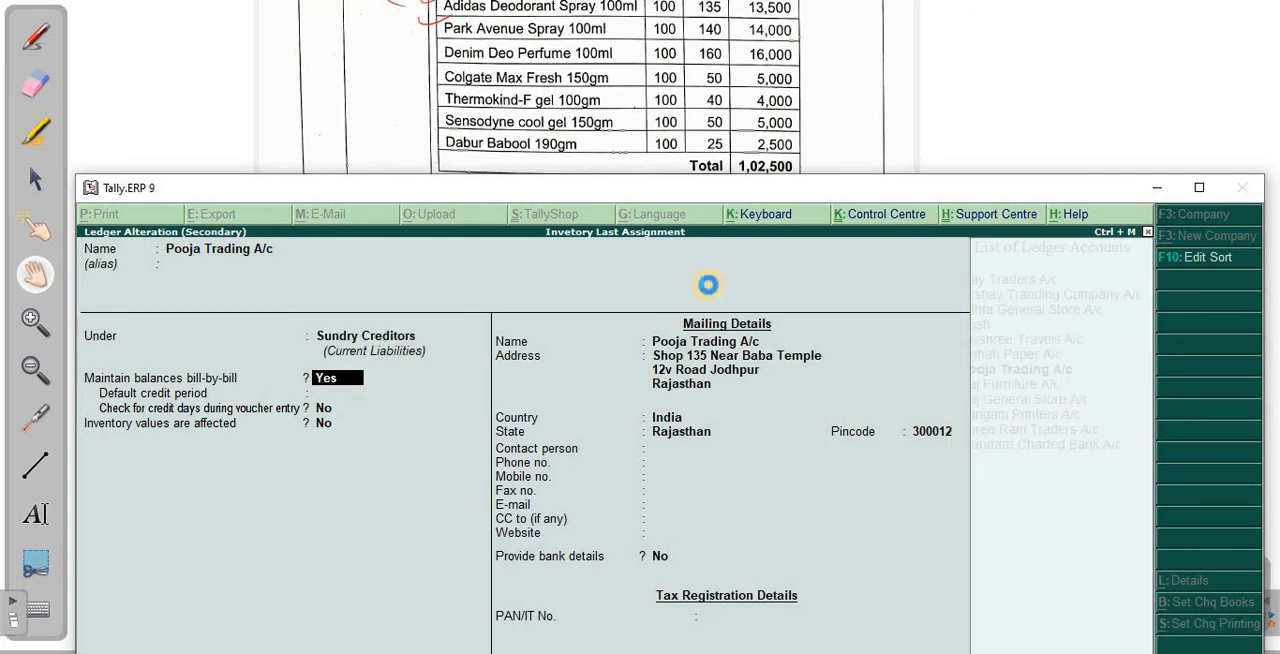
pyautogui.press('Return')
# - Accept the supplier's details with Purchase A/c as the purchase ledger, and arrange the voucher window beneath the assignment's item table
pyautogui.press('Return')
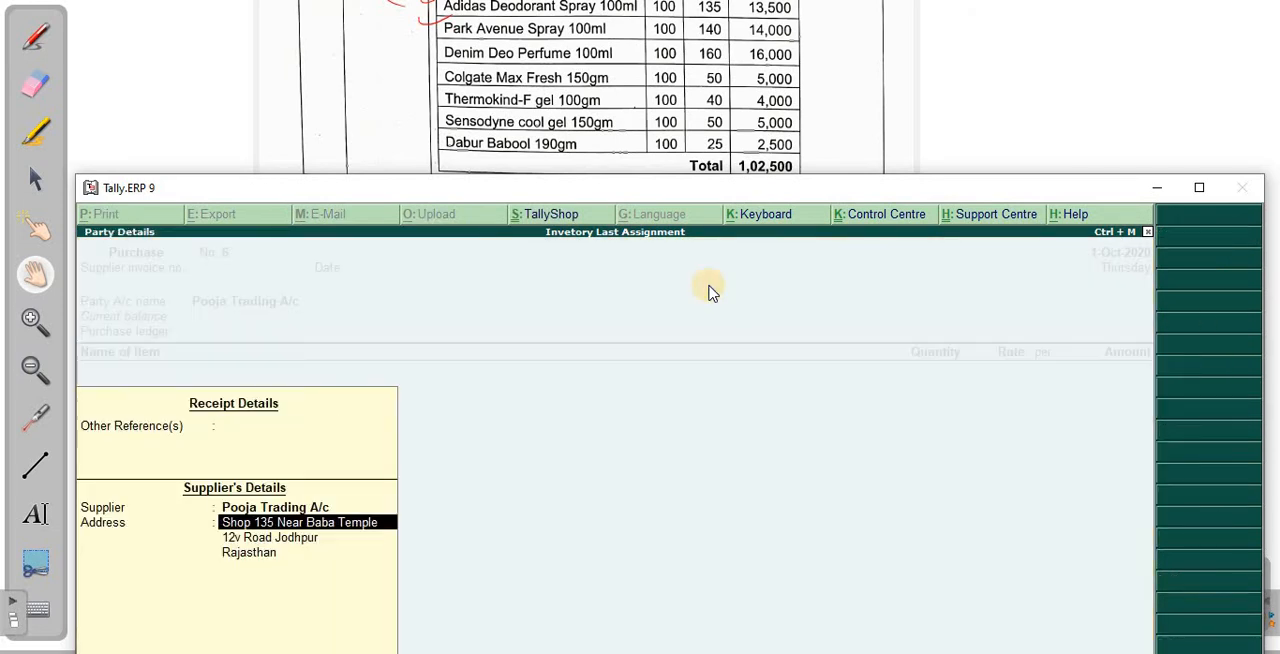
pyautogui.hotkey('ctrl', 'a')
pyautogui.press('Return')
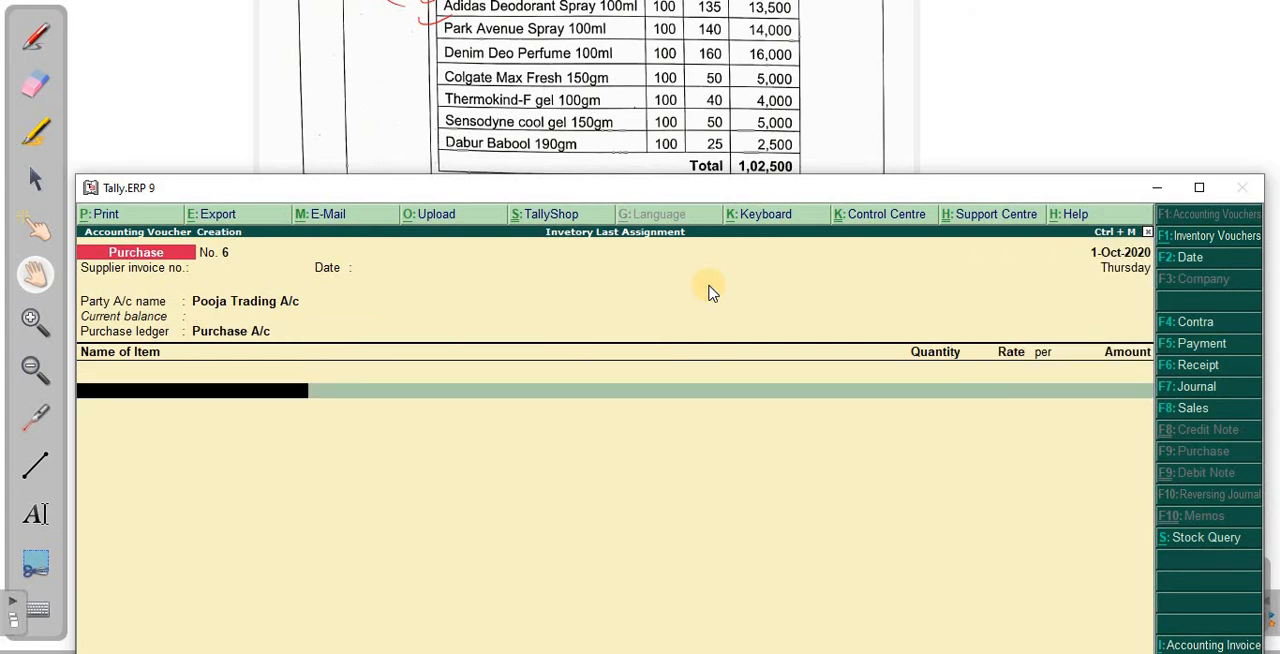
pyautogui.moveTo(366, 191); pyautogui.dragTo(364, 269)
pyautogui.moveTo(457, 114); pyautogui.dragTo(470, 240)
pyautogui.moveTo(477, 188); pyautogui.dragTo(486, 151)
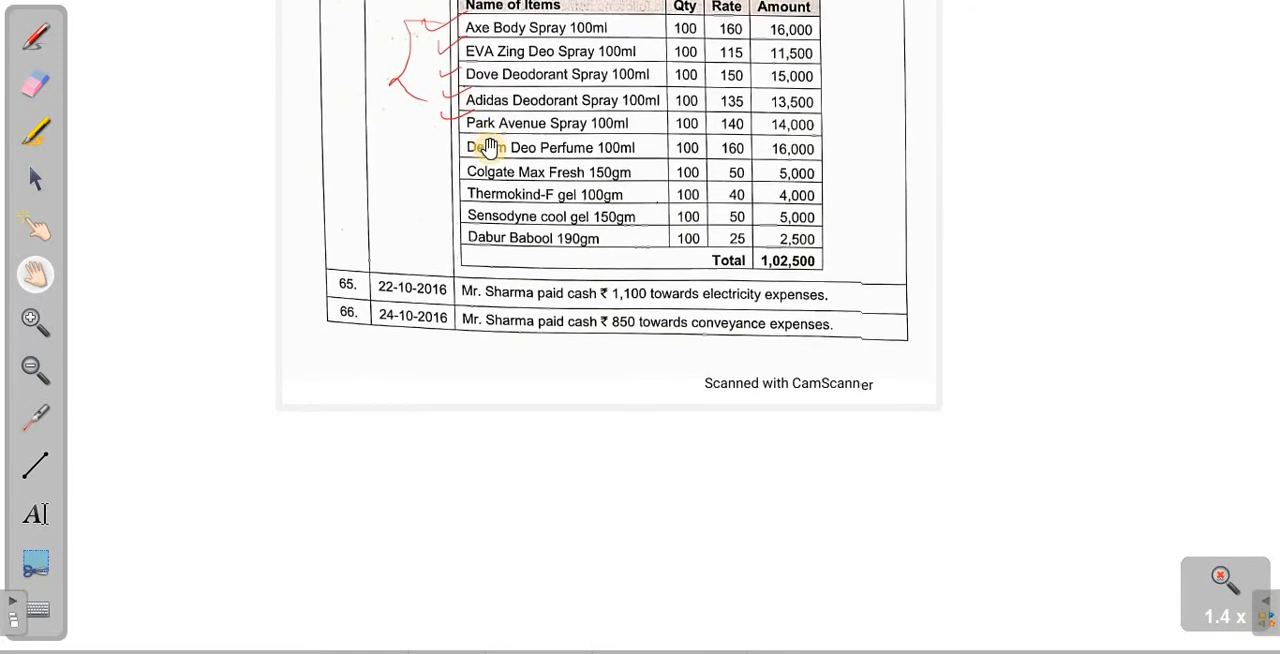
pyautogui.hotkey('alt', 'Tab')
pyautogui.moveTo(470, 274); pyautogui.dragTo(466, 117)
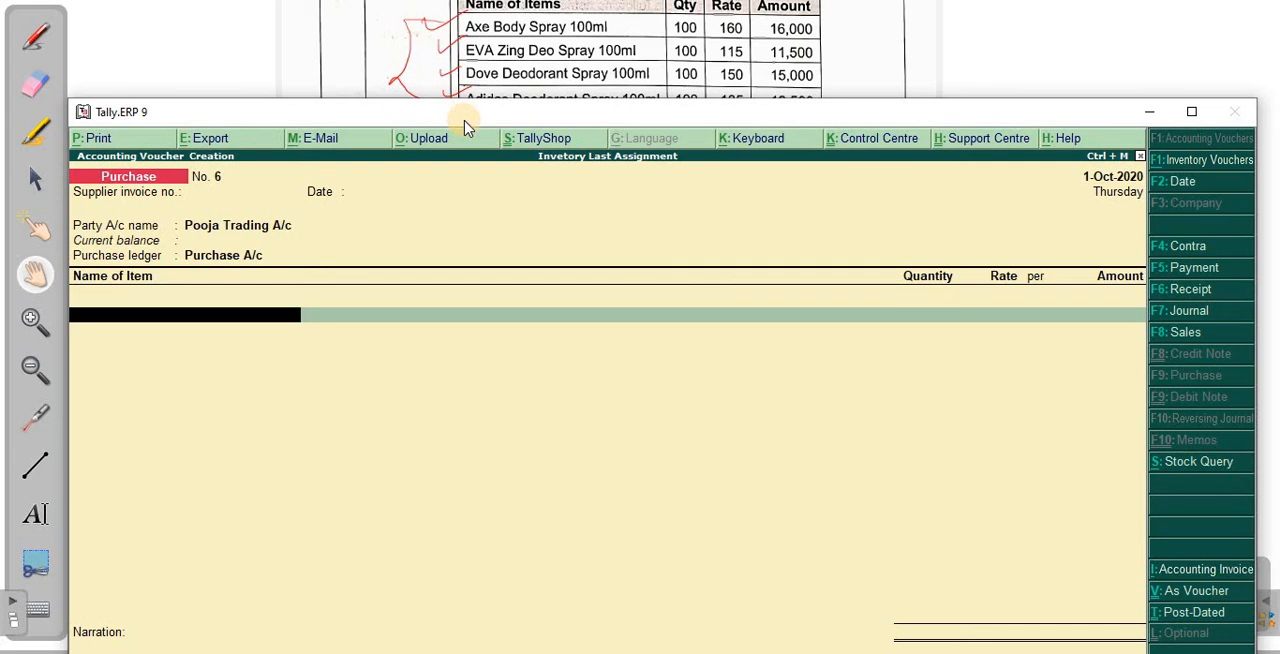
# - Add Axe Body Spray 100Ml to the purchase voucher with a quantity of 100 pcs at a rate of 160
pyautogui.write('Ax')
pyautogui.press('Return')
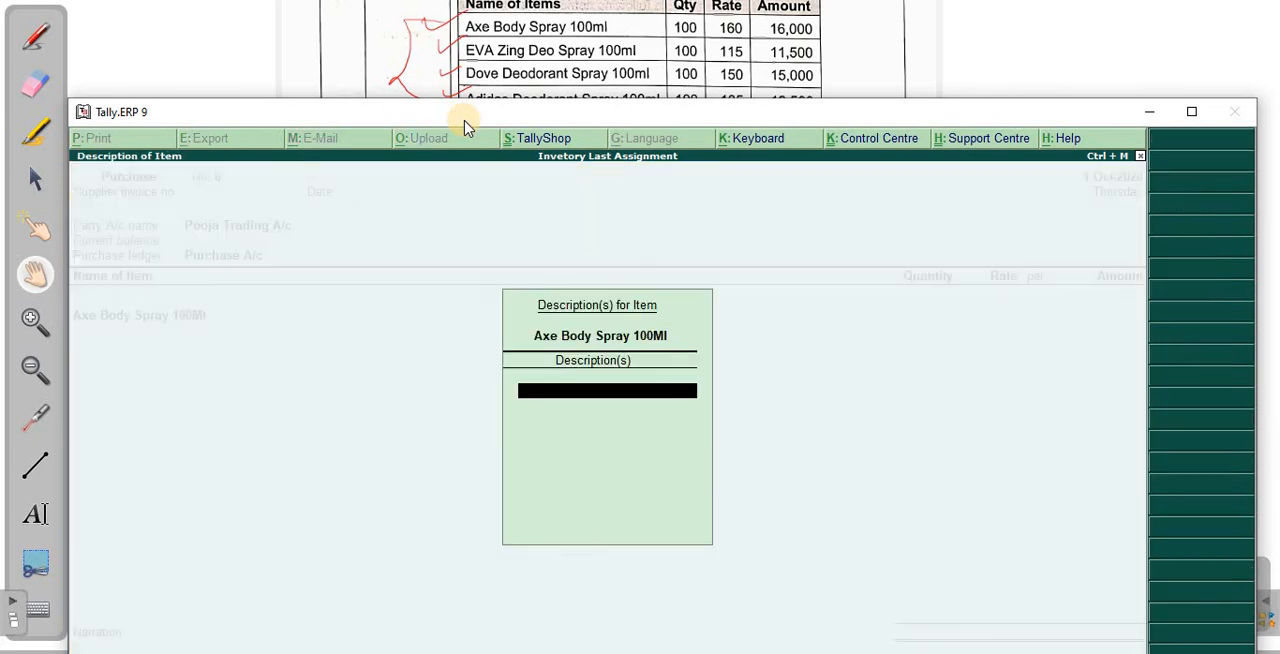
pyautogui.press('Return')
pyautogui.write('100')
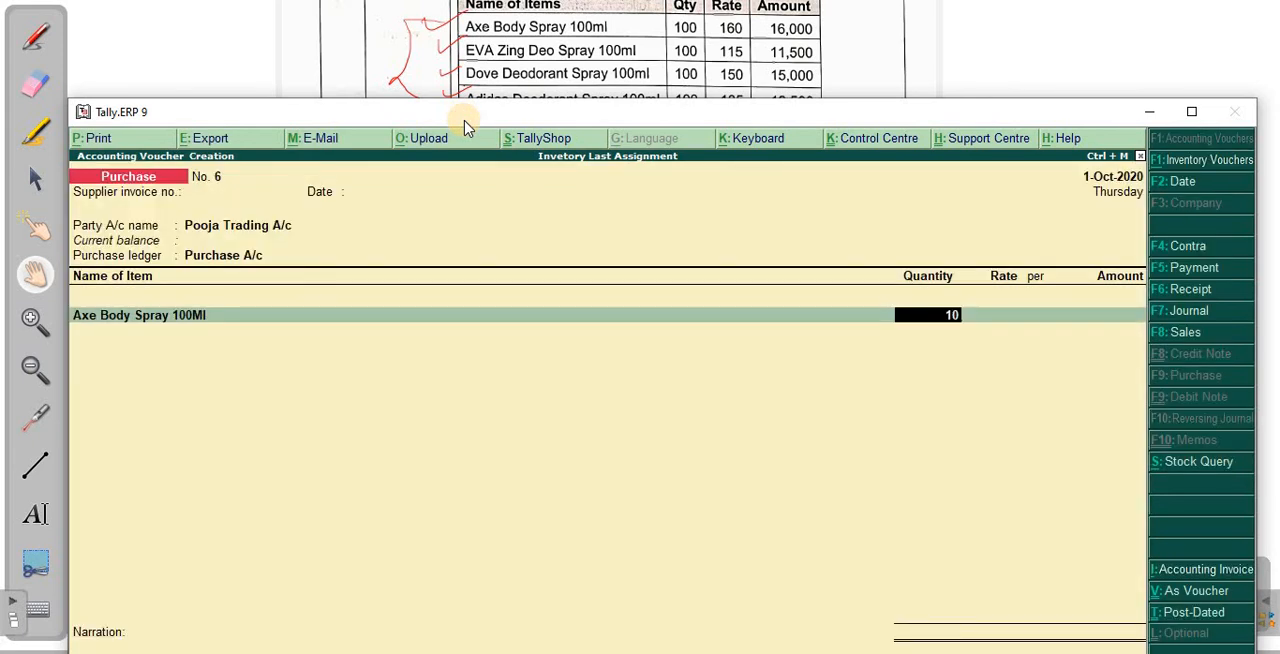
pyautogui.press('Return')
pyautogui.write('160')
pyautogui.press('Return')
# - Add EVA Zind Deo Spray 100Ml to the purchase voucher with a quantity of 100 pcs at a rate of 115
pyautogui.press('Return')
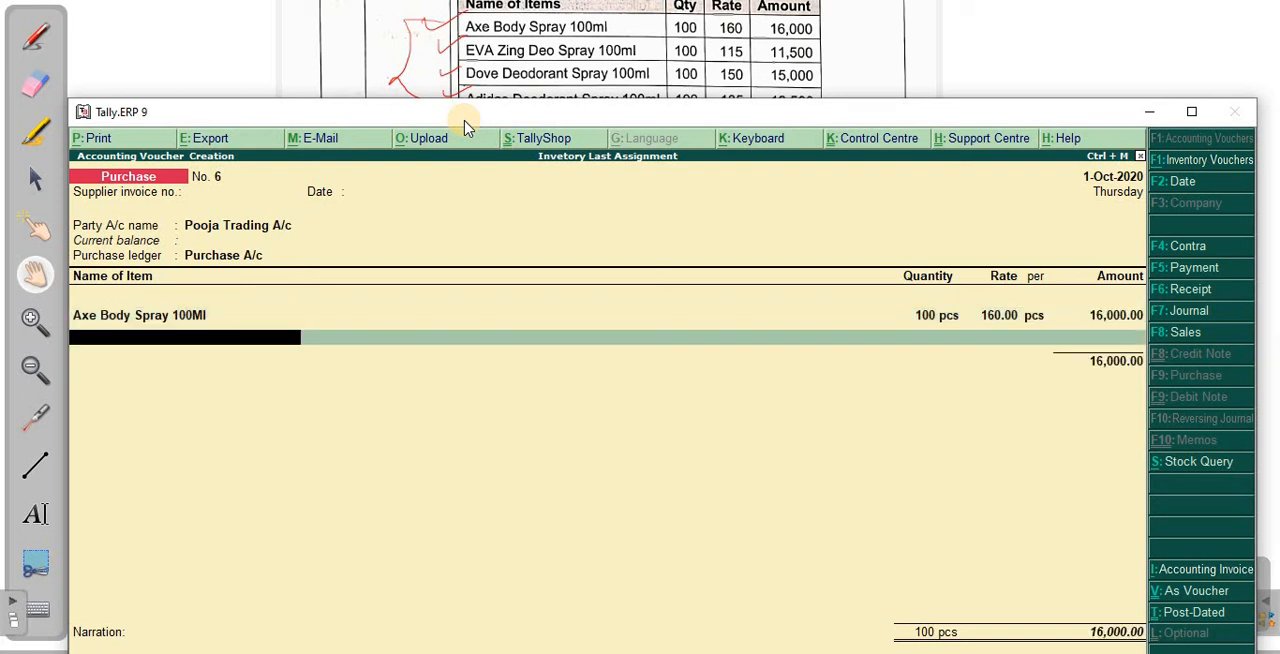
pyautogui.write('Ev')
pyautogui.press('Return')
pyautogui.press('Return')
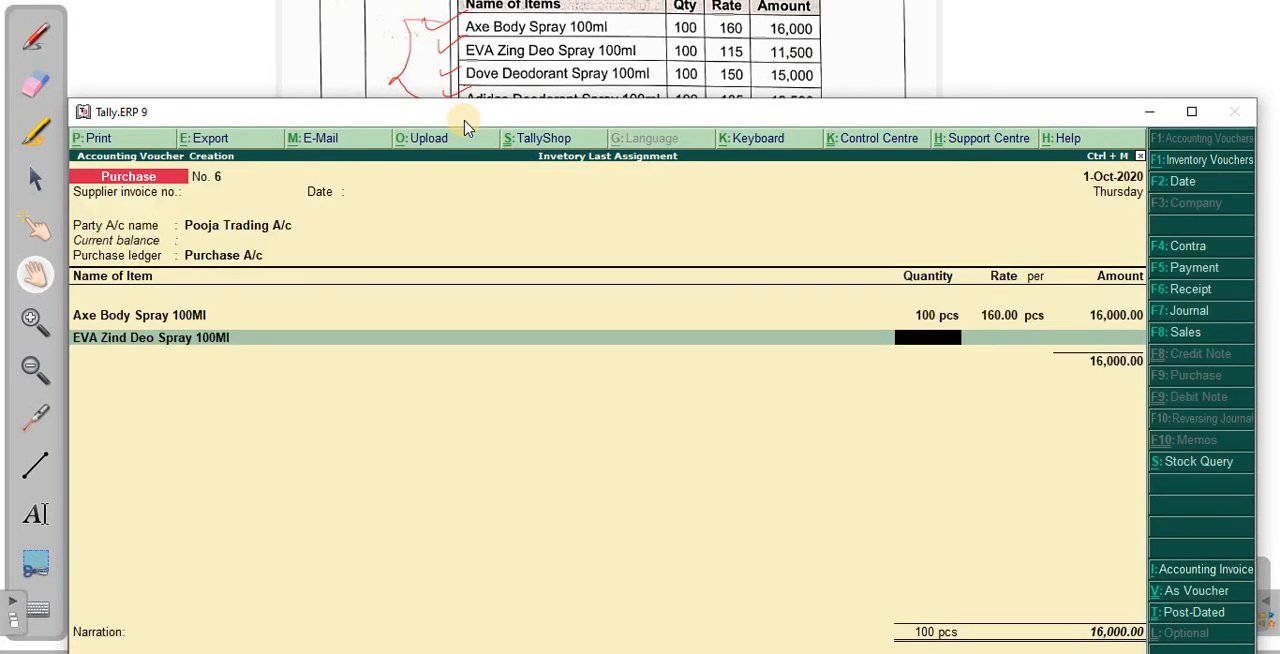
pyautogui.write('100')
pyautogui.press('Return')
pyautogui.write('11')
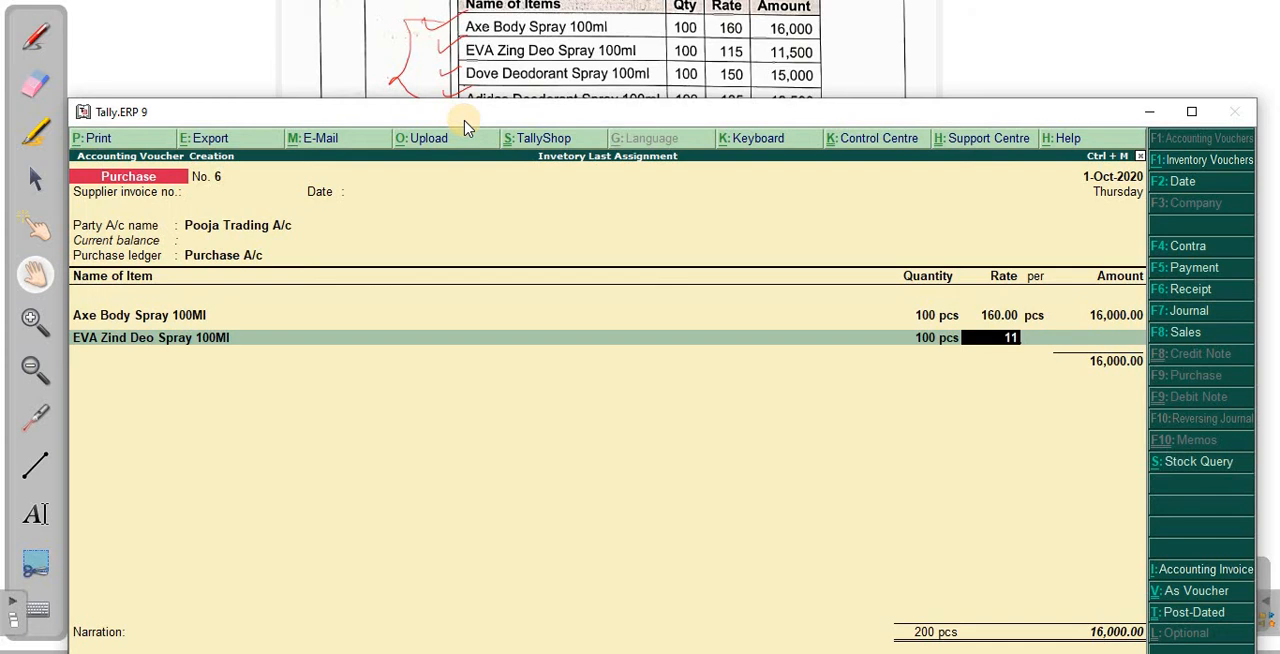
pyautogui.write('5')
pyautogui.press('Return')
# - Add Dove Deodorant Spray 100Ml to the purchase voucher with a quantity of 100 pcs at a rate of 150
pyautogui.press('Return')
pyautogui.press('Return')
pyautogui.write('Dove')
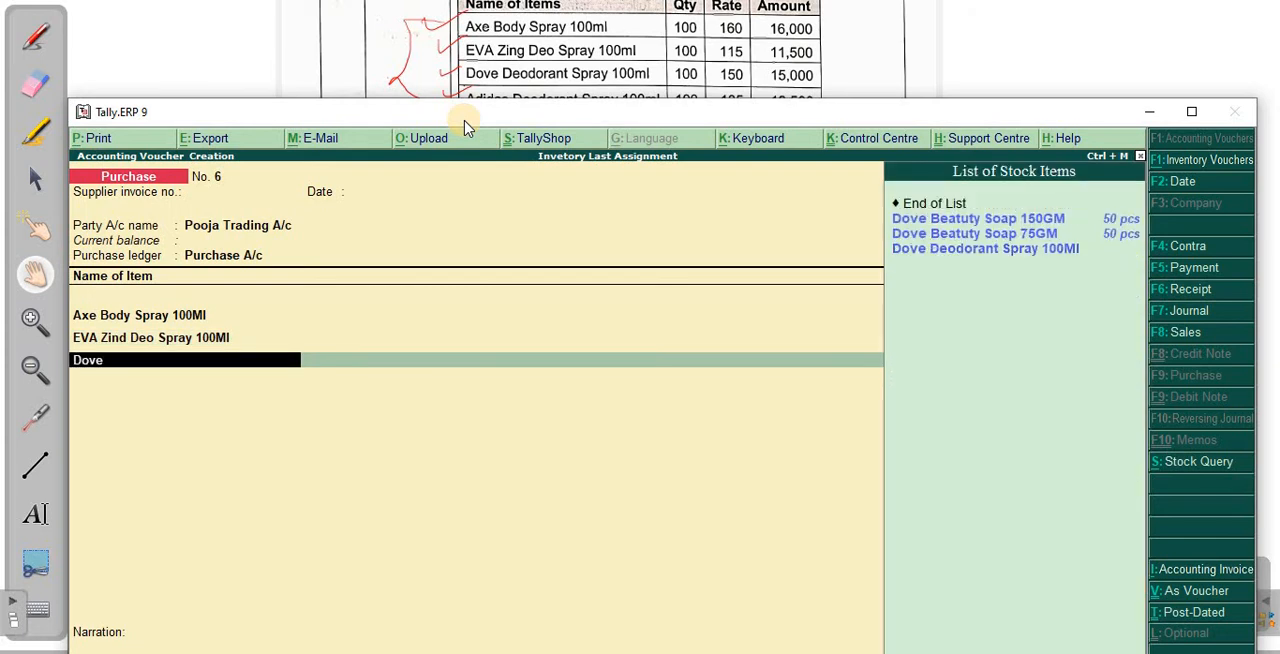
pyautogui.press('Return')
pyautogui.press('Down')
pyautogui.press('Down')
pyautogui.press('Down')
pyautogui.press('Return')
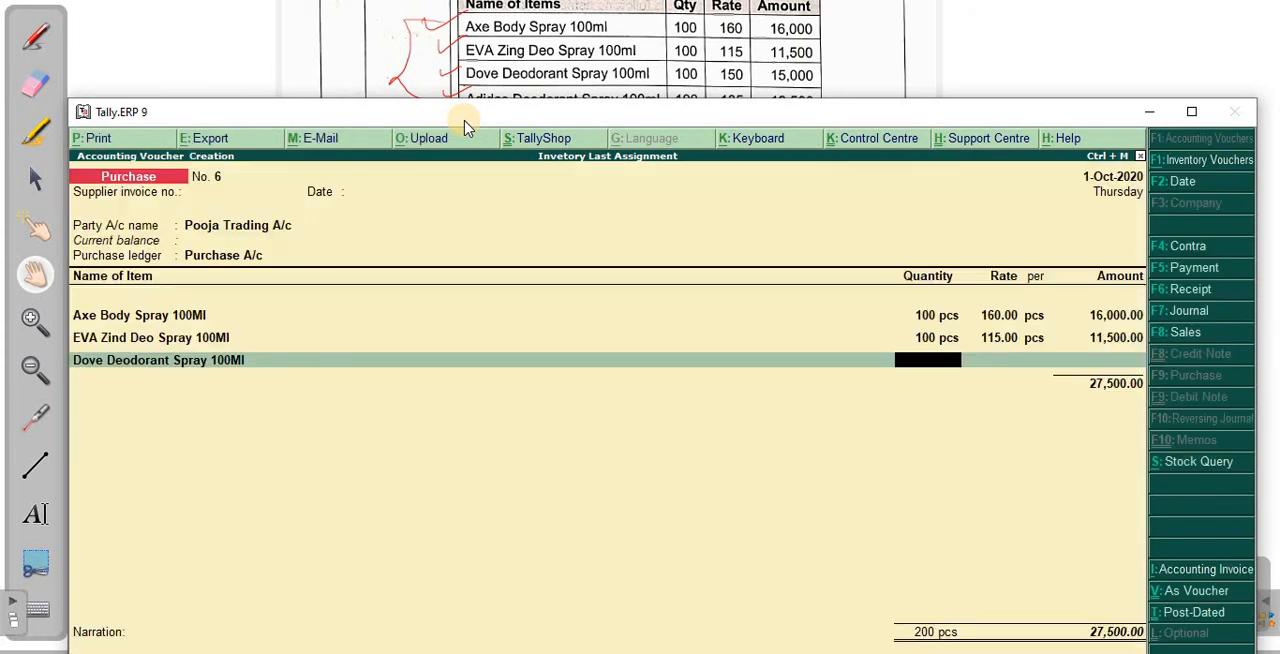
pyautogui.write('100')
pyautogui.press('Return')
pyautogui.write('150')
pyautogui.press('Return')
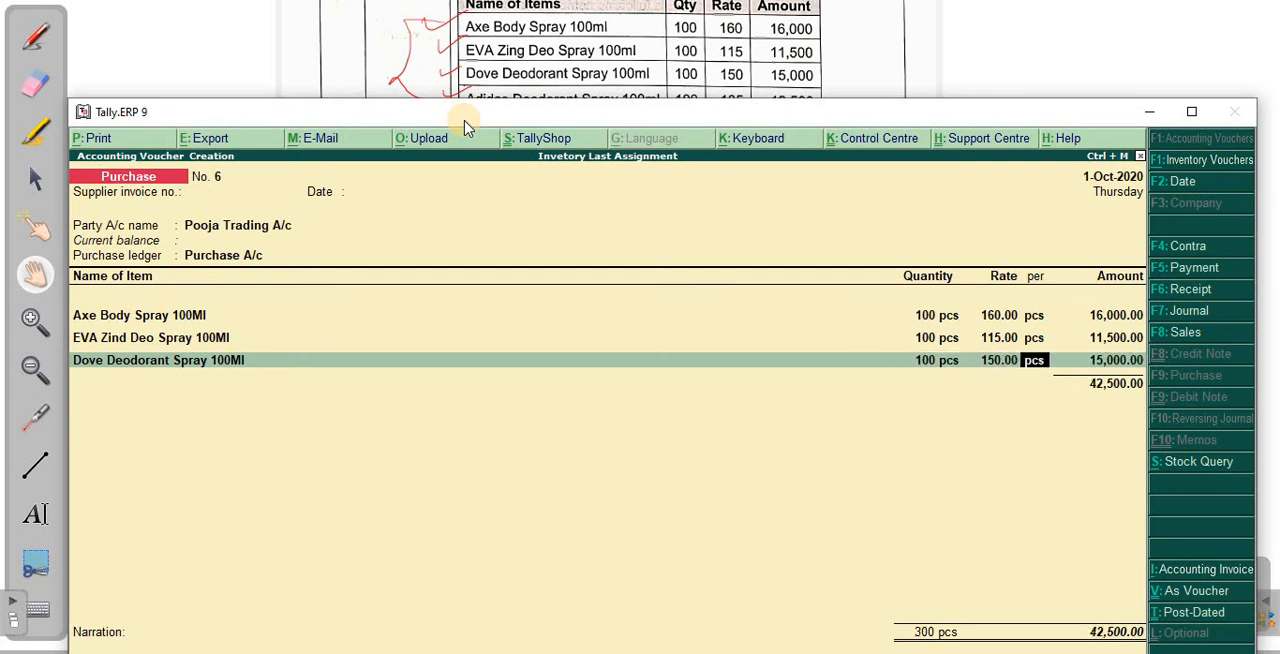
pyautogui.press('Return')
pyautogui.press('Return')
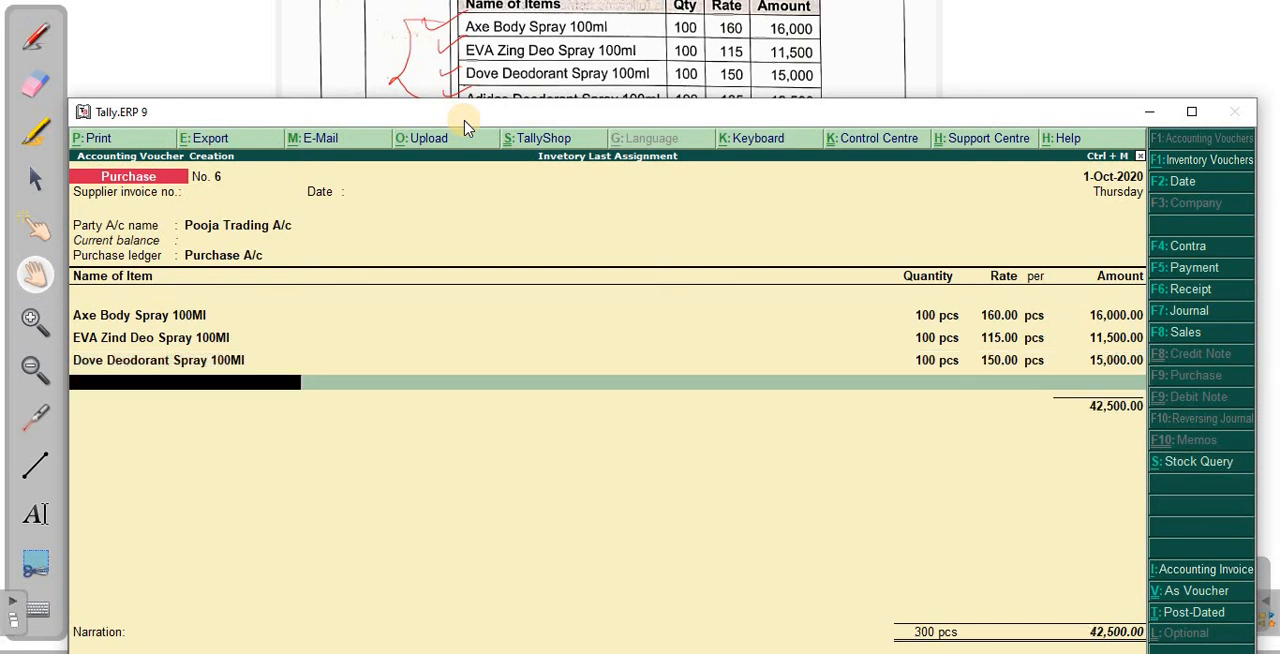
pyautogui.write('Da')
pyautogui.press('BackSpace')
pyautogui.press('BackSpace')
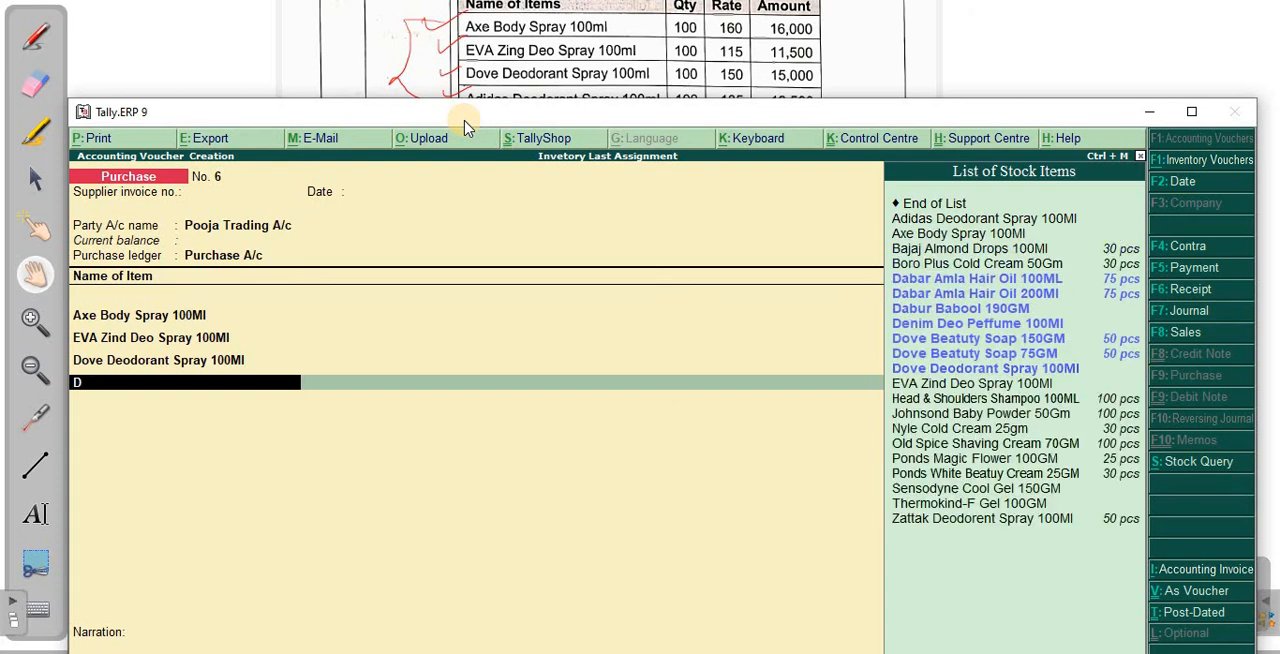
# - Add Adidas Deodorant Spray 100Ml to the purchase voucher with a quantity of 100 pcs at a rate of 135
pyautogui.write('Ad')
pyautogui.press('Return')
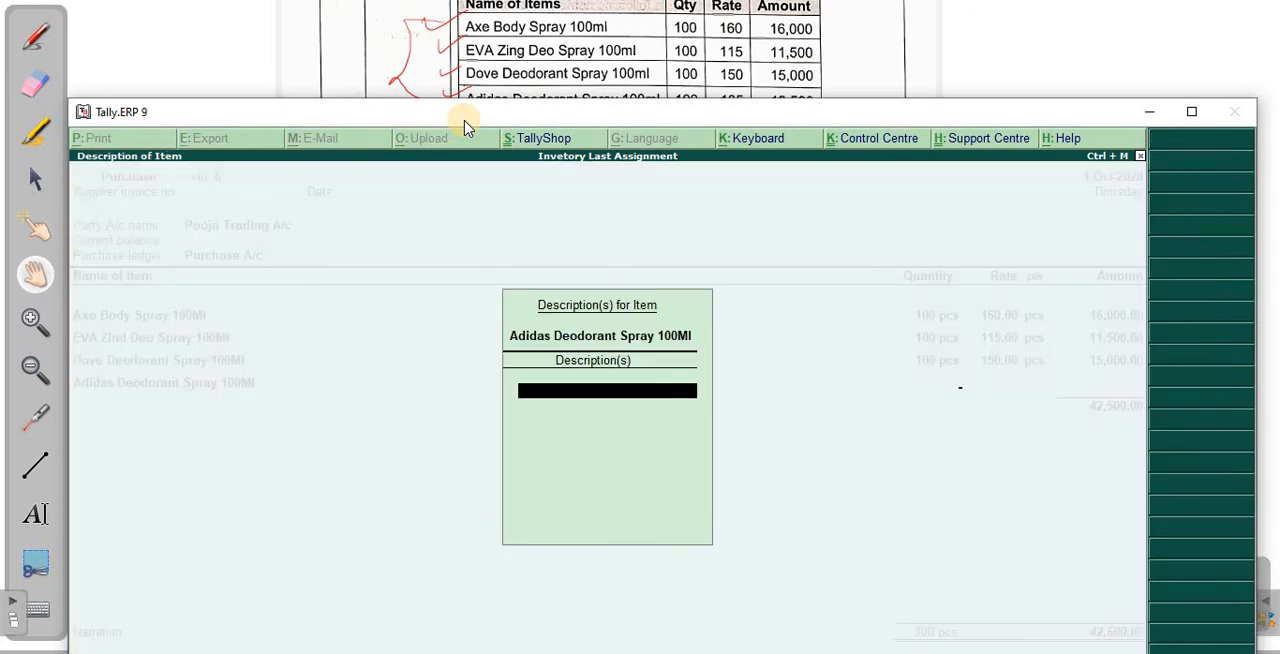
pyautogui.press('Return')
pyautogui.write('100')
pyautogui.press('Return')
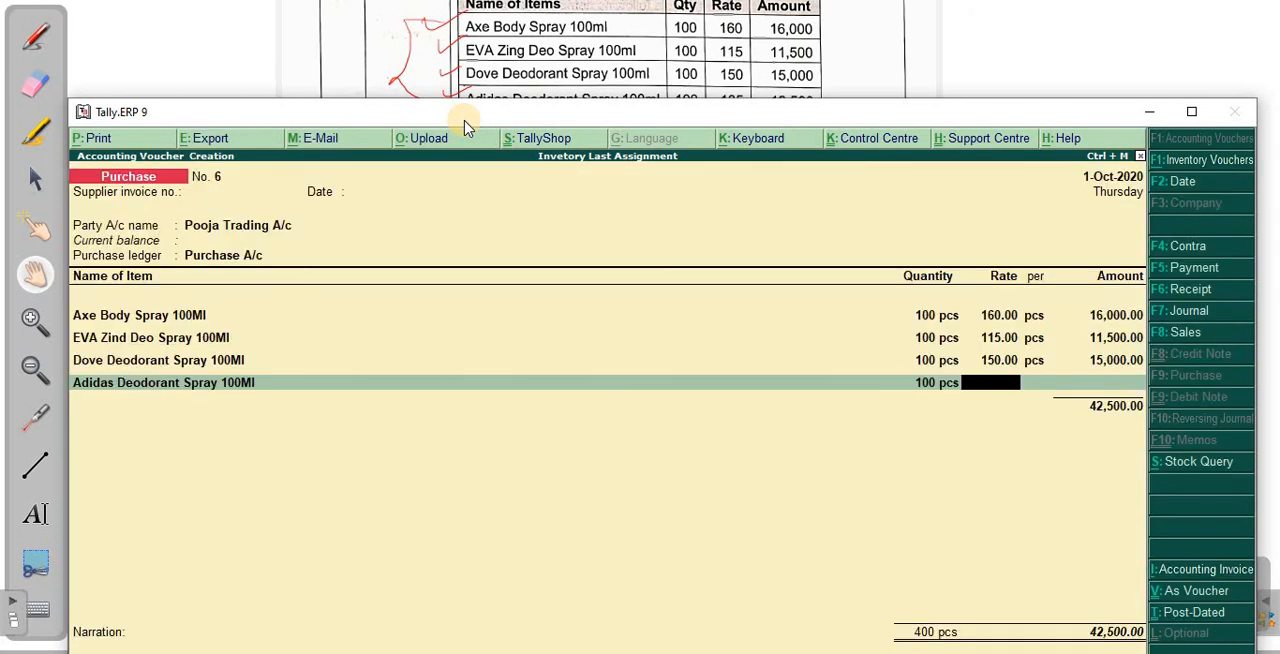
pyautogui.moveTo(597, 114); pyautogui.dragTo(614, 187)
pyautogui.write('135')
pyautogui.press('Return')
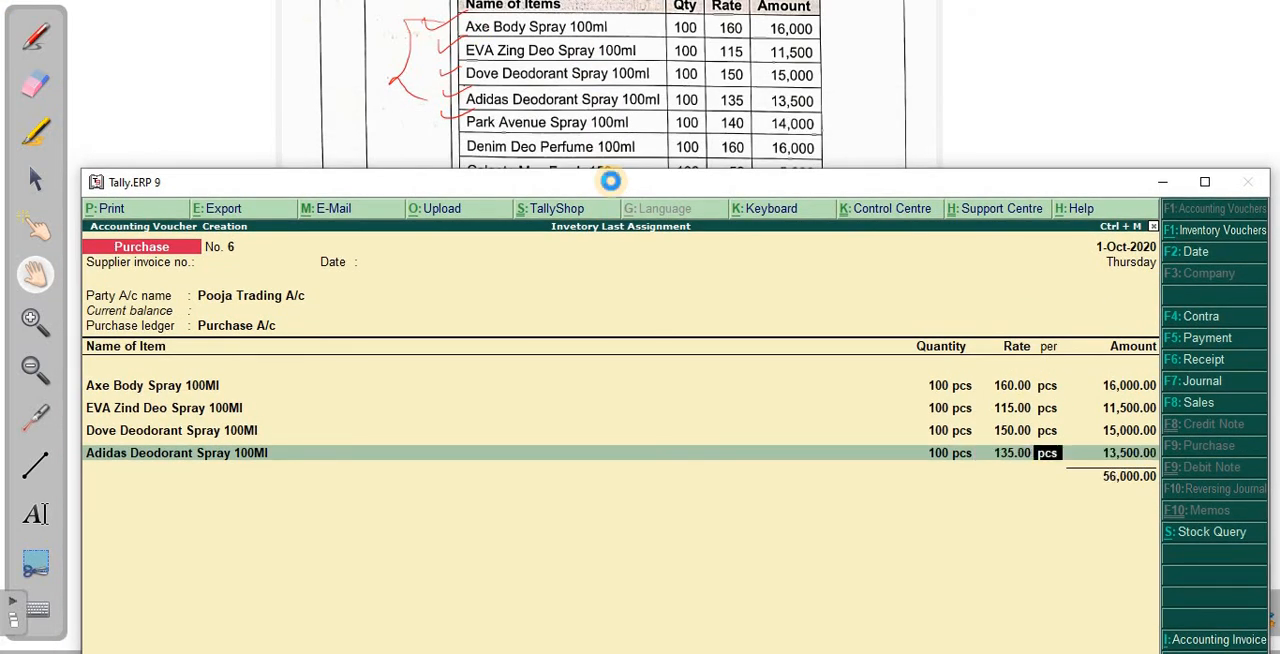
pyautogui.press('Return')
pyautogui.press('Return')
# - Add Park Avenue Spray 100Ml to the purchase voucher with a quantity of 100 pcs at a rate of 140
pyautogui.write('Par')
pyautogui.press('Return')
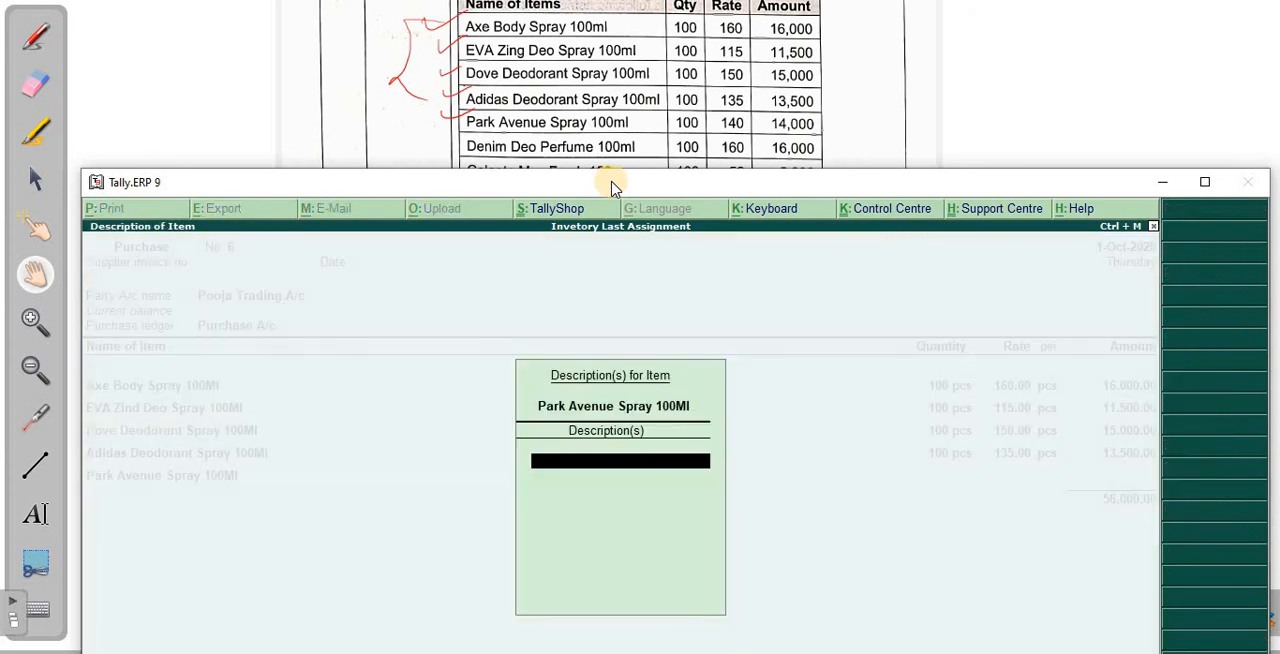
pyautogui.press('Return')
pyautogui.write('100')
pyautogui.press('Return')
pyautogui.write('14')
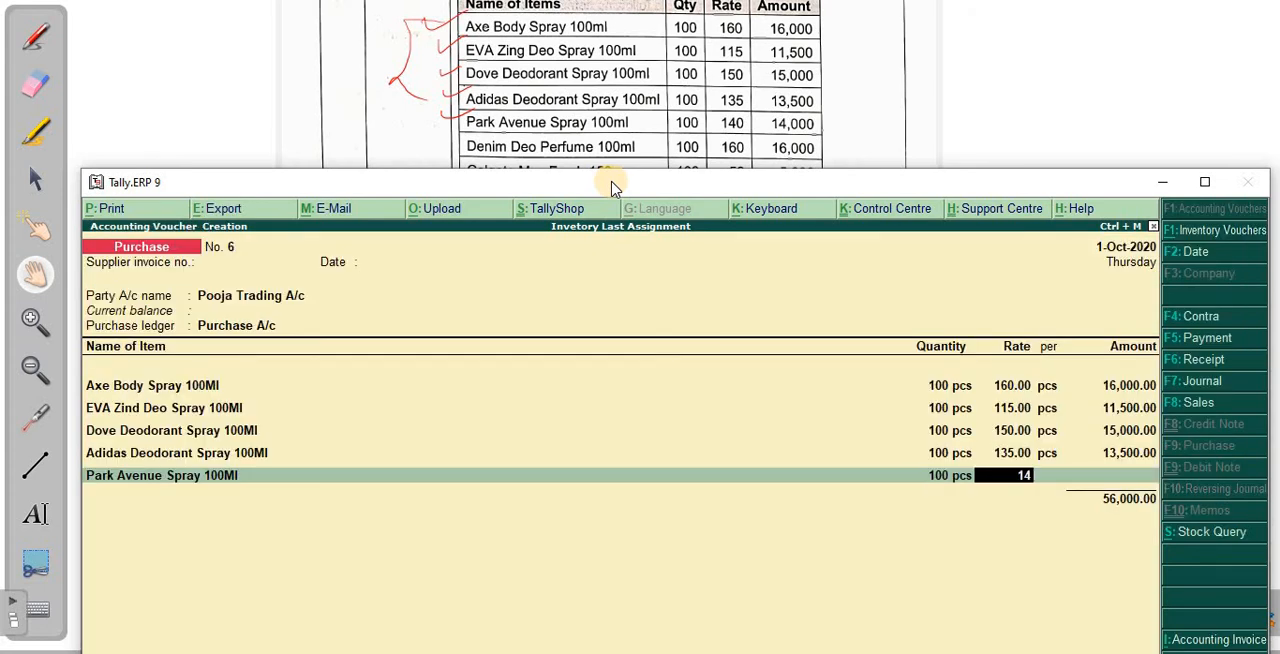
pyautogui.write('0')
pyautogui.press('Return')
pyautogui.press('Return')
pyautogui.press('Return')
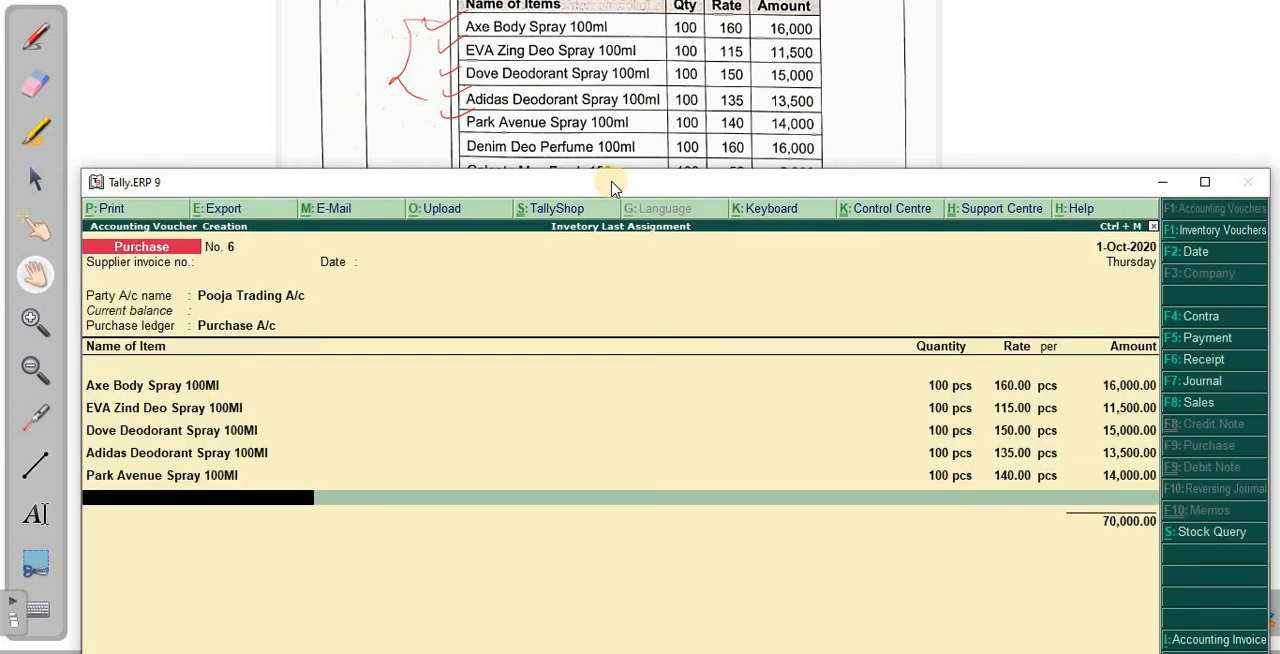
# - Add Denim Deo Peffume 100Ml to the purchase voucher with a quantity of 100 pcs at a rate of 160
pyautogui.write('Den')
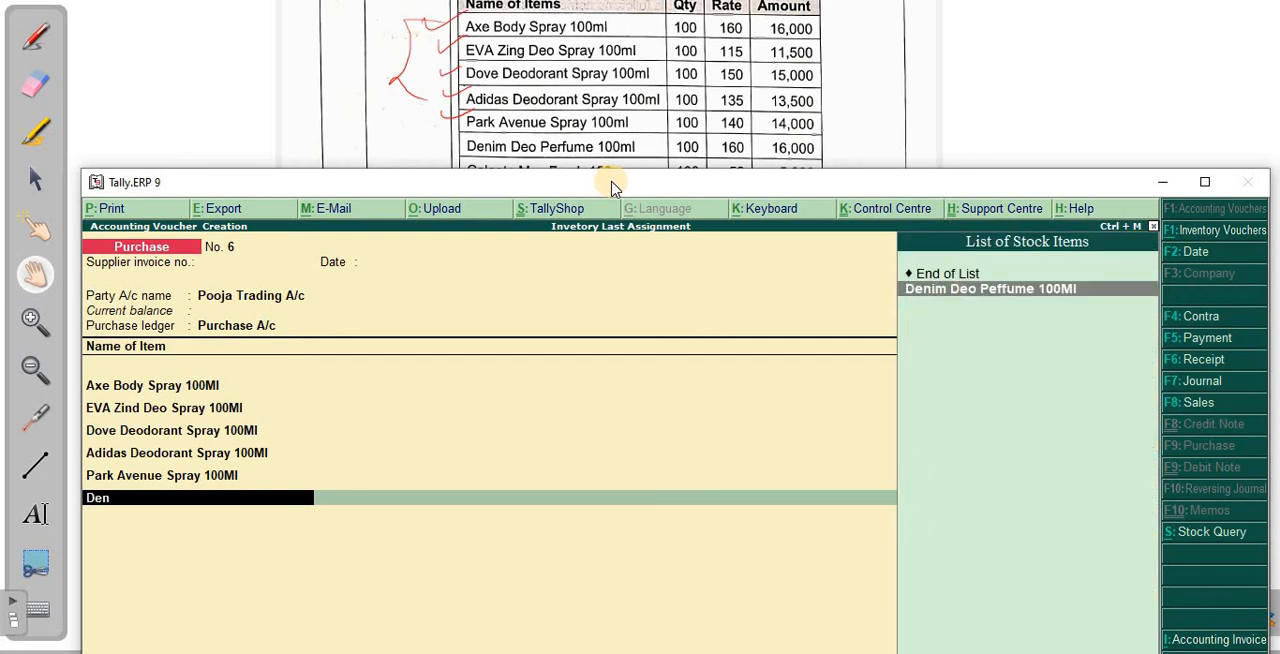
pyautogui.press('Return')
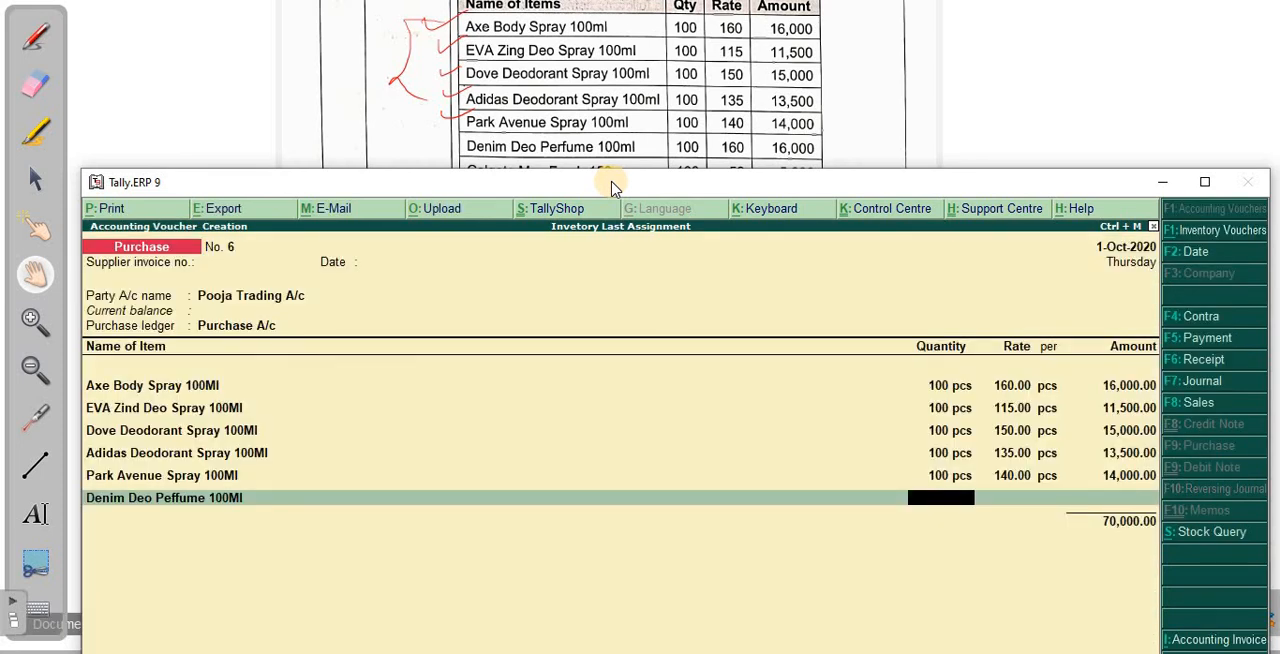
pyautogui.write('100')
pyautogui.press('Return')
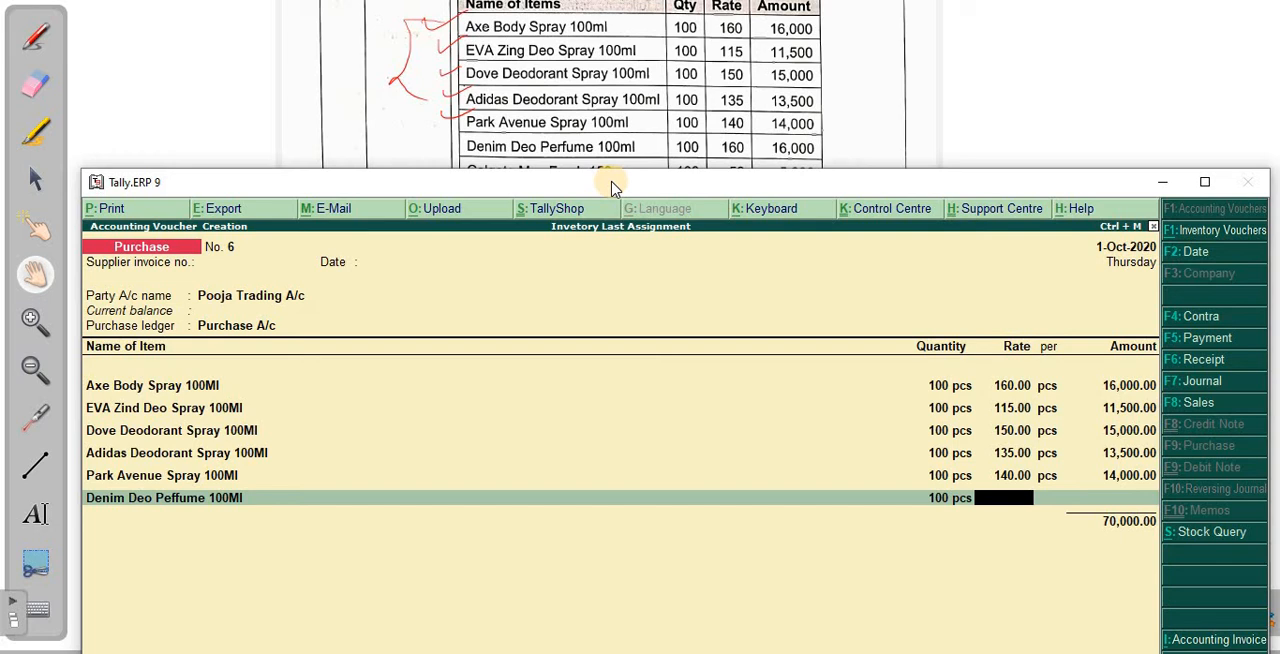
pyautogui.write('160')
pyautogui.press('Return')
pyautogui.press('Return')
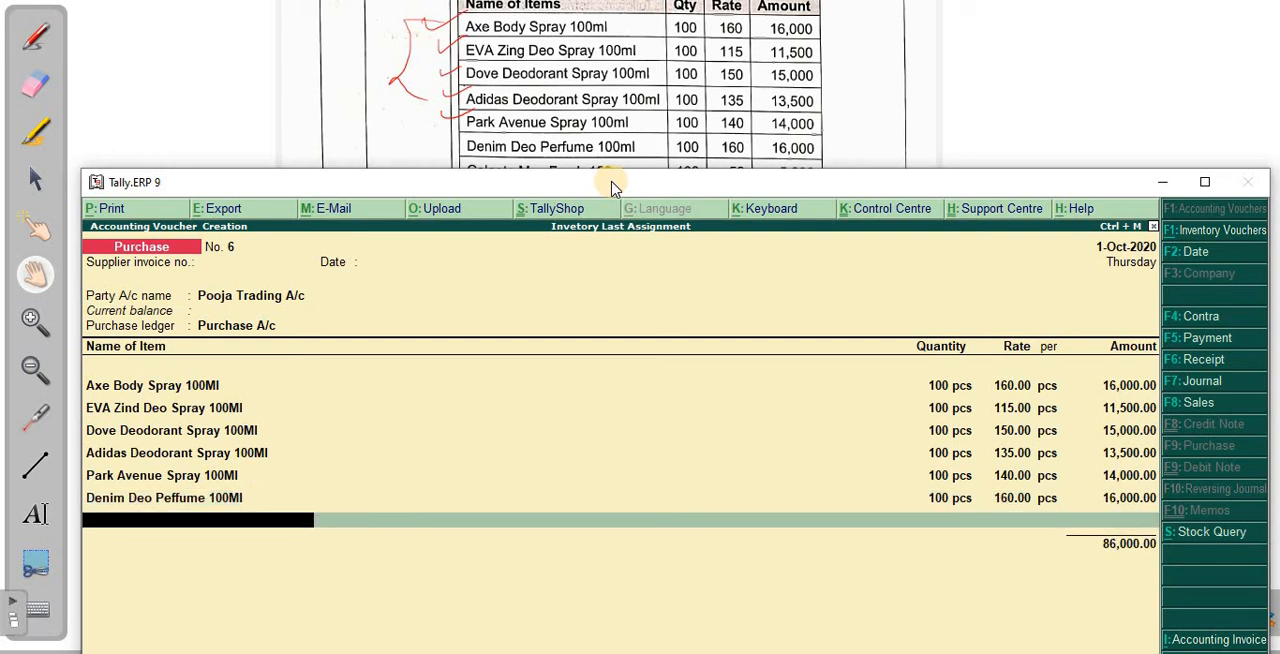
# - Add Colgate Max Fresh 150GM to the purchase voucher with a quantity of 100 pcs at a rate of 50
pyautogui.moveTo(628, 185); pyautogui.dragTo(645, 245)
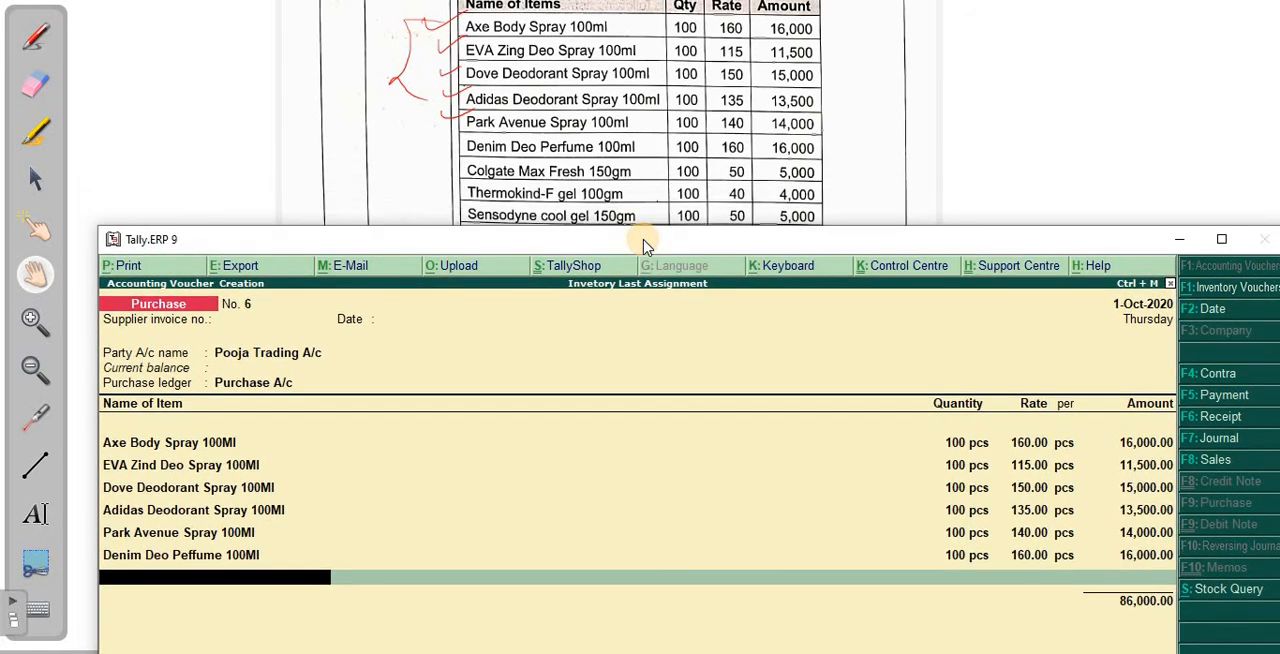
pyautogui.write('Col')
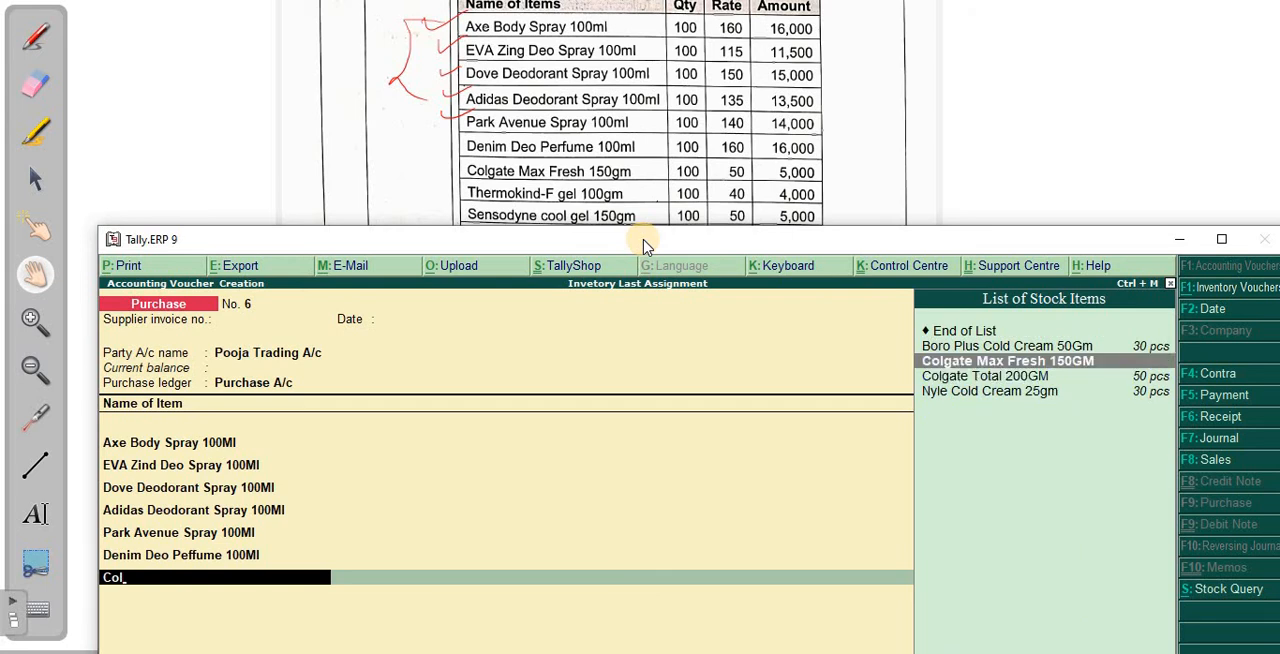
pyautogui.press('Return')
pyautogui.press('Return')
pyautogui.write('100')
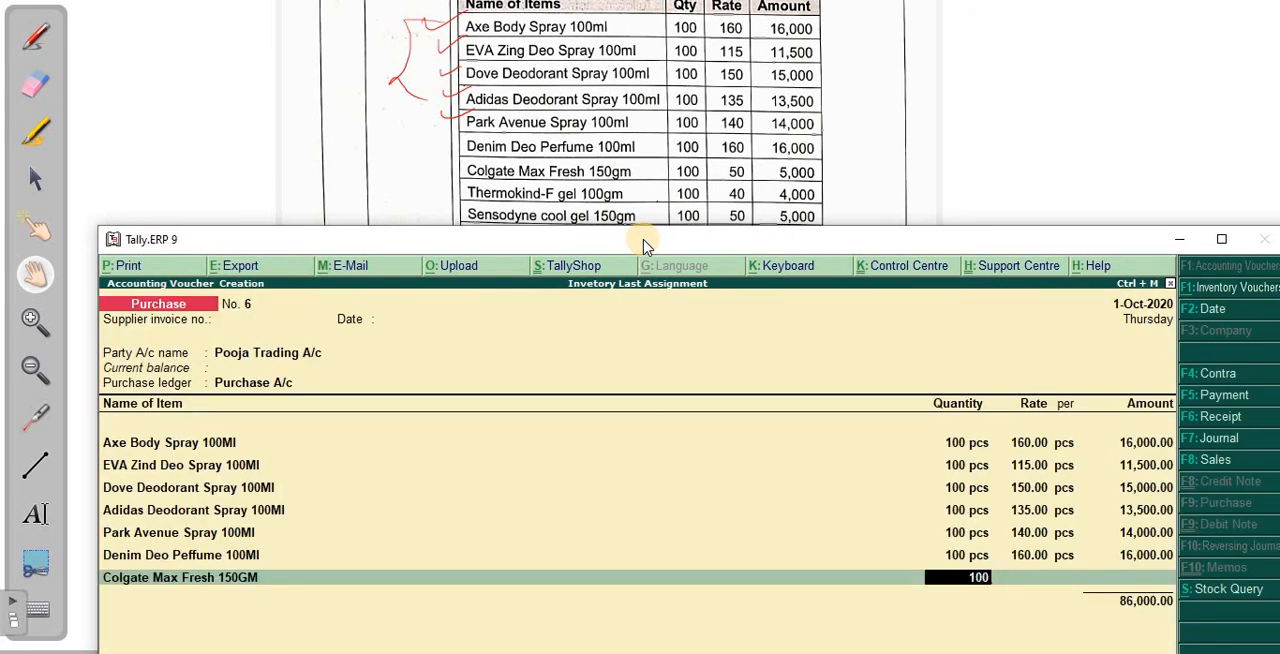
pyautogui.press('Return')
pyautogui.write('50')
pyautogui.press('Return')
pyautogui.press('Return')
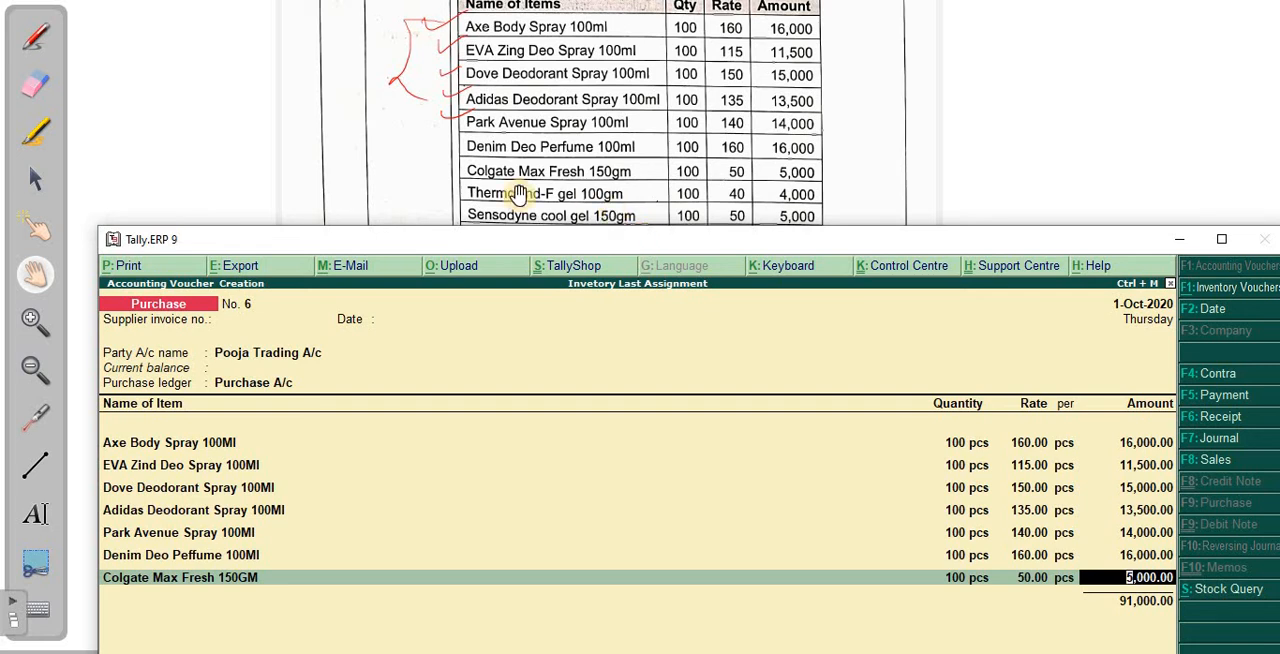
pyautogui.moveTo(500, 200); pyautogui.dragTo(503, 62)
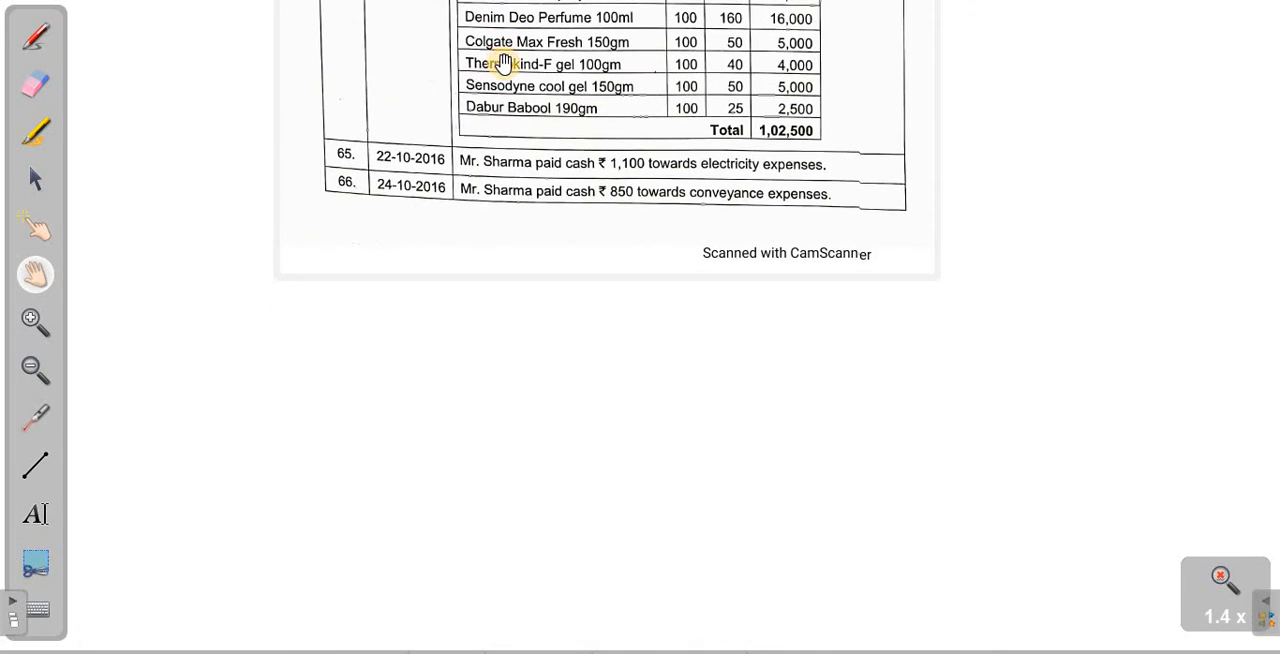
pyautogui.hotkey('alt', 'Tab')
pyautogui.moveTo(680, 248); pyautogui.dragTo(644, 144)
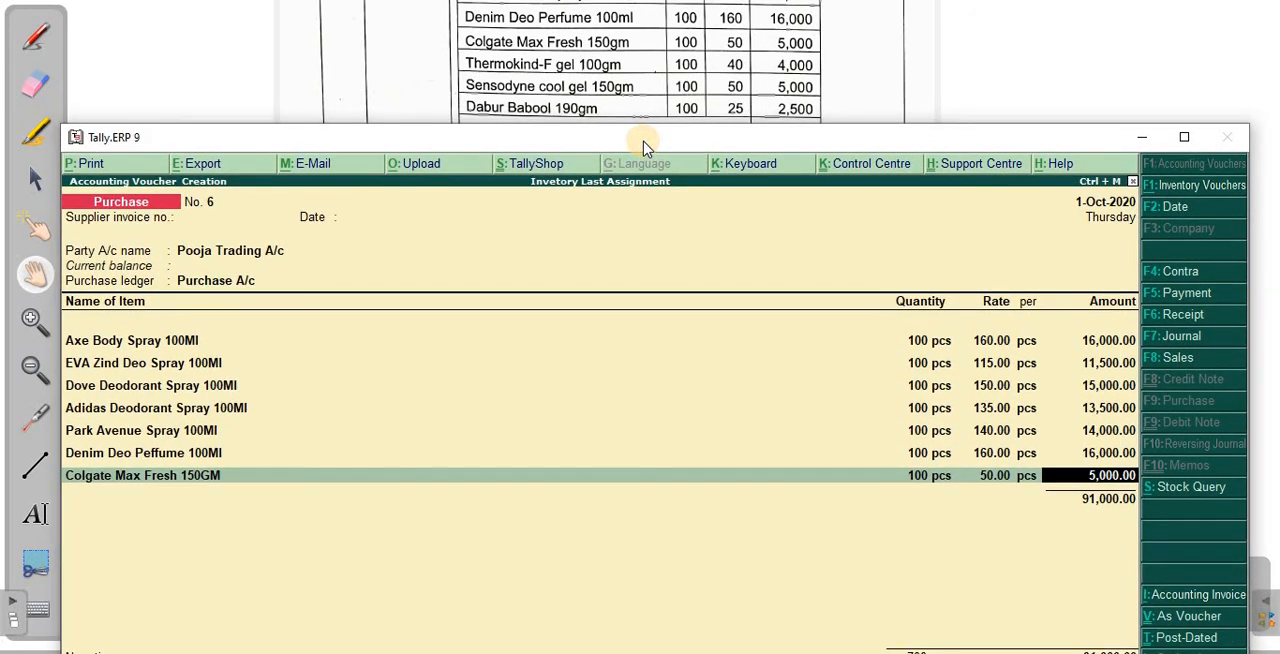
pyautogui.press('Return')
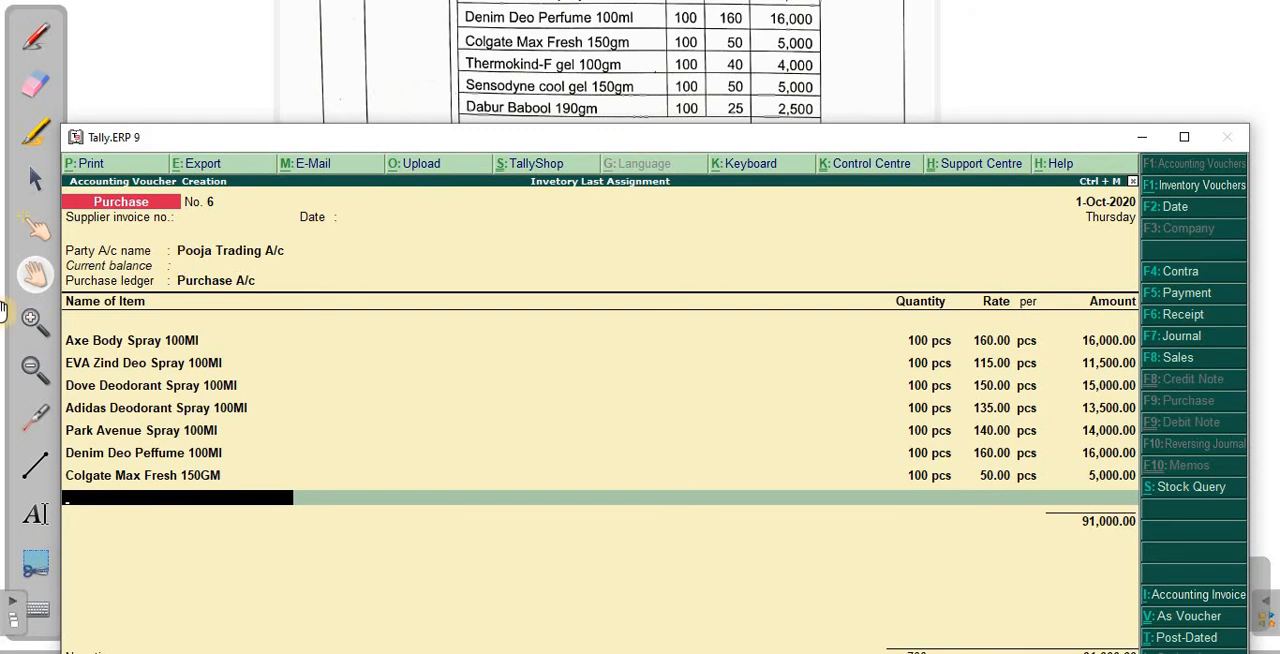
# - Move the whiteboard's tool palette to the opposite side of the screen and return to the Tally.ERP 9 purchase voucher
pyautogui.click(35, 315)
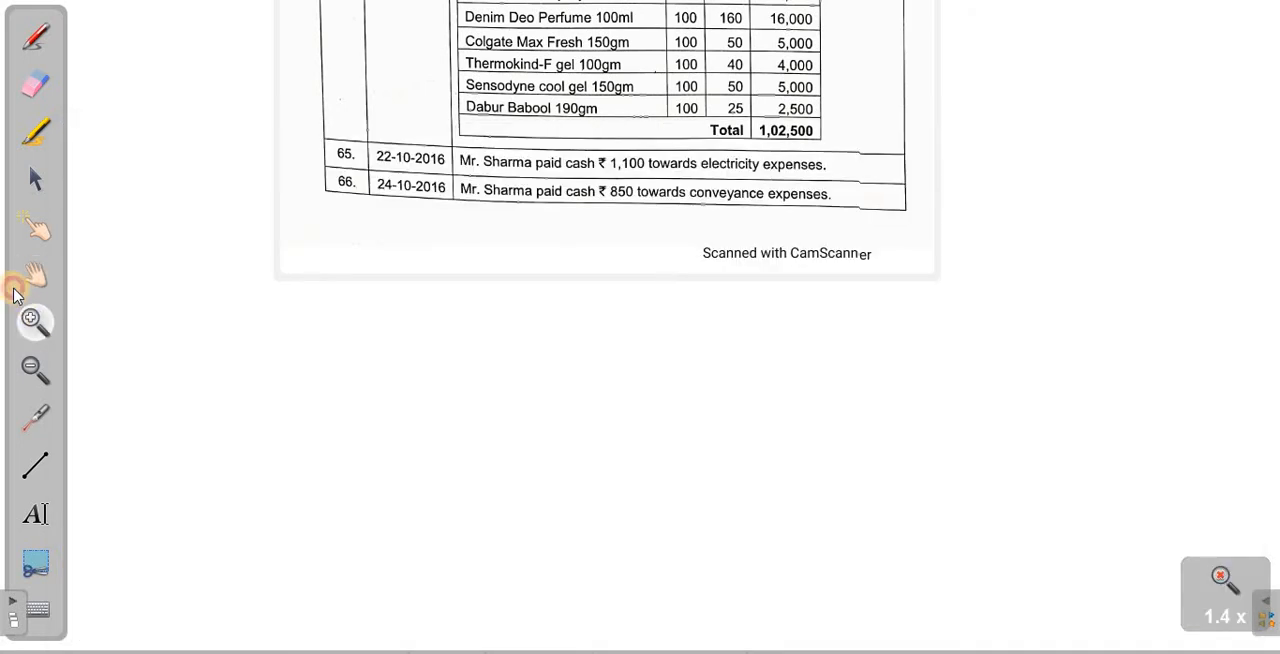
pyautogui.moveTo(11, 293)
pyautogui.mouseDown()
pyautogui.moveTo(366, 379)
pyautogui.moveTo(1252, 410)
pyautogui.mouseUp()
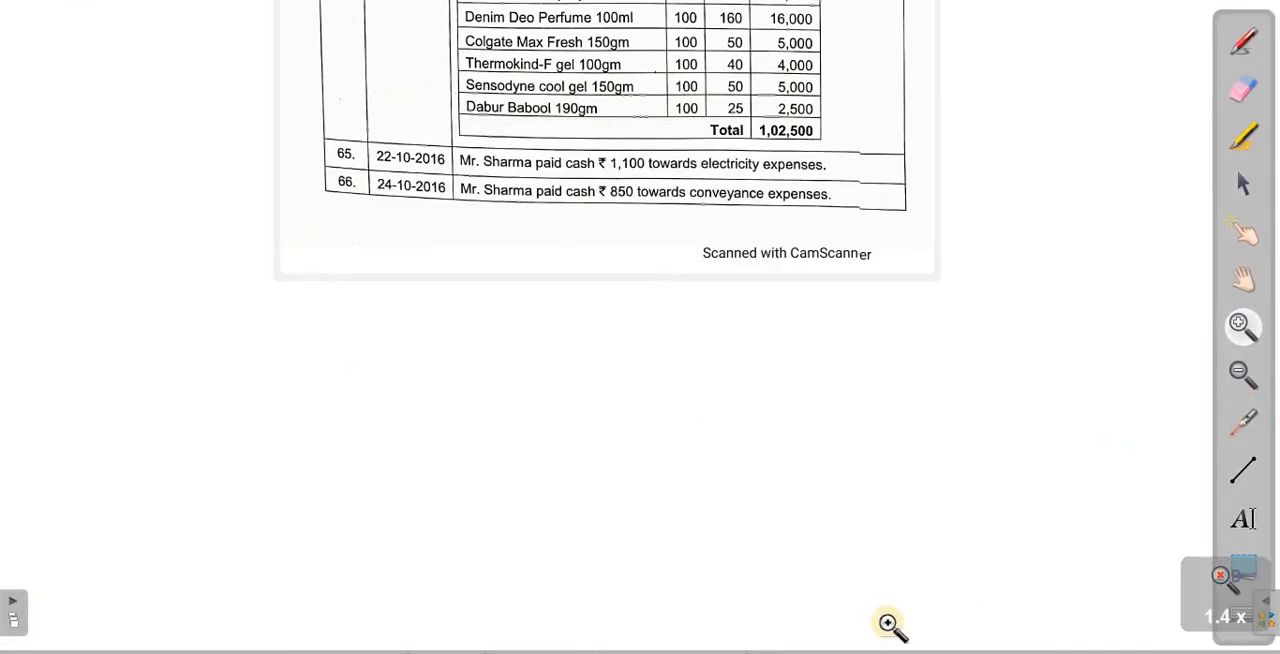
pyautogui.hotkey('alt', 'Tab')
pyautogui.moveTo(297, 134); pyautogui.dragTo(282, 120)
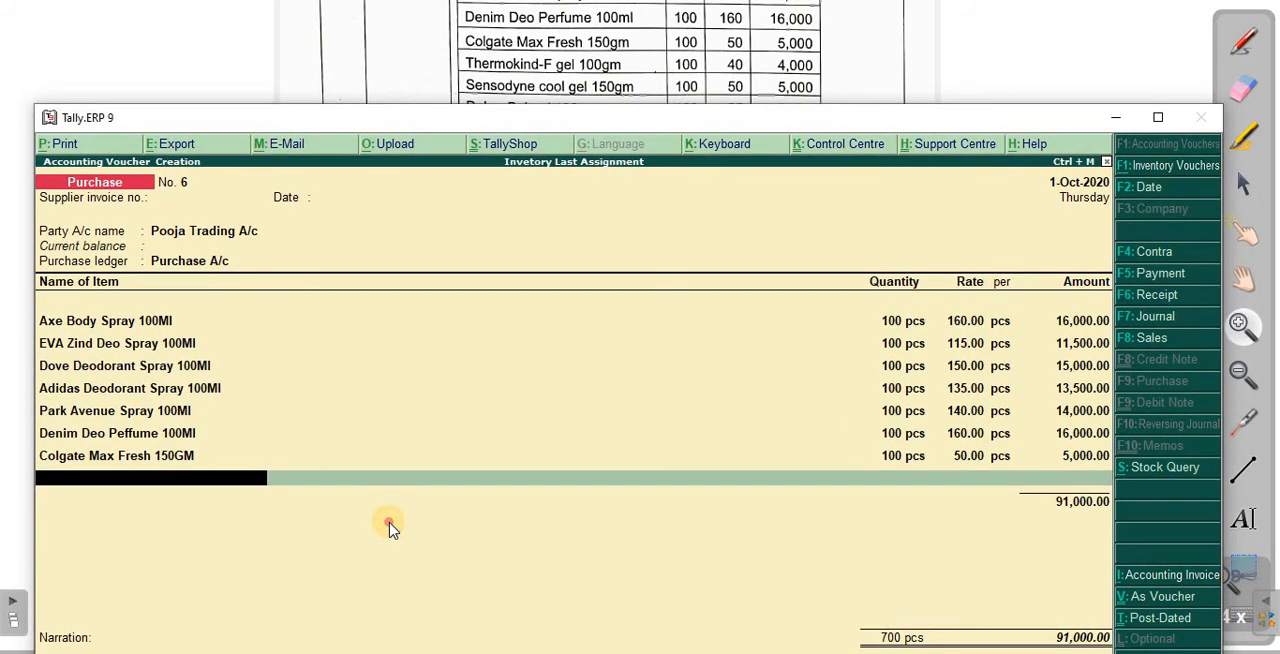
pyautogui.press('Return')
pyautogui.write('te')
pyautogui.press('Return')
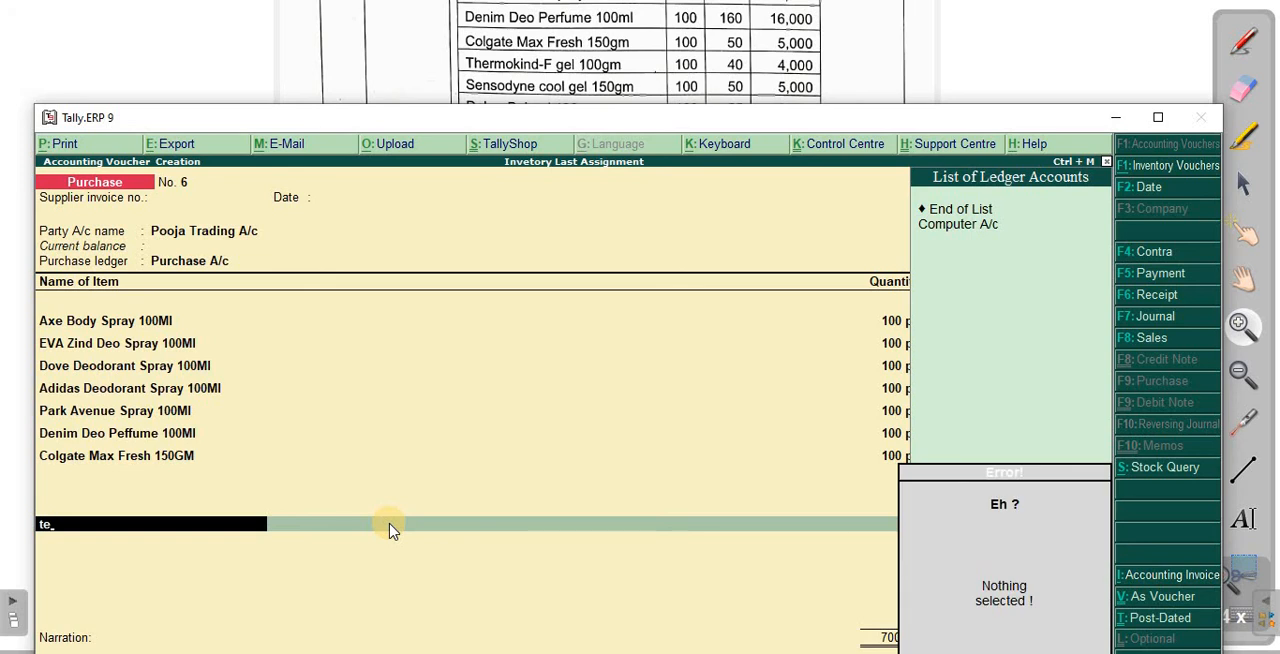
pyautogui.press('Escape')
pyautogui.press('BackSpace')
pyautogui.press('Return')
# - Add Thermokind-F Gel 100GM to the purchase voucher with a quantity of 100 pcs at a rate of 40, clearing the stray text from the following line
pyautogui.write('the')
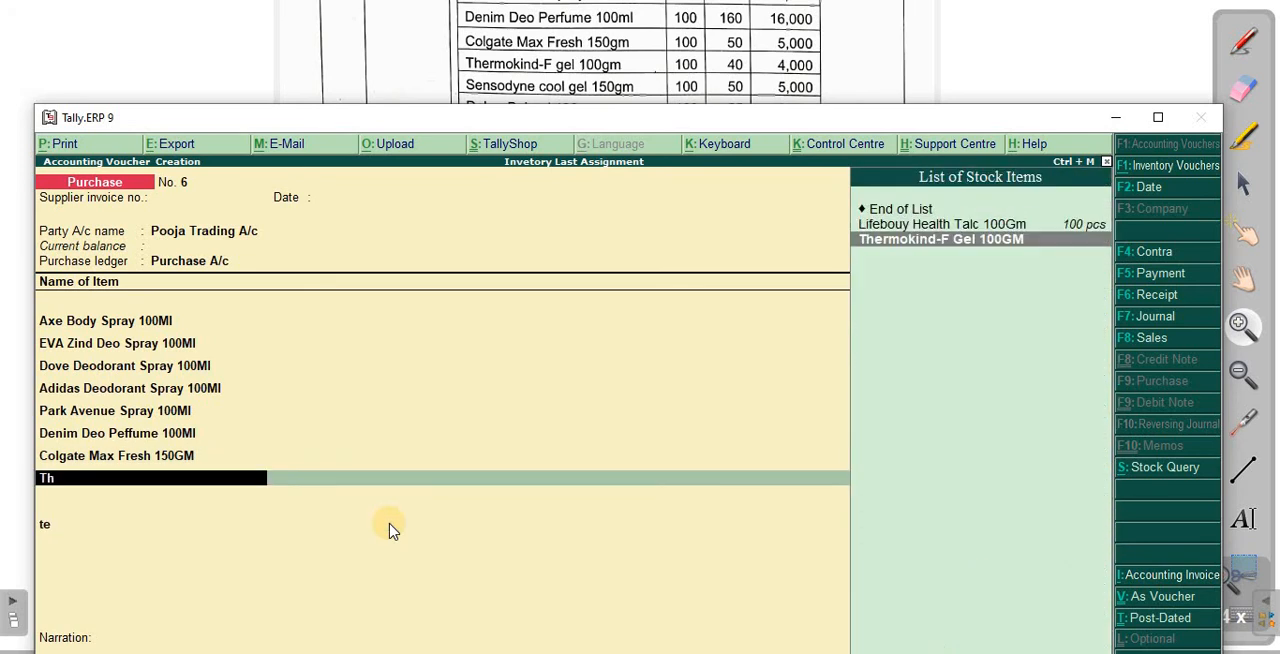
pyautogui.press('Return')
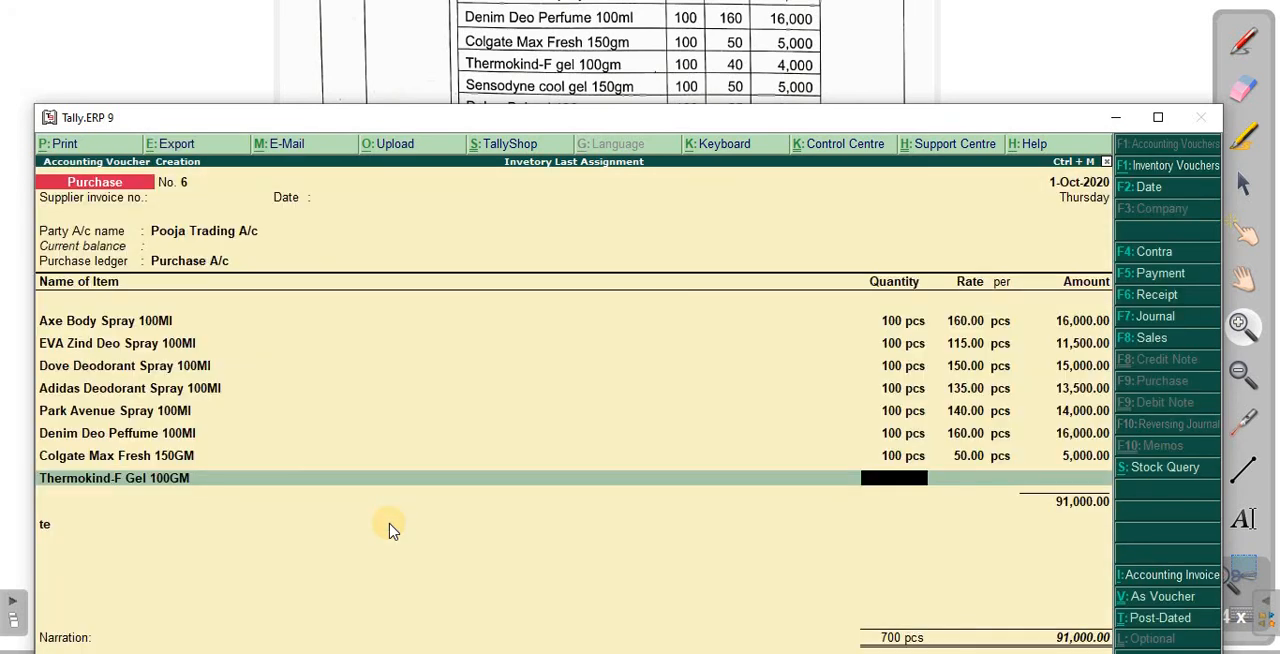
pyautogui.write('100')
pyautogui.press('Return')
pyautogui.write('40')
pyautogui.press('Return')
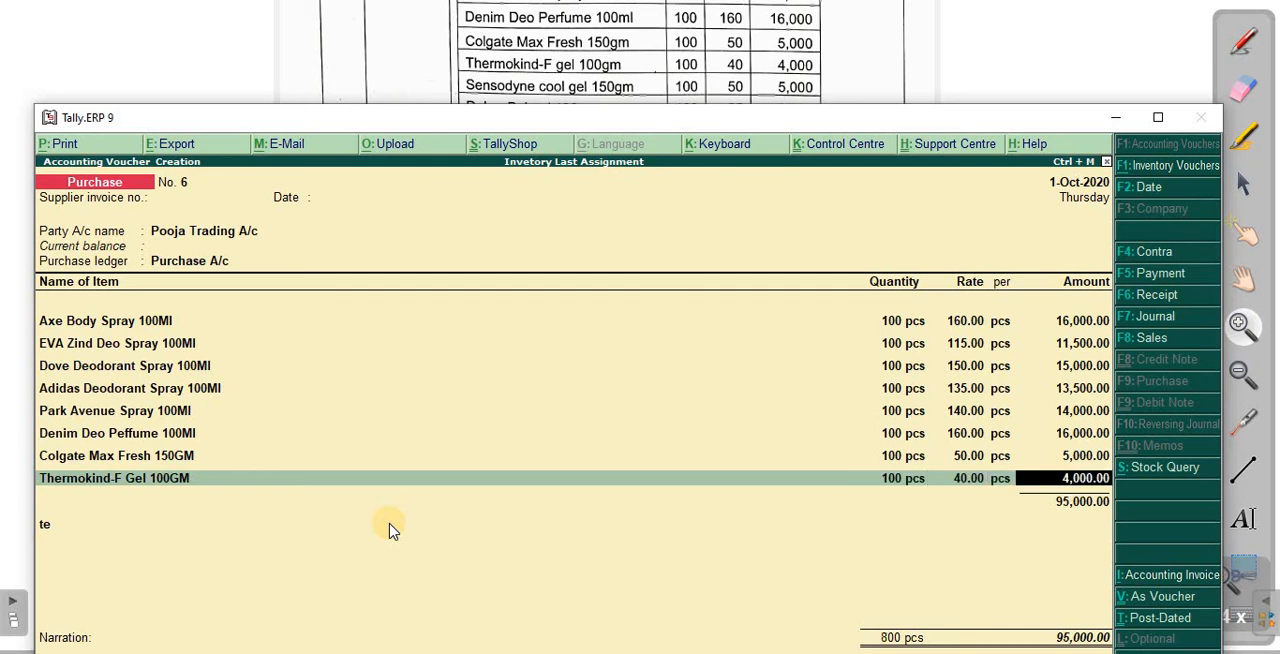
pyautogui.press('Return')
# - Add Sensodyne Cool Gel 150GM to the purchase voucher with a quantity of 100 pcs at a rate of 50
pyautogui.press('Return')
pyautogui.press('BackSpace')
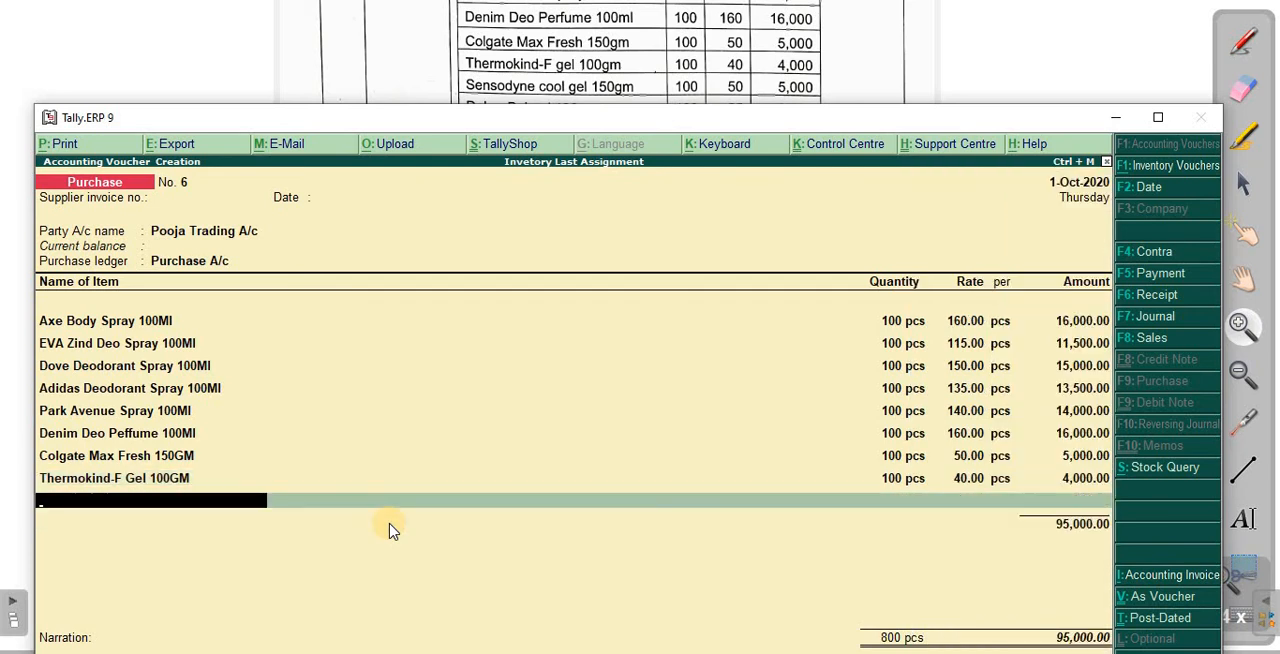
pyautogui.write('Sen')
pyautogui.press('Return')
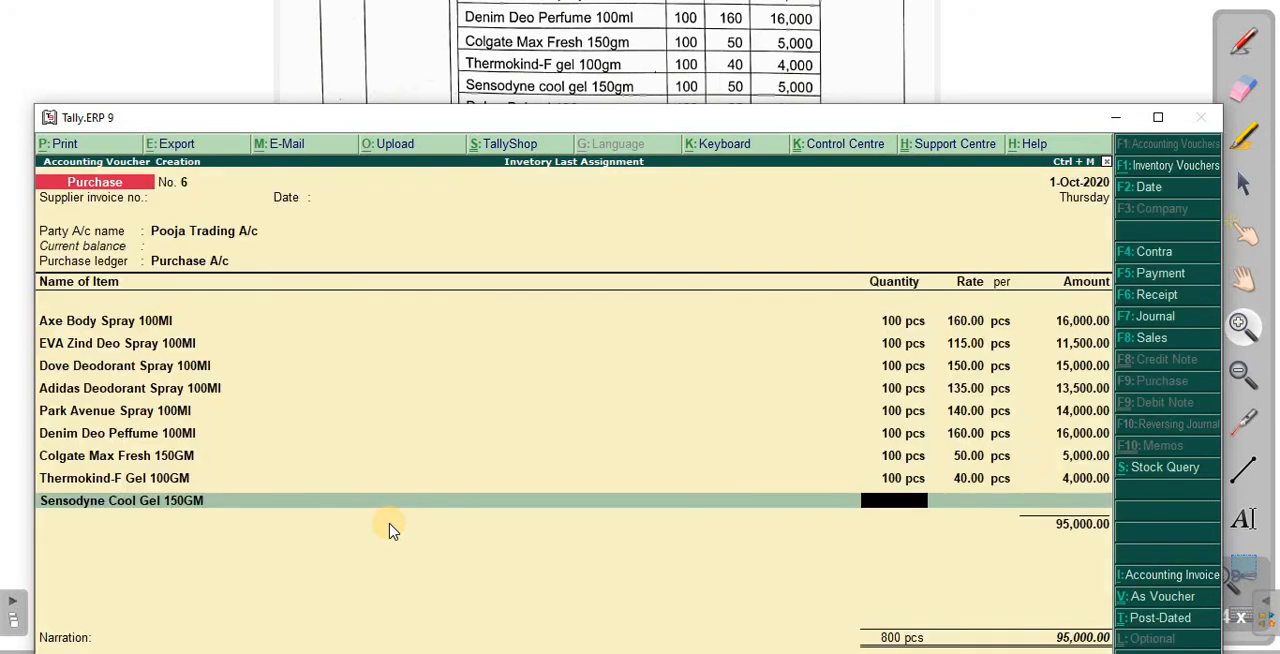
pyautogui.write('100')
pyautogui.press('Return')
pyautogui.press('Return')
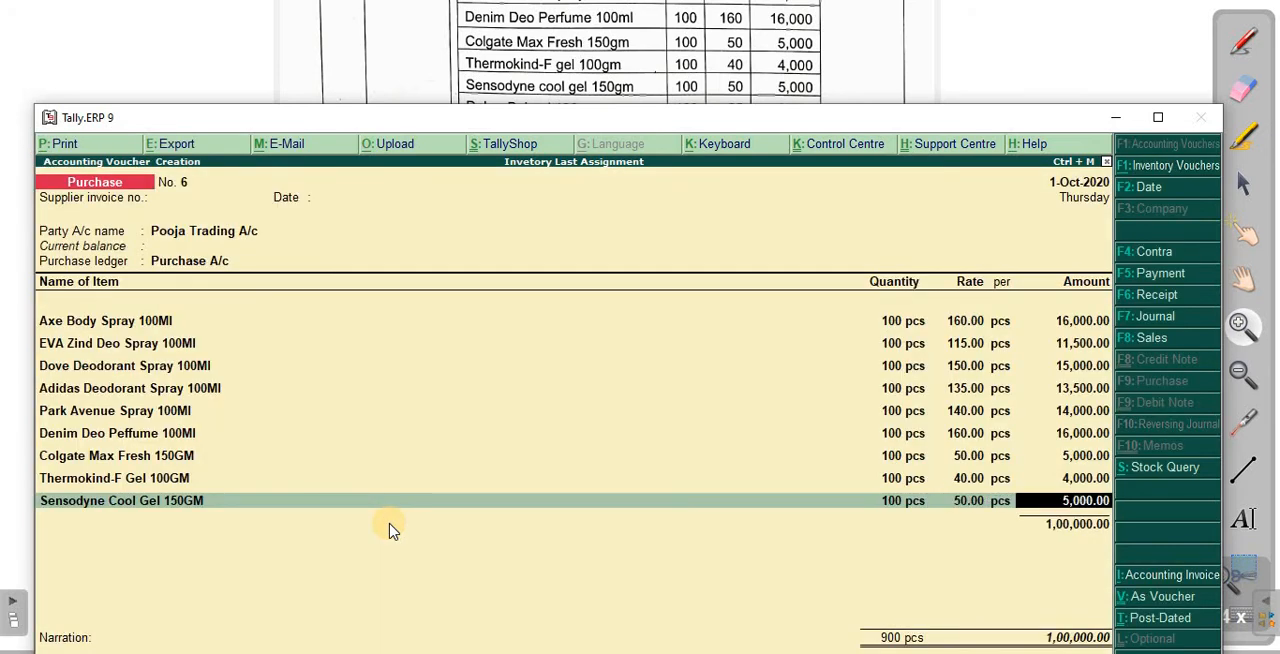
pyautogui.press('Return')
# - Add Dabur Babool 190GM to the purchase voucher with a quantity of 100 pcs at a rate of 25
pyautogui.moveTo(500, 128)
pyautogui.mouseDown()
pyautogui.moveTo(519, 143)
pyautogui.moveTo(518, 166)
pyautogui.mouseUp()
pyautogui.write('Dab')
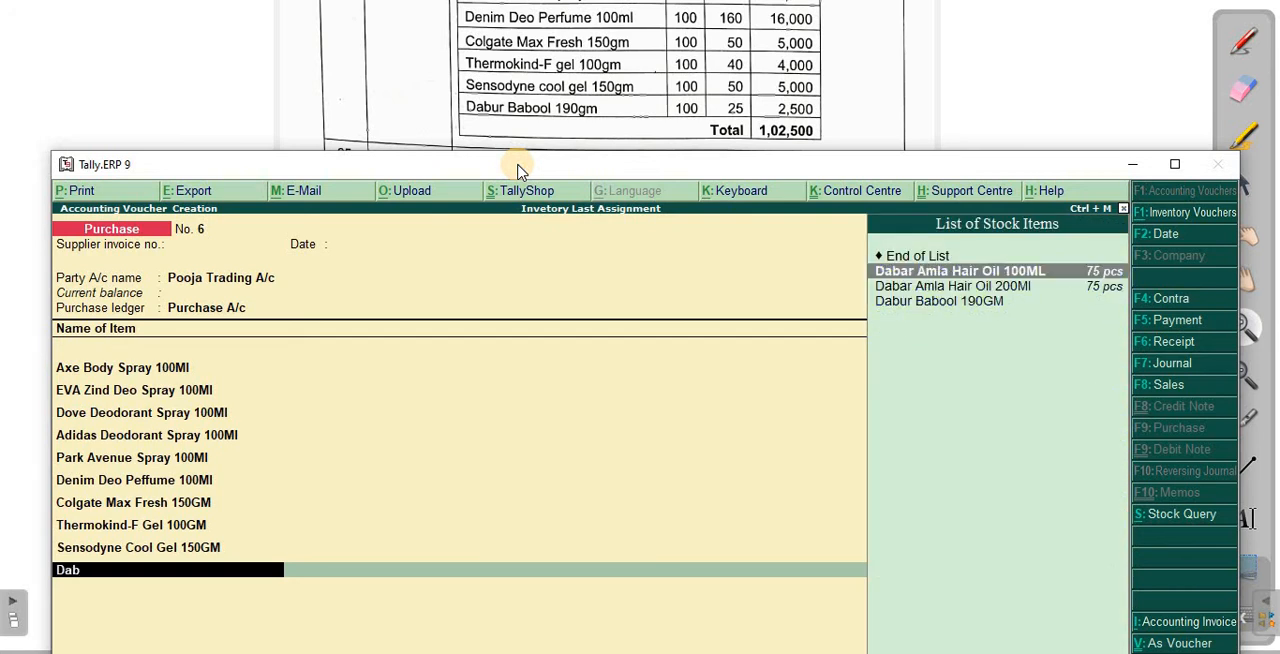
pyautogui.press('Down')
pyautogui.press('Down')
pyautogui.press('Return')
pyautogui.press('Return')
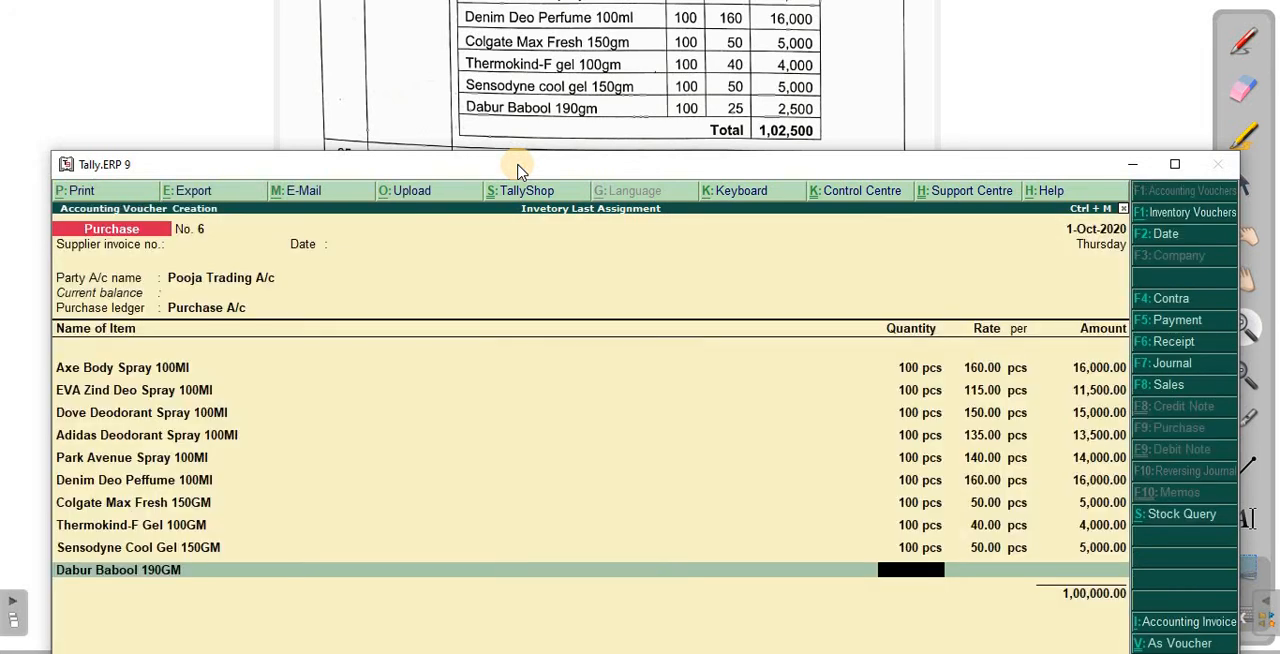
pyautogui.write('100')
pyautogui.press('Return')
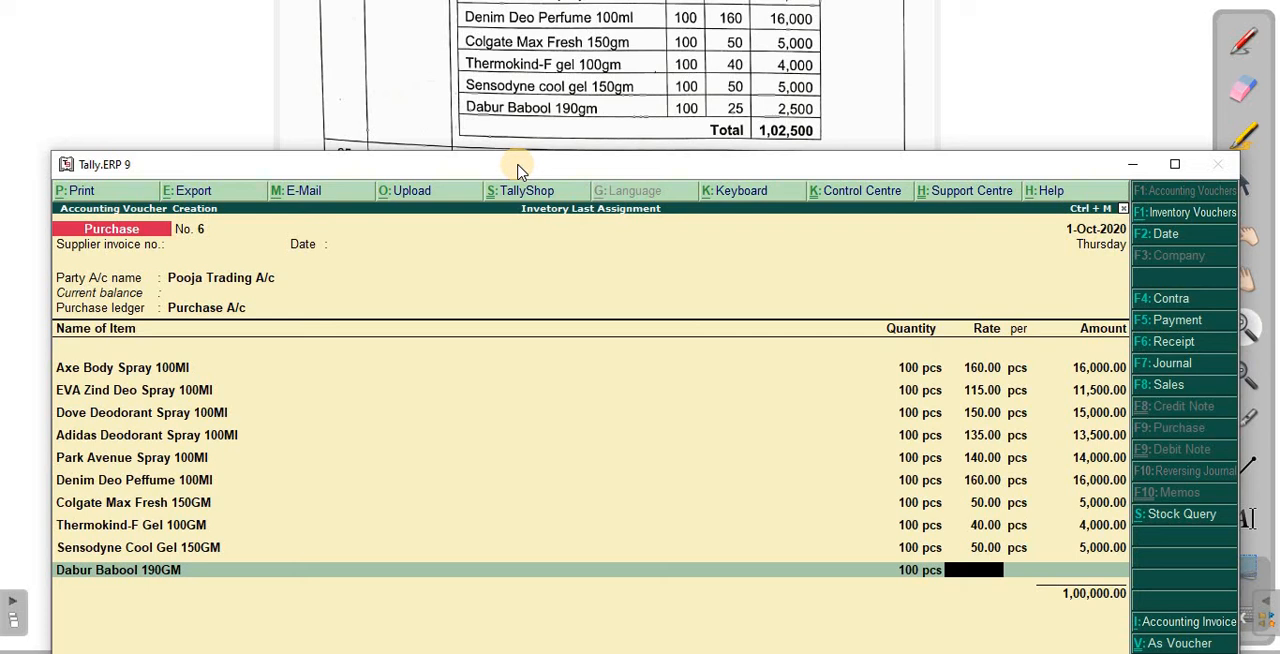
pyautogui.write('25')
# - End the item list, complete the Pooja Trading bill-wise details as a new reference, and save the purchase voucher
pyautogui.press('Return')
pyautogui.press('Return')
pyautogui.press('Return')
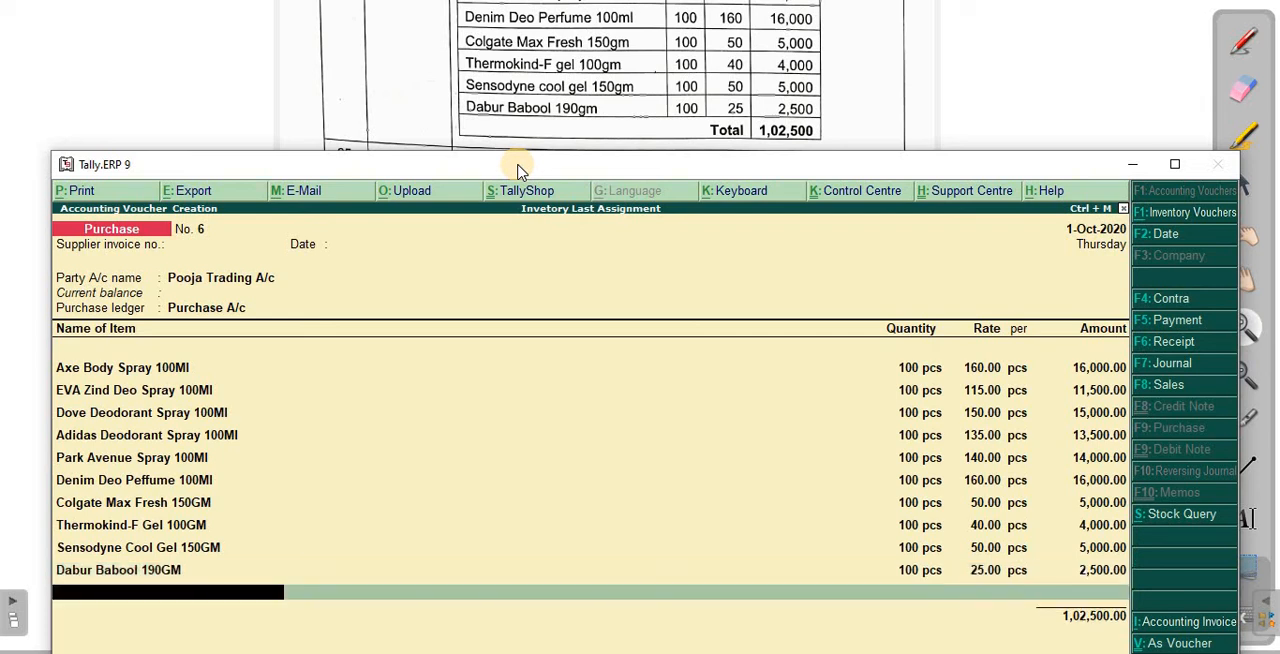
pyautogui.press('Return')
pyautogui.press('Return')
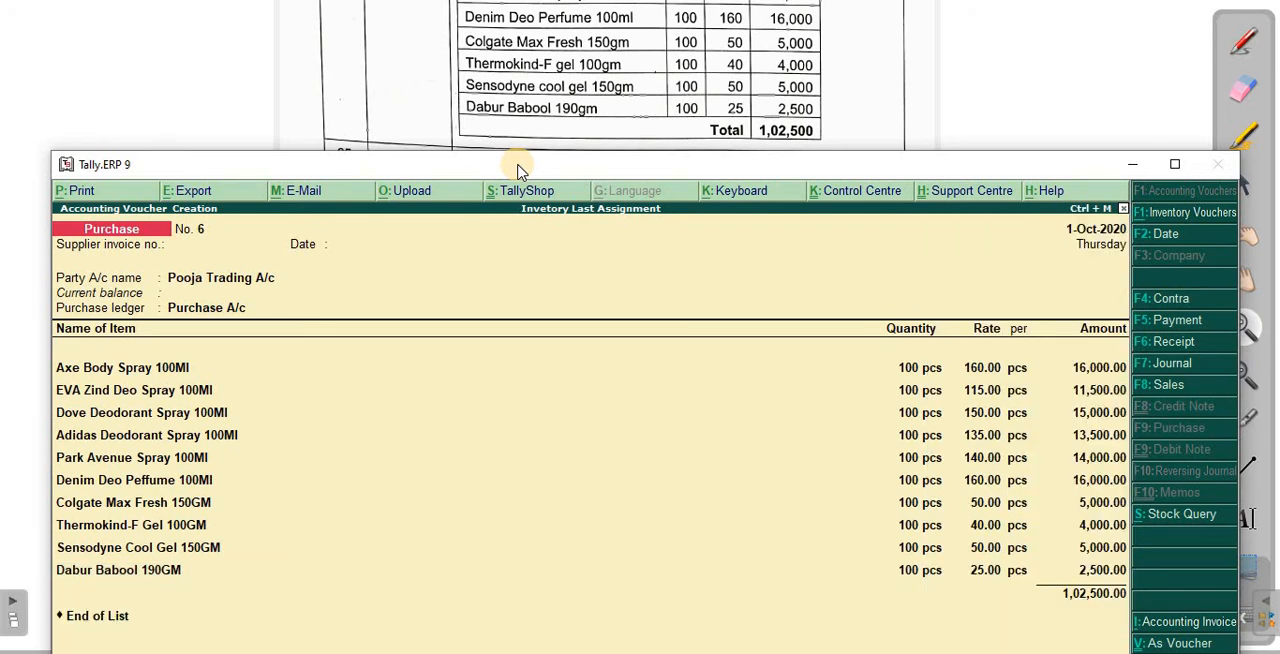
pyautogui.click(1175, 164)
pyautogui.press('Return')
pyautogui.press('Return')
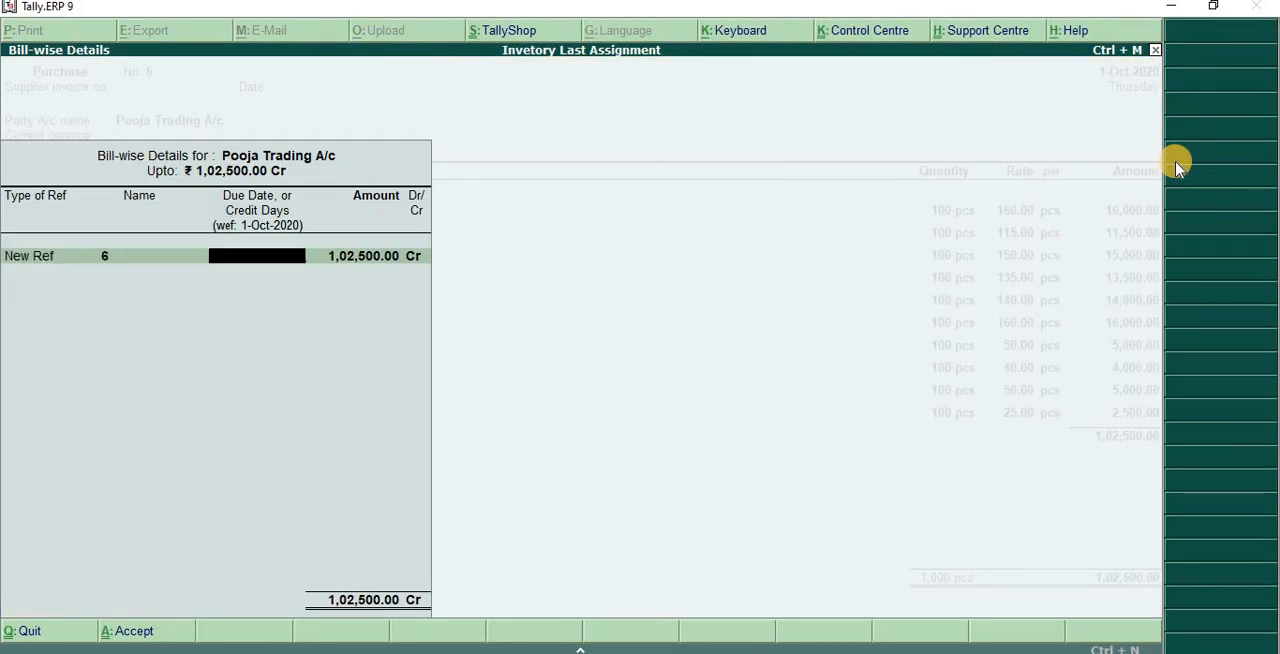
pyautogui.write('106')
pyautogui.press('Return')
pyautogui.press('Return')
pyautogui.press('Return')
pyautogui.press('Return')
pyautogui.press('Return')
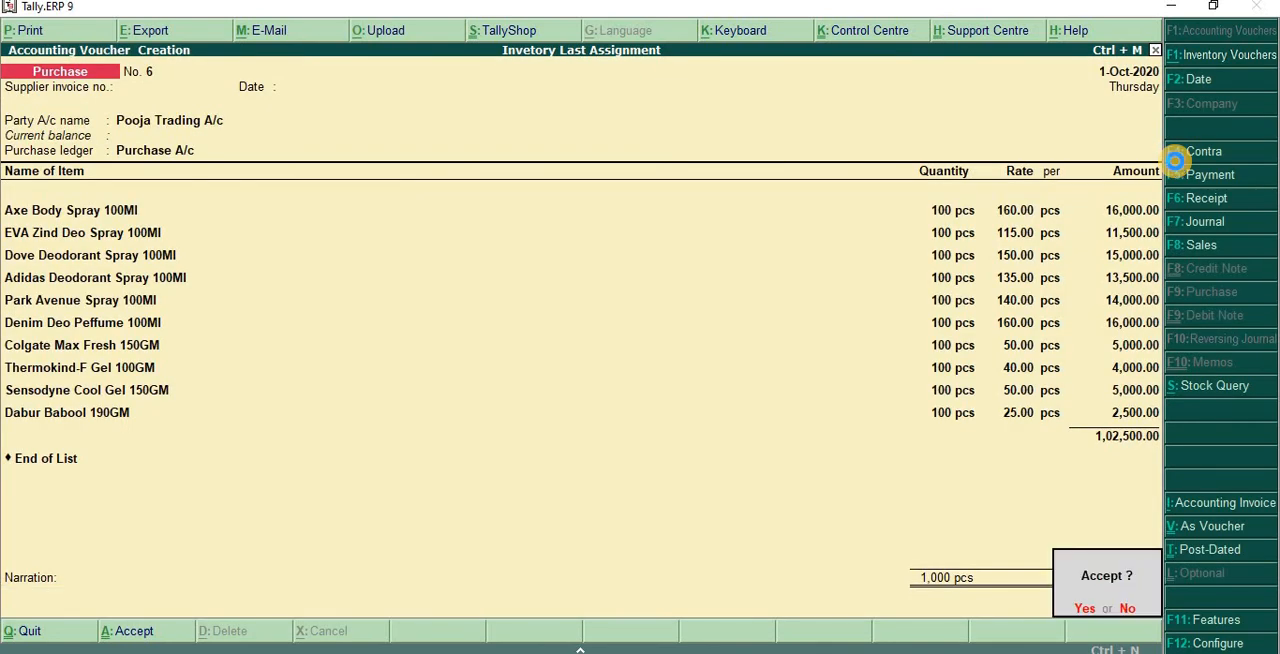
pyautogui.press('Return')
# - Start a payment voucher from Cash and enter 1,100 against Electricity Bill Exp. A/c
pyautogui.hotkey('alt', 'Tab')
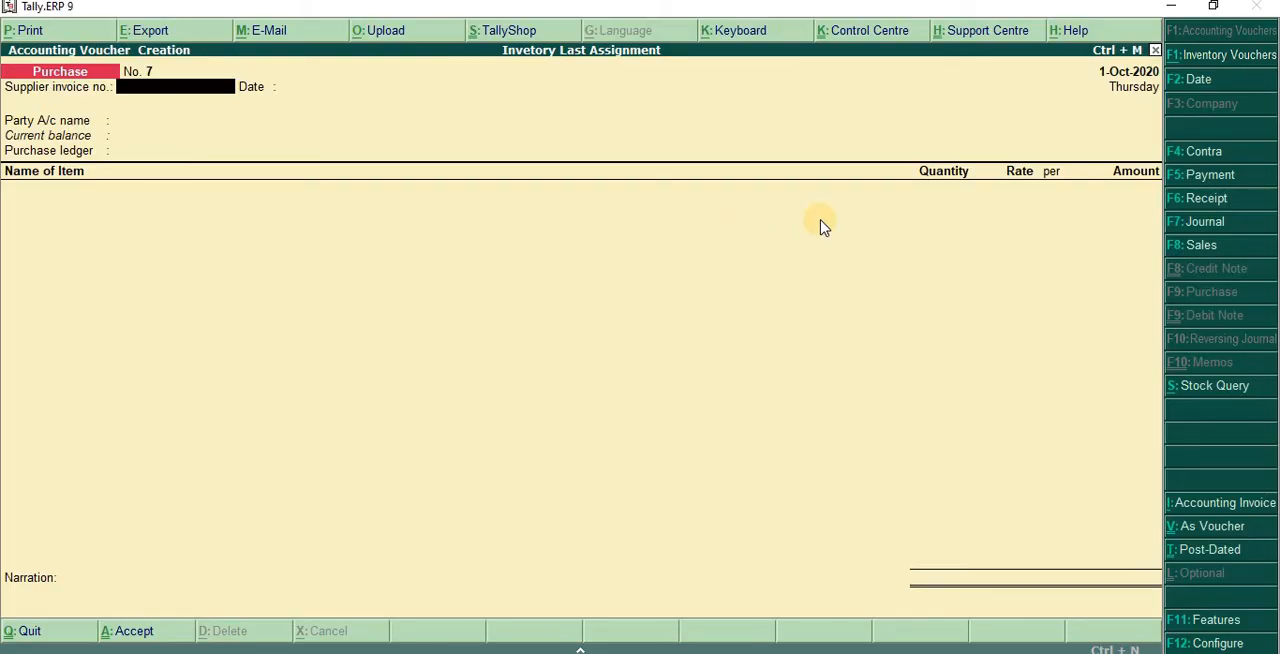
pyautogui.press('F5')
pyautogui.press('Return')
pyautogui.press('Return')
pyautogui.press('Return')
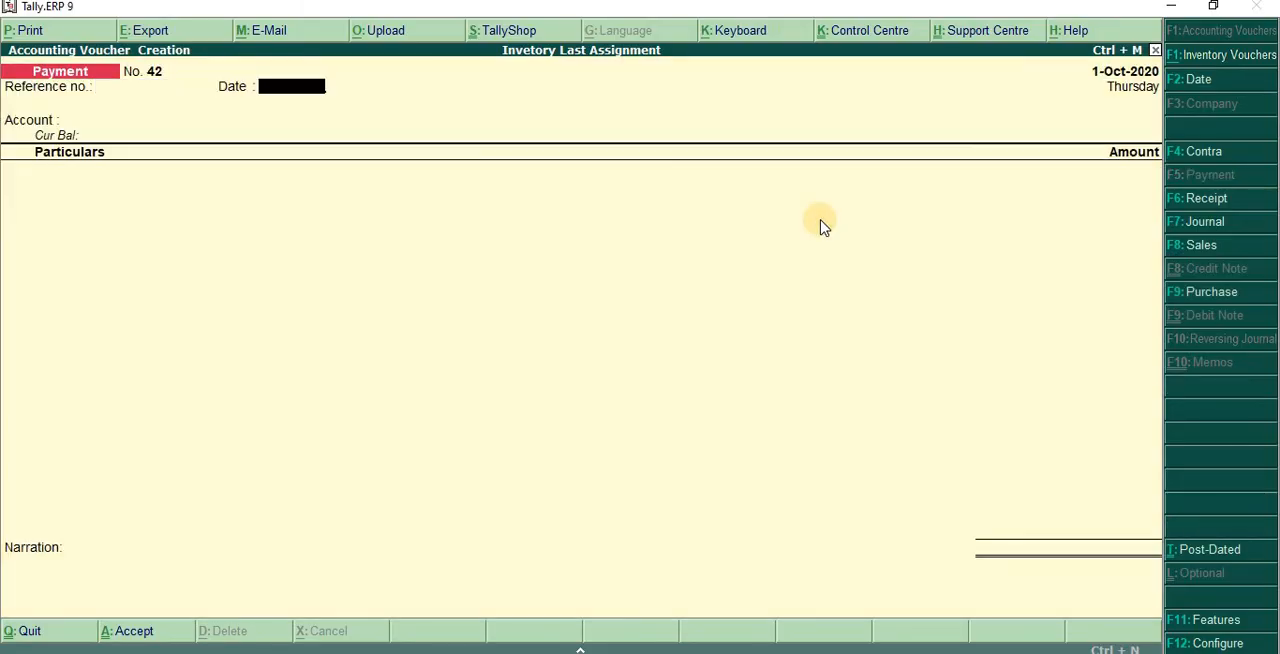
pyautogui.write('Ele')
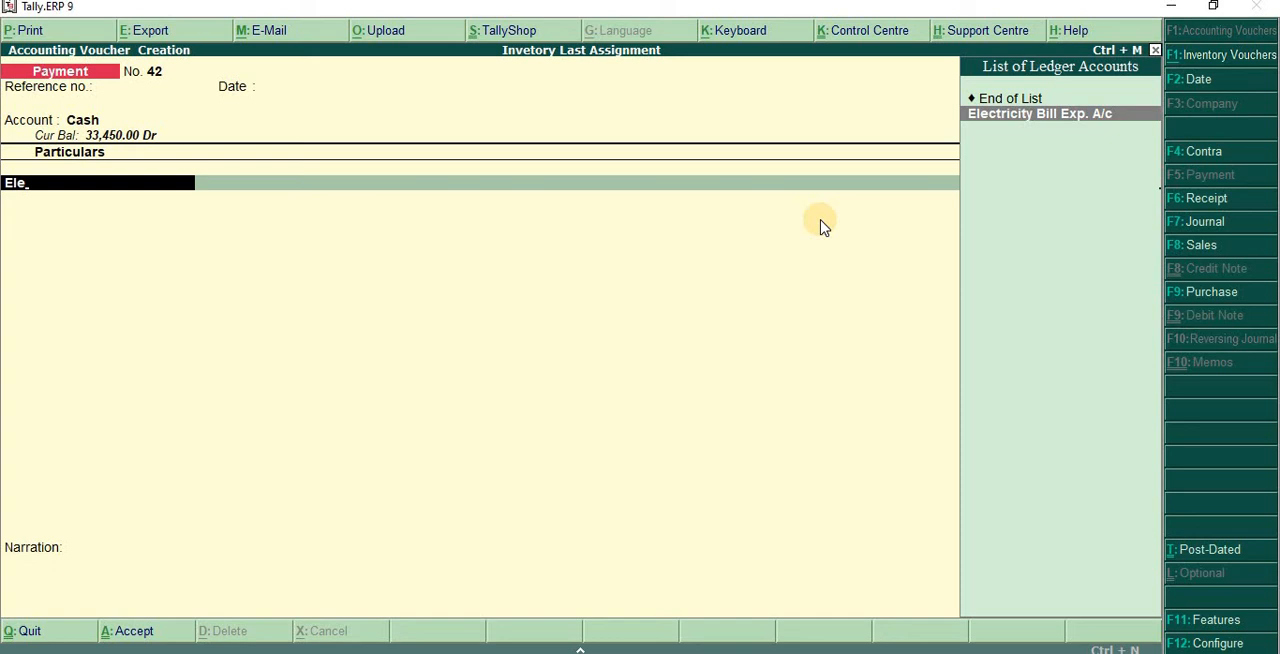
pyautogui.press('Return')
pyautogui.write('1')
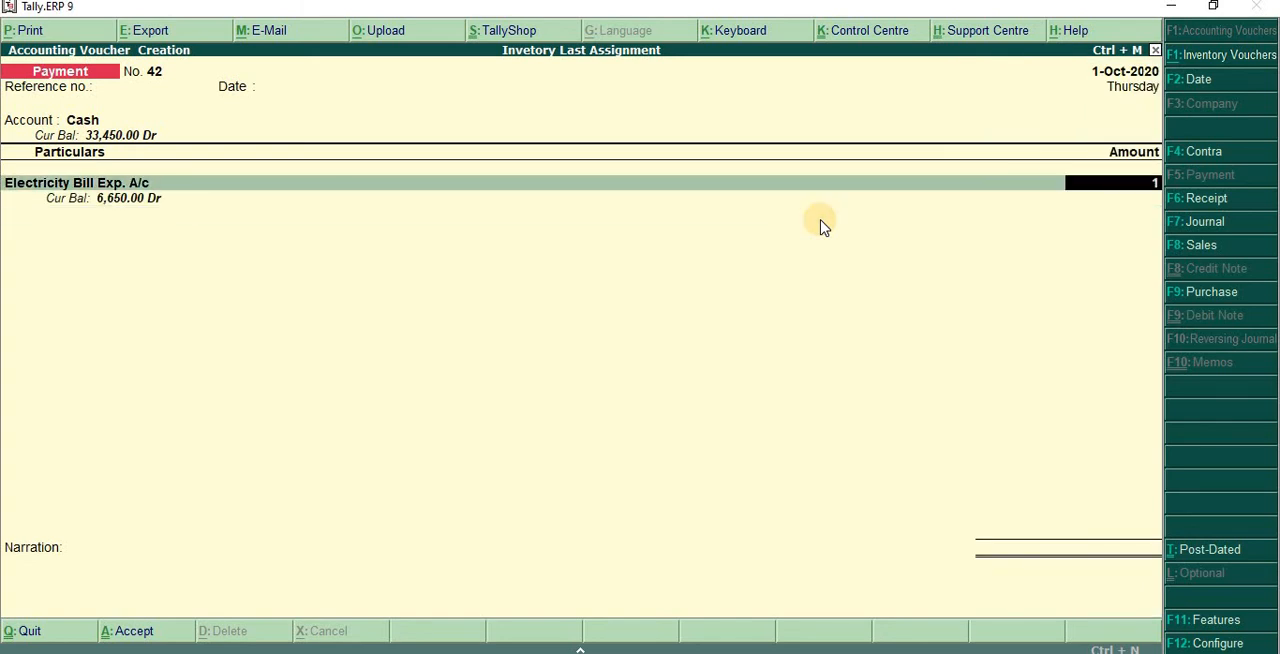
pyautogui.write('100')
pyautogui.press('Return')
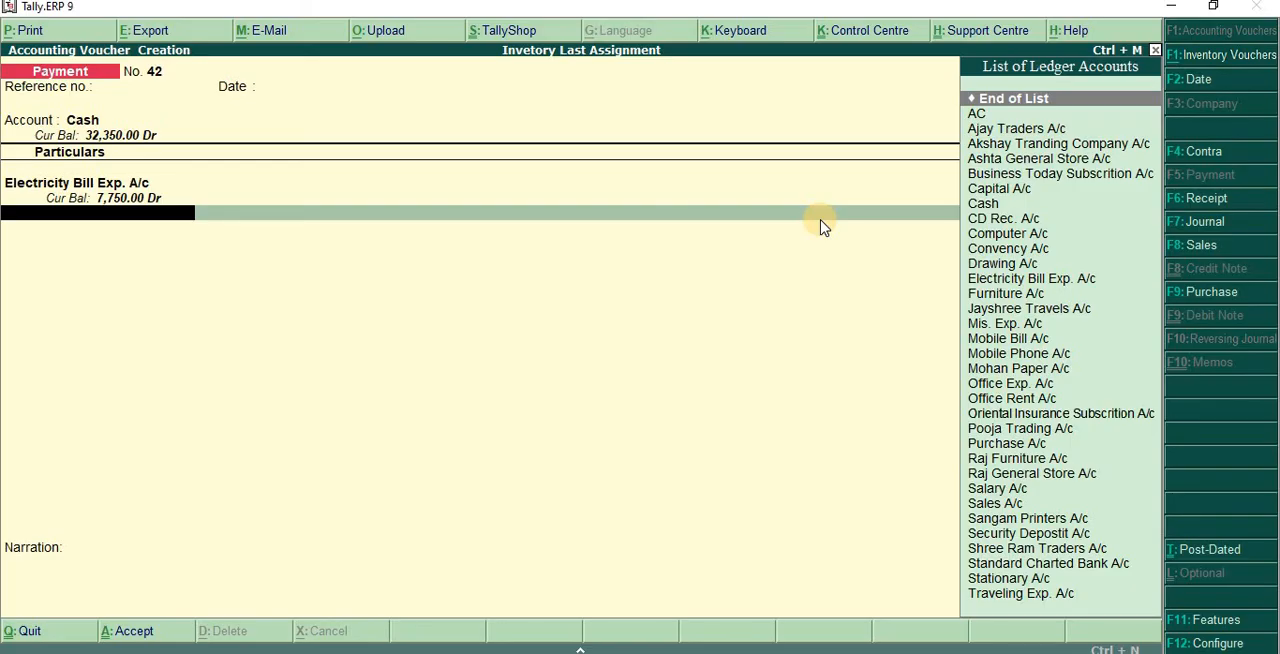
# - Add Convency A/c with an amount of 850 to the payment voucher and save it without a narration
pyautogui.write('Con')
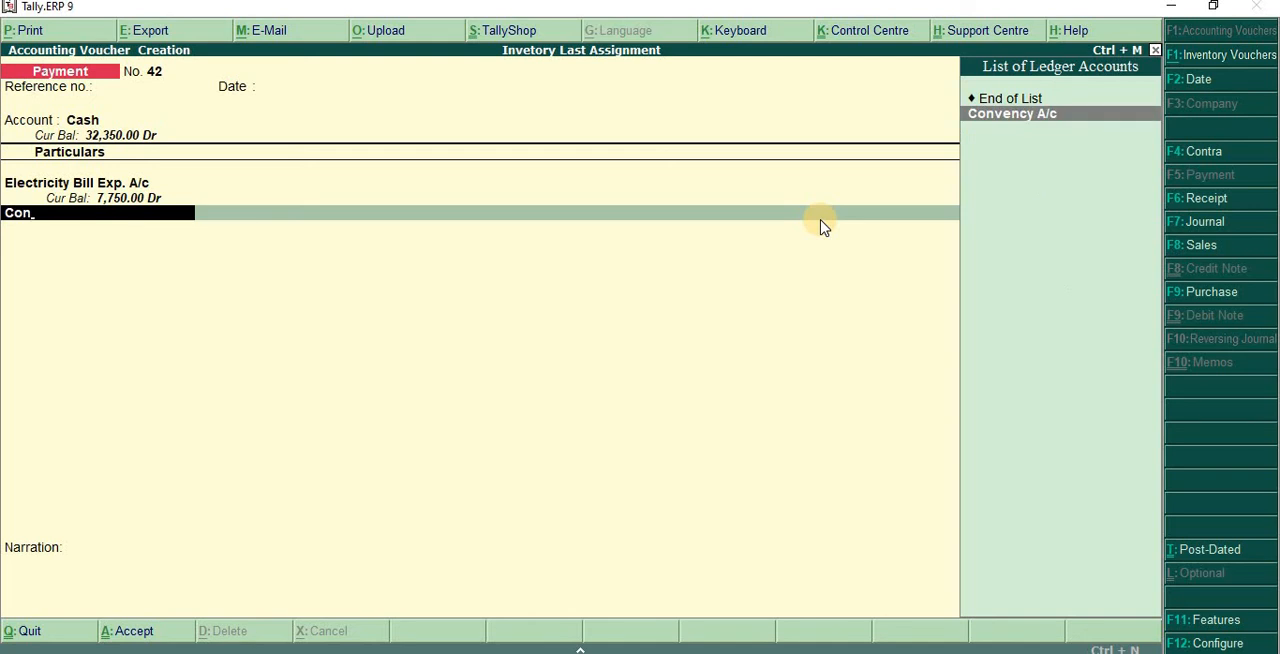
pyautogui.press('Return')
pyautogui.write('850')
pyautogui.press('Return')
pyautogui.press('Return')
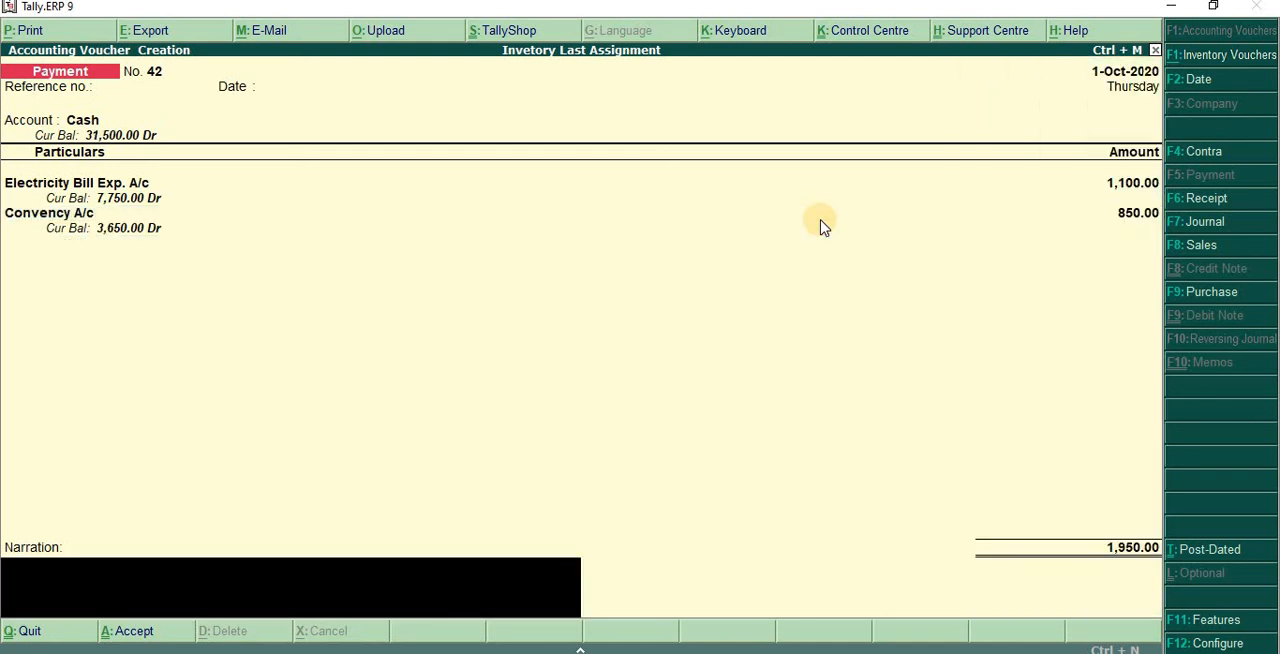
pyautogui.press('Return')
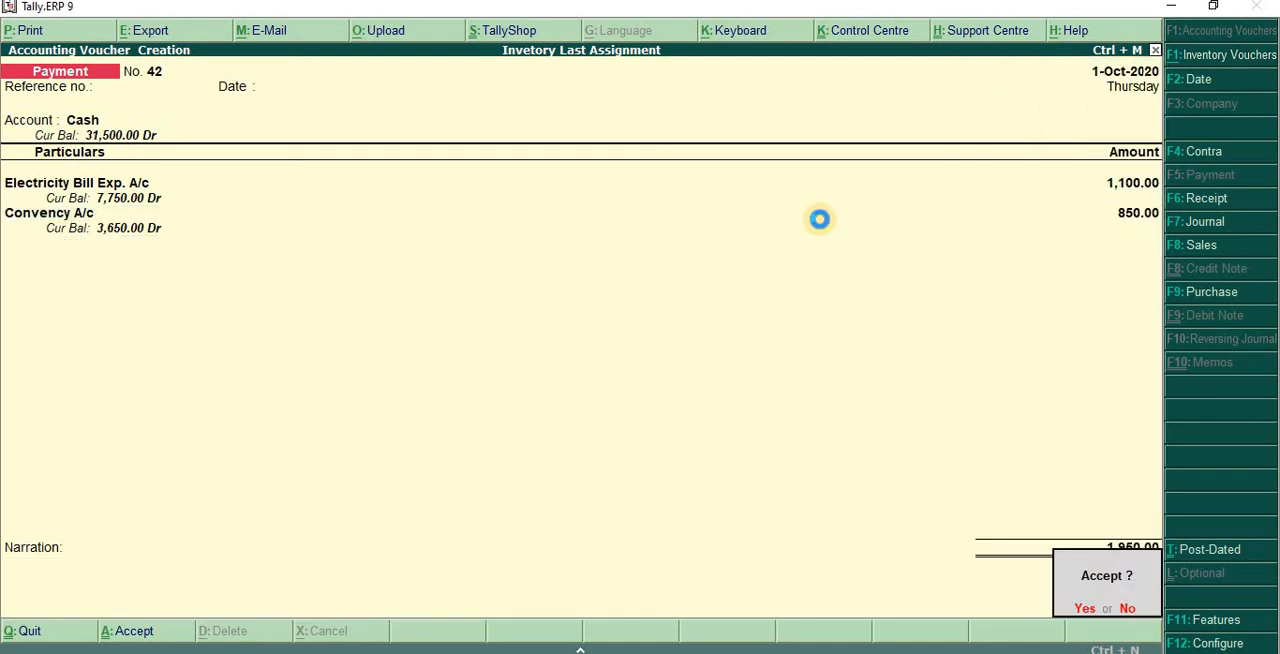
pyautogui.press('Return')
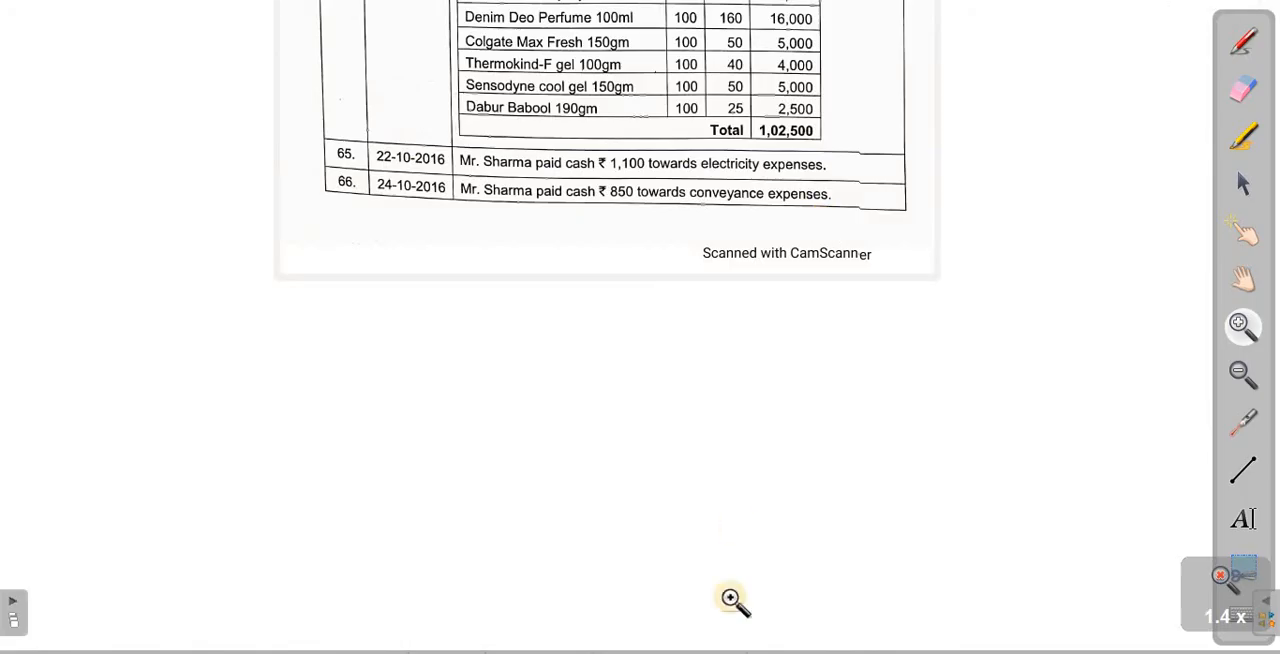
# - Turn to the assignment's next scanned page, enlarge transaction 67, and start a sales voucher in Tally.ERP 9
pyautogui.press('pagedown')
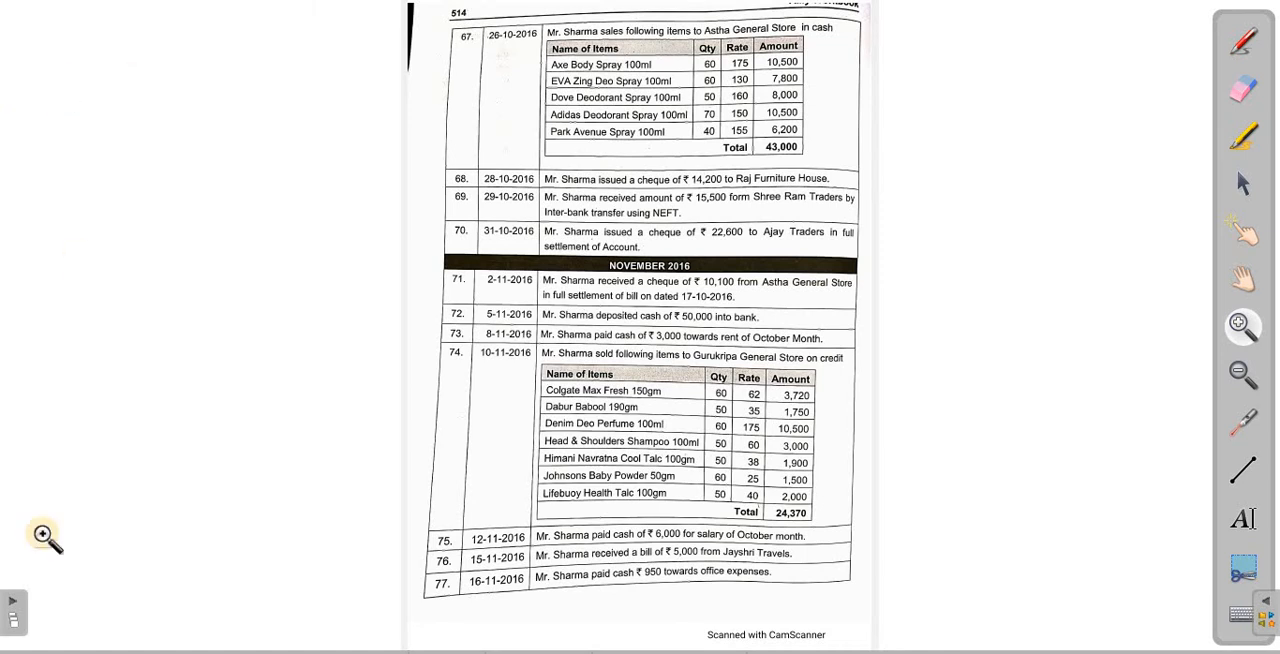
pyautogui.click(833, 106)
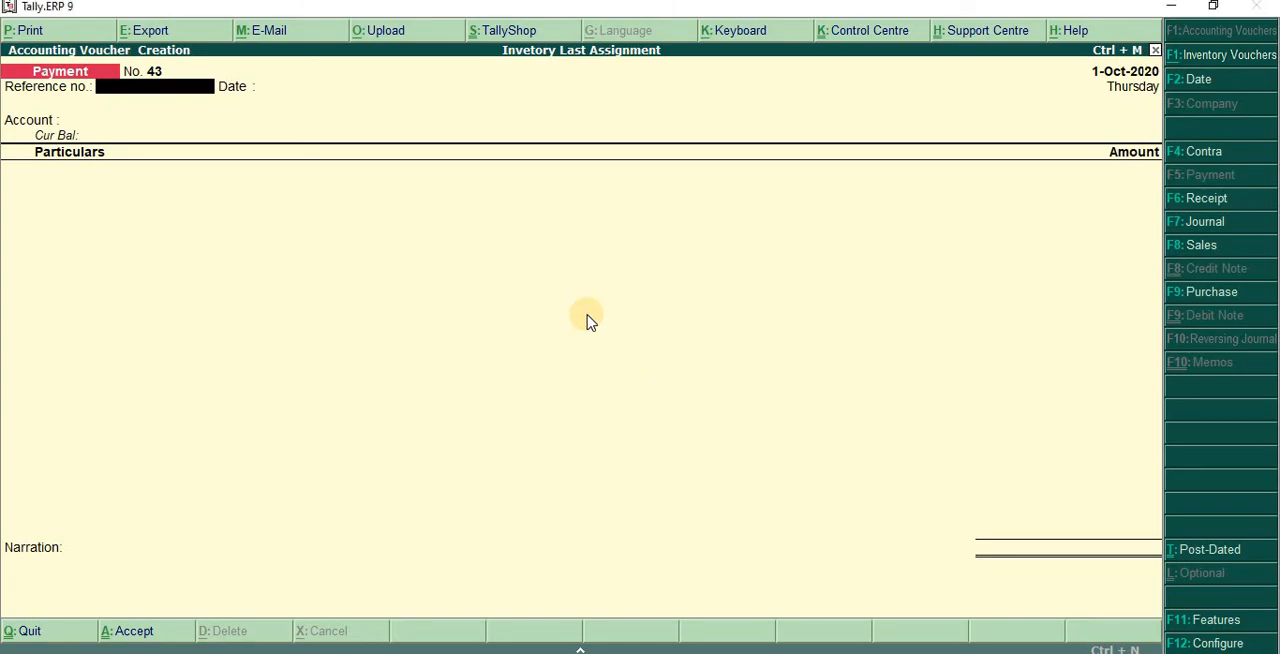
pyautogui.press('F8')
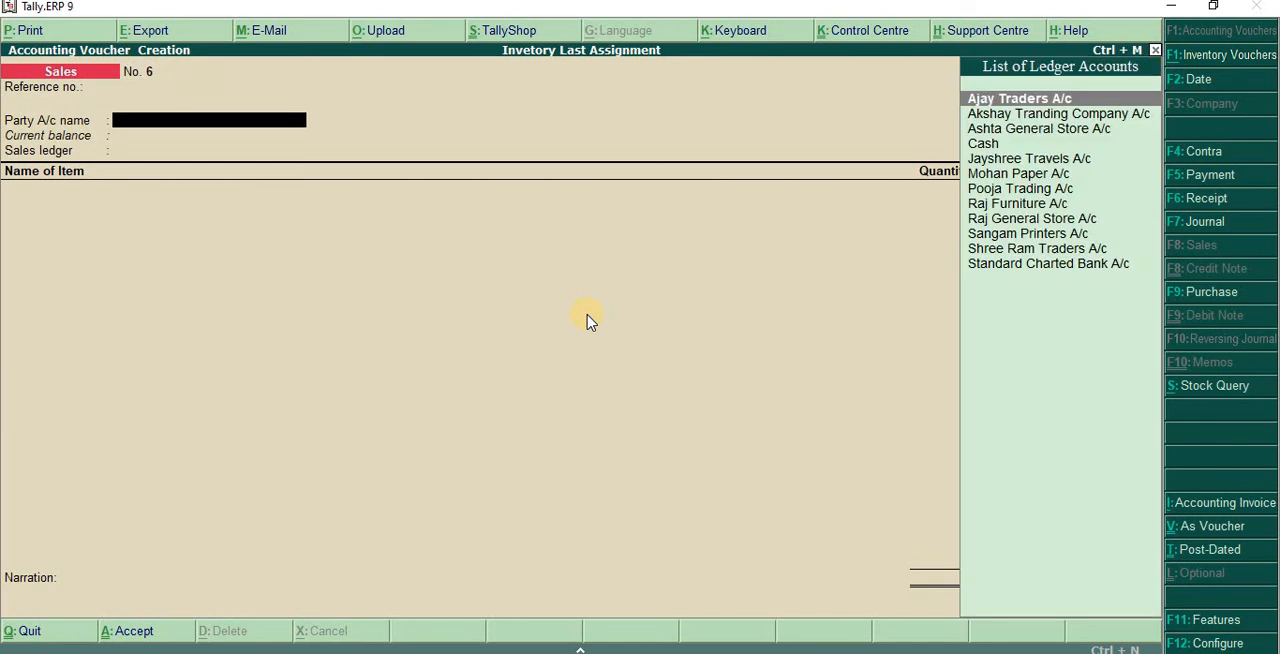
pyautogui.write('As')
pyautogui.press('Return')
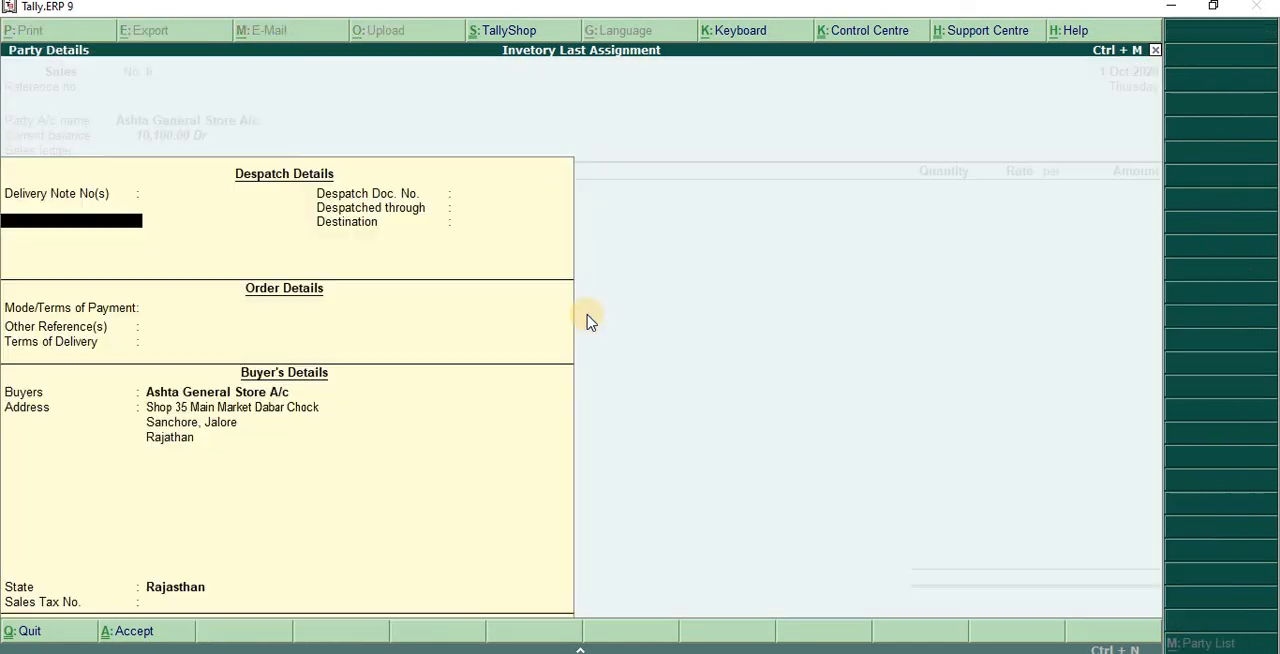
pyautogui.hotkey('ctrl', 'a')
pyautogui.press('Return')
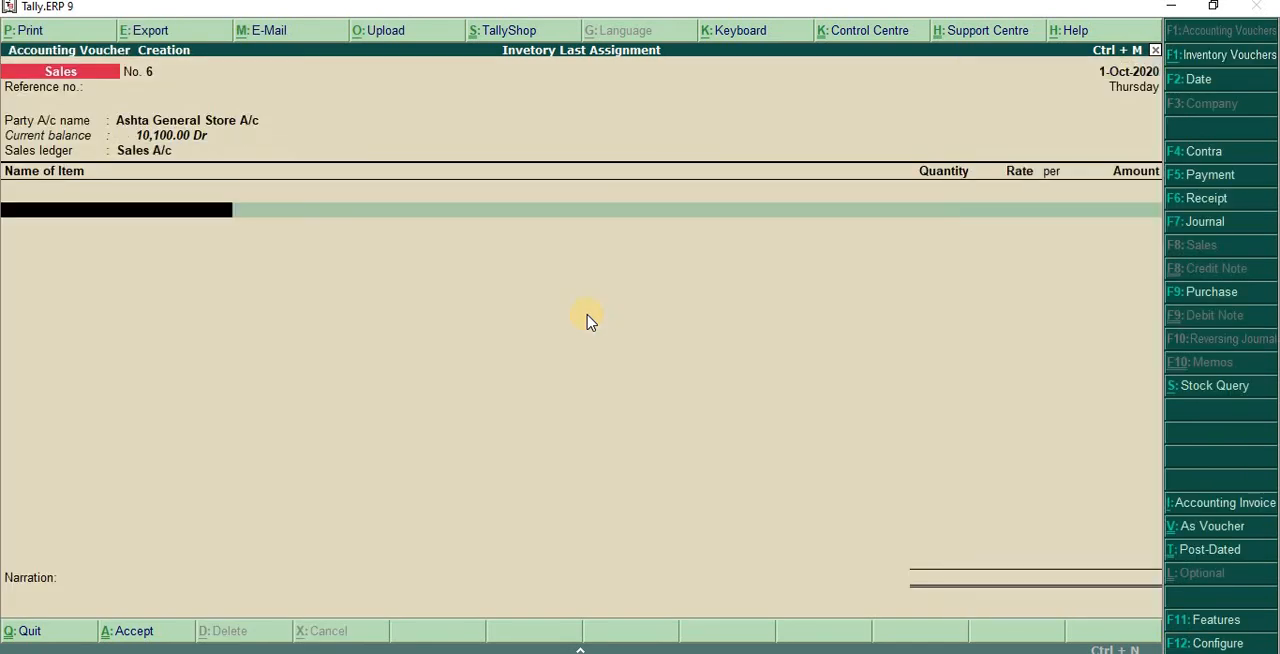
pyautogui.press('BackSpace')
pyautogui.press('BackSpace')
pyautogui.press('BackSpace')
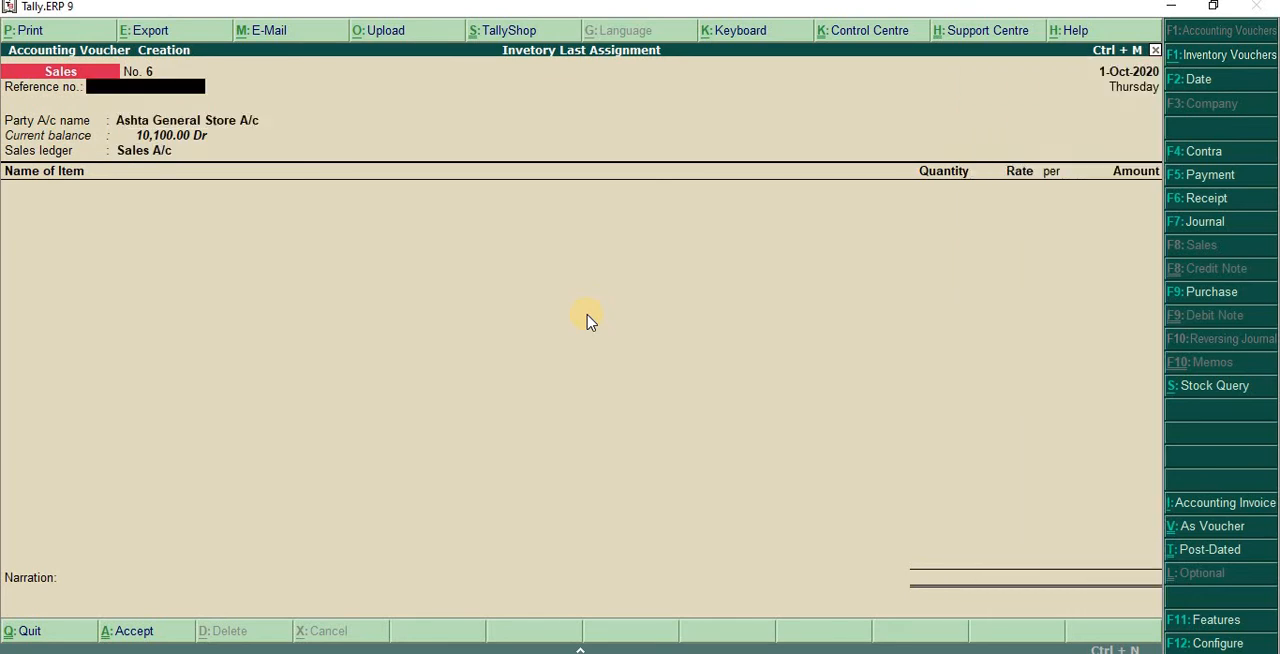
# - Set the sales voucher's party account to Cash
pyautogui.press('Return')
pyautogui.write('Ca')
pyautogui.press('Return')
# - Enter Ashta General Store as the buyer with Rajasthan as the state, and use Sales A/c as the sales ledger
pyautogui.press('Return')
pyautogui.press('Return')
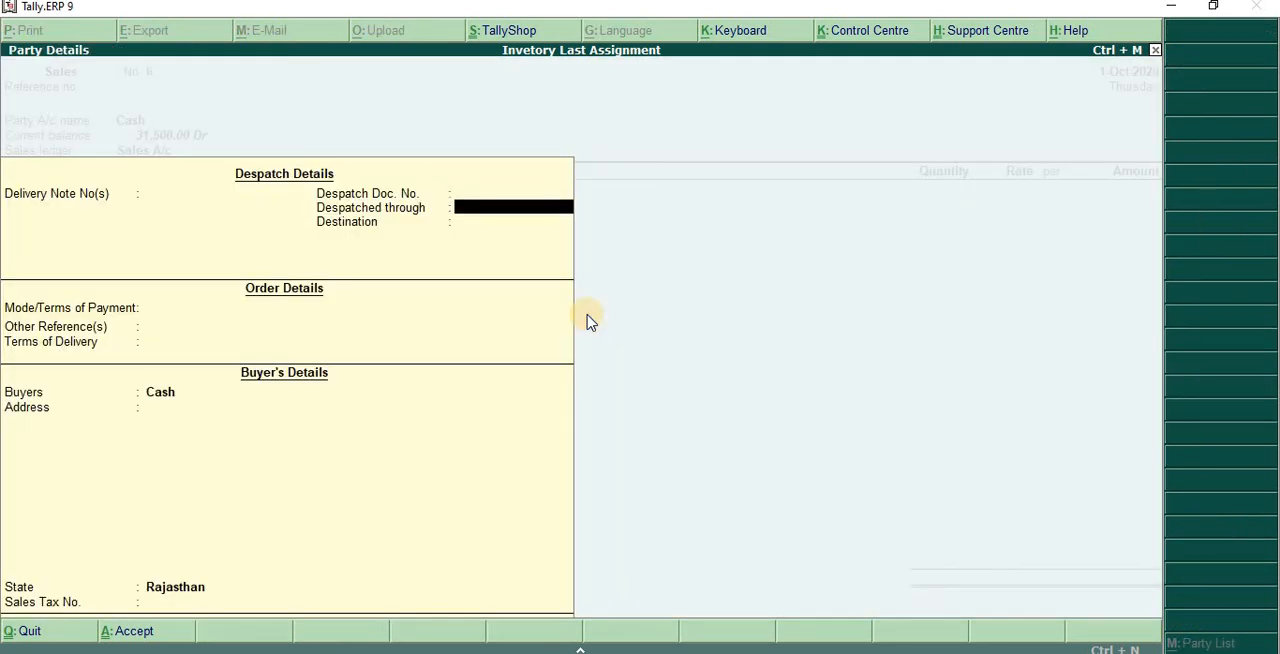
pyautogui.press('Return')
pyautogui.press('Return')
pyautogui.press('Return')
pyautogui.press('Return')
pyautogui.write('Ashta General Sot')
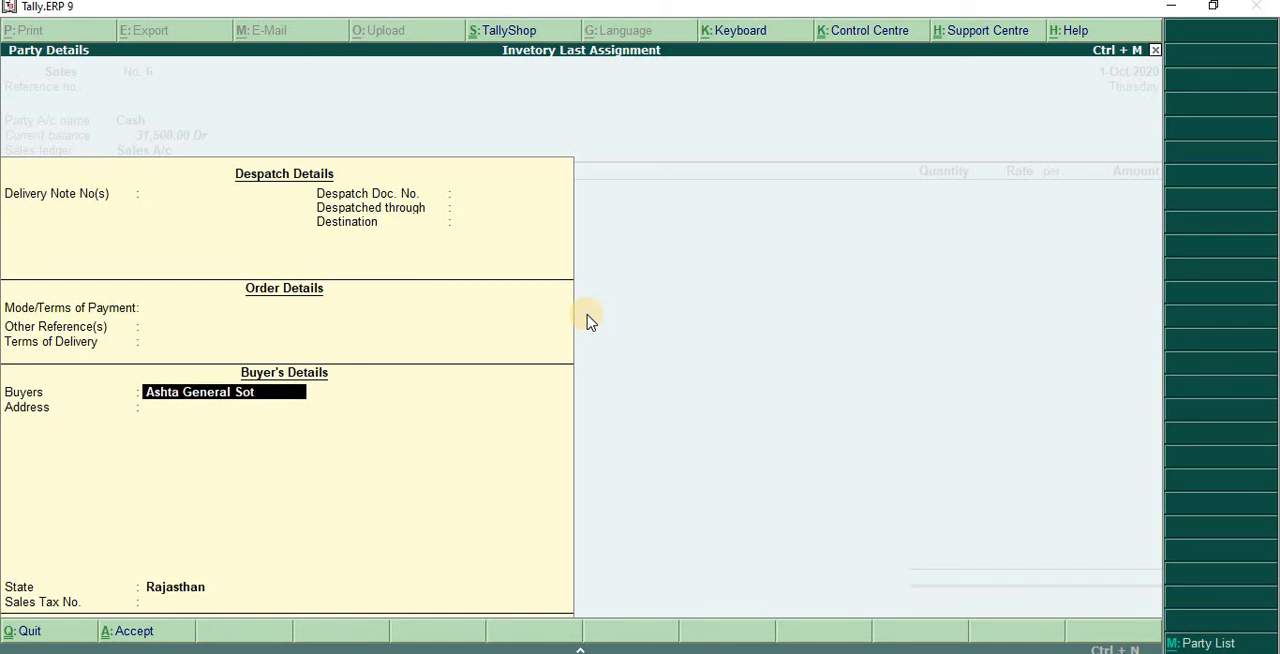
pyautogui.write('re')
pyautogui.press('Return')
pyautogui.press('Return')
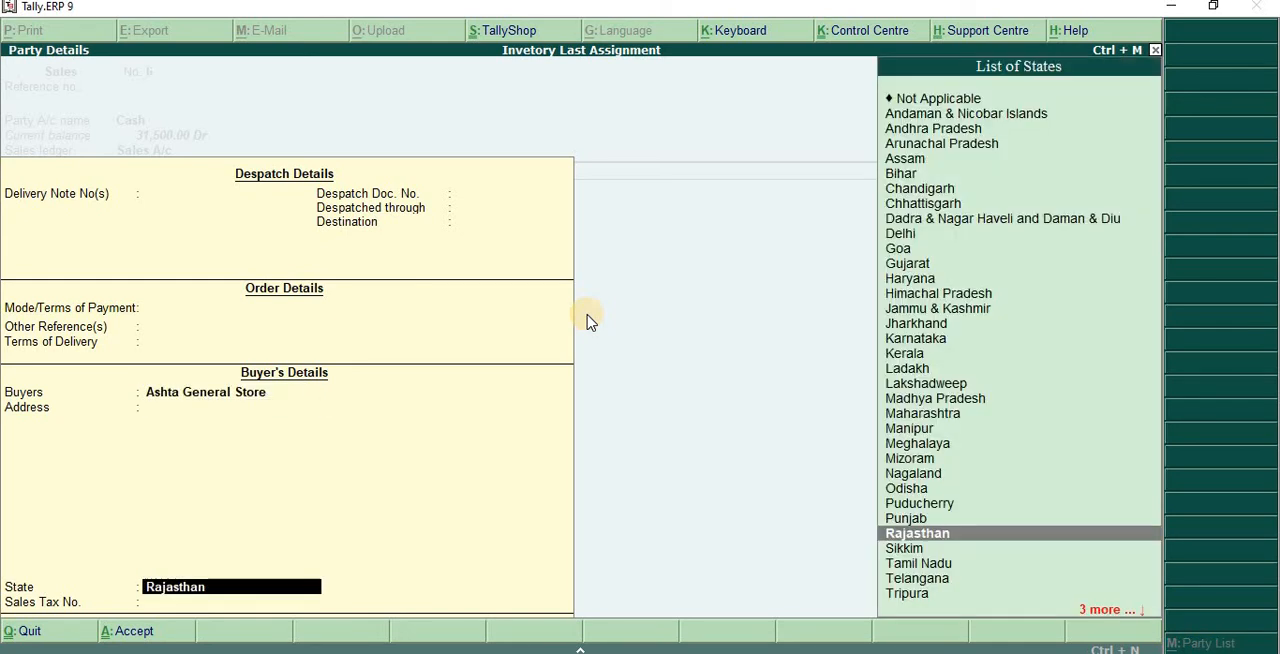
pyautogui.press('Return')
pyautogui.press('Return')
pyautogui.press('Return')
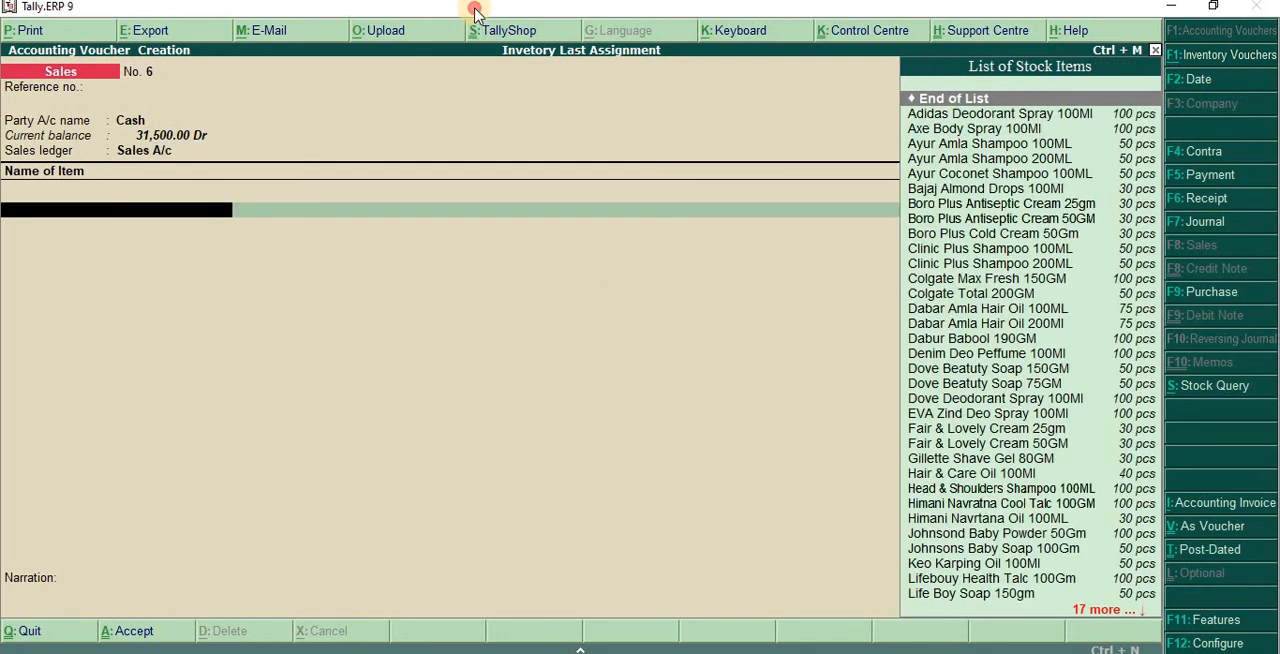
# - Uncover the scanned item table and add Axe Body Spray 100Ml to the sales voucher with 60 pcs at a rate of 170
pyautogui.moveTo(471, 6); pyautogui.dragTo(552, 197)
pyautogui.write('Ax')
pyautogui.press('Return')
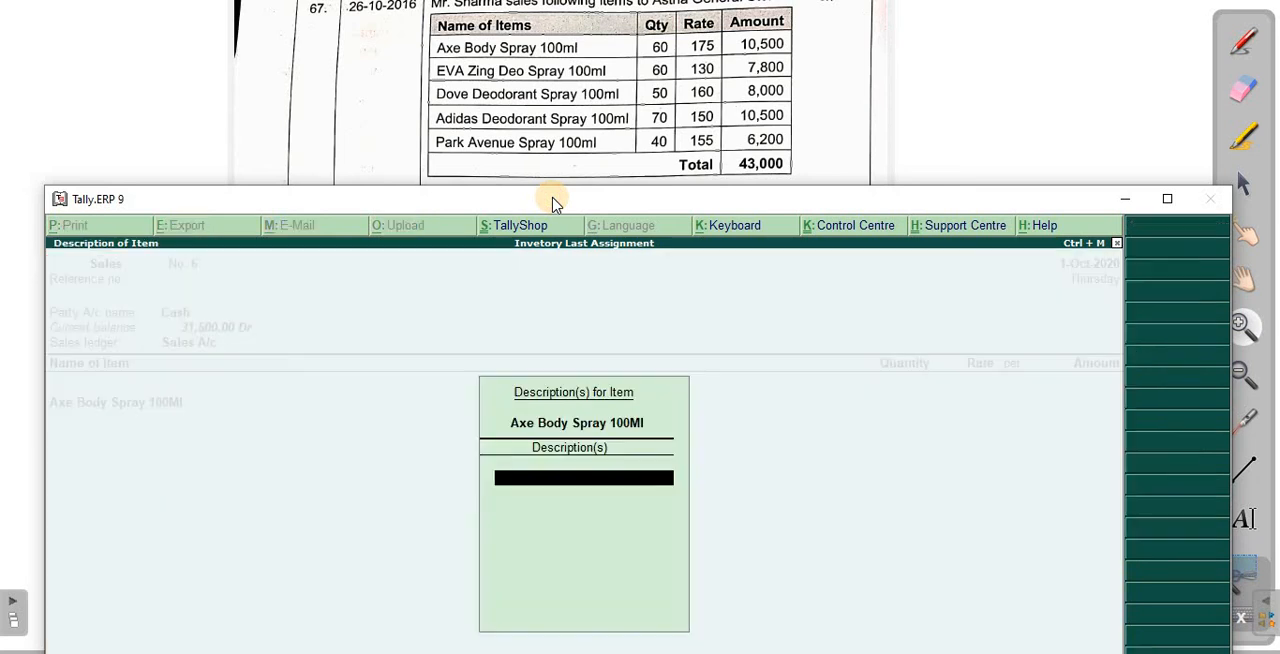
pyautogui.press('Return')
pyautogui.write('60')
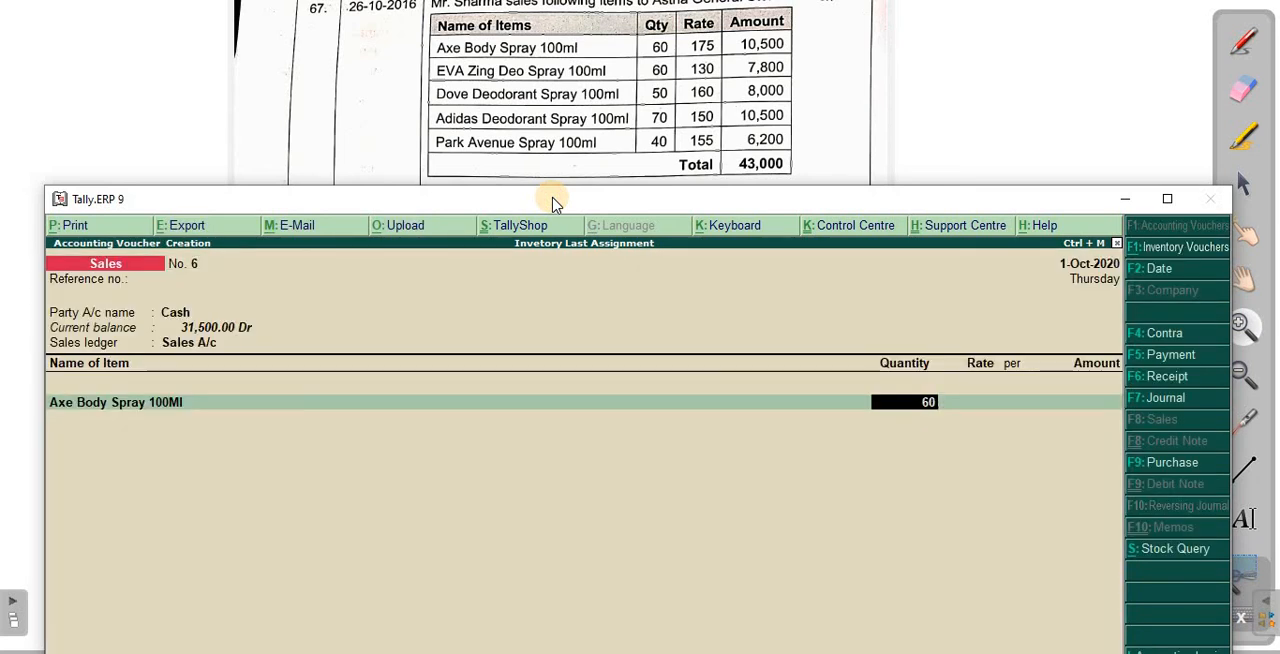
pyautogui.press('Return')
pyautogui.write('175')
pyautogui.press('Return')
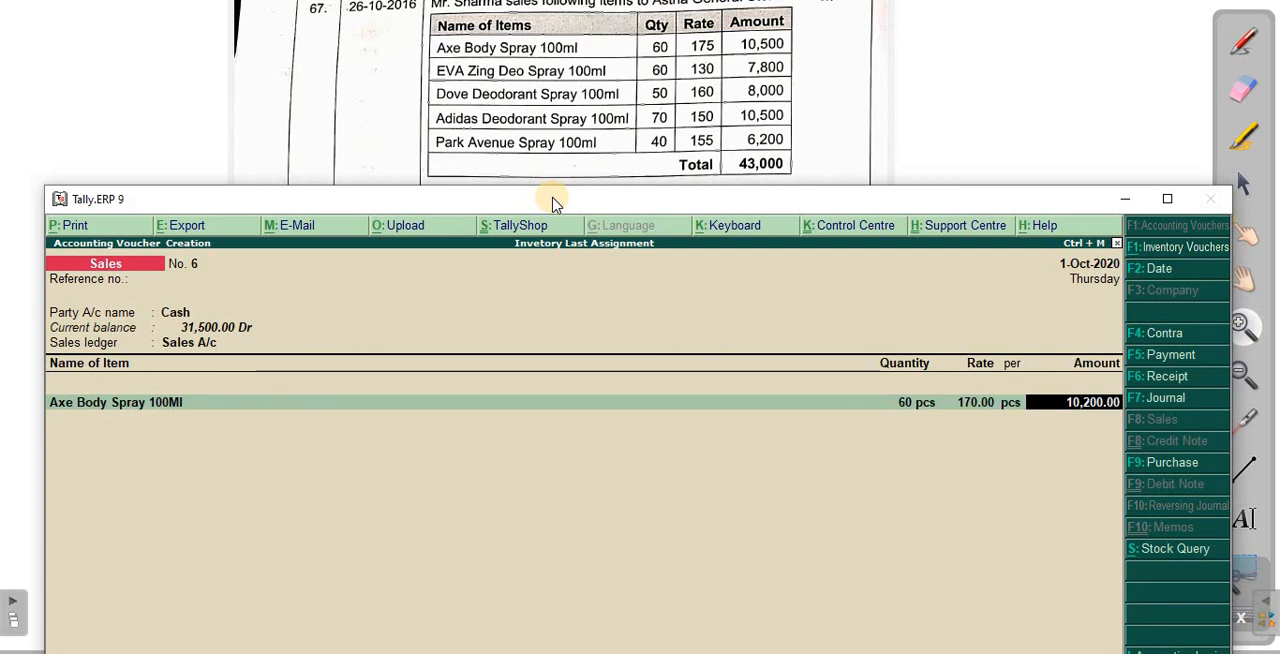
# - Add EVA Zind Deo Spray 100Ml to the sales voucher with 60 pcs at a rate of 130
pyautogui.press('Return')
pyautogui.write('E')
pyautogui.press('Return')
pyautogui.press('Return')
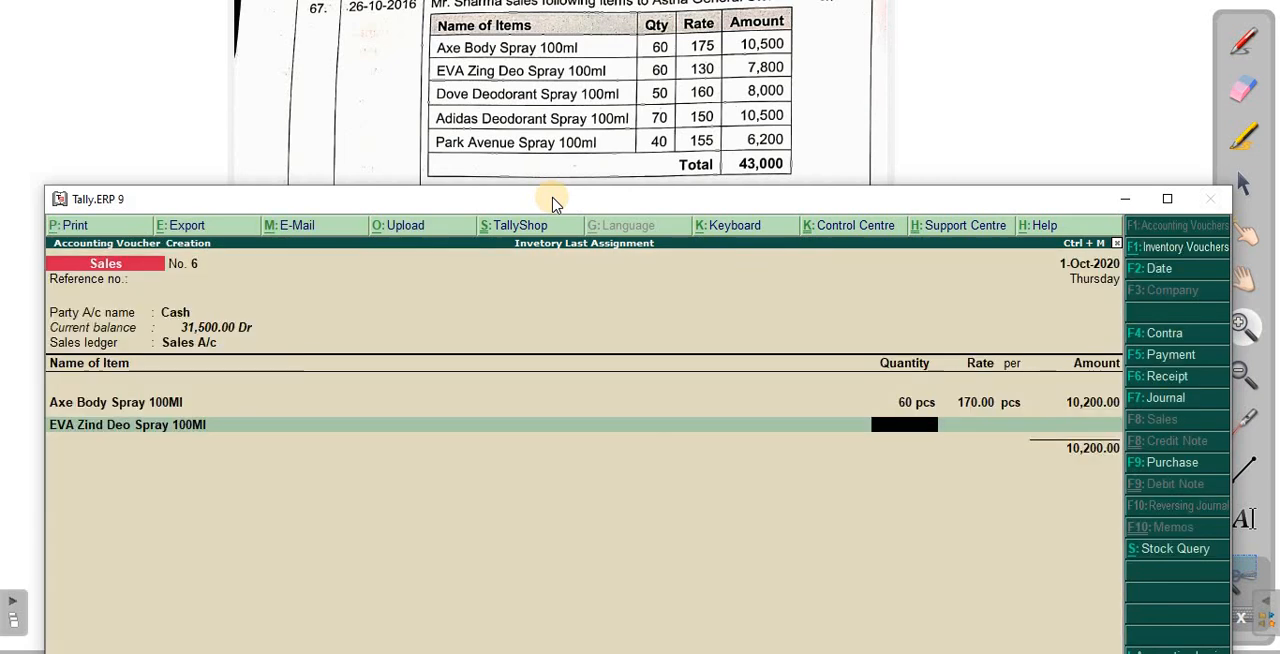
pyautogui.write('60')
pyautogui.press('Return')
pyautogui.write('130')
pyautogui.press('Return')
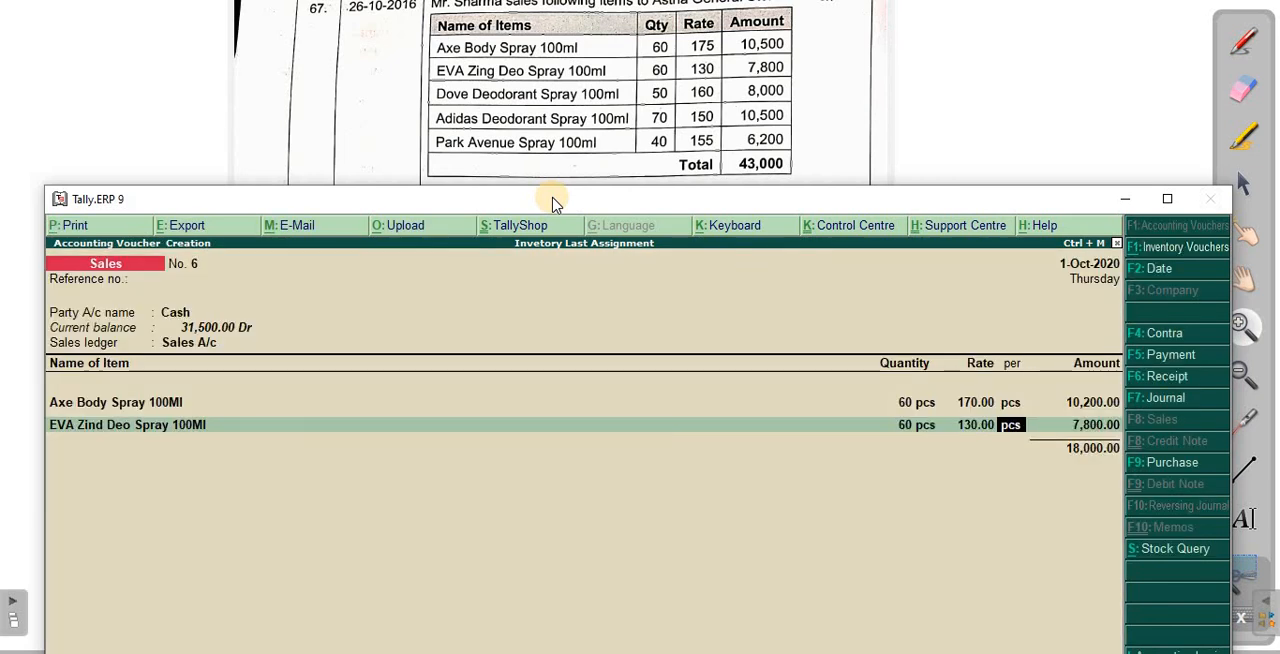
pyautogui.press('Return')
pyautogui.press('Return')
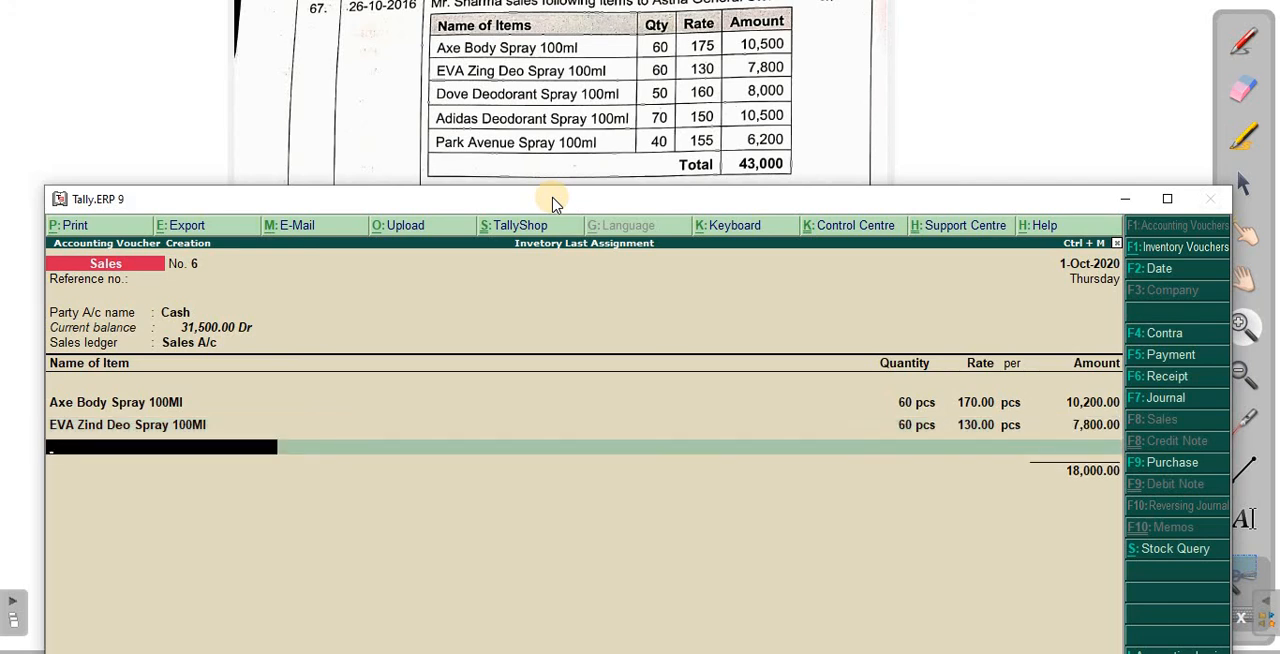
# - Add Dove Deodorant Spray 100Ml to the sales voucher with 50 pcs at a rate of 160
pyautogui.write('Dove')
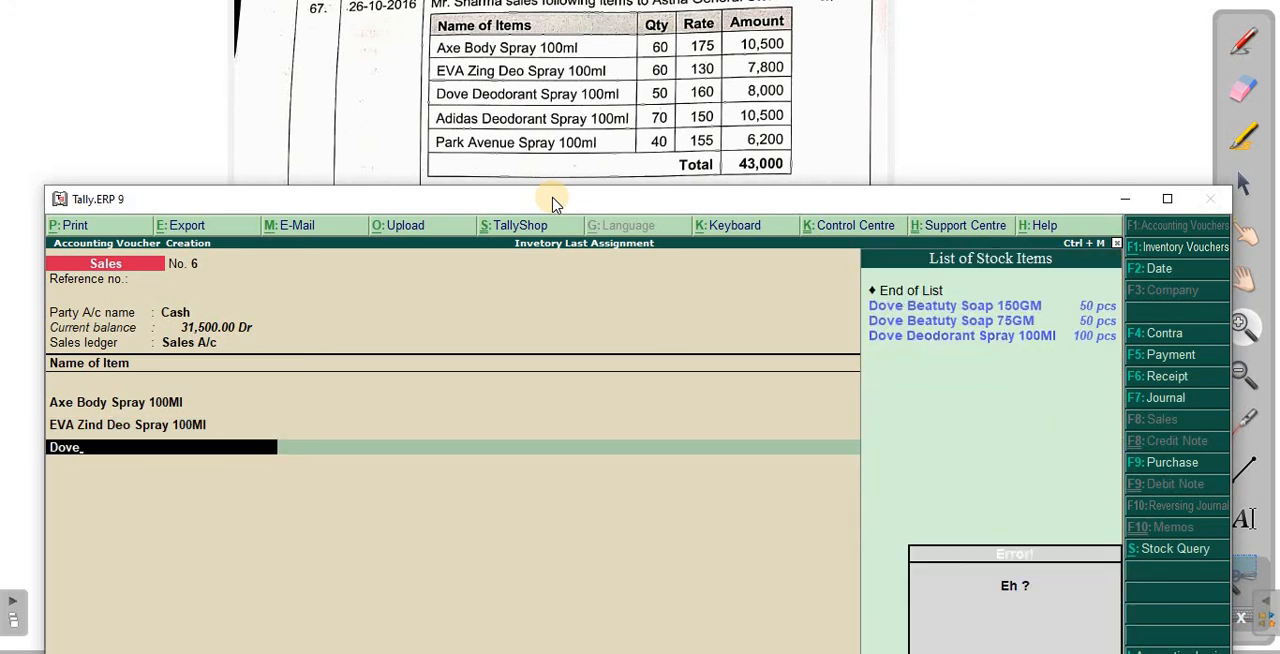
pyautogui.press('Down')
pyautogui.press('Down')
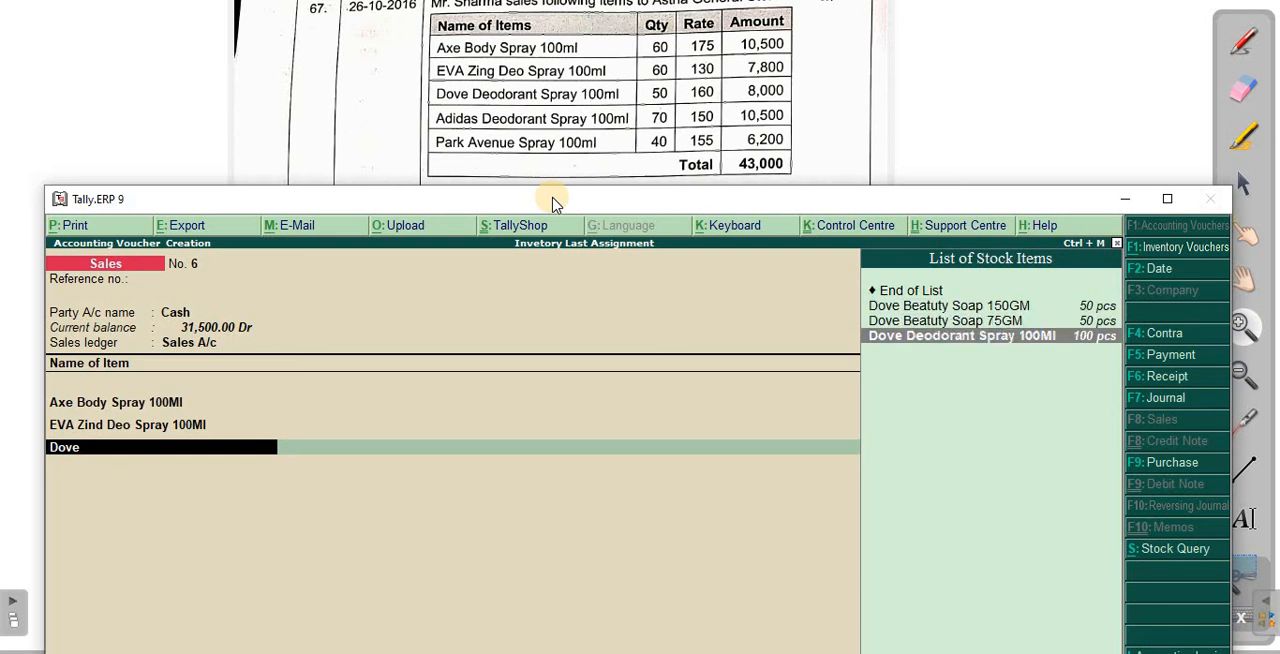
pyautogui.press('Return')
pyautogui.press('Return')
pyautogui.press('Return')
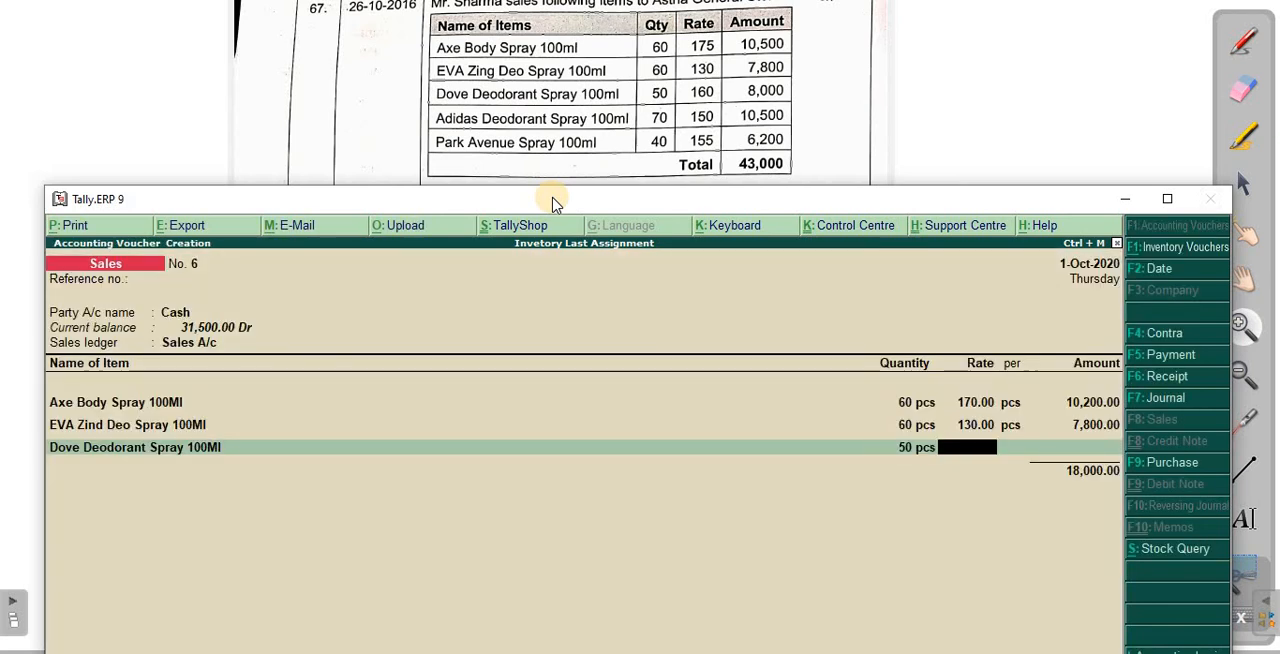
# - Add Adidas Deodorant Spray 100Ml to the sales voucher with 70 pcs at a rate of 150
pyautogui.press('Return')
pyautogui.press('Return')
pyautogui.press('Return')
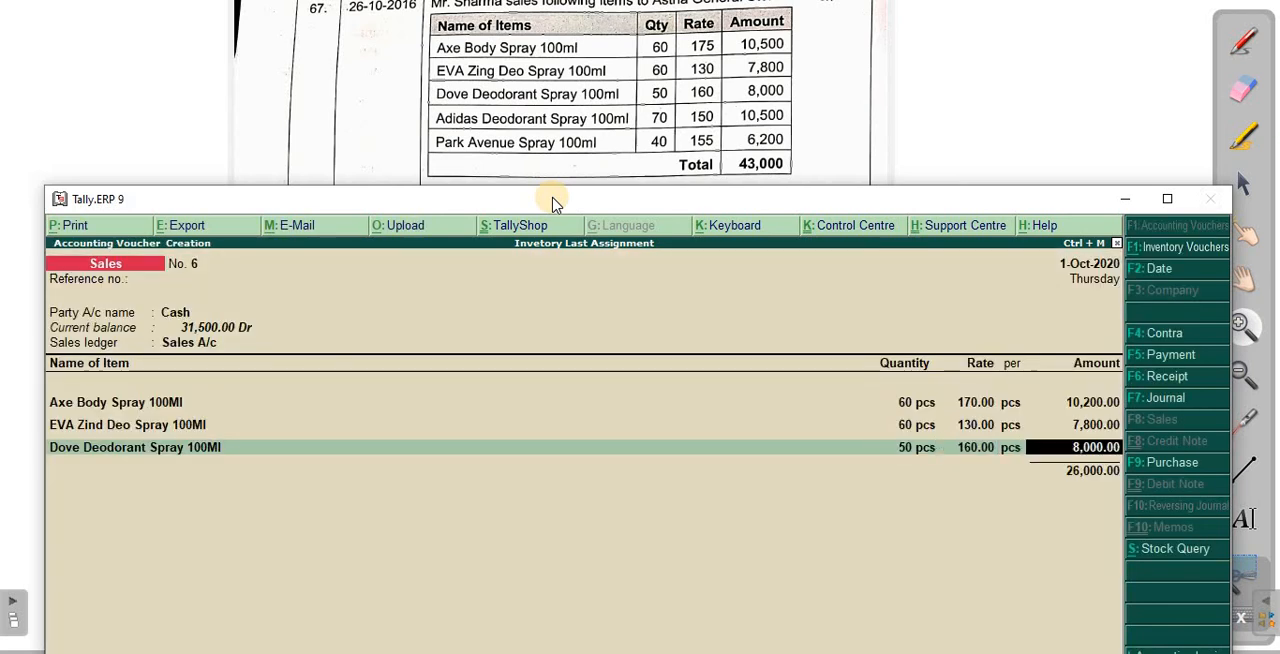
pyautogui.write('Ad')
pyautogui.press('Return')
pyautogui.press('Return')
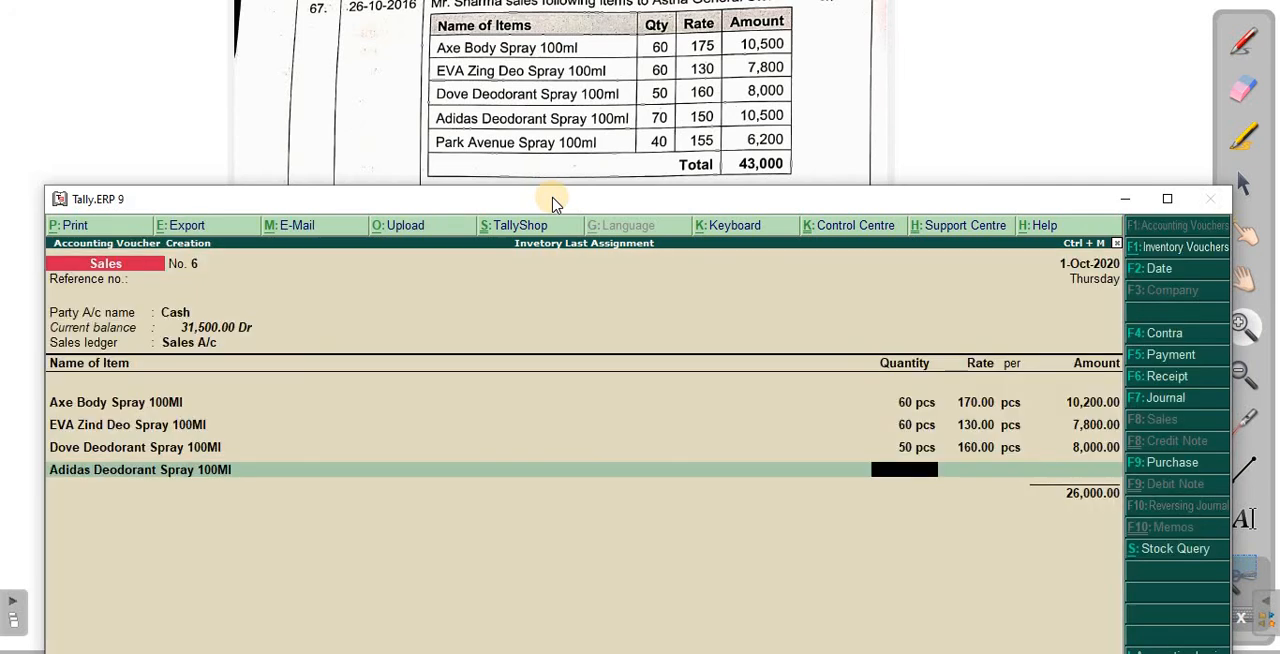
pyautogui.press('Return')
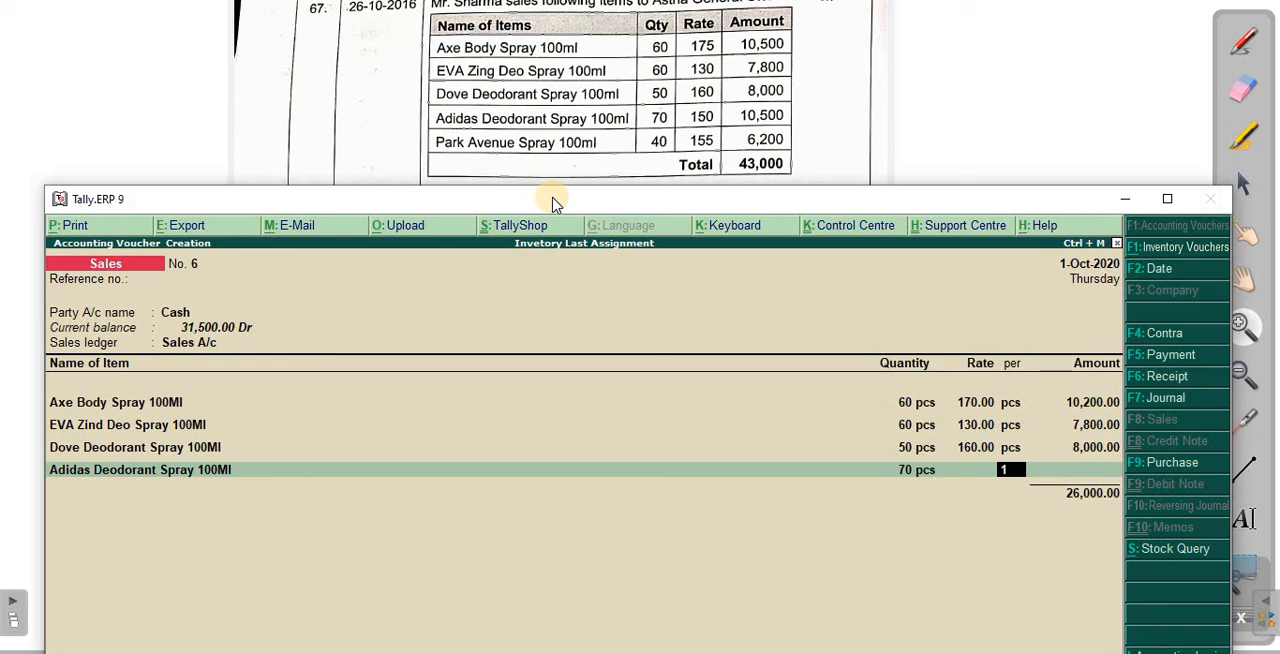
pyautogui.write('150')
pyautogui.press('Return')
pyautogui.press('Return')
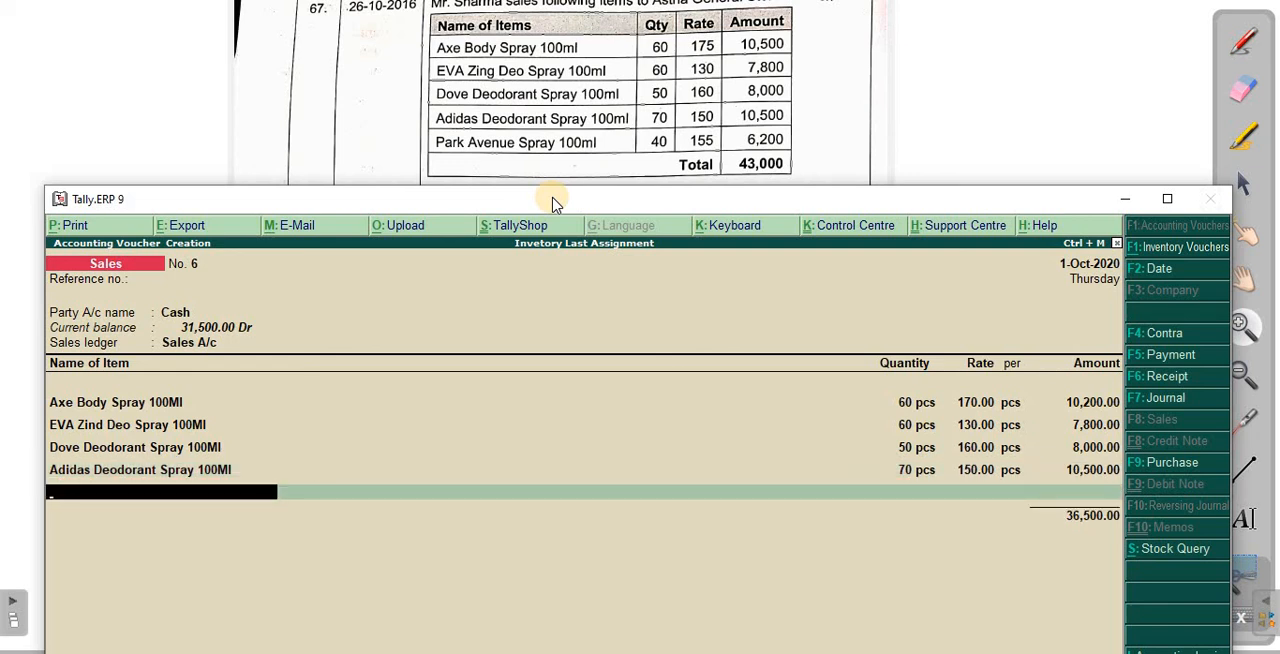
# - Add Park Avenue Spray 100Ml to the sales voucher with 40 pcs at a rate of 155
pyautogui.write('Pa')
pyautogui.press('Down')
pyautogui.press('Down')
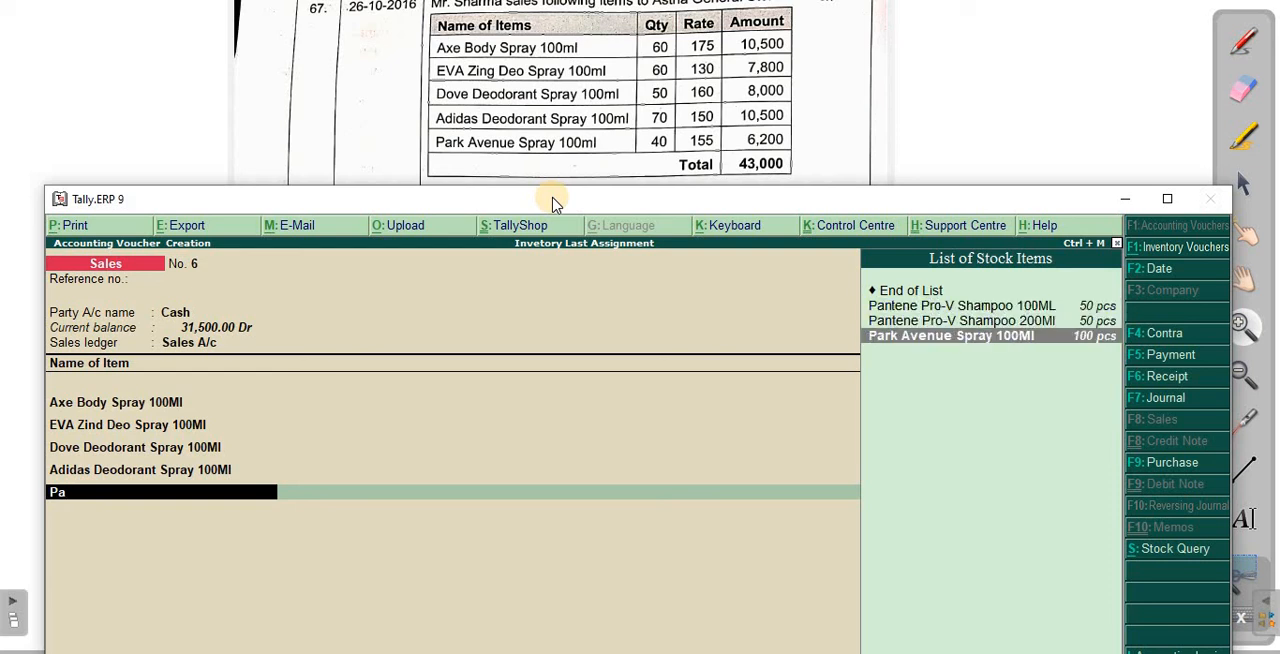
pyautogui.press('Return')
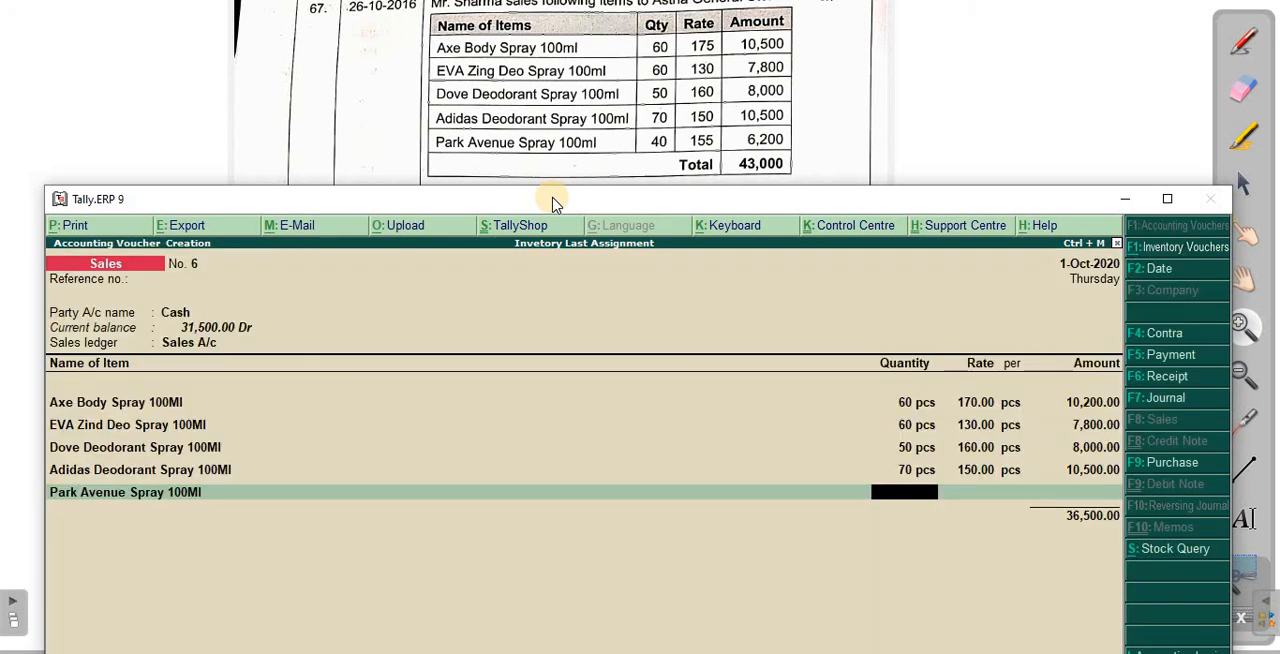
pyautogui.write('40')
pyautogui.press('Return')
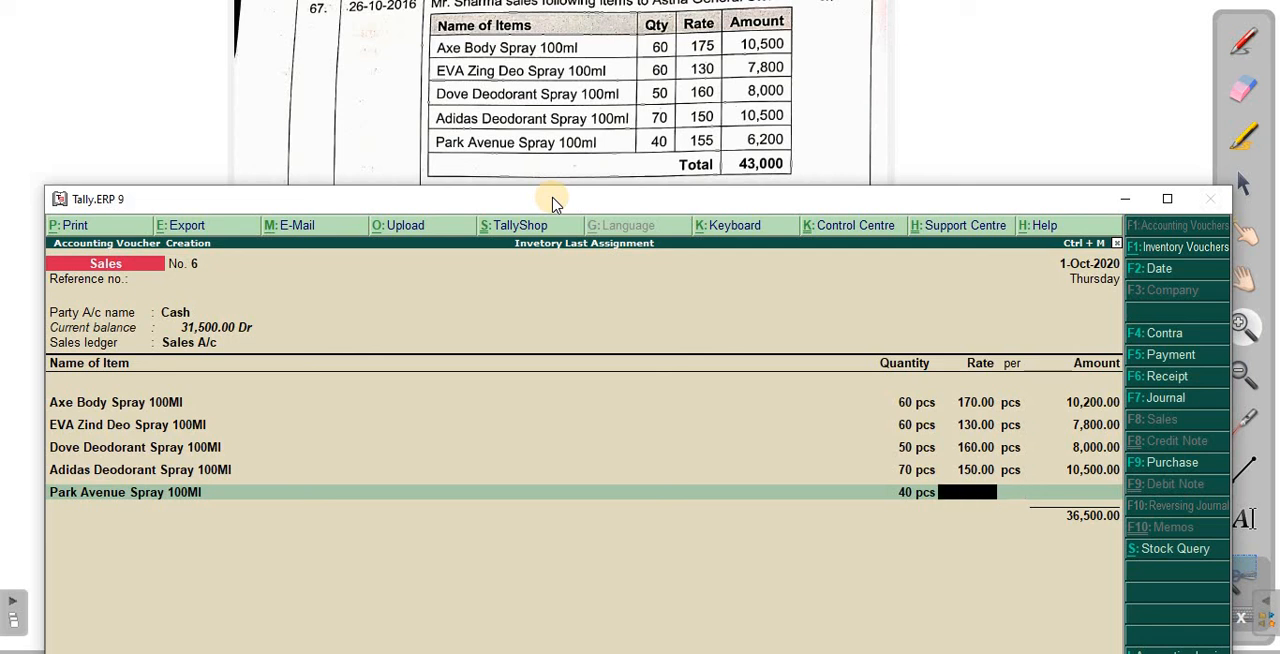
pyautogui.write('155')
pyautogui.press('Return')
pyautogui.press('Return')
pyautogui.press('Return')
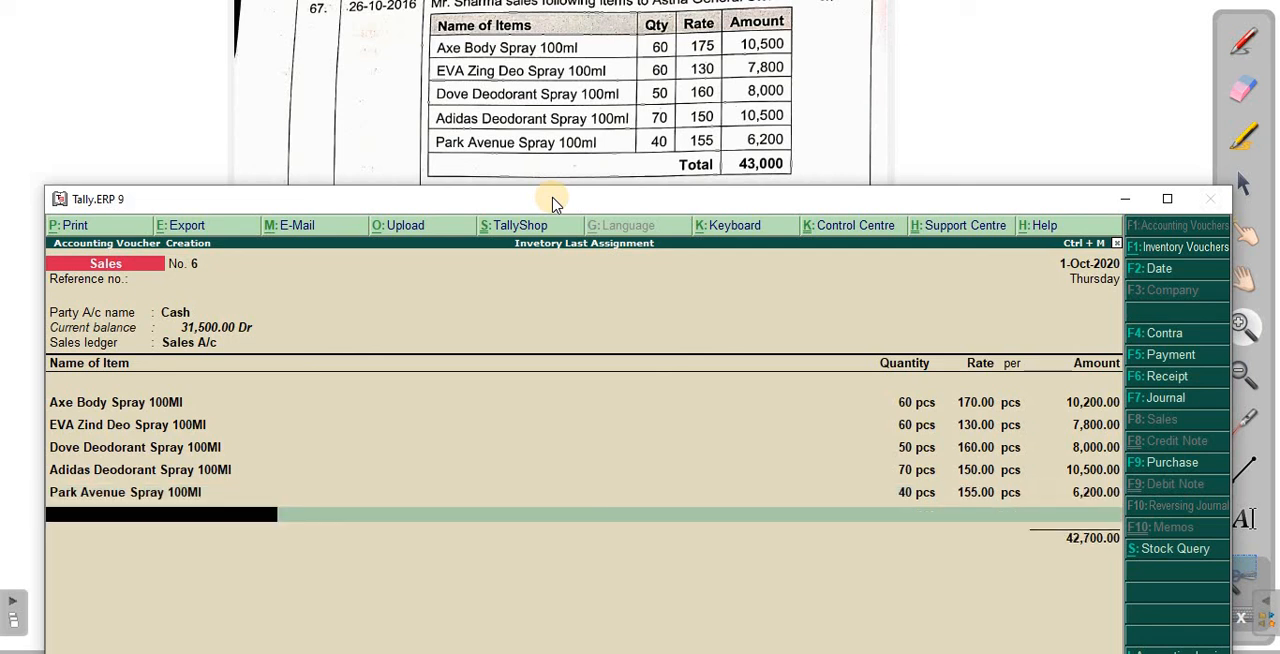
# - Go back to the Axe Body Spray 100Ml line and correct its rate to 175
pyautogui.press('BackSpace')
pyautogui.press('BackSpace')
pyautogui.press('BackSpace')
pyautogui.press('BackSpace')
pyautogui.press('BackSpace')
pyautogui.press('BackSpace')
pyautogui.press('BackSpace')
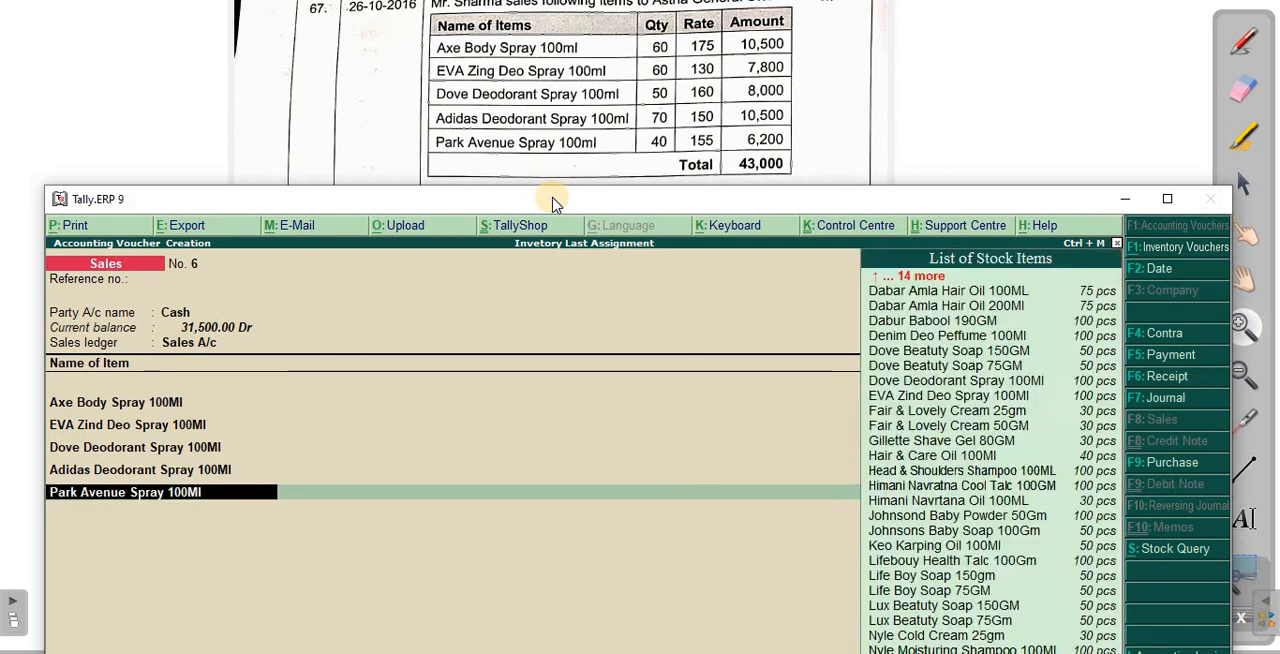
pyautogui.press('BackSpace')
pyautogui.press('BackSpace')
pyautogui.press('BackSpace')
pyautogui.press('BackSpace')
pyautogui.press('BackSpace')
pyautogui.press('BackSpace')
pyautogui.press('BackSpace')
pyautogui.press('BackSpace')
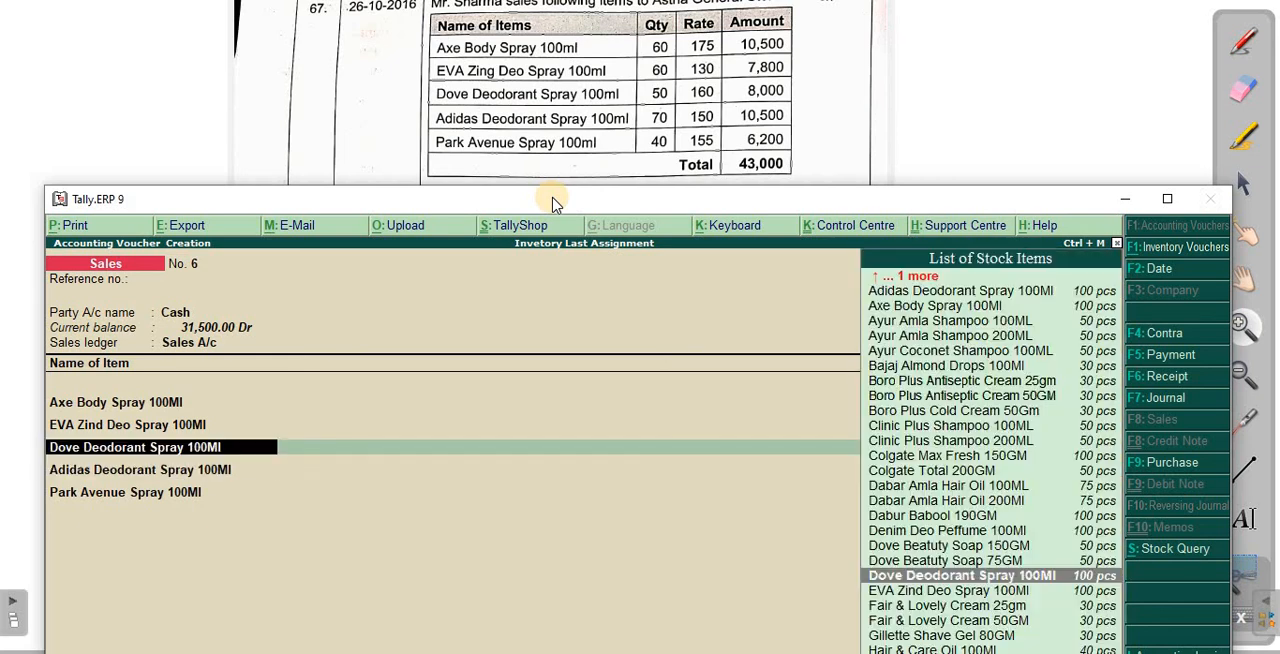
pyautogui.press('BackSpace')
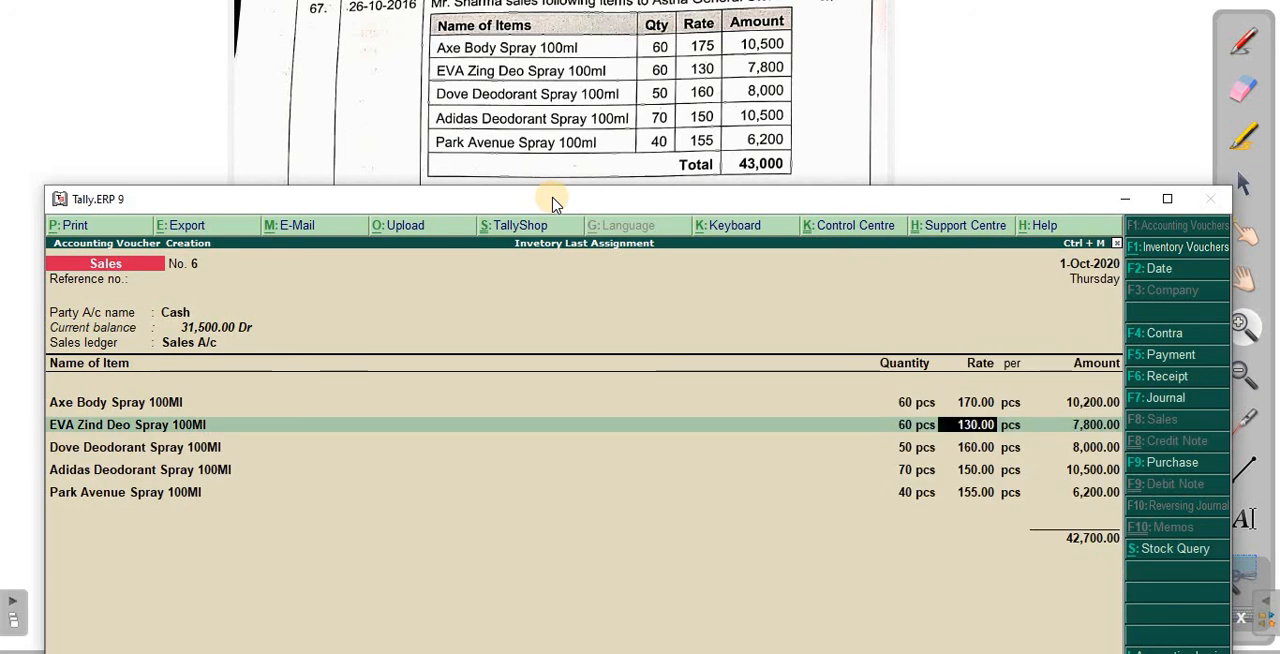
pyautogui.press('Return')
pyautogui.press('Return')
pyautogui.press('BackSpace')
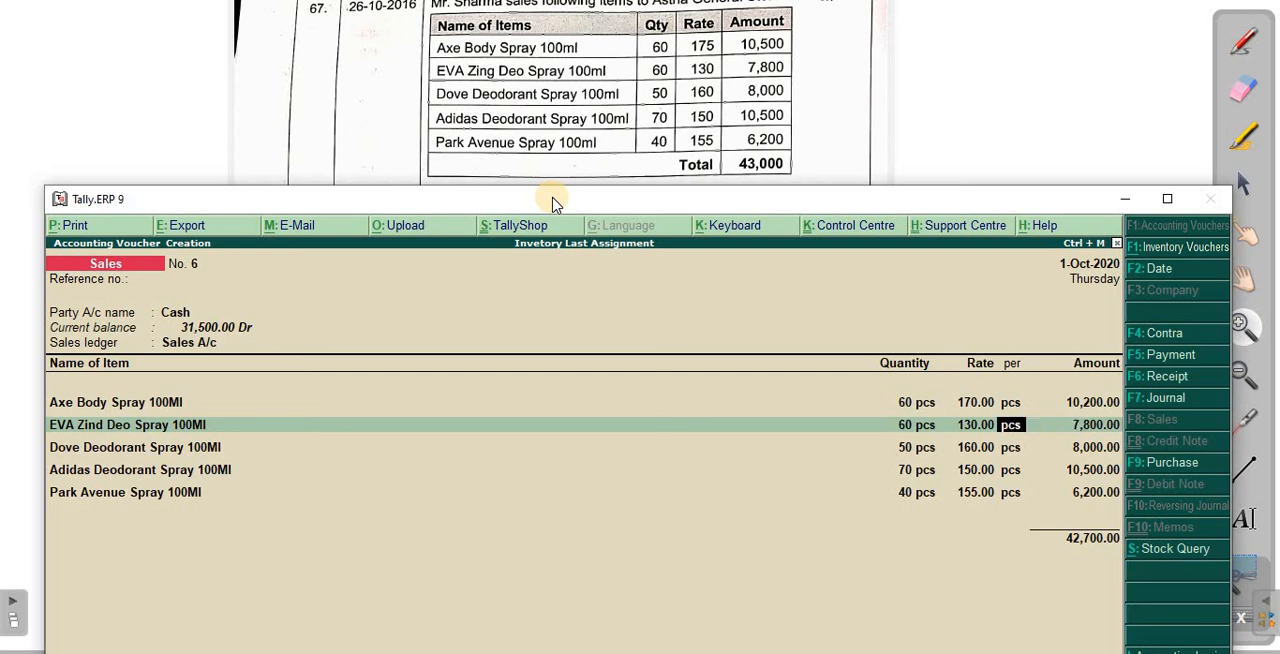
pyautogui.press('BackSpace')
pyautogui.press('BackSpace')
pyautogui.press('BackSpace')
pyautogui.press('BackSpace')
pyautogui.press('BackSpace')
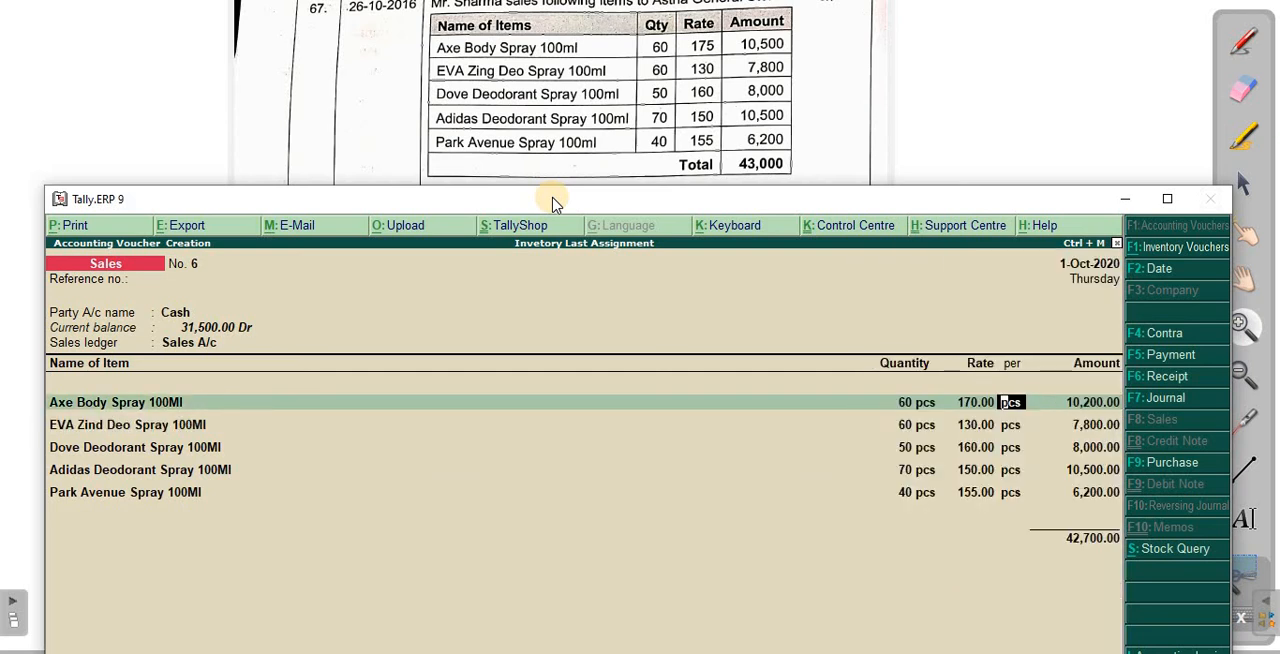
pyautogui.press('BackSpace')
pyautogui.write('175')
pyautogui.press('Return')
# - Accept the remaining item lines unchanged and save the sales voucher
pyautogui.press('Return')
pyautogui.press('Return')
pyautogui.press('Return')
pyautogui.press('Return')
pyautogui.press('Return')
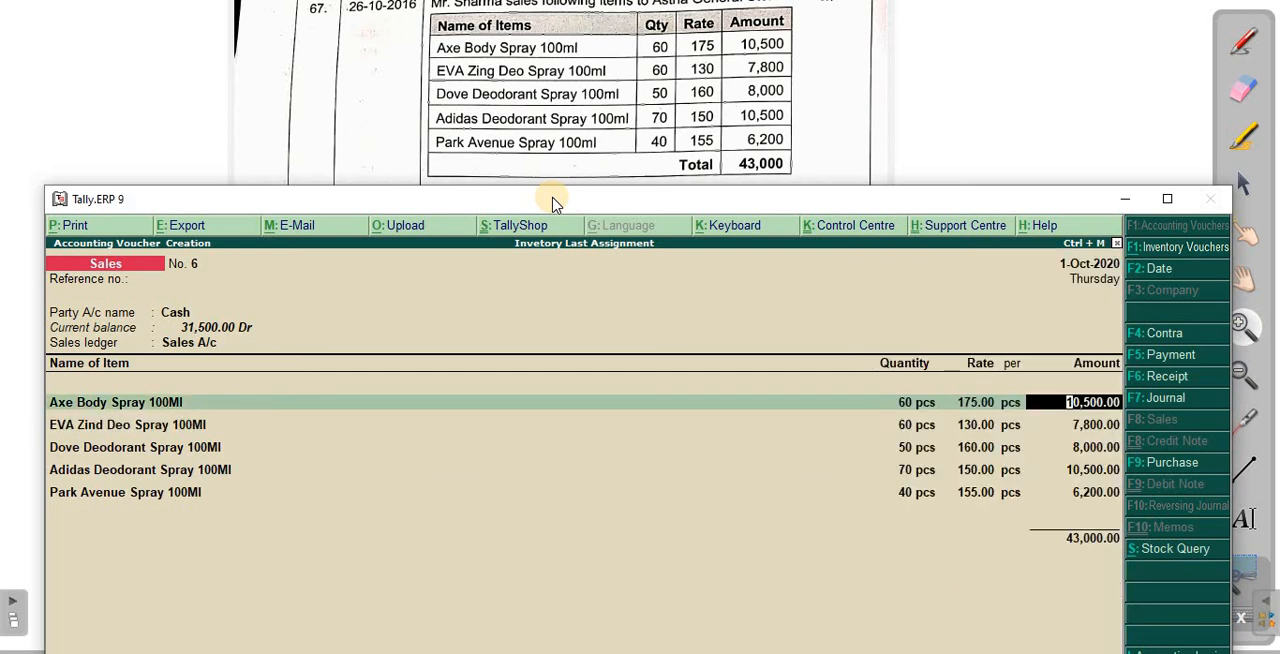
pyautogui.press('Return')
pyautogui.press('Return')
pyautogui.press('Return')
pyautogui.press('Return')
pyautogui.press('Return')
pyautogui.press('Return')
pyautogui.press('Return')
pyautogui.press('Return')
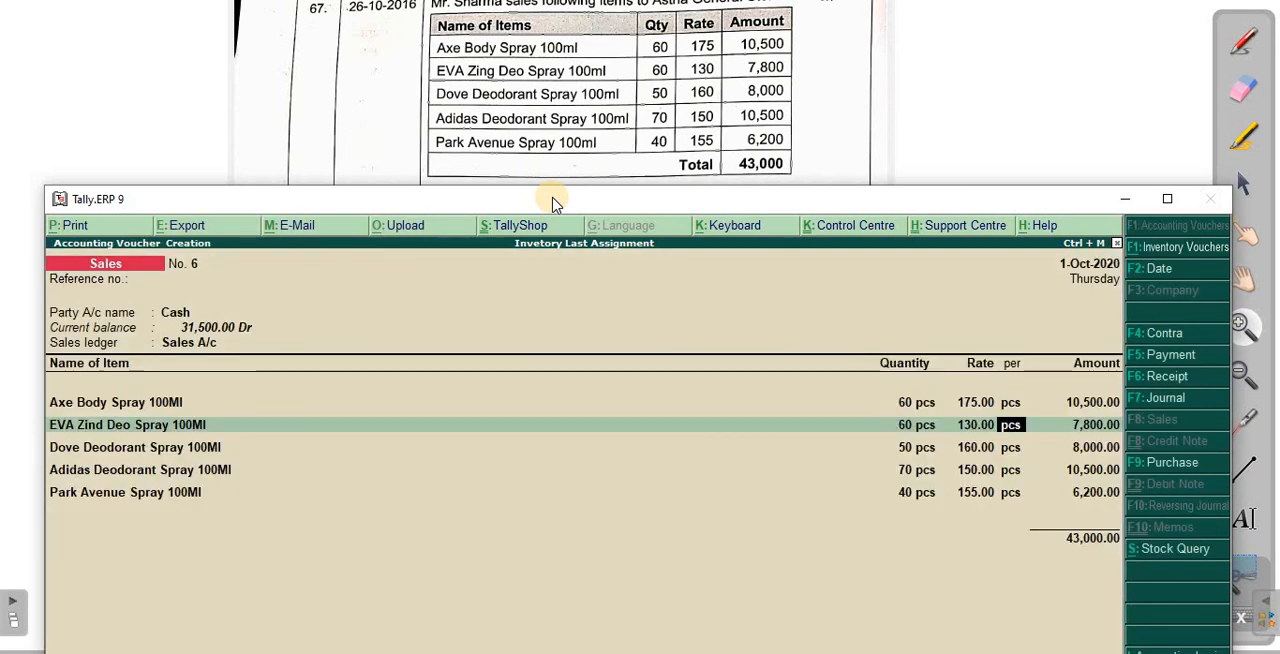
pyautogui.press('Return')
pyautogui.press('Return')
pyautogui.press('Return')
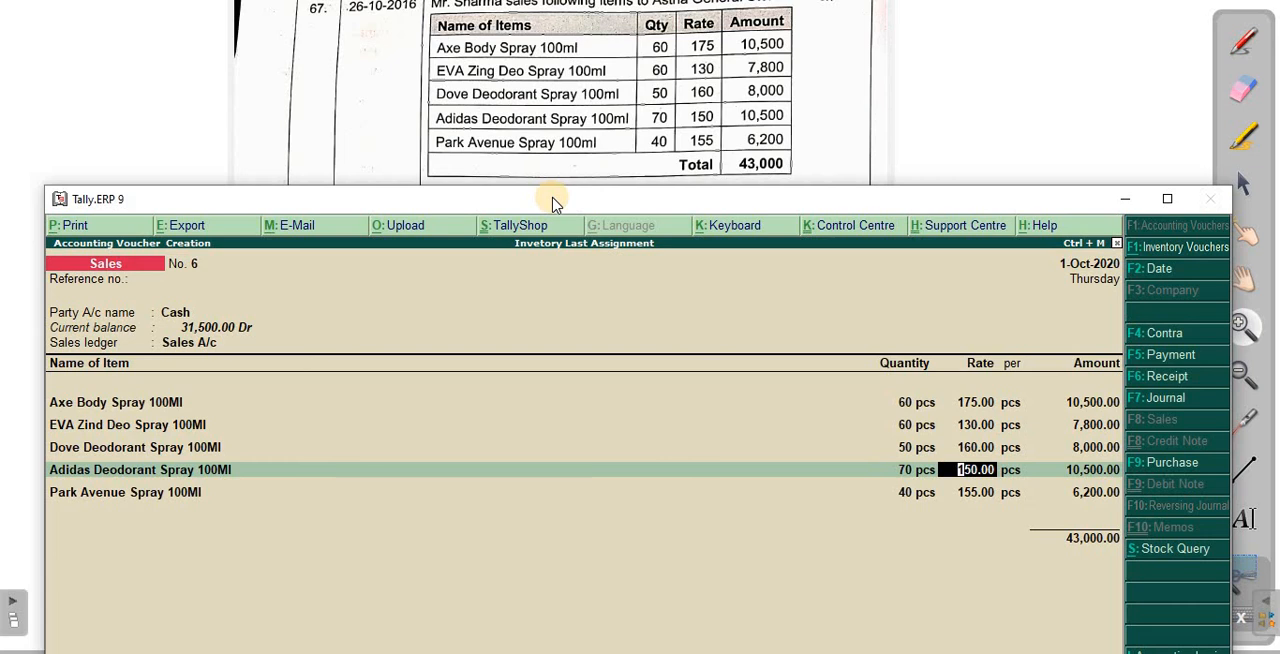
pyautogui.press('Return')
pyautogui.press('Return')
pyautogui.press('Return')
pyautogui.press('Return')
pyautogui.press('Return')
pyautogui.press('Return')
pyautogui.press('Return')
pyautogui.press('Return')
pyautogui.press('Return')
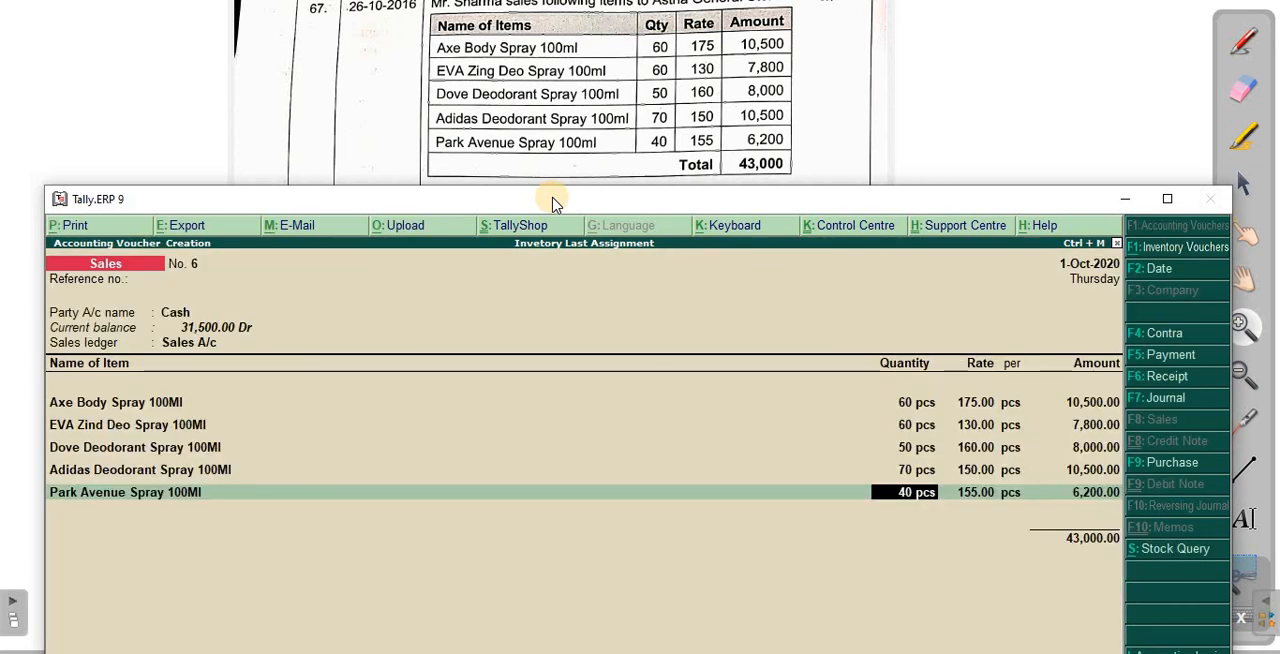
pyautogui.press('Return')
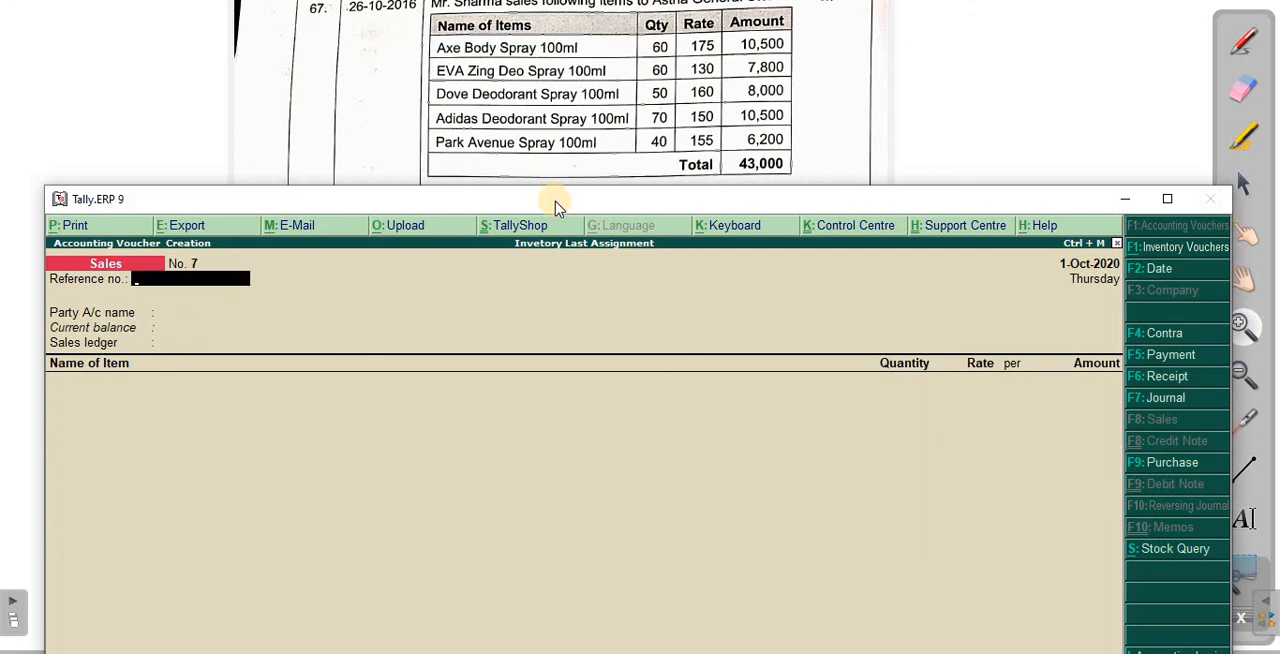
# - Uncover and enlarge transactions 68 to 70 in the scanned assignment, keeping them readable above the Tally.ERP 9 window
pyautogui.moveTo(560, 203); pyautogui.dragTo(570, 340)
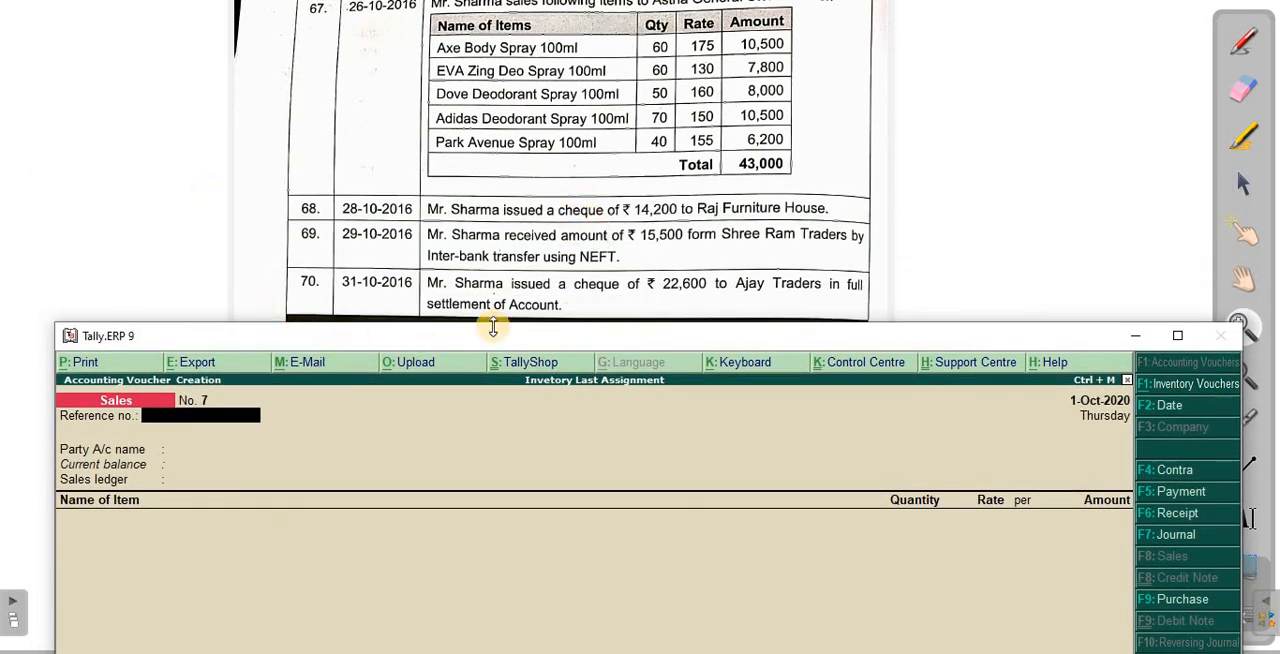
pyautogui.click(435, 280)
pyautogui.click(492, 326)
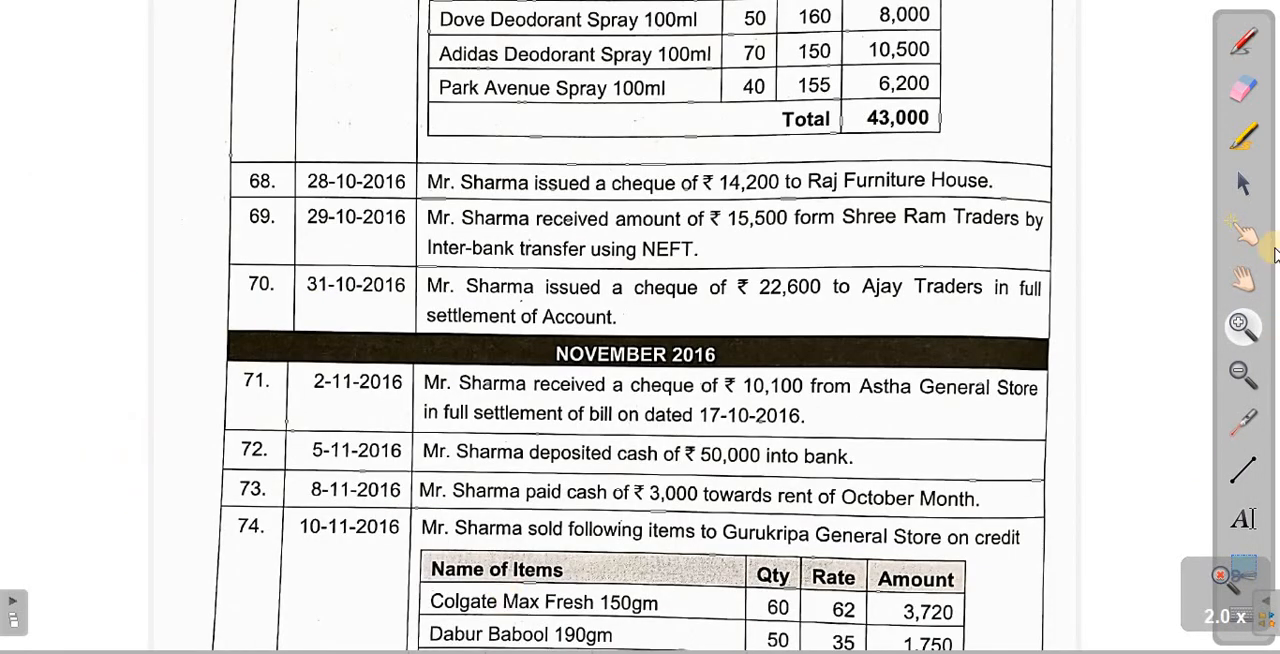
pyautogui.click(1243, 278)
pyautogui.moveTo(842, 354); pyautogui.dragTo(823, 114)
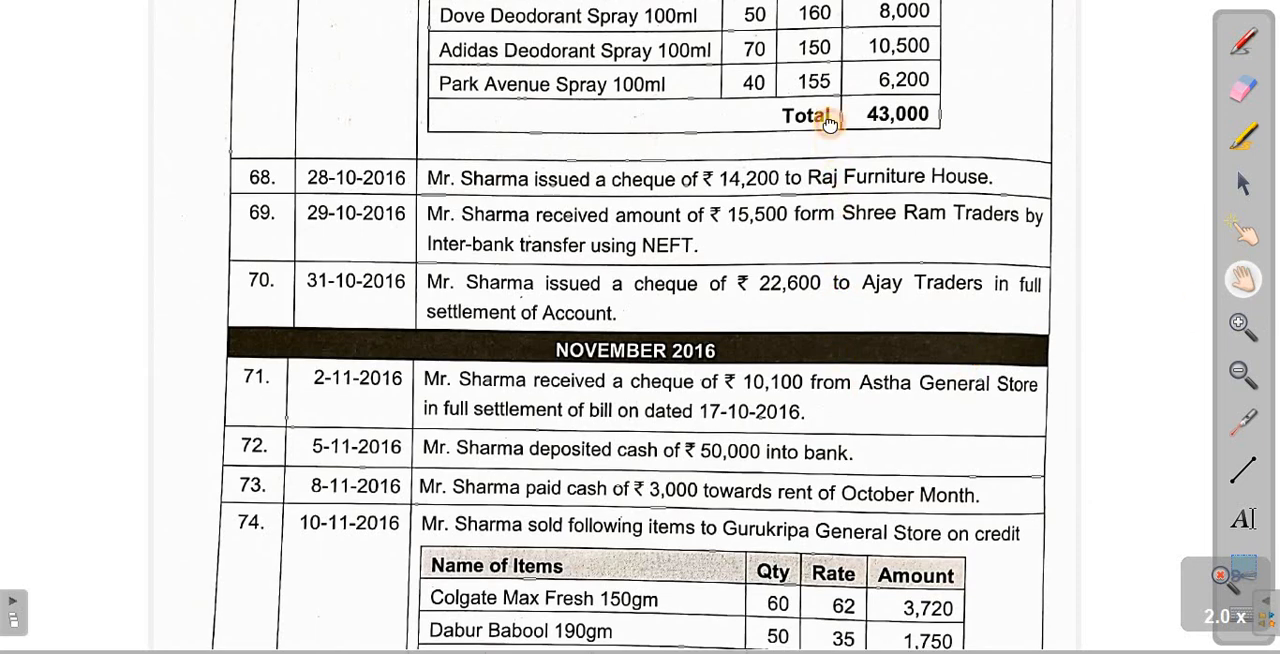
pyautogui.moveTo(842, 272)
pyautogui.mouseDown()
pyautogui.moveTo(842, 213)
pyautogui.moveTo(843, 306)
pyautogui.mouseUp()
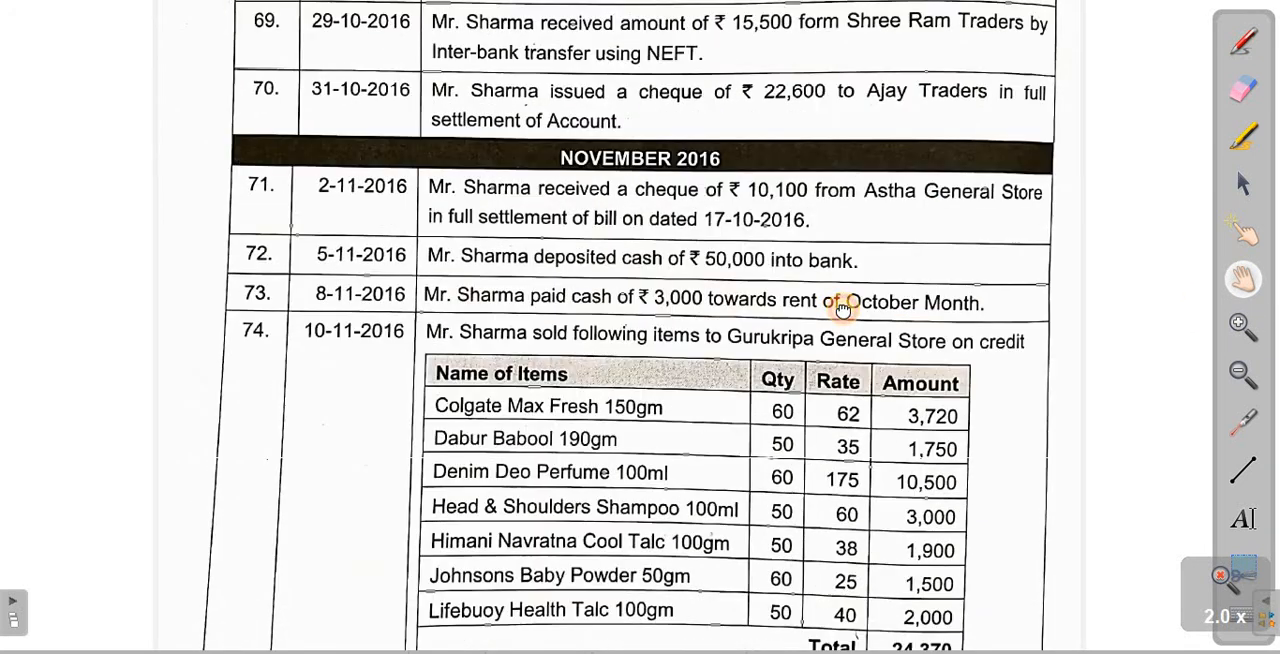
pyautogui.moveTo(843, 224); pyautogui.dragTo(842, 322)
pyautogui.moveTo(838, 275); pyautogui.dragTo(838, 268)
pyautogui.hotkey('alt', 'Tab')
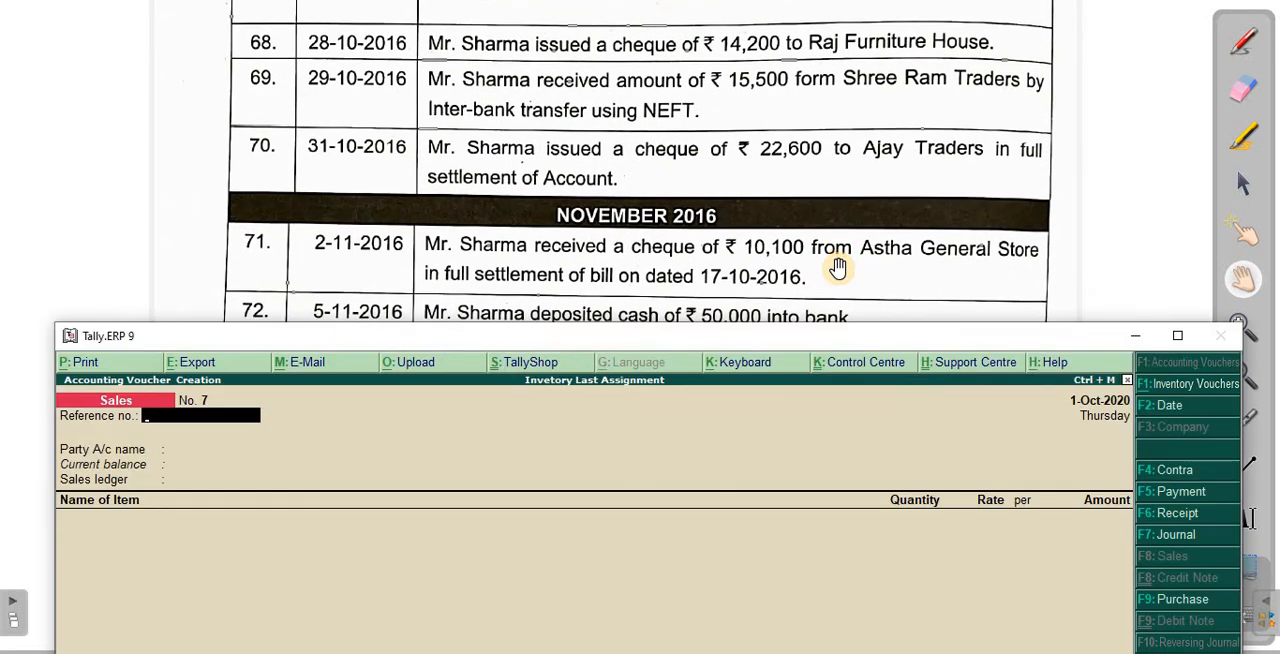
# - Start a payment voucher with Standard Charted Bank A/c as the paying account
pyautogui.press('F5')
pyautogui.press('Return')
pyautogui.press('Return')
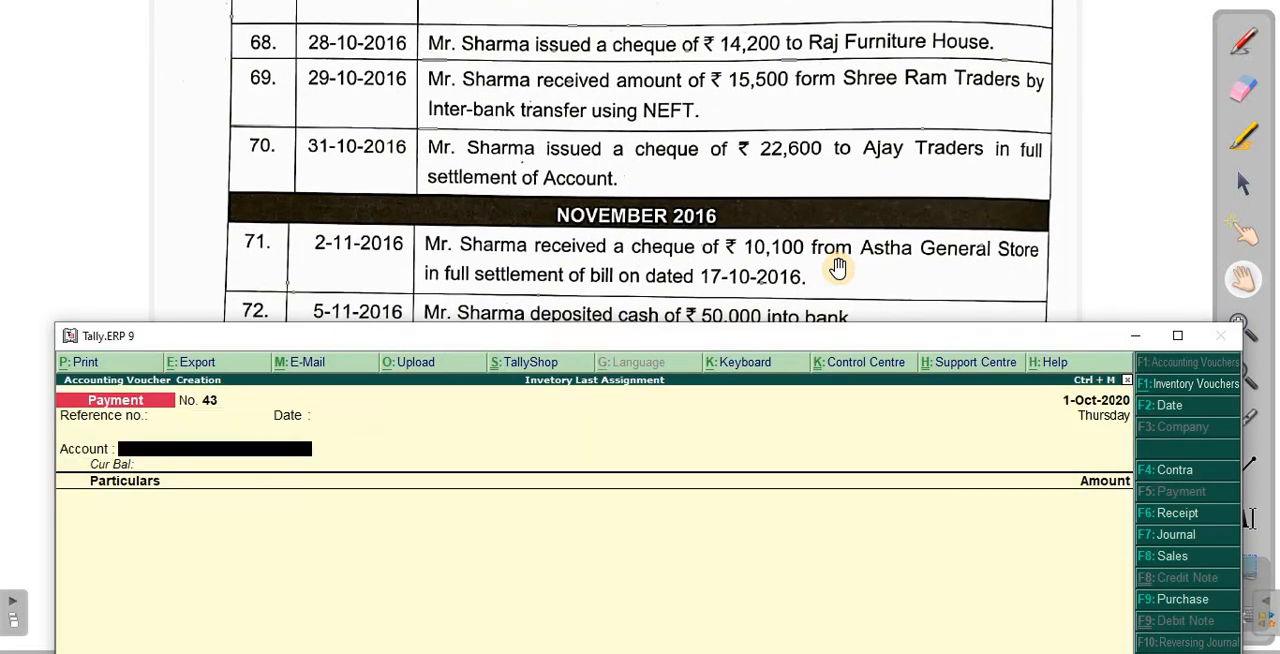
pyautogui.write('Sta')
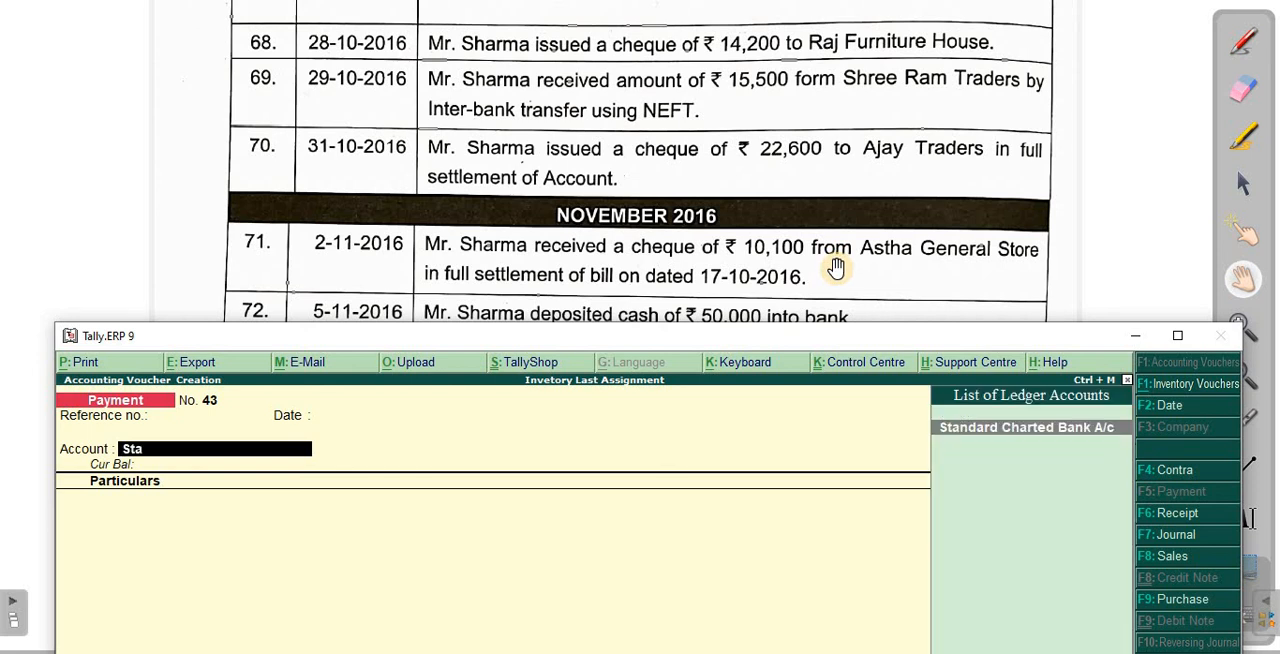
pyautogui.press('Return')
# - Select Raj Furniture A/c as the payee and allocate 14,200 to it as On Account
pyautogui.write('Raj')
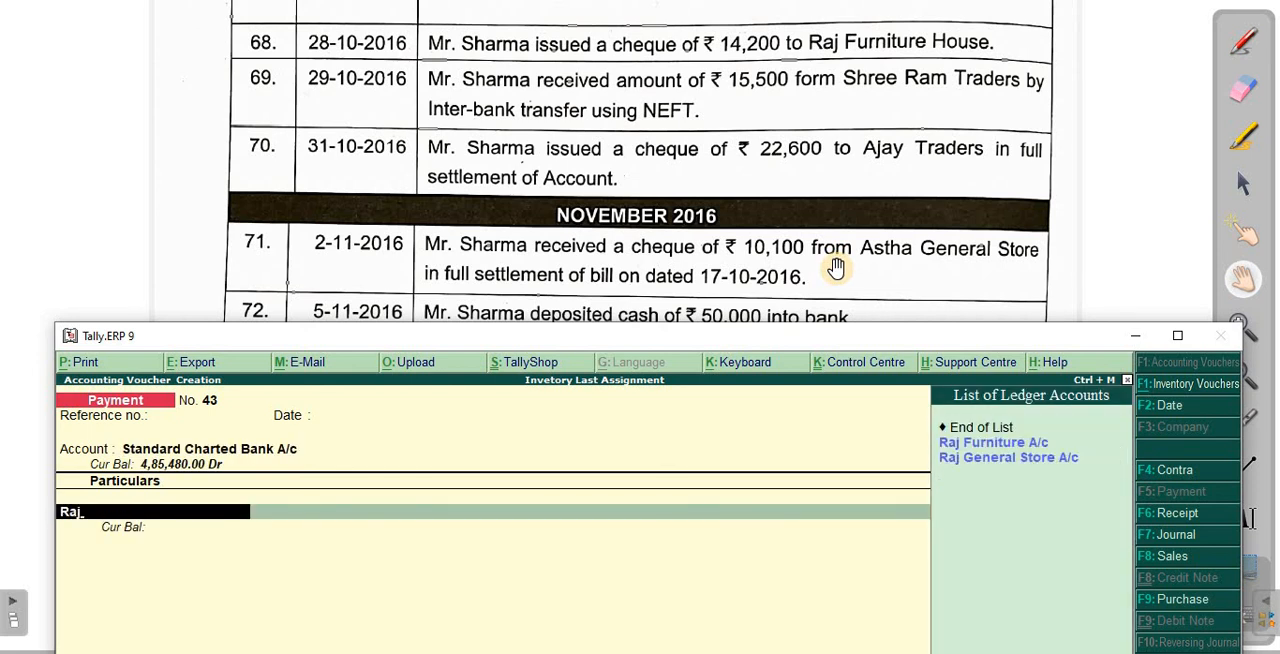
pyautogui.press('Down')
pyautogui.press('Up')
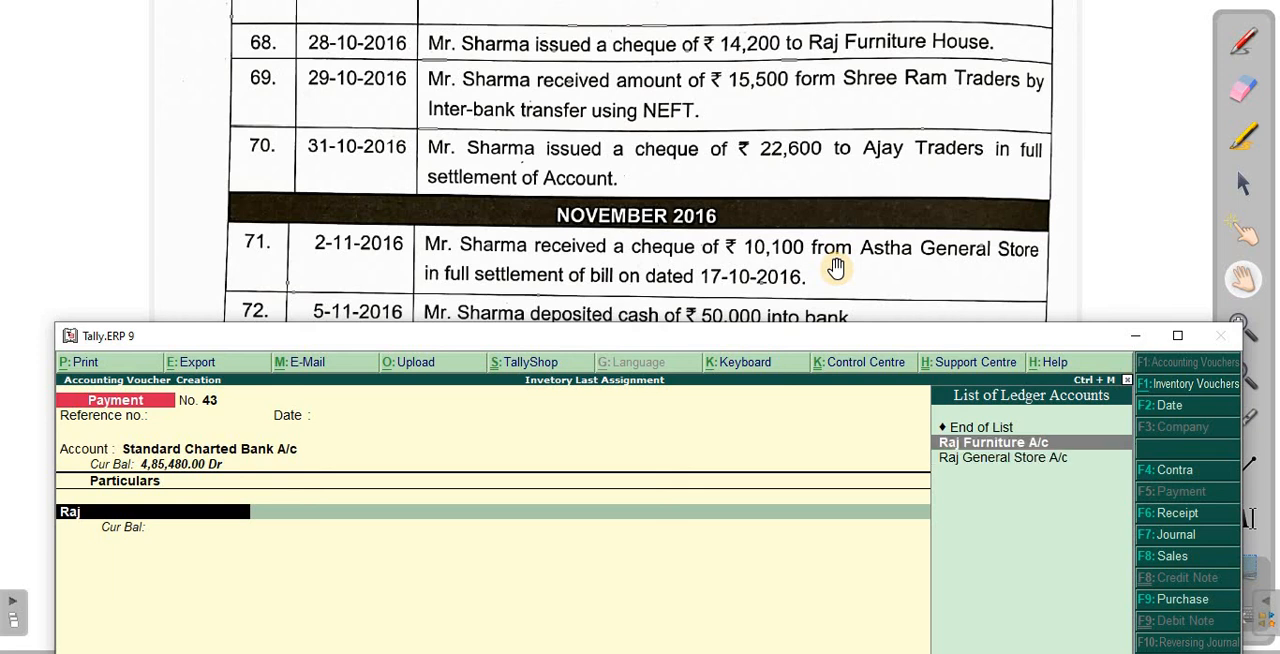
pyautogui.press('Return')
pyautogui.press('Return')
pyautogui.press('BackSpace')
pyautogui.press('Return')
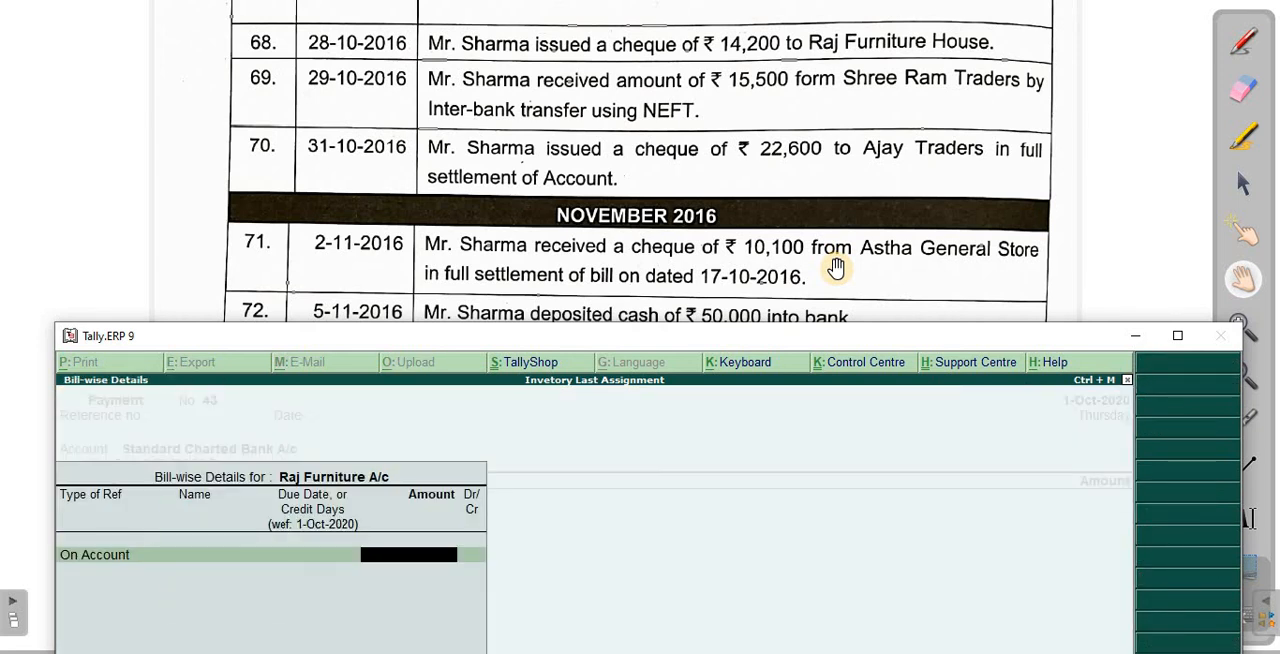
pyautogui.write('14,200')
# - Finish the bill-wise details, allocate the 14,200 payment as a cheque dated 1-Oct-2020, and save the payment voucher
pyautogui.press('Return')
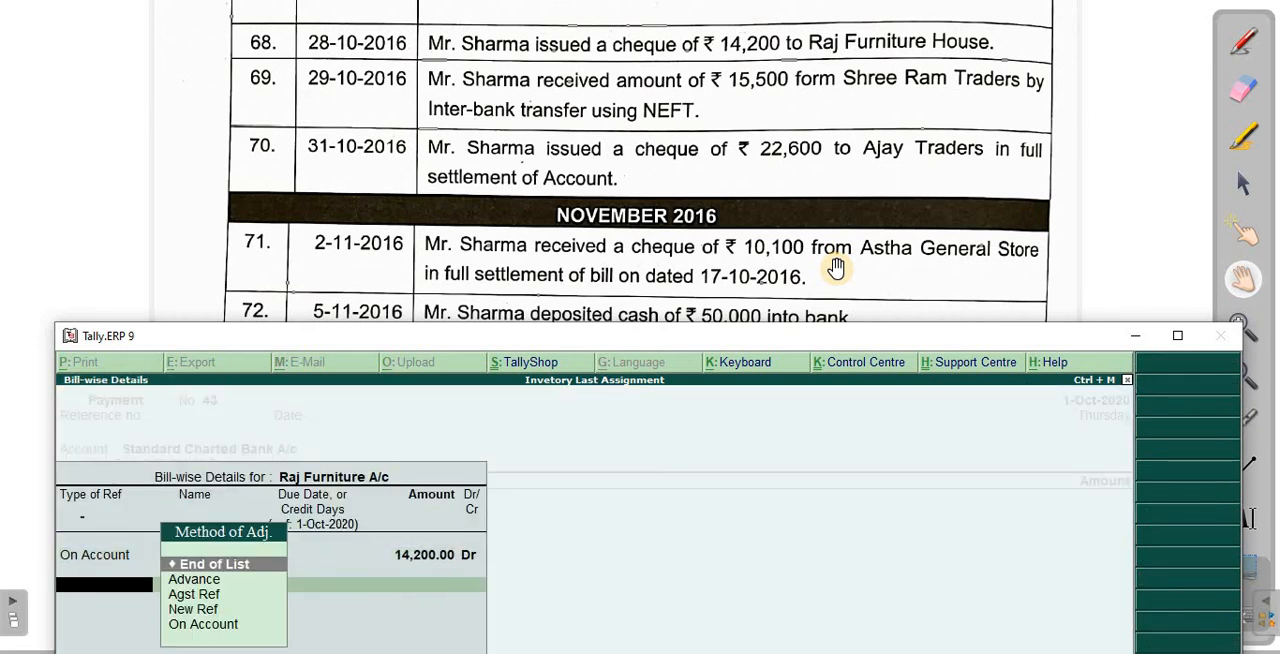
pyautogui.press('Return')
pyautogui.press('Return')
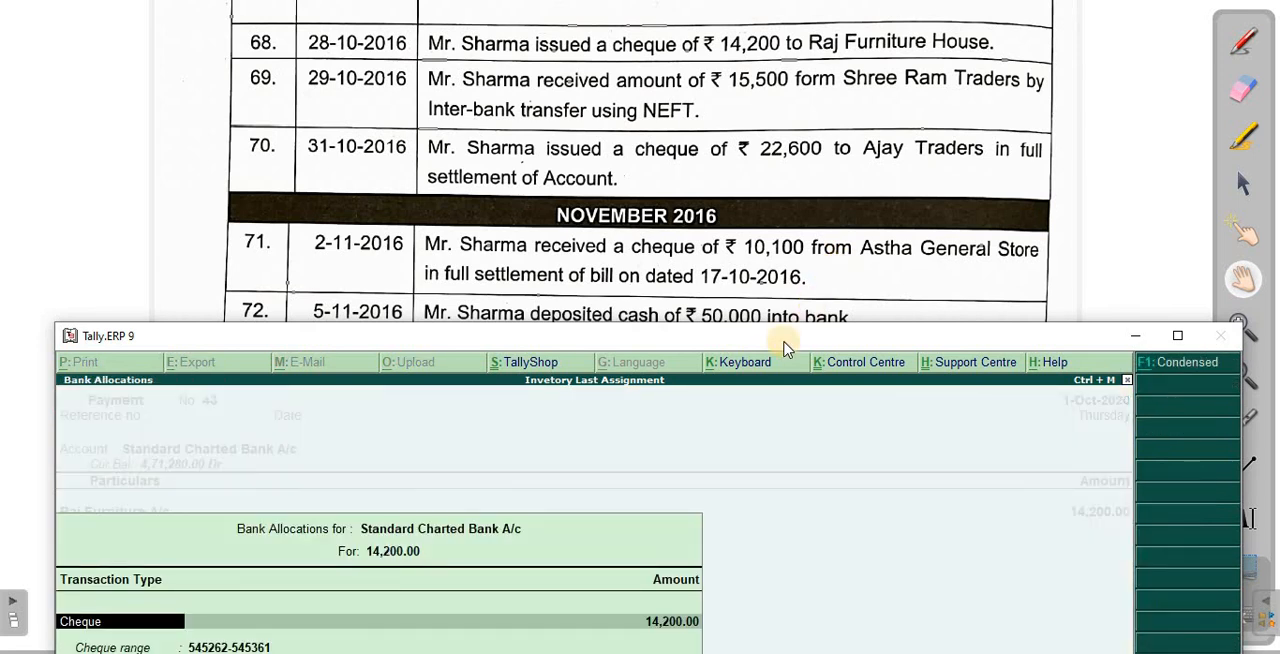
pyautogui.moveTo(784, 343); pyautogui.dragTo(753, 176)
pyautogui.press('Return')
pyautogui.press('Return')
pyautogui.press('Return')
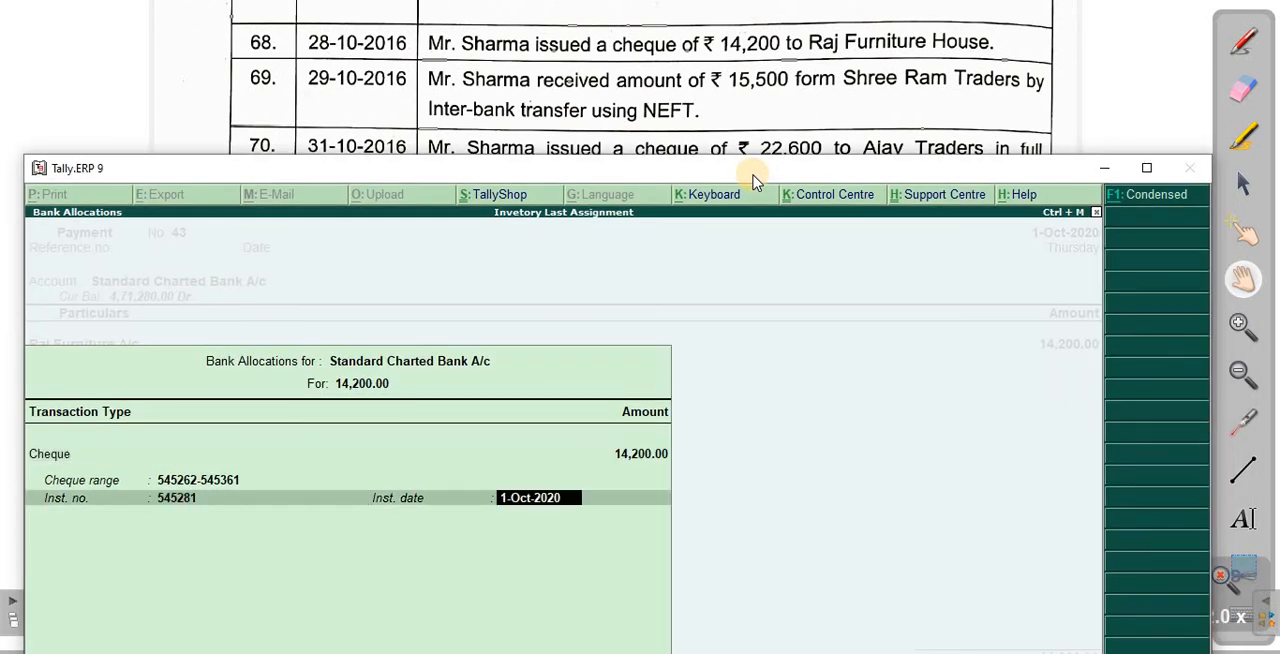
pyautogui.press('Return')
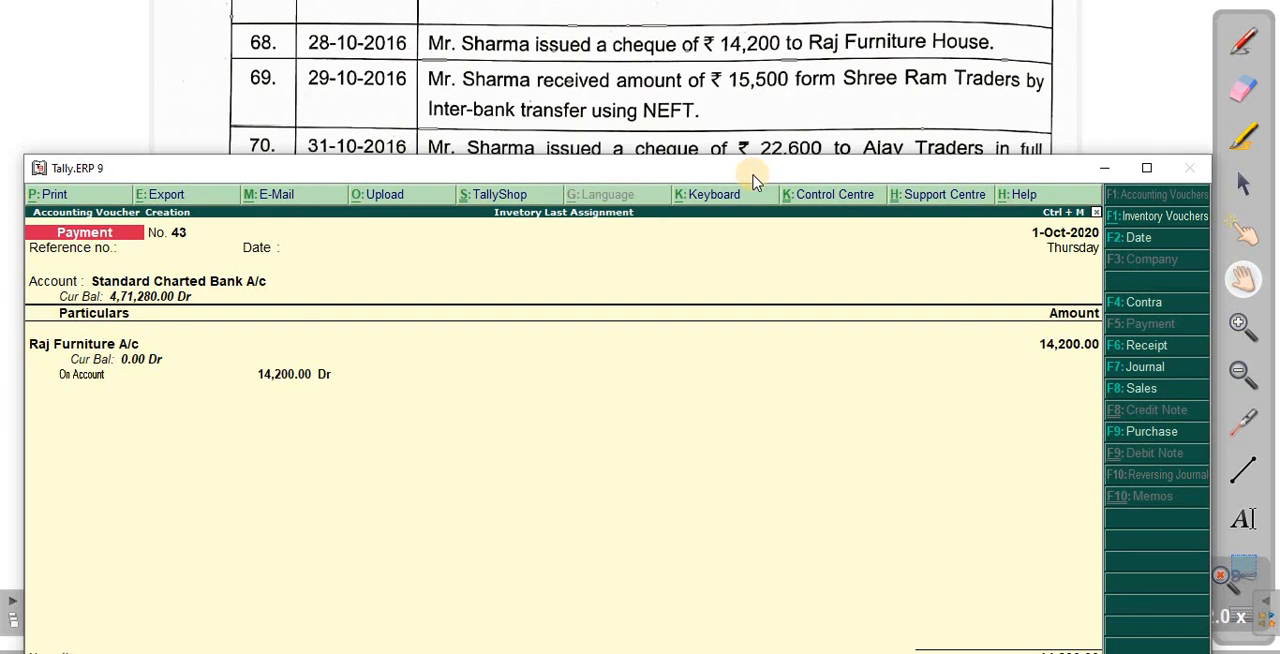
pyautogui.press('Return')
pyautogui.press('Return')
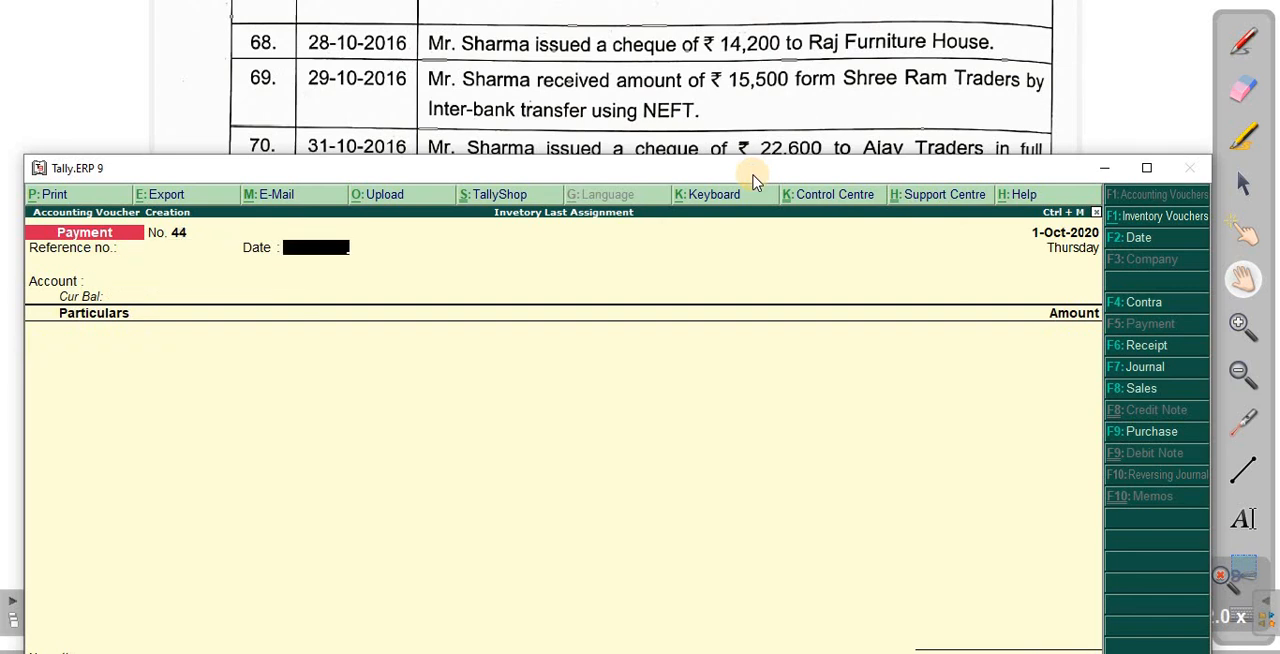
# - Start a receipt voucher with Standard Charted Bank A/c as the receiving account
pyautogui.press('F6')
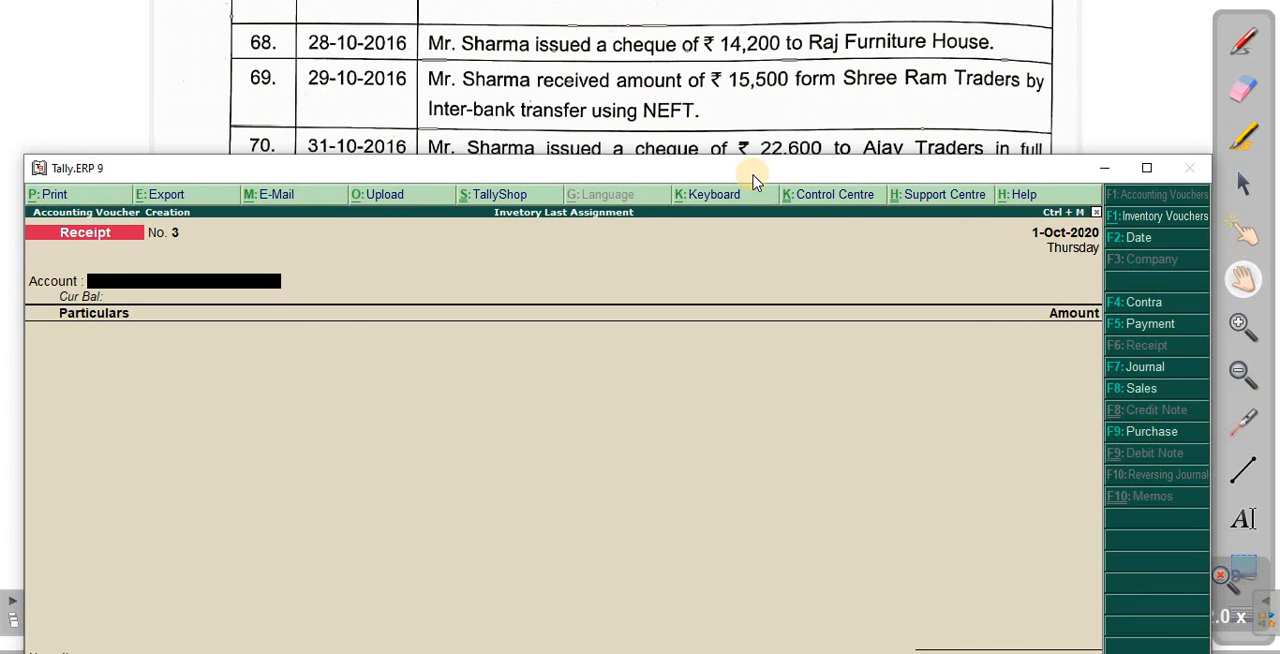
pyautogui.write('Sta')
pyautogui.press('Return')
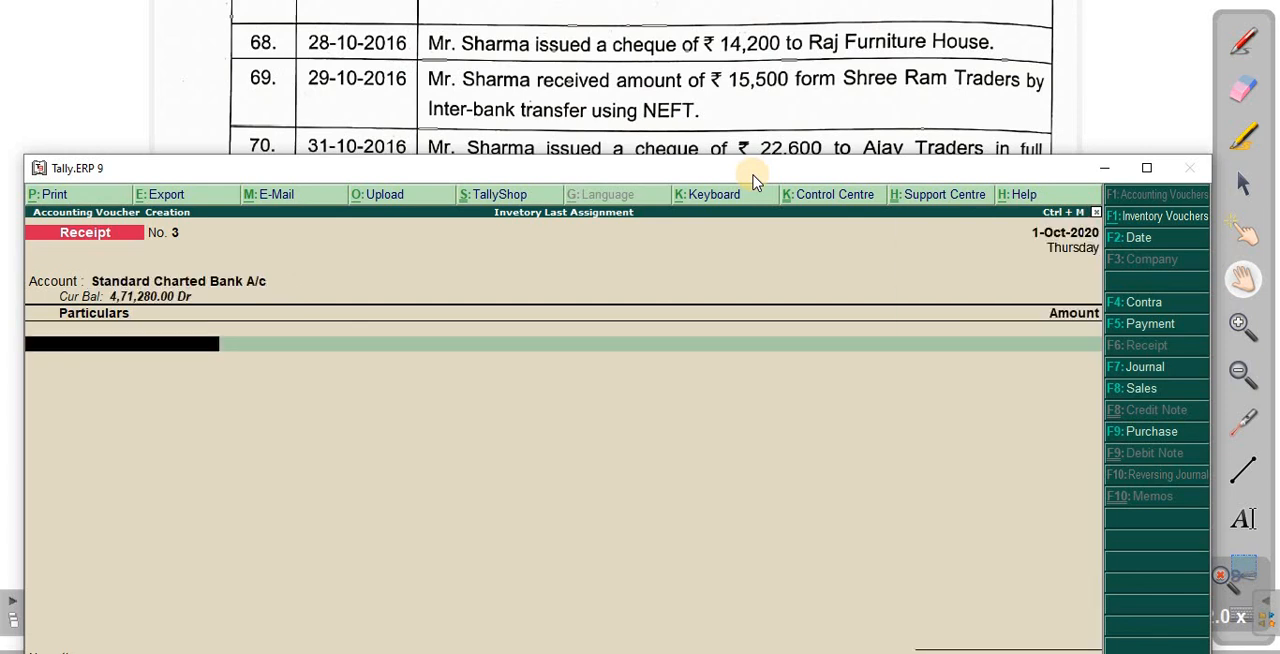
# - Credit Shree Ram Traders A/c with 15,500 as Agst Ref against pending bill 1004
pyautogui.write('shr')
pyautogui.press('Return')
pyautogui.press('Return')
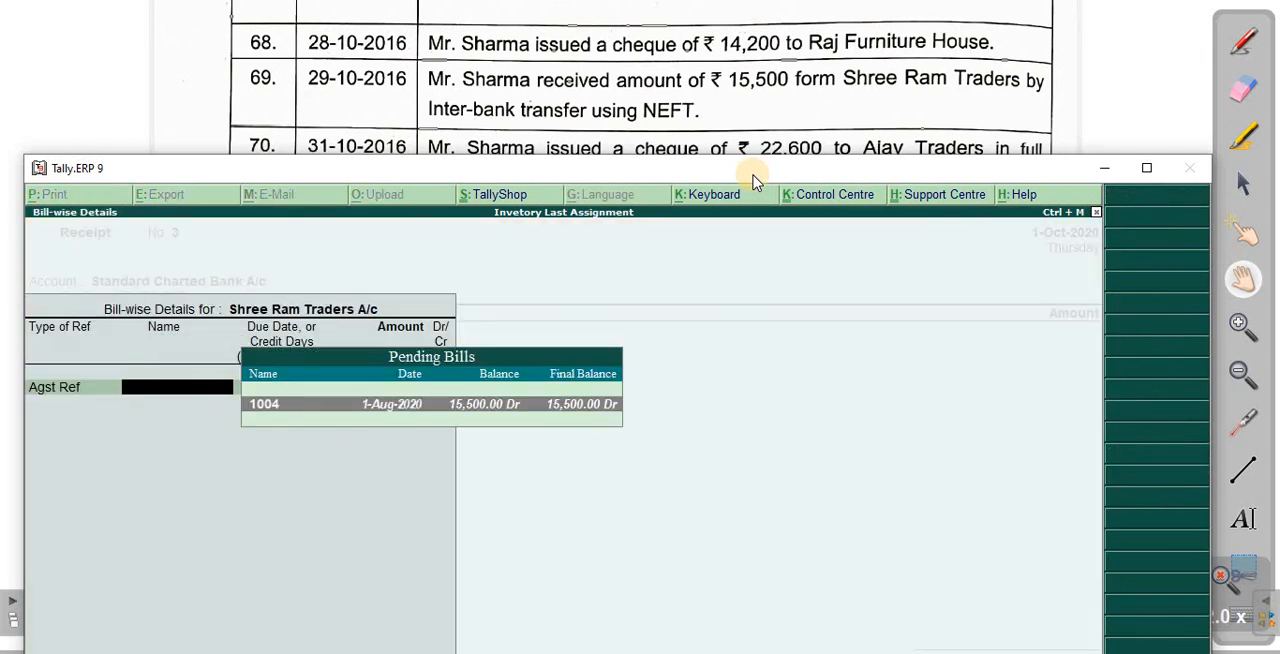
# - Set the bank transaction type to e-Fund Transfer for 15,500, leave the instrument details unchanged, and save the receipt voucher
pyautogui.press('Return')
pyautogui.press('Return')
pyautogui.press('Return')
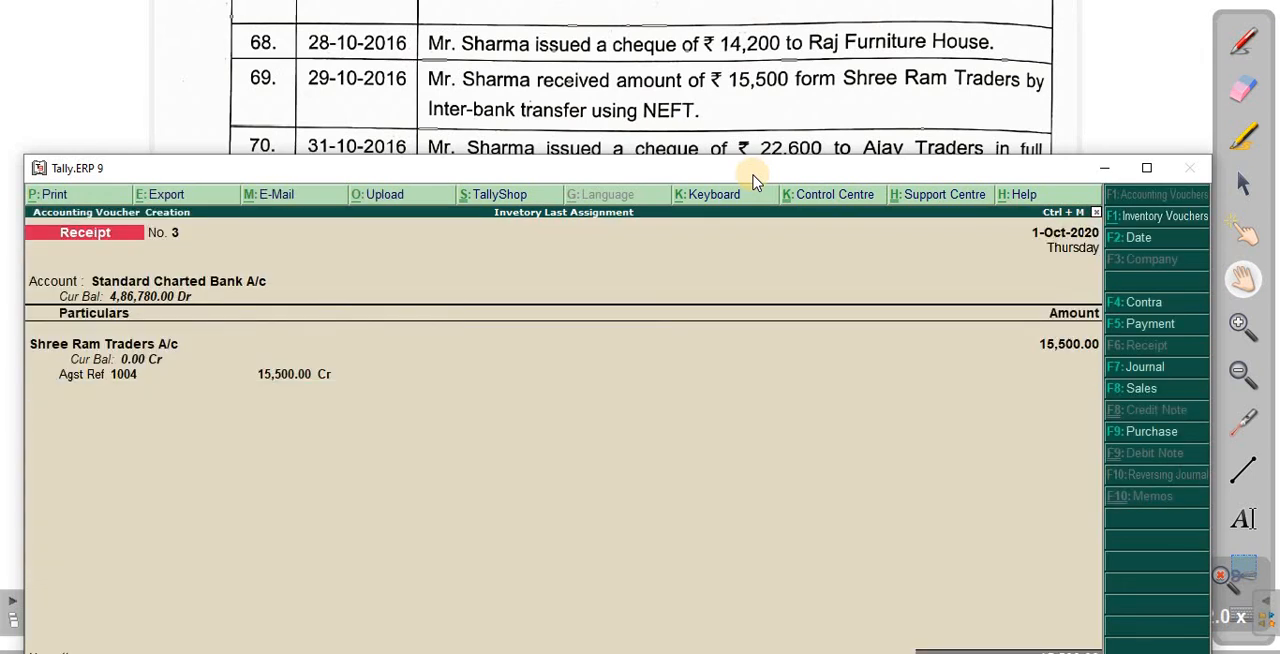
pyautogui.press('Return')
pyautogui.write('e-Fund Transfer')
pyautogui.press('Return')
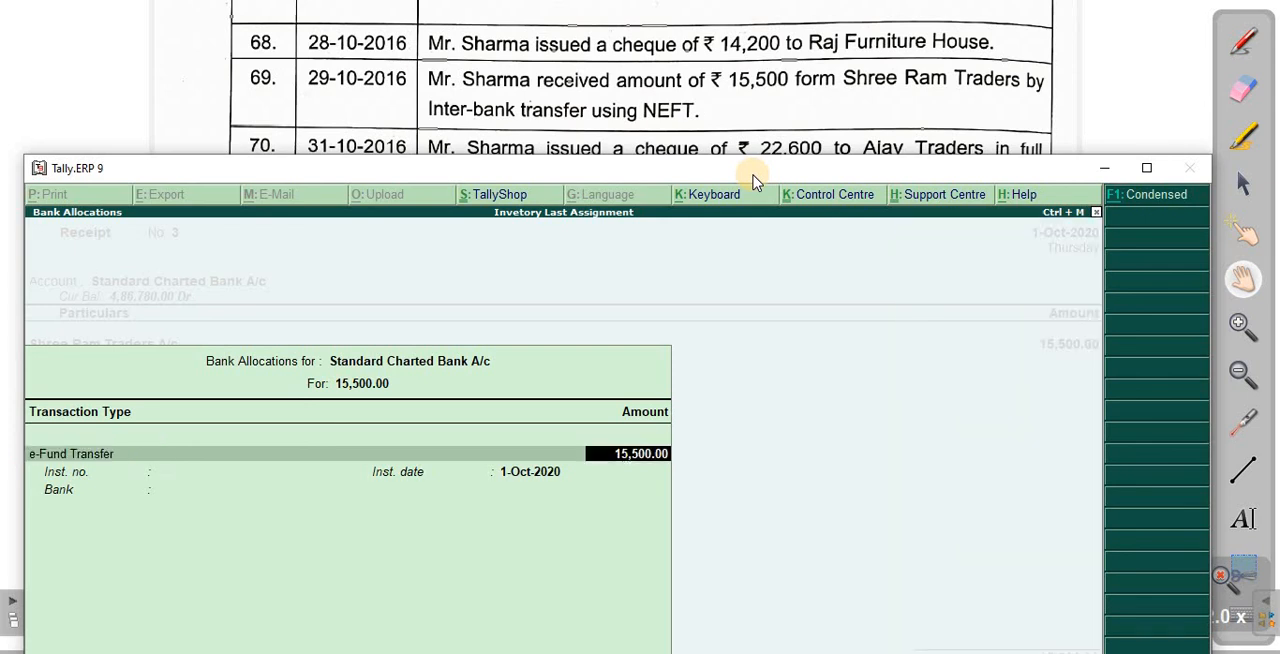
pyautogui.press('Return')
pyautogui.press('Return')
pyautogui.press('Return')
pyautogui.press('Return')
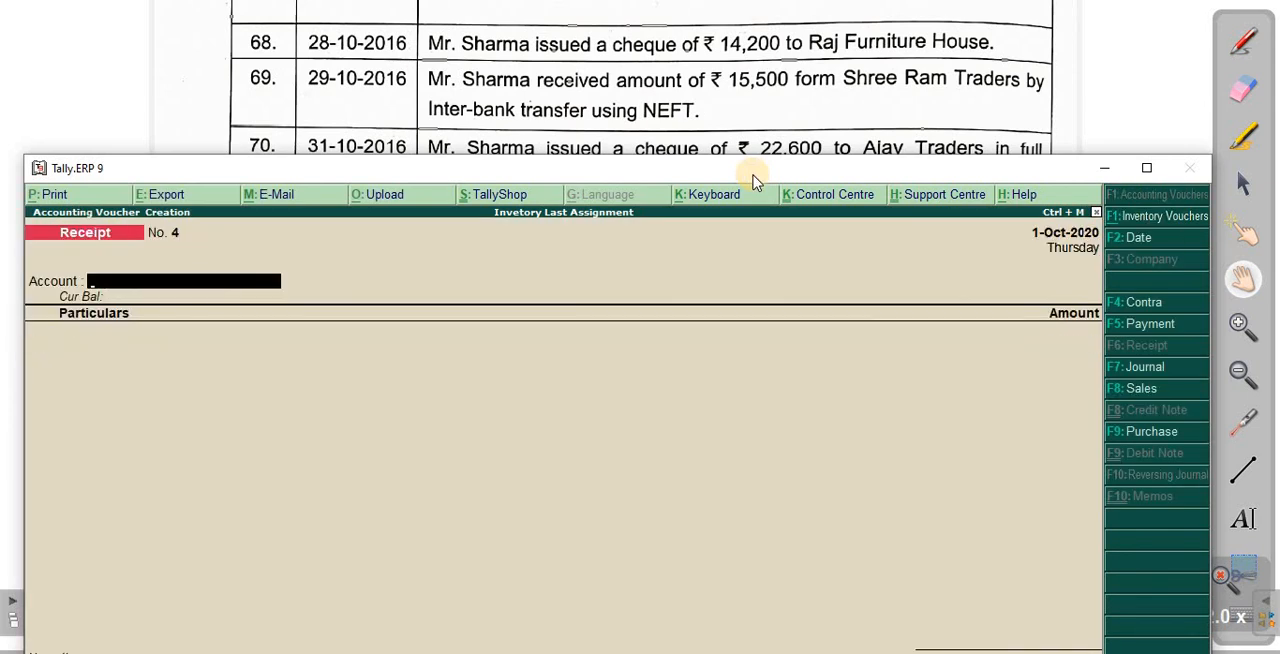
# - Uncover transaction 70 in the assignment and start a payment voucher with Standard Charted Bank A/c as the paying account
pyautogui.moveTo(752, 174); pyautogui.dragTo(766, 238)
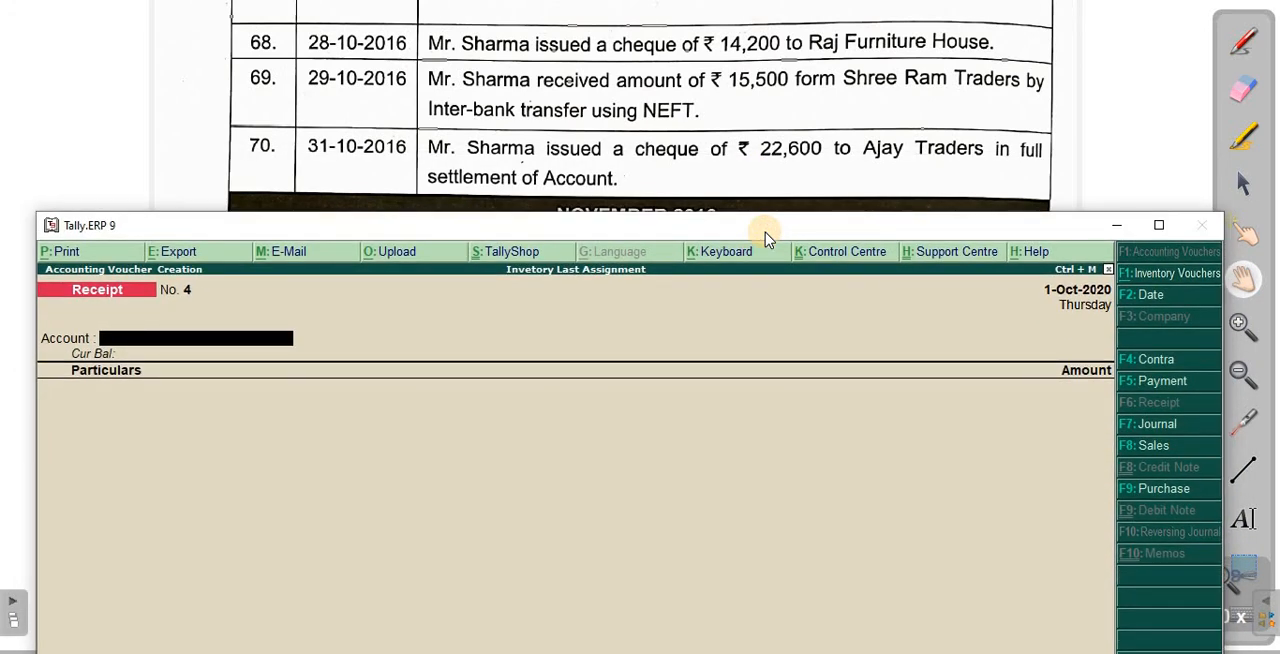
pyautogui.press('F5')
pyautogui.press('Return')
pyautogui.press('Return')
pyautogui.write('sta')
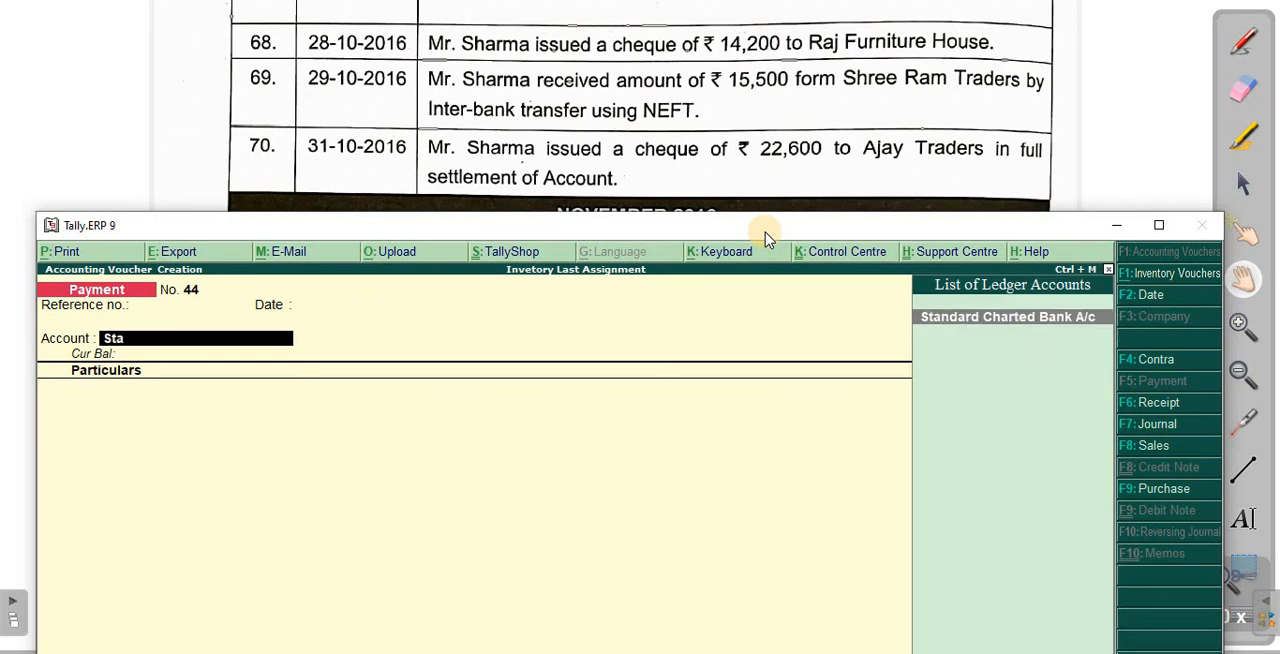
pyautogui.press('Return')
# - Select Ajay Traders A/c as the payee and allocate 22,600 as Agst Ref against bill 104
pyautogui.write('ak')
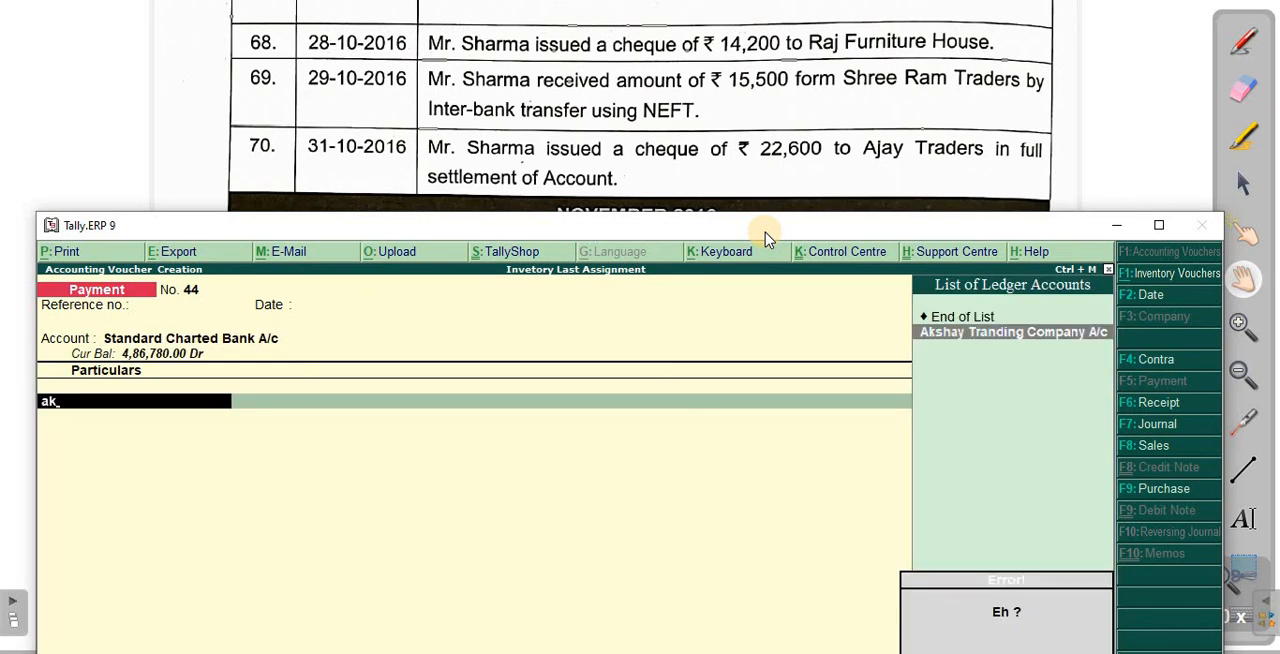
pyautogui.press('BackSpace')
pyautogui.write('j')
pyautogui.press('Return')
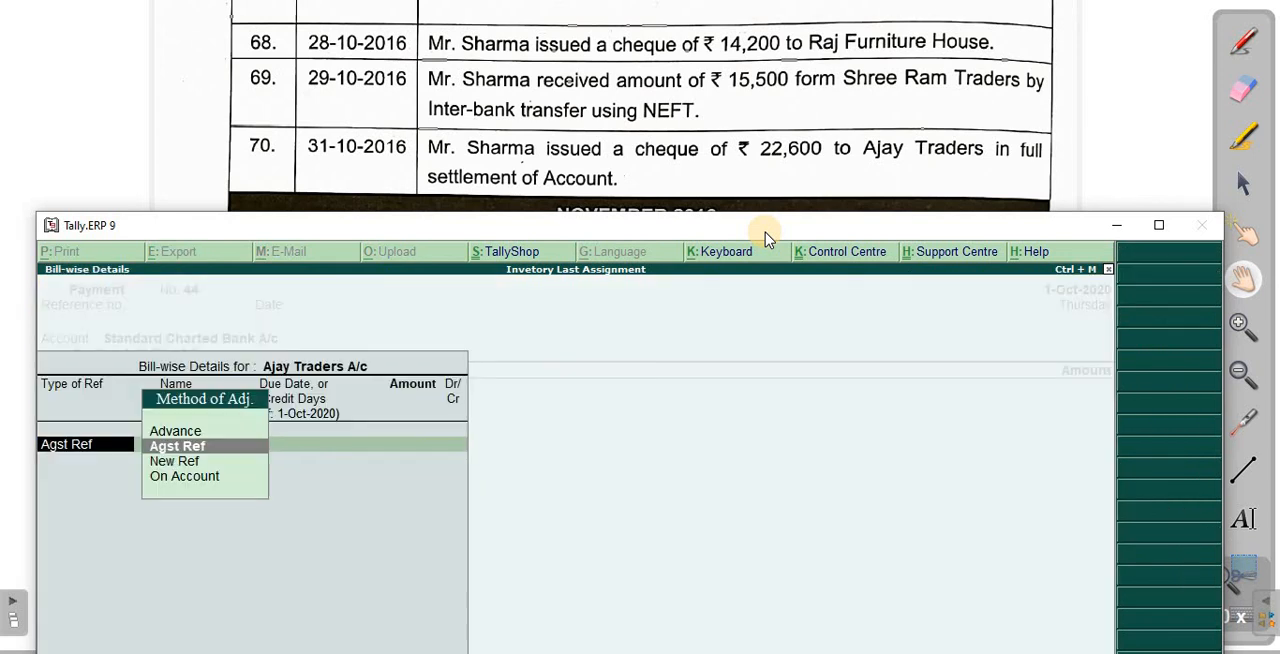
pyautogui.press('Return')
pyautogui.press('Return')
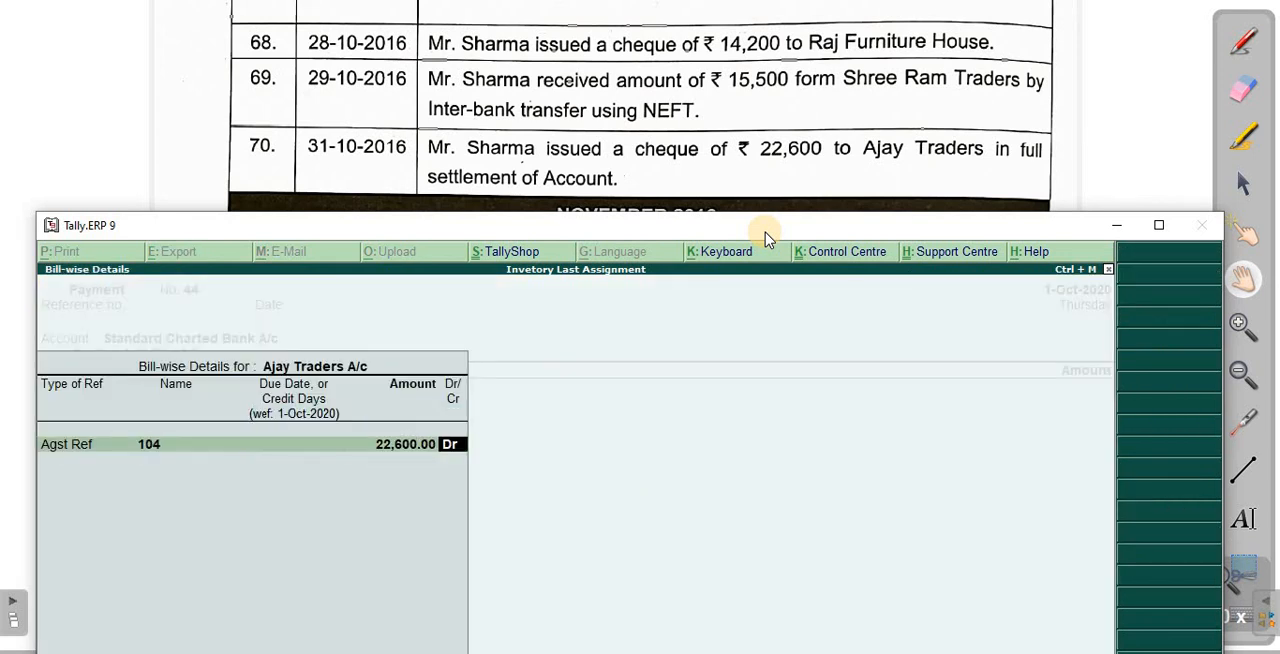
pyautogui.press('Return')
# - Allocate the 22,600 payment as a cheque dated 1-Oct-2020 and save the payment voucher
pyautogui.press('Return')
pyautogui.press('Return')
pyautogui.press('Return')
pyautogui.press('Return')
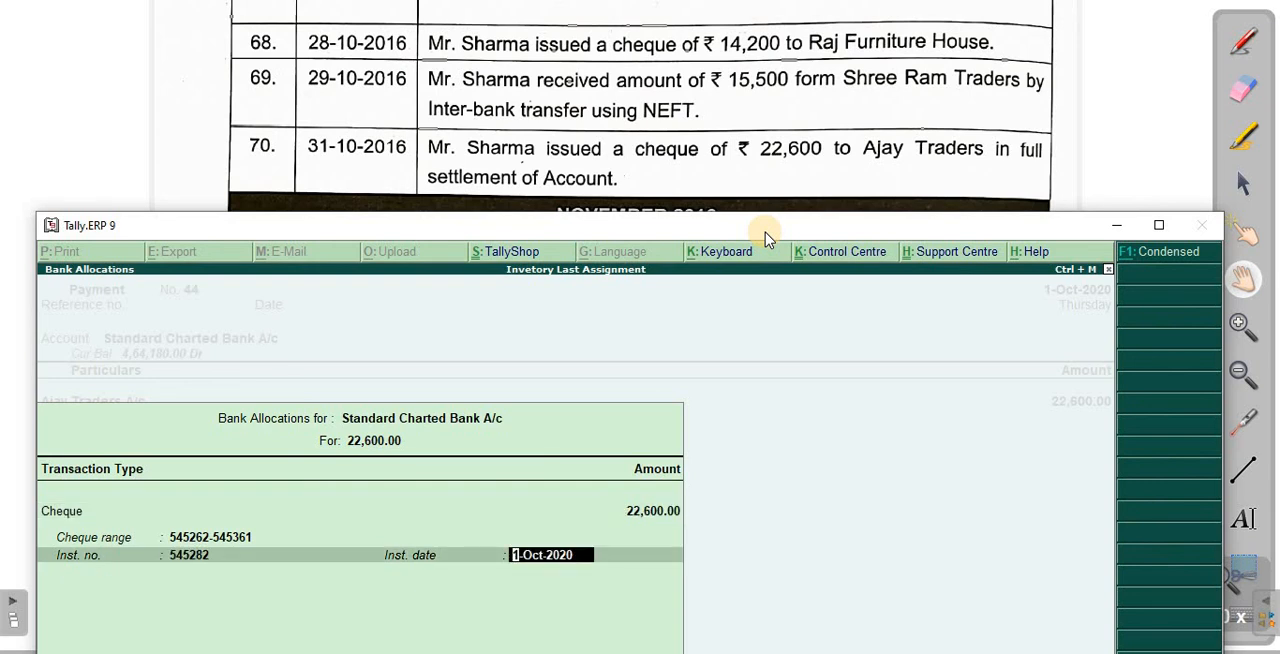
pyautogui.press('Return')
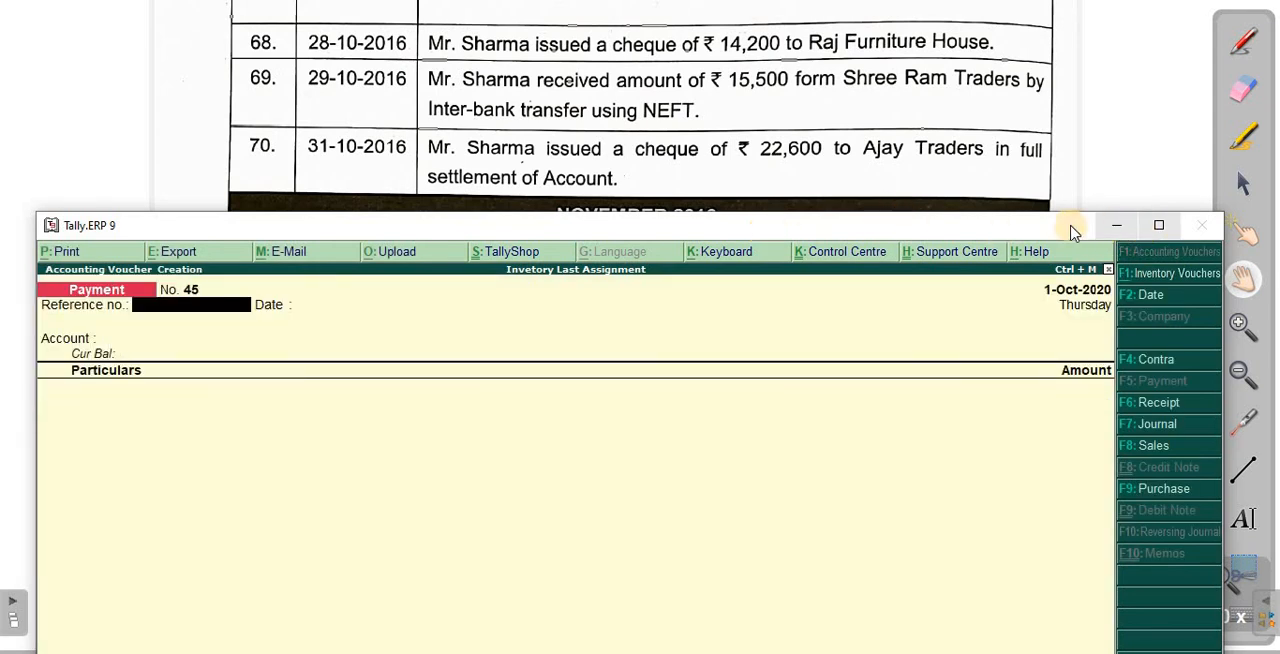
# - Maximize the Tally.ERP 9 window, leave voucher entry, and display the Balance Sheet in detailed form
pyautogui.moveTo(1022, 237); pyautogui.dragTo(1000, 158)
pyautogui.click(1136, 150)
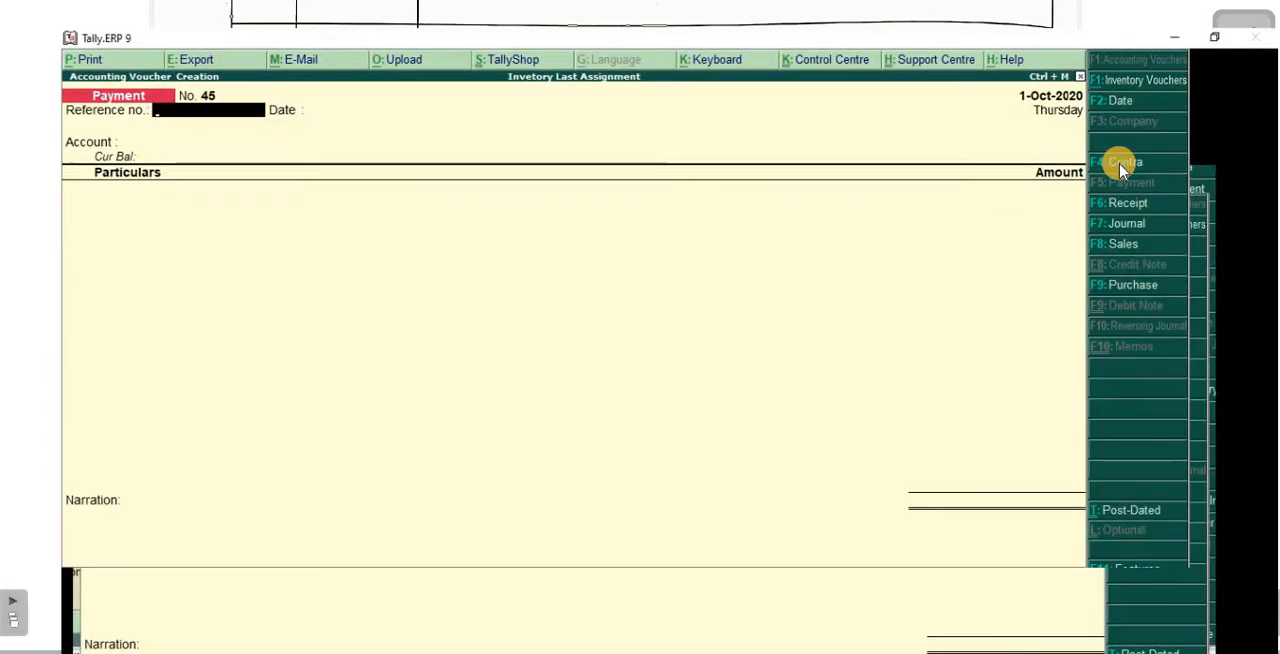
pyautogui.press('Escape')
pyautogui.press('Return')
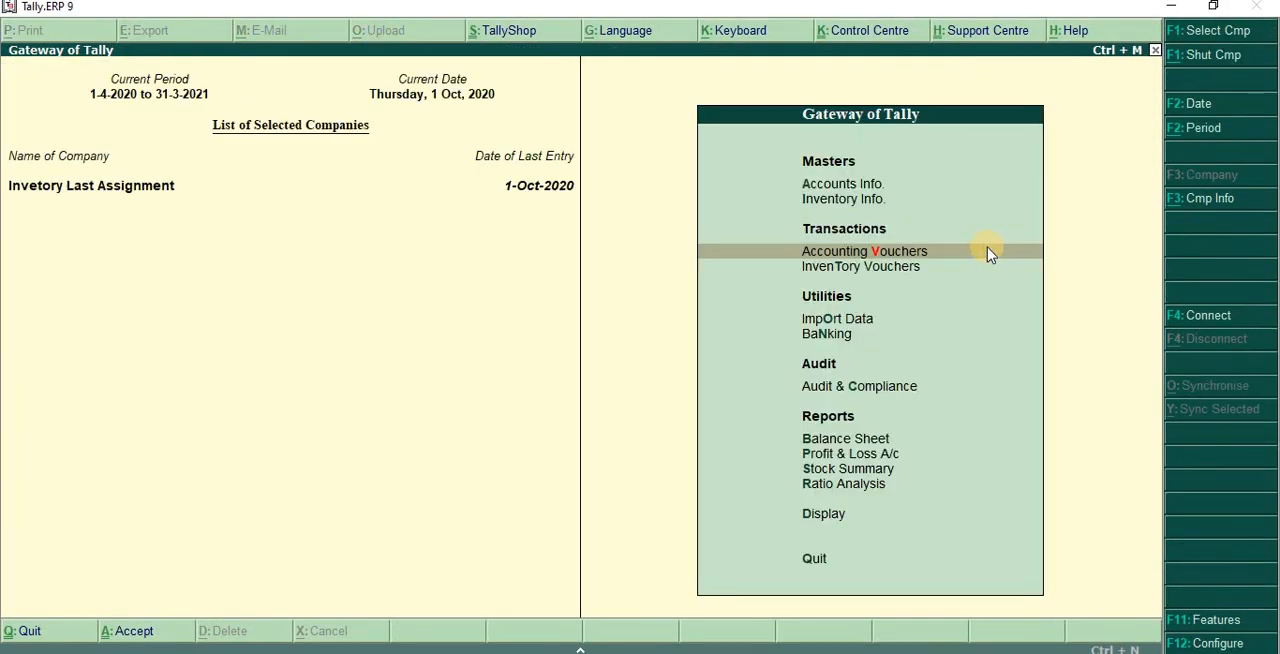
pyautogui.press('b')
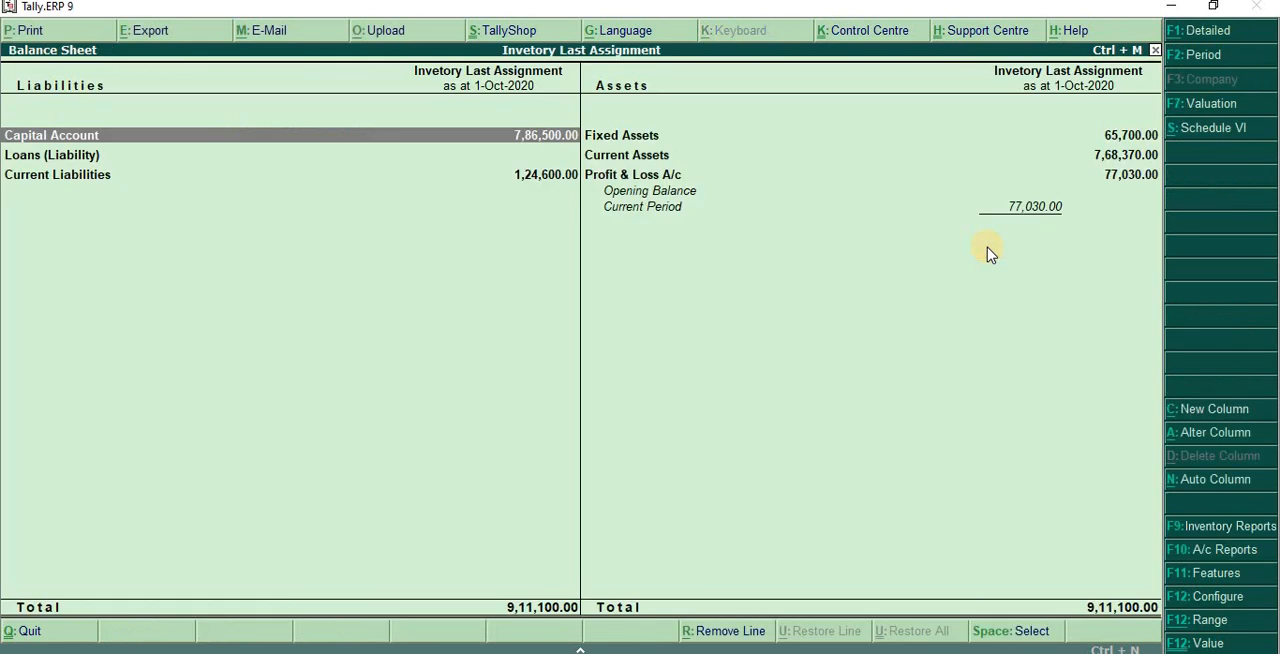
pyautogui.hotkey('alt', 'F1')
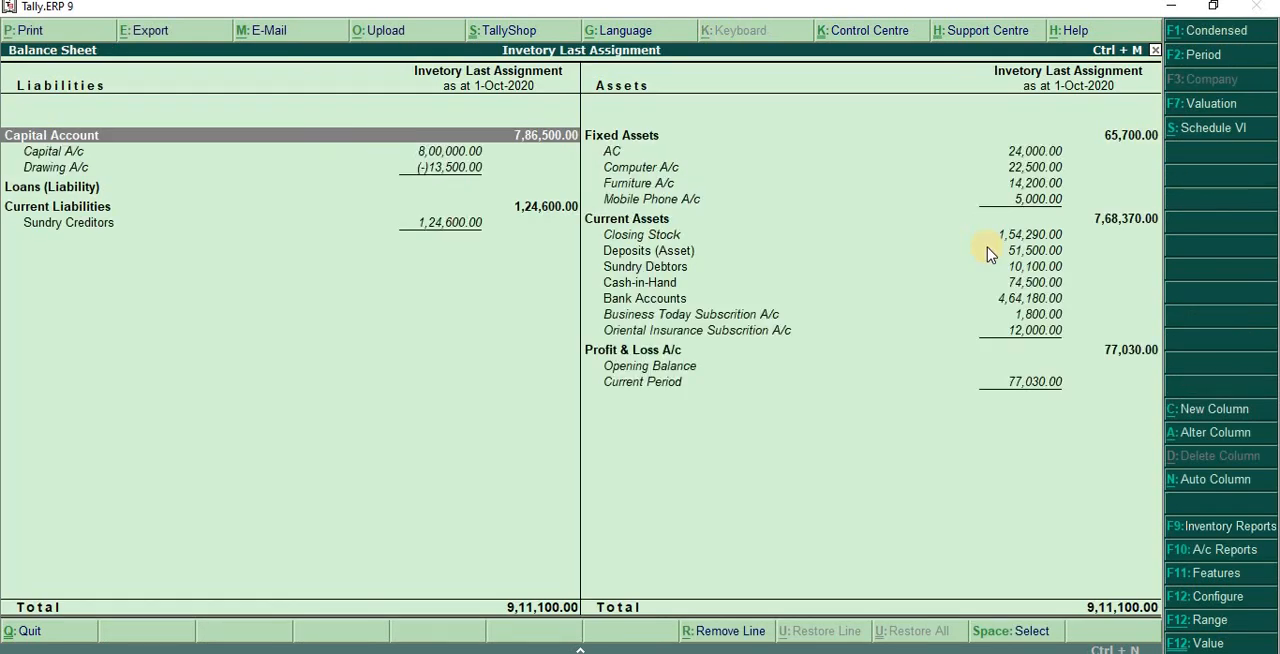